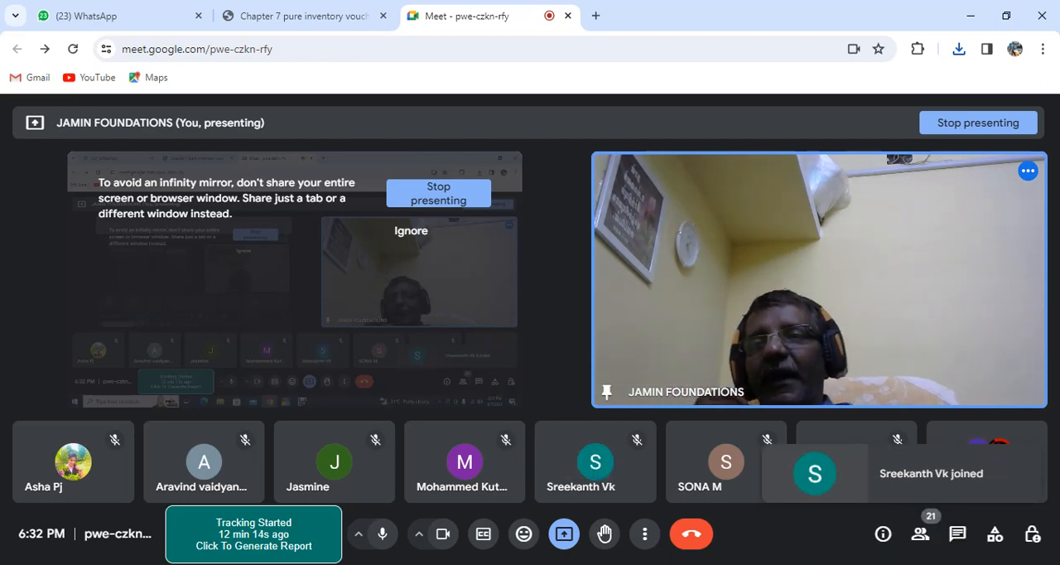
# Launch Microsoft Office Excel 2007 with a blank workbook.
pyautogui.press('super+s')
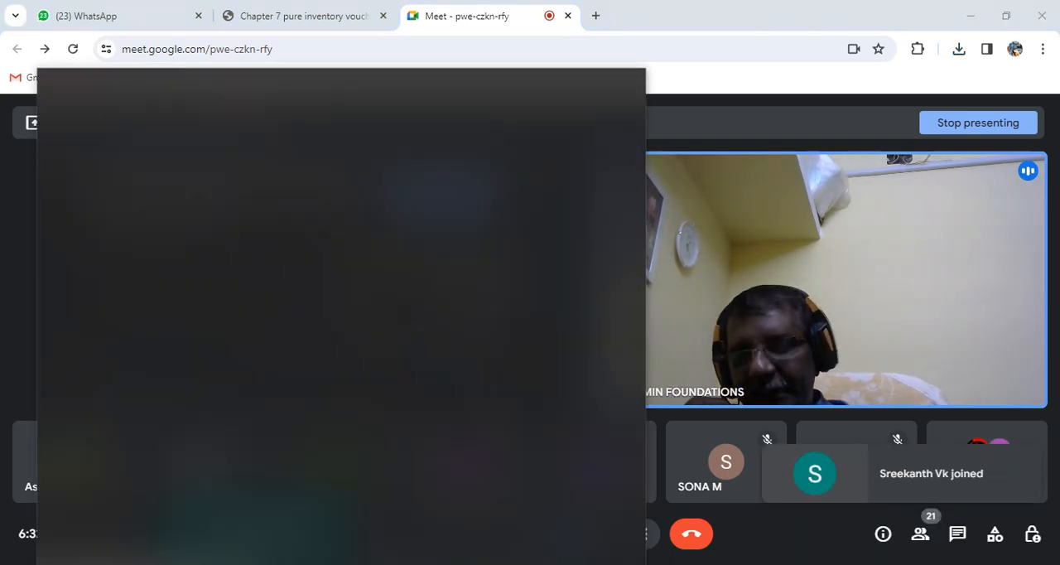
pyautogui.write('excel')
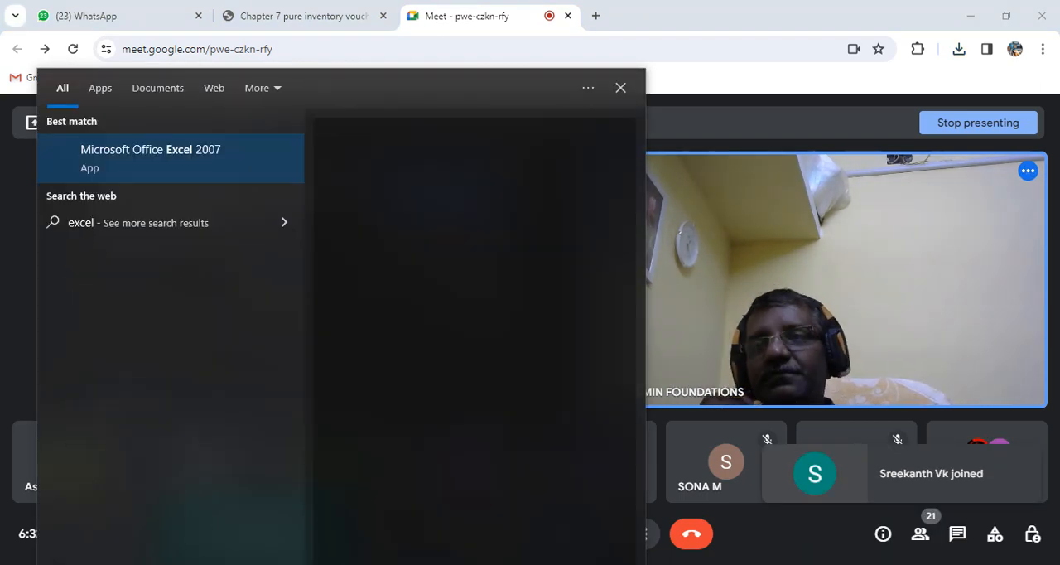
pyautogui.press('Return')
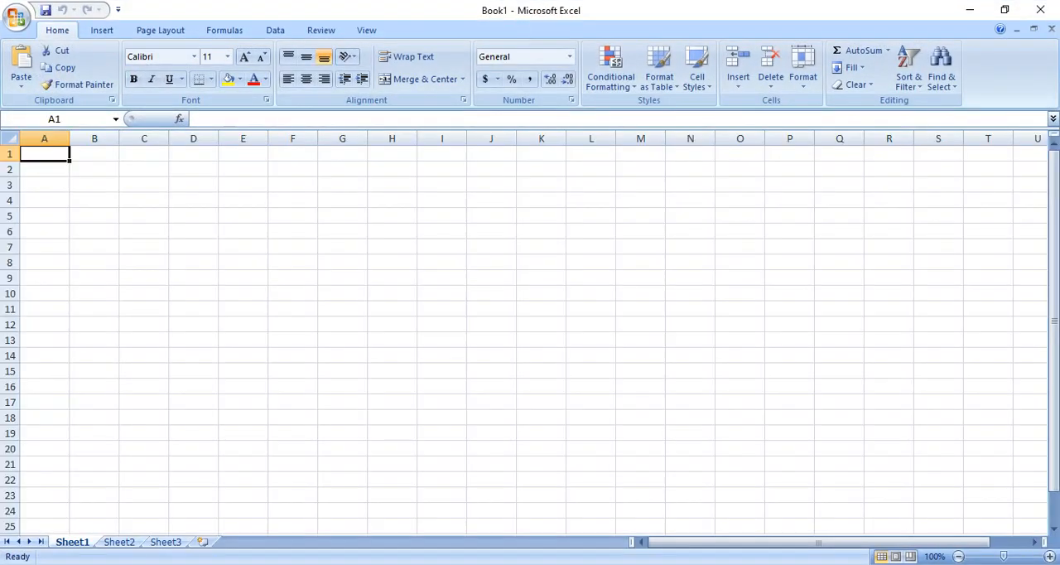
# Set the font size of the entire blank sheet to 26 and widen column B slightly.
pyautogui.hotkey('ctrl', 'a')
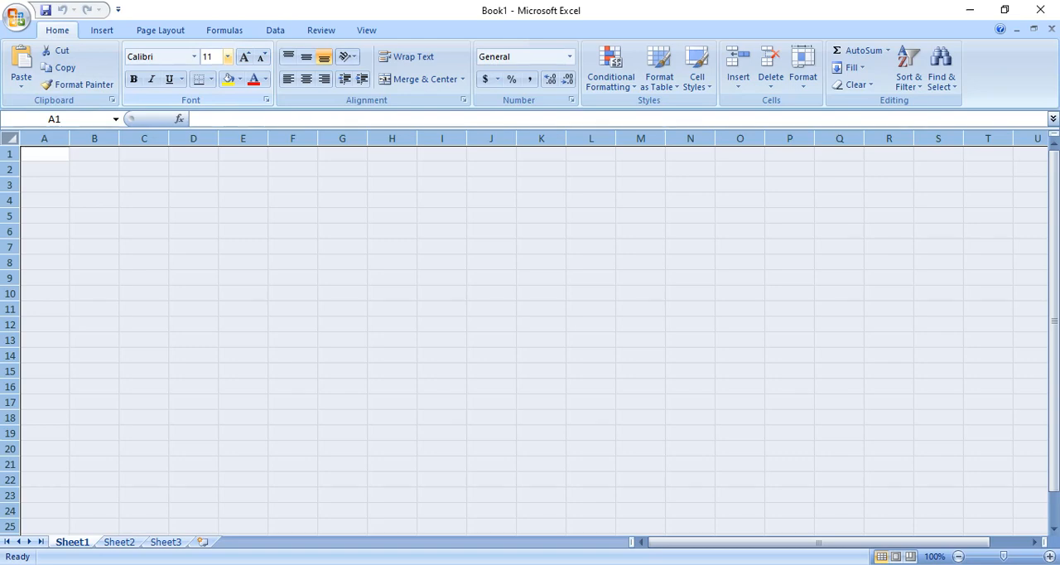
pyautogui.click(227, 57)
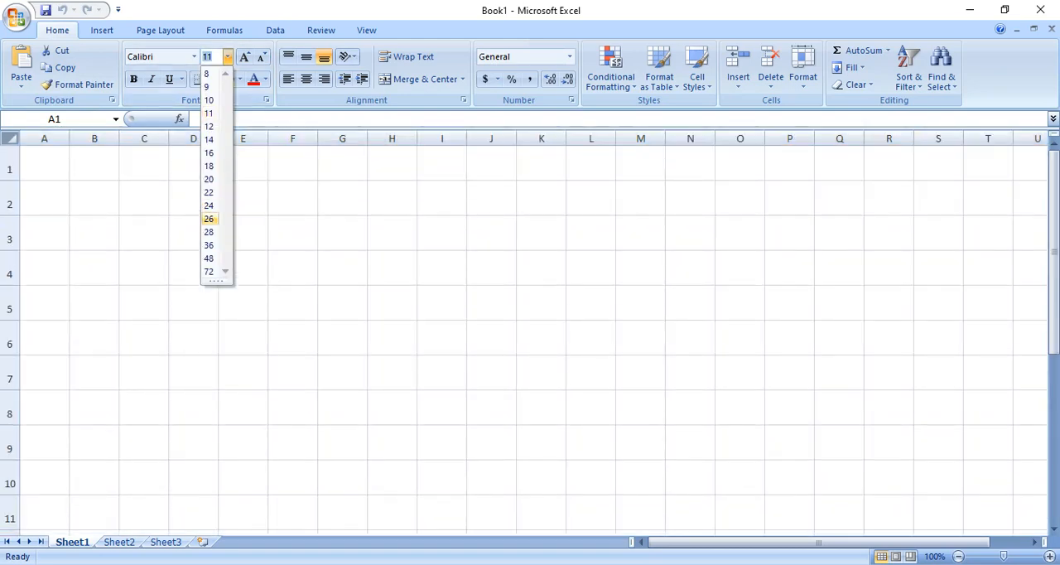
pyautogui.click(208, 220)
pyautogui.click(144, 233)
pyautogui.click(94, 198)
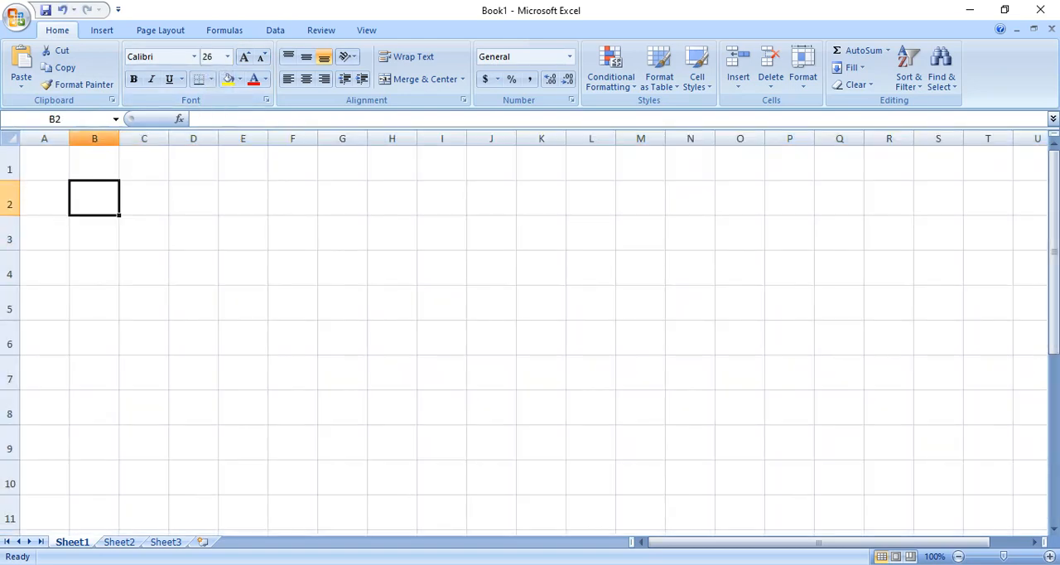
pyautogui.moveTo(119, 139); pyautogui.dragTo(121, 138)
# Open the recent workbook "pure inventroy voucher" and select cell F5.
pyautogui.click(17, 16)
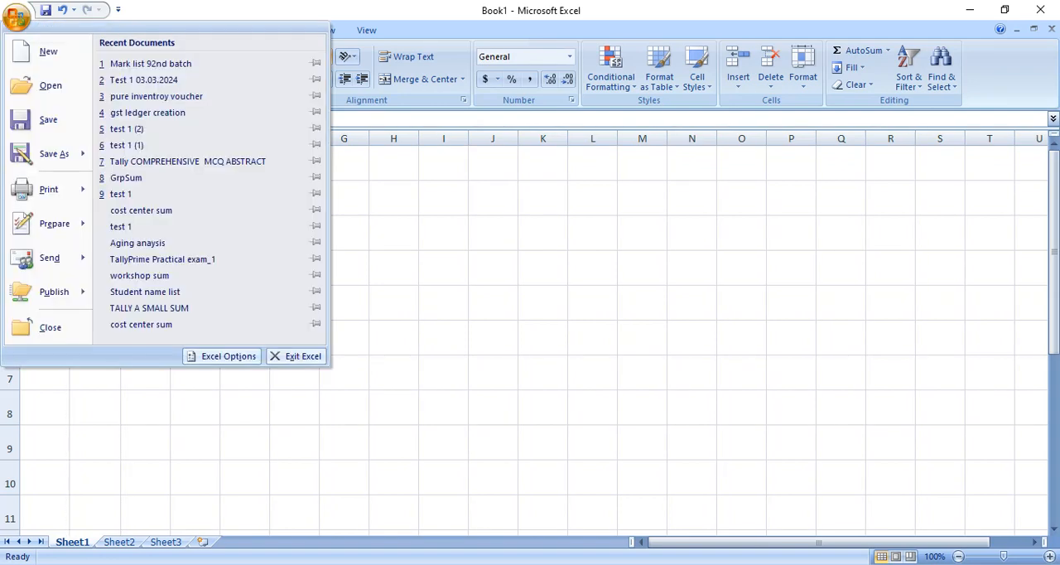
pyautogui.click(157, 97)
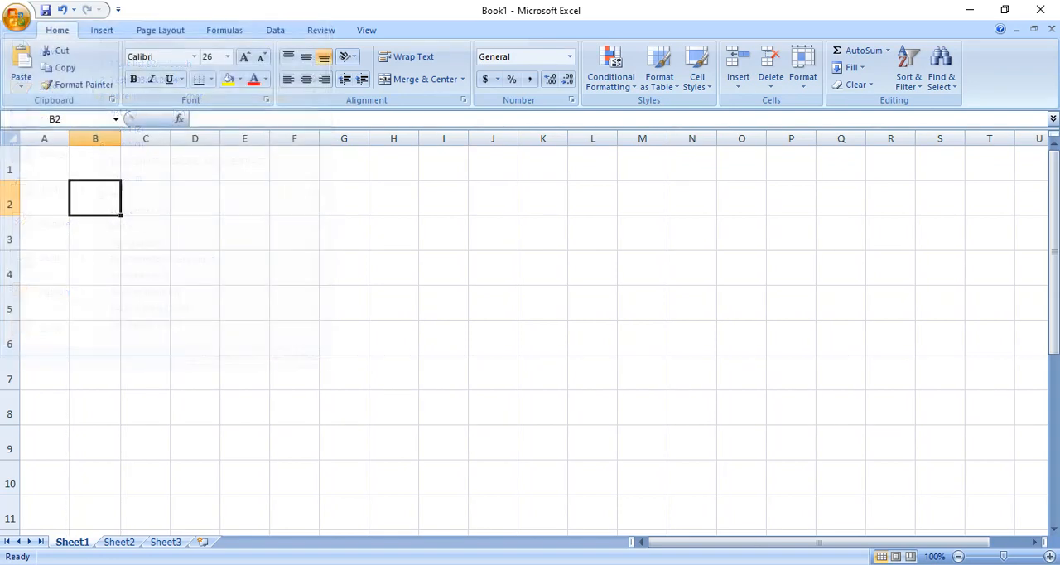
pyautogui.click(317, 279)
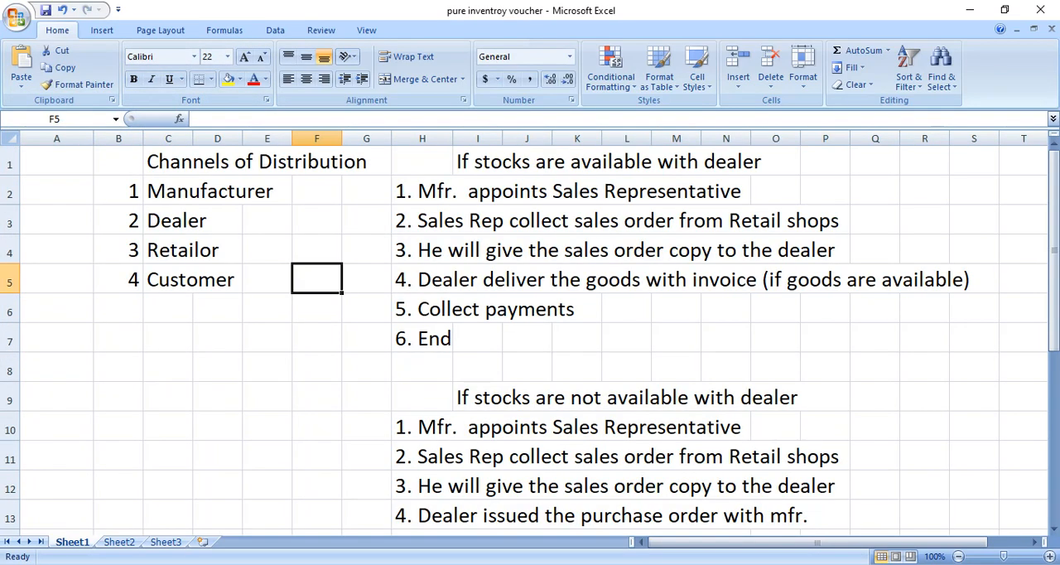
# Compare the purchaser and seller point of view headings, the material receipt and delivery rows, and the rejection rows.
pyautogui.scroll(-5, 530, 332)
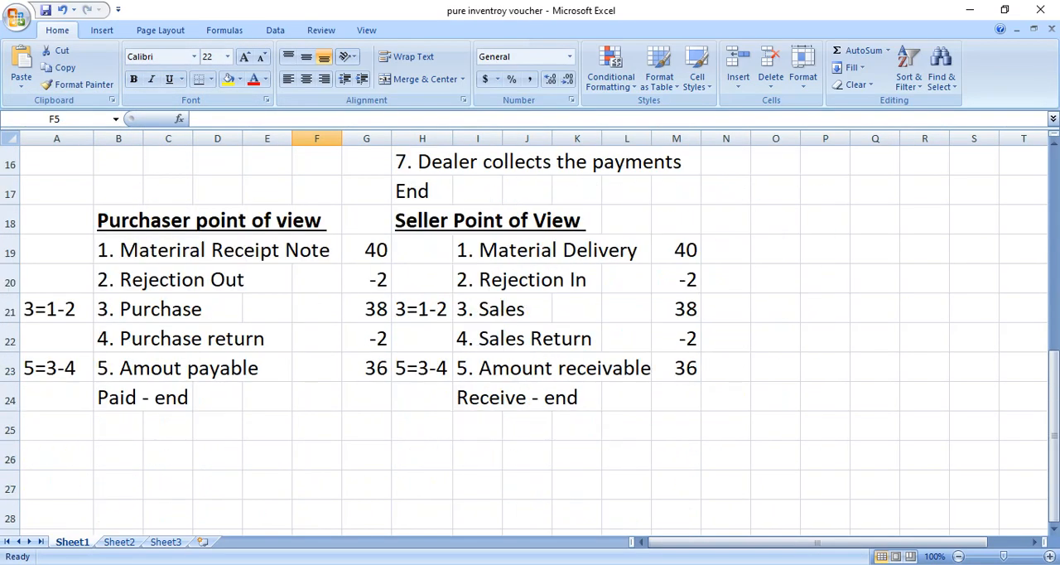
pyautogui.click(119, 221)
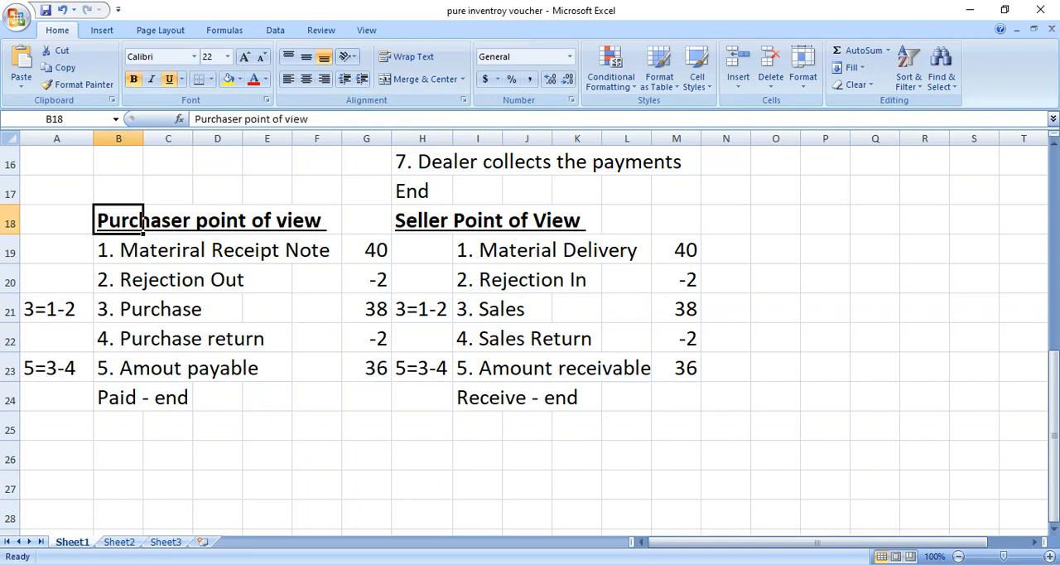
pyautogui.click(423, 220)
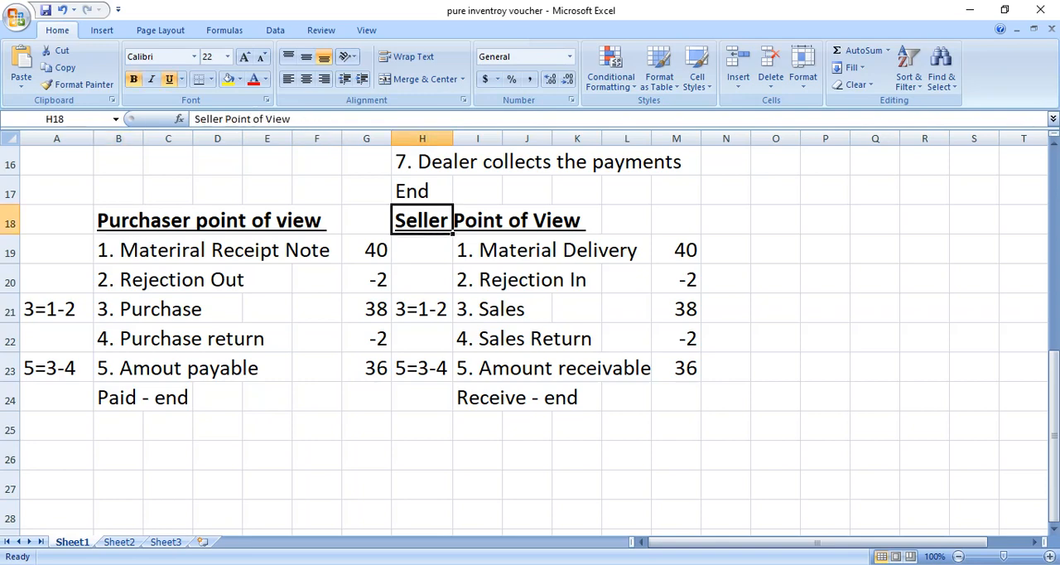
pyautogui.click(168, 250)
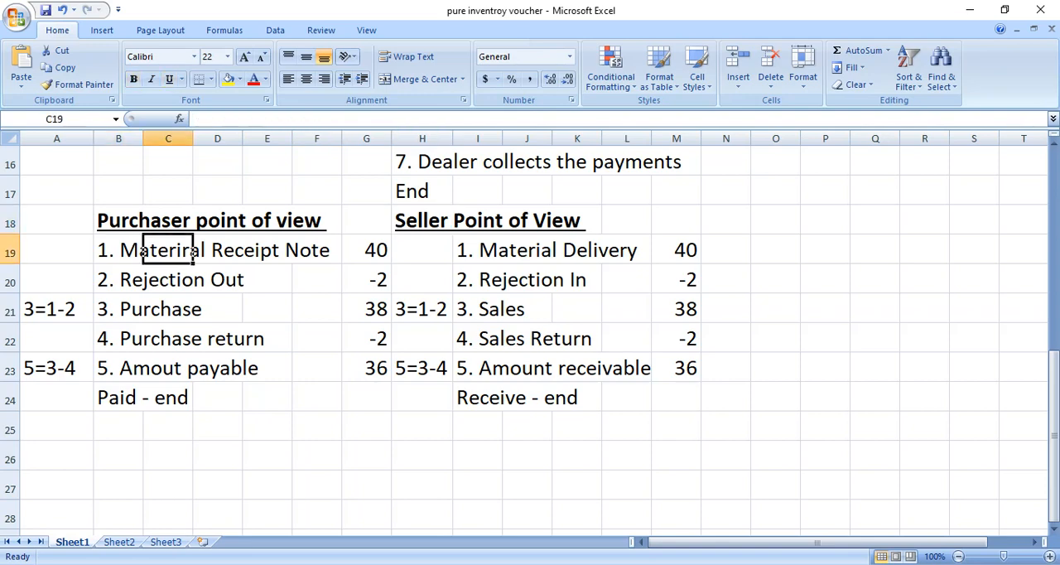
pyautogui.click(137, 250)
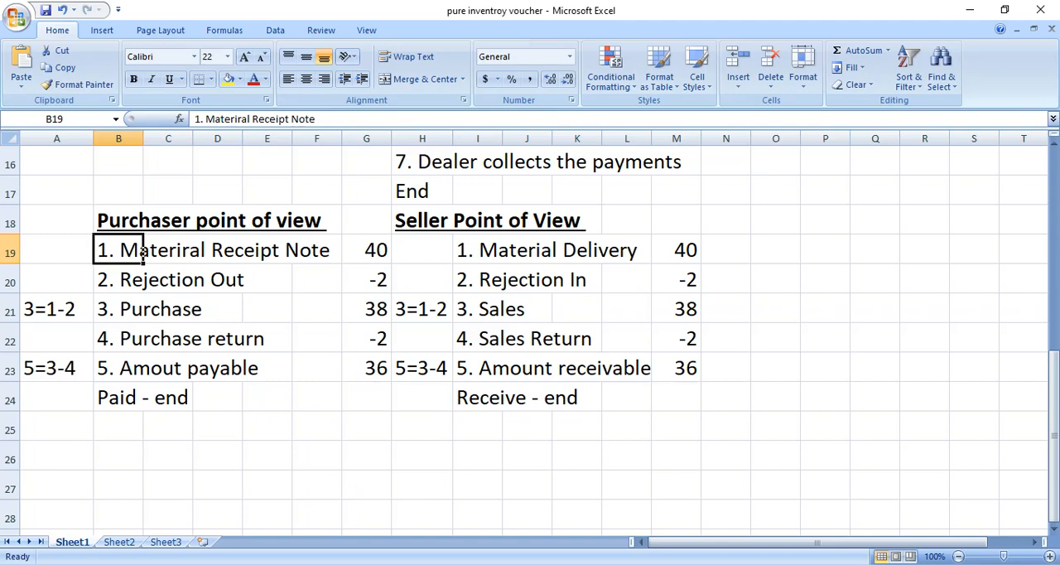
pyautogui.click(501, 253)
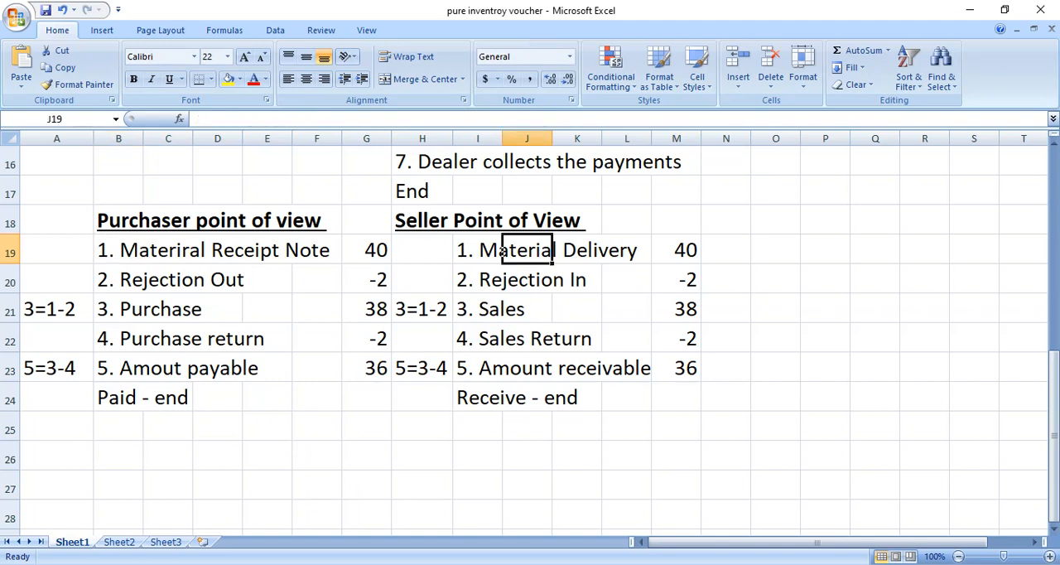
pyautogui.click(486, 280)
pyautogui.click(137, 280)
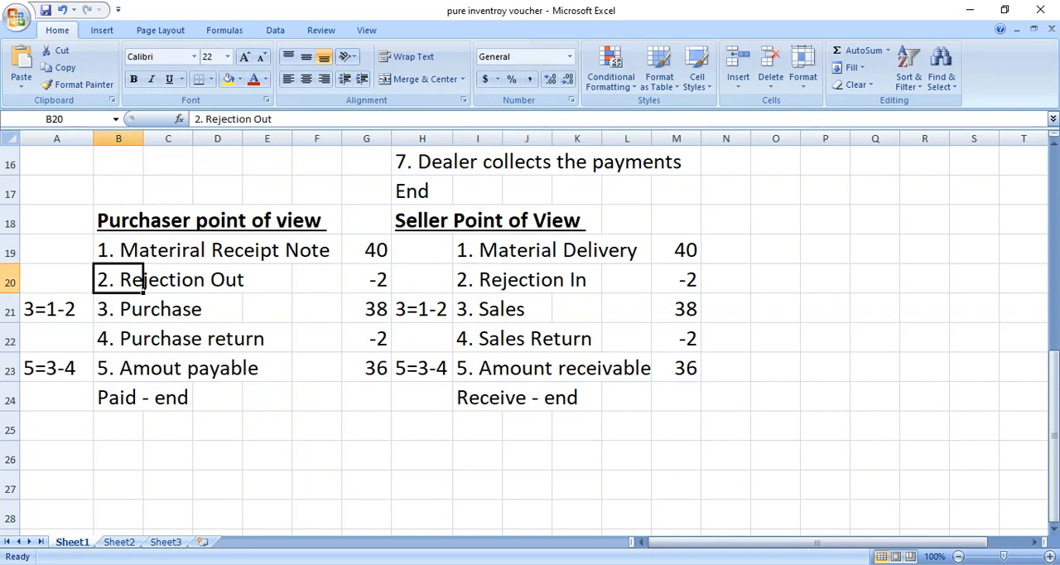
# Trace how the Purchase and Sales rows follow from the receipt, delivery and rejection rows on both sides.
pyautogui.click(141, 250)
pyautogui.click(140, 280)
pyautogui.click(142, 309)
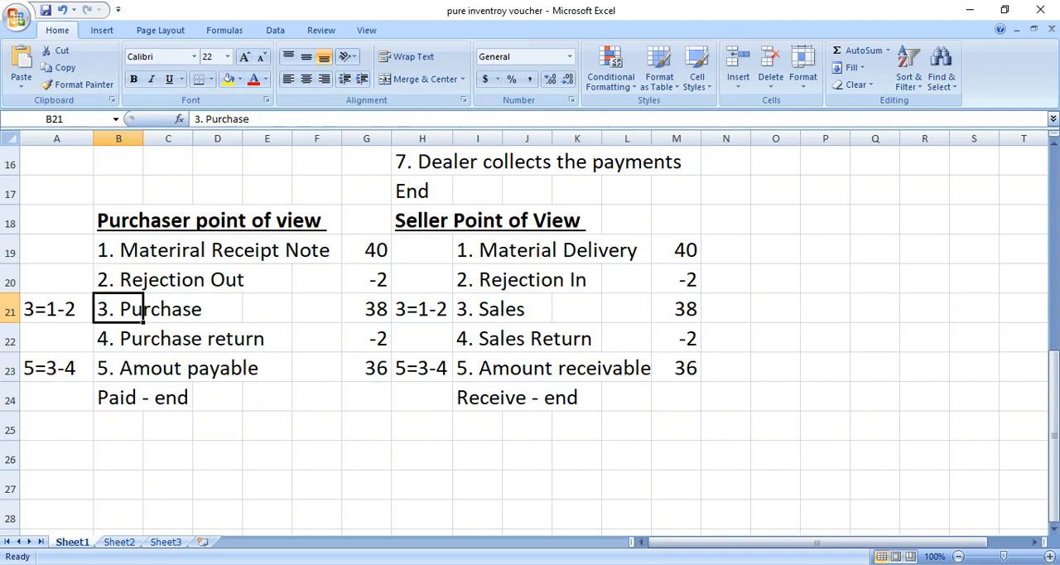
pyautogui.click(524, 309)
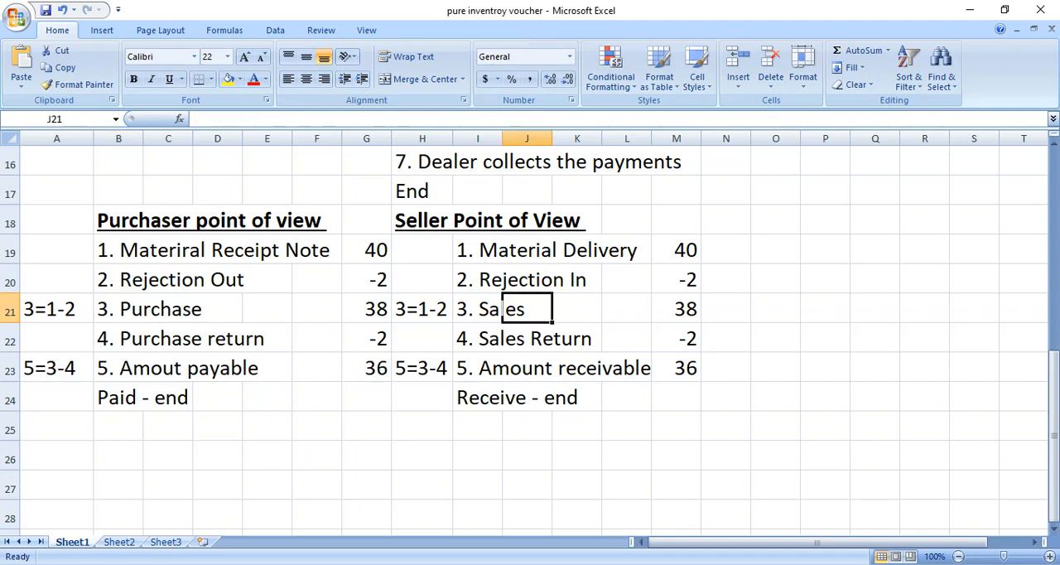
pyautogui.click(501, 309)
pyautogui.click(500, 250)
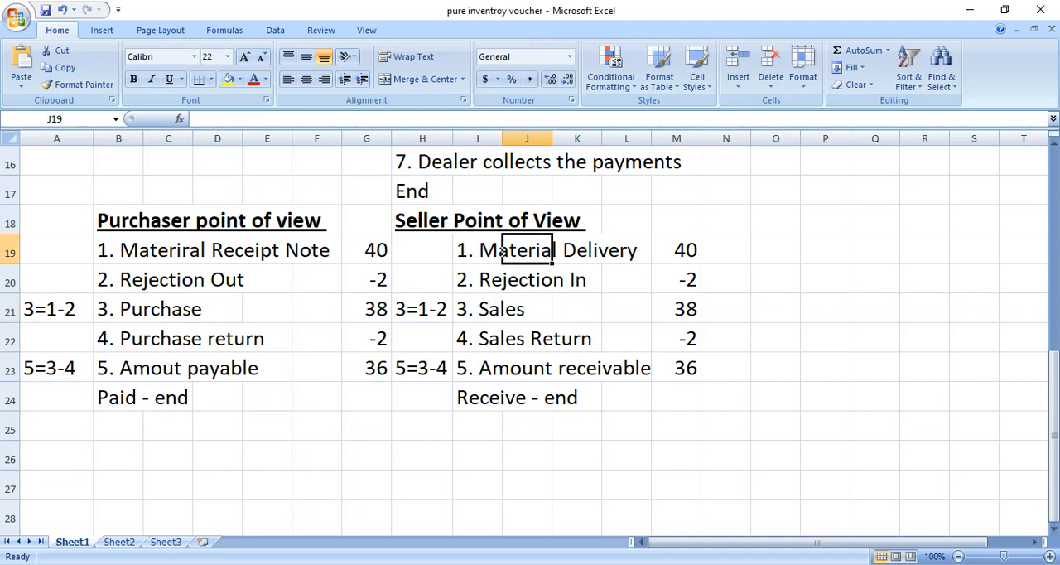
pyautogui.click(501, 280)
pyautogui.click(500, 309)
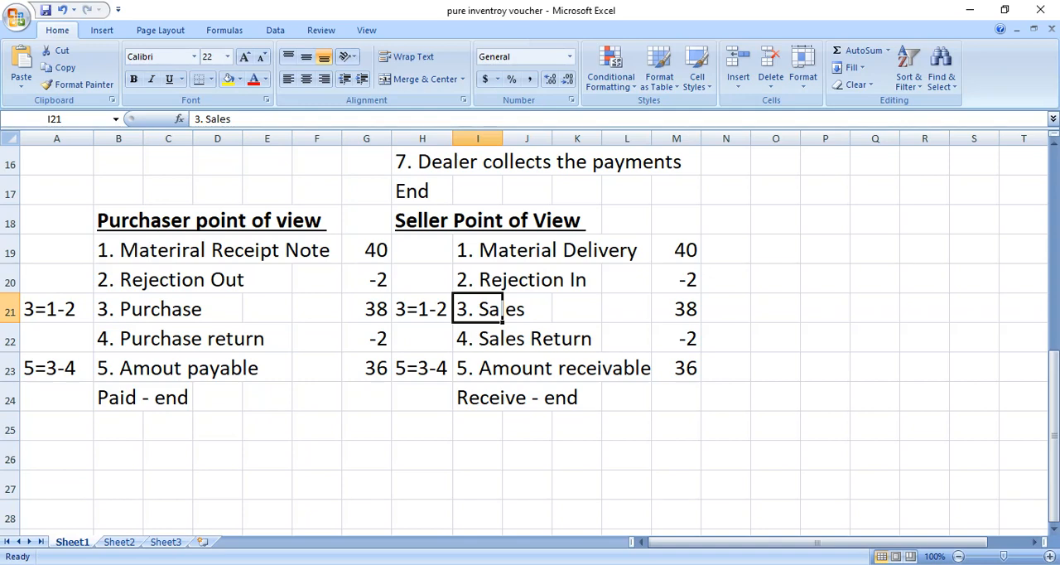
# Review the return, amount payable and receivable, and closing payment rows for both purchaser and seller.
pyautogui.click(501, 339)
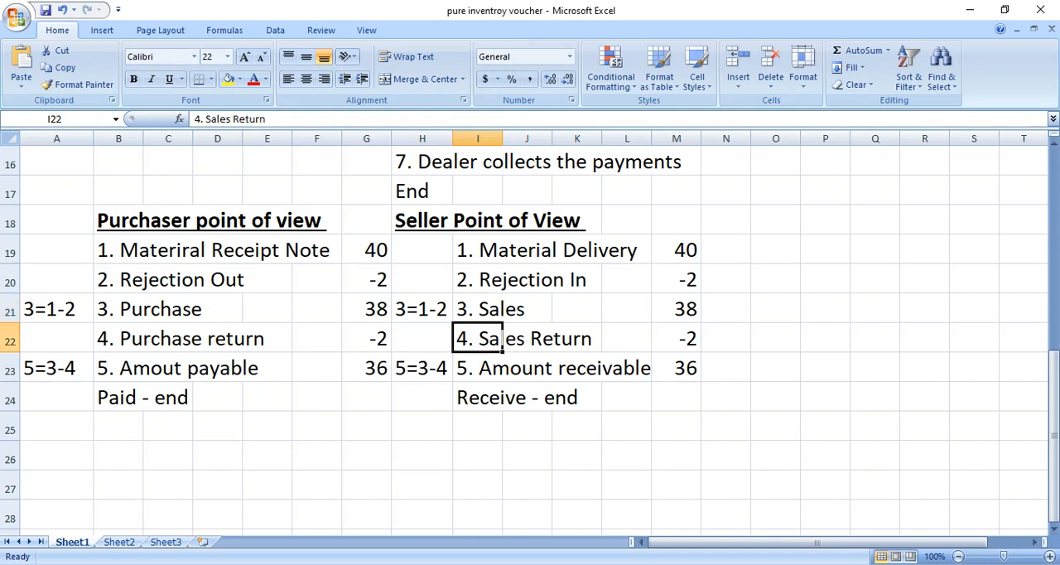
pyautogui.click(142, 339)
pyautogui.click(143, 369)
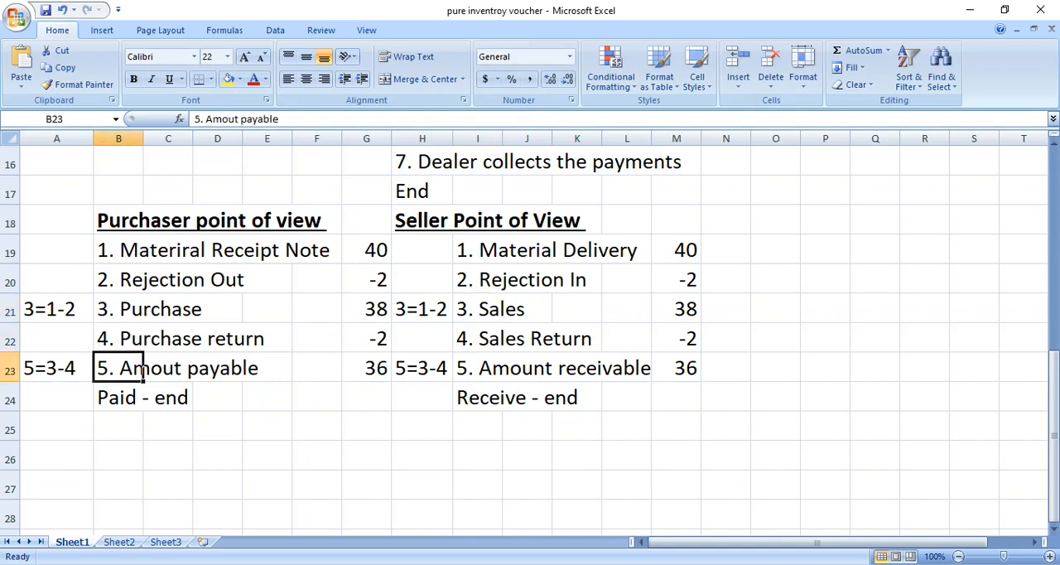
pyautogui.click(479, 369)
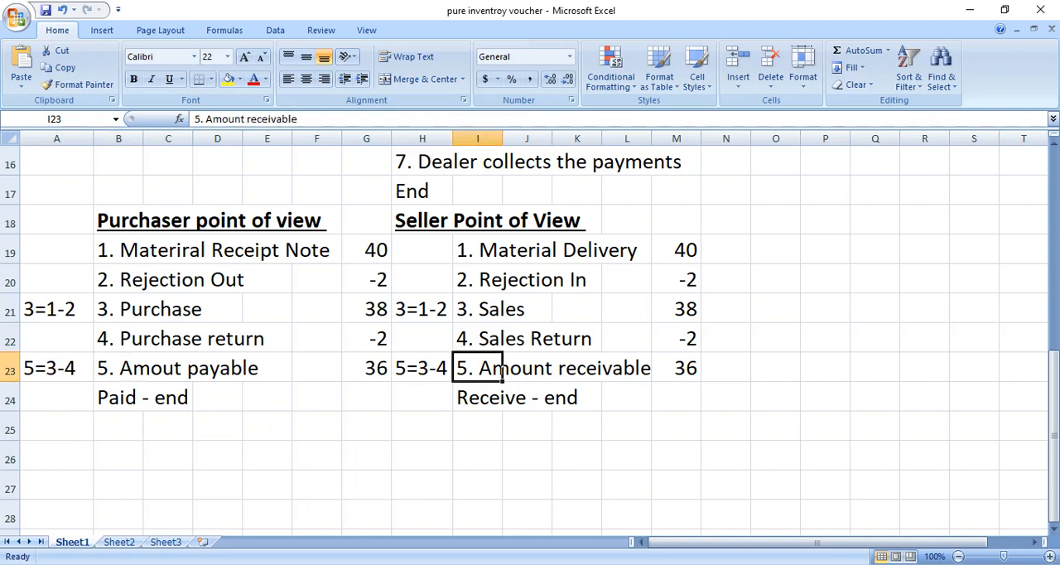
pyautogui.click(479, 398)
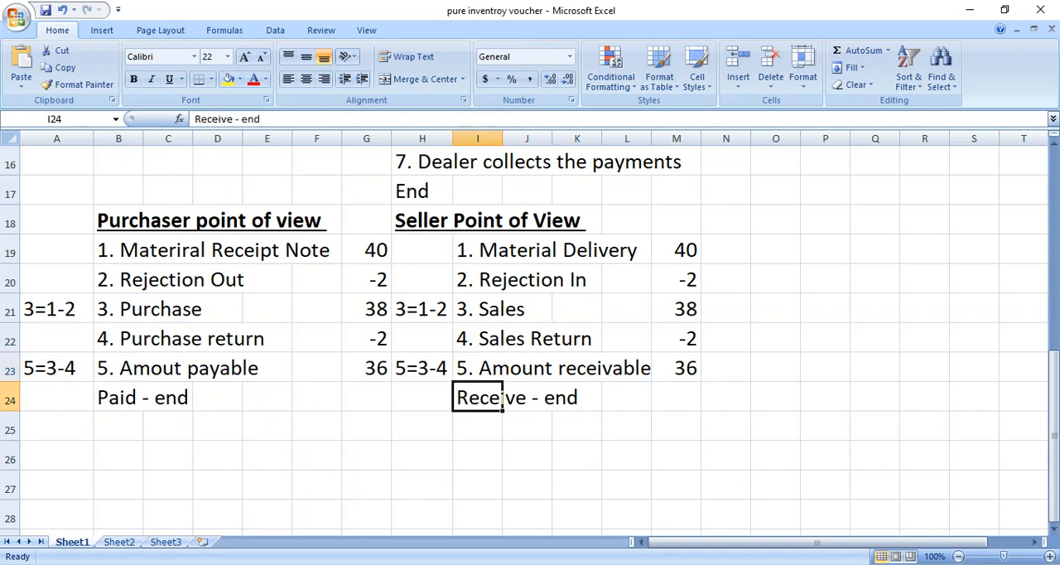
pyautogui.click(142, 398)
pyautogui.click(431, 398)
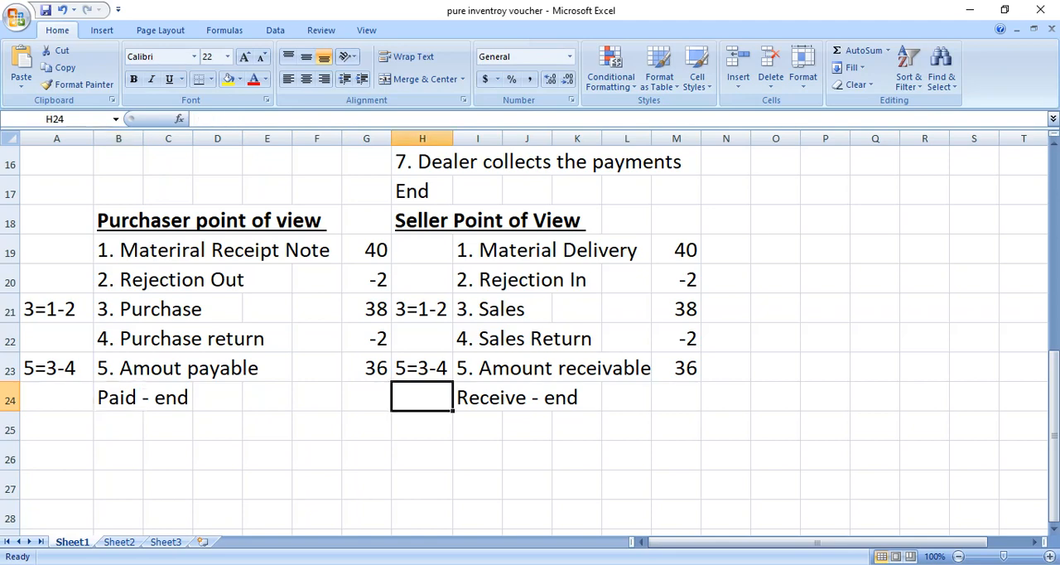
# Switch to Chrome and show the "Chapter 7 pure inventory voucher" PDF.
pyautogui.moveTo(472, 564)
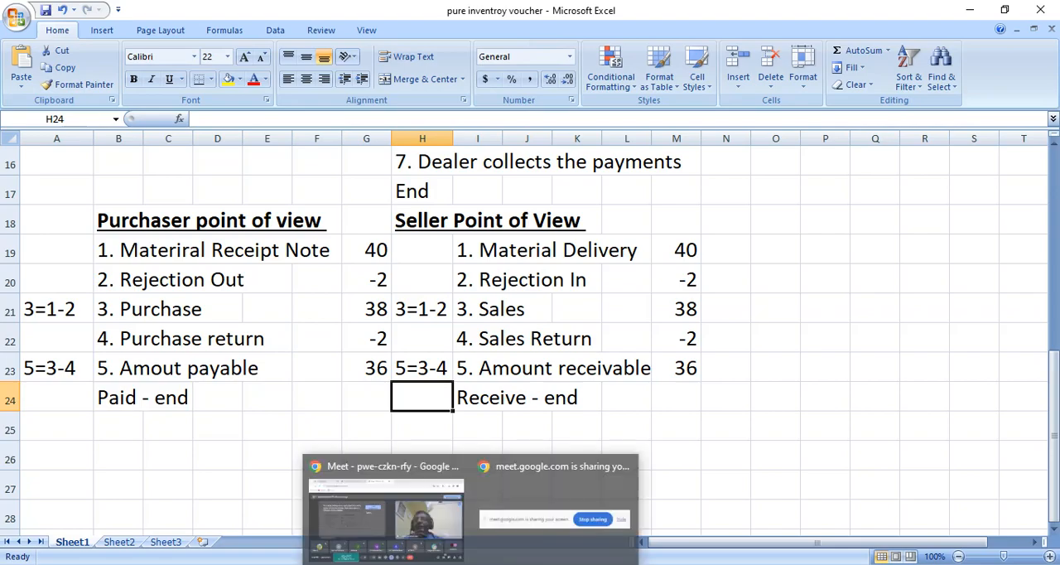
pyautogui.click(417, 534)
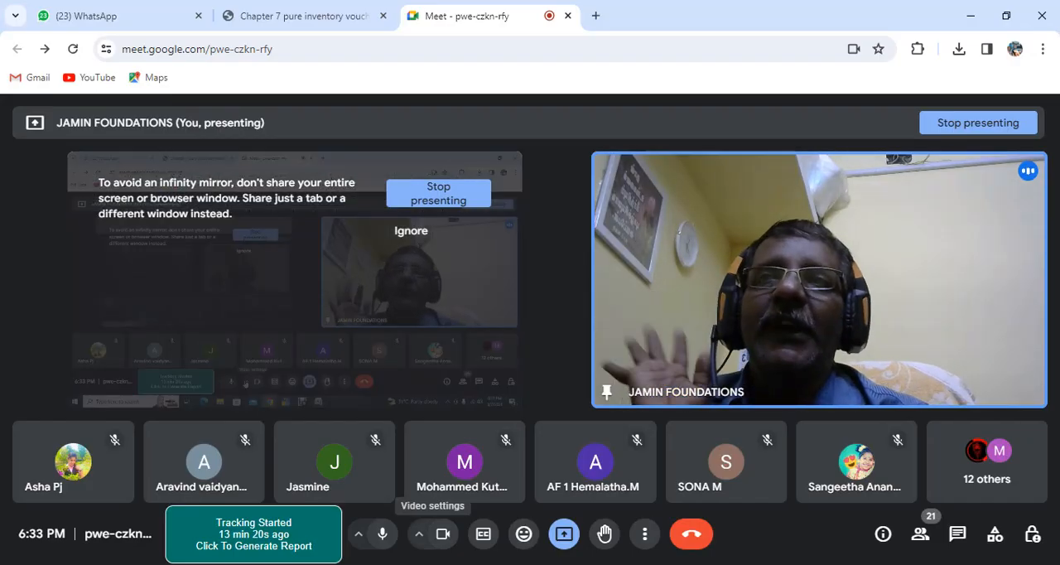
pyautogui.click(302, 15)
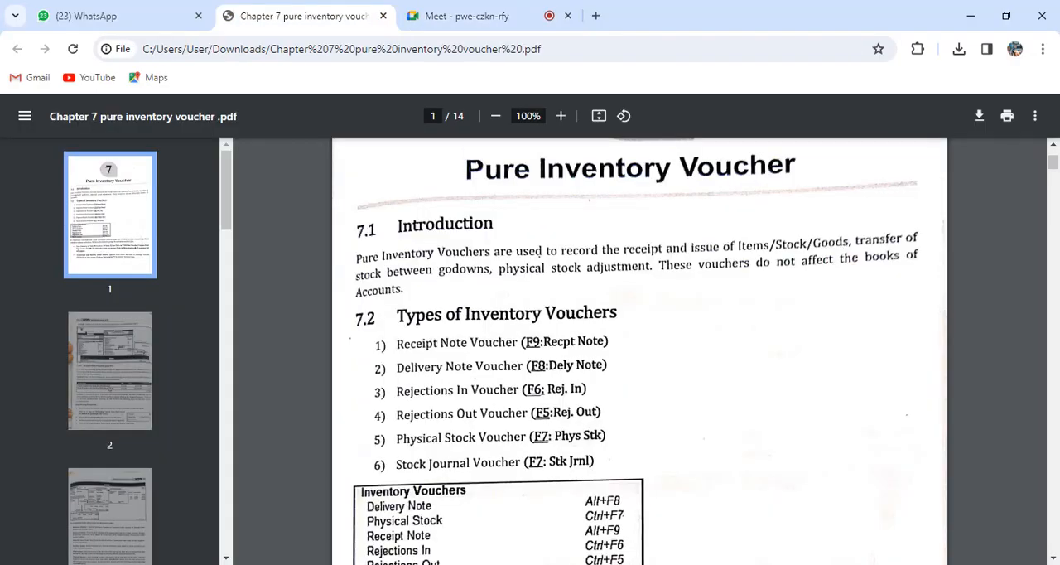
# Read the types of inventory vouchers and their activation steps, continuing to the Receipt Note Voucher section on page 2.
pyautogui.scroll(-1, 639, 351)
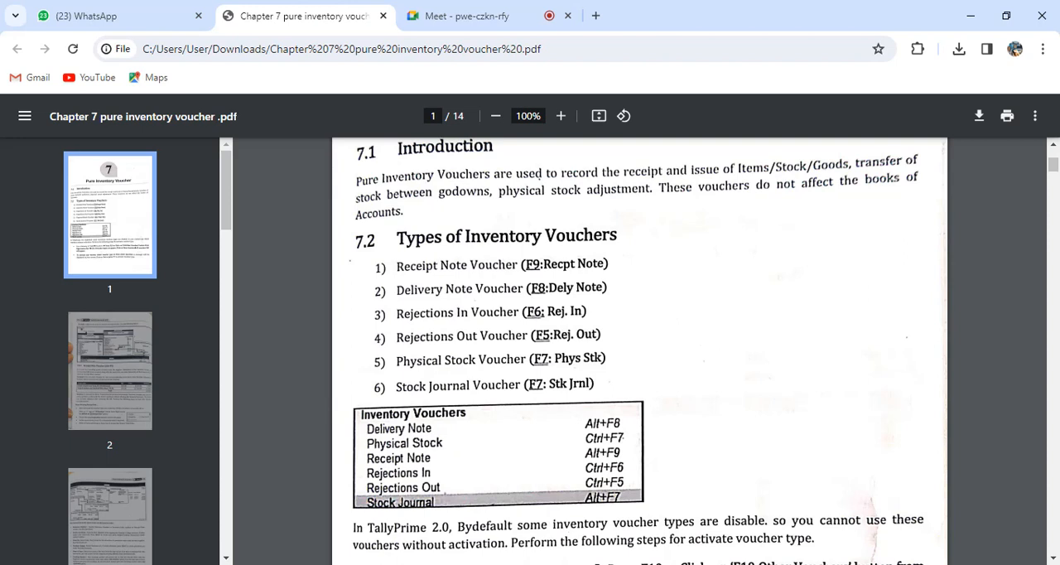
pyautogui.scroll(-8, 640, 348)
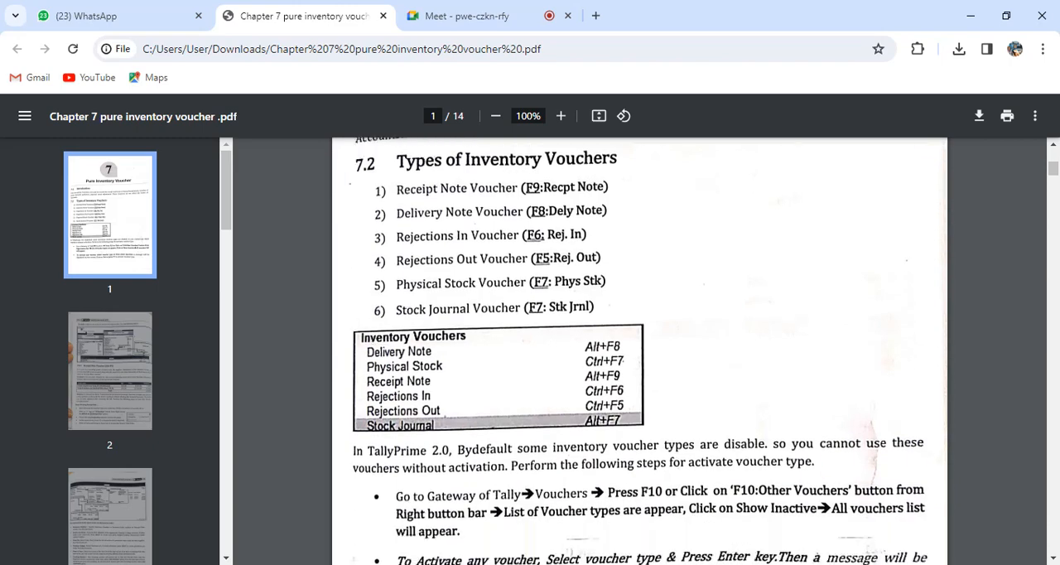
pyautogui.scroll(-4, 639, 348)
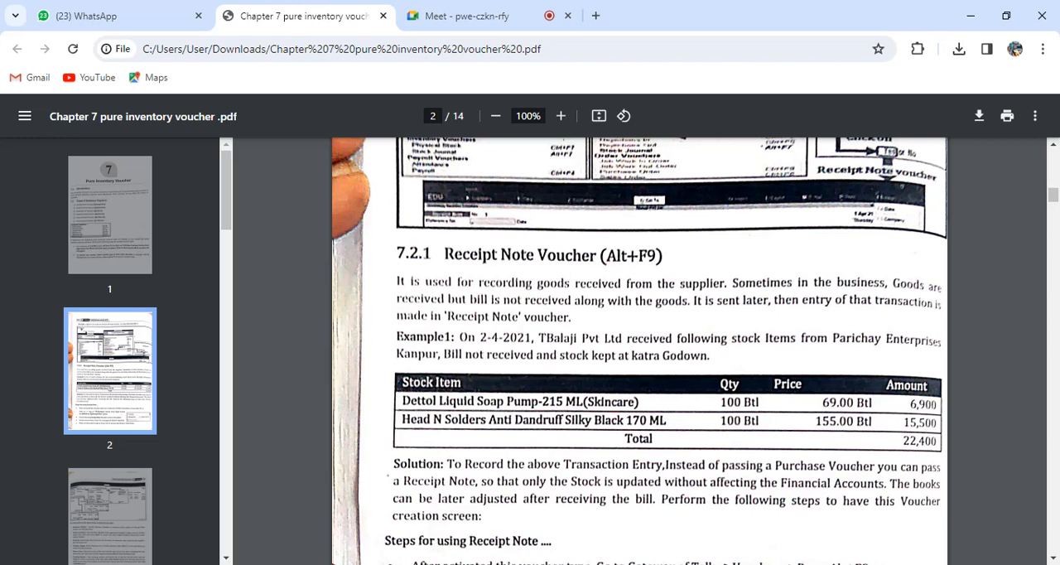
# Enlarge the PDF to 125%, hide its thumbnail sidebar and read Example 1 and its solution for the Receipt Note Voucher.
pyautogui.click(561, 116)
pyautogui.click(560, 116)
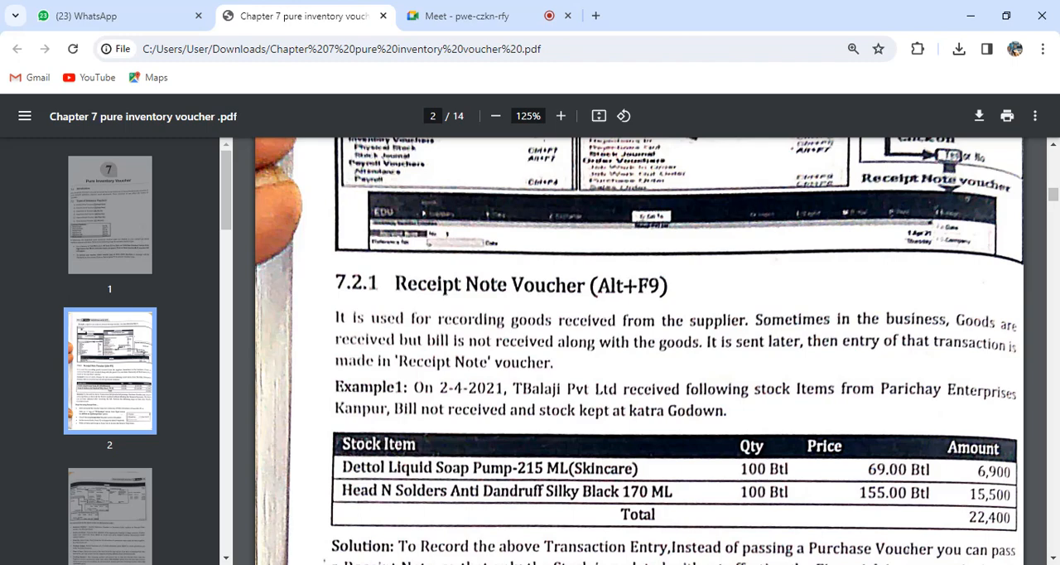
pyautogui.click(25, 116)
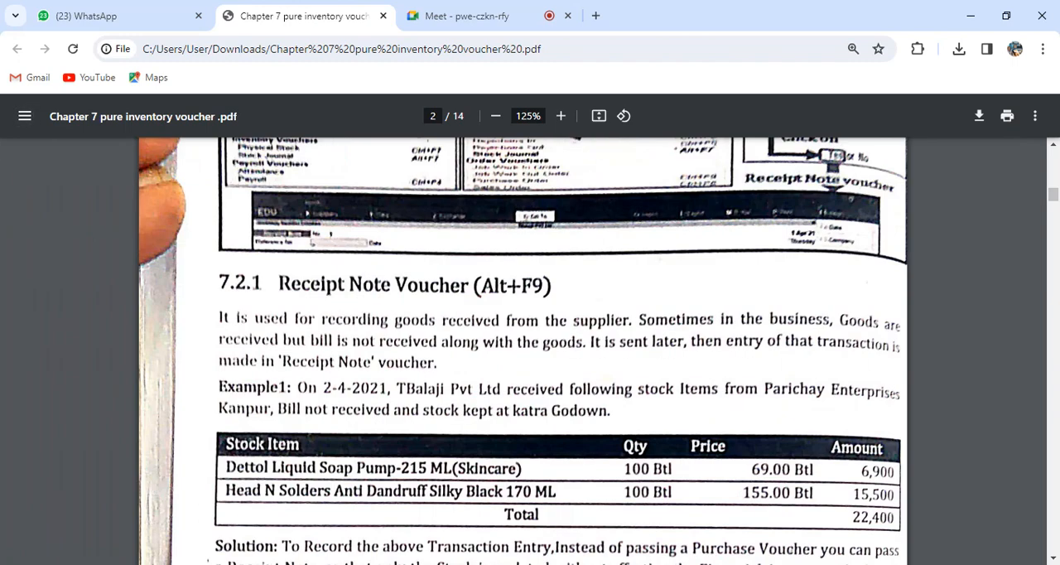
pyautogui.scroll(-2, 530, 348)
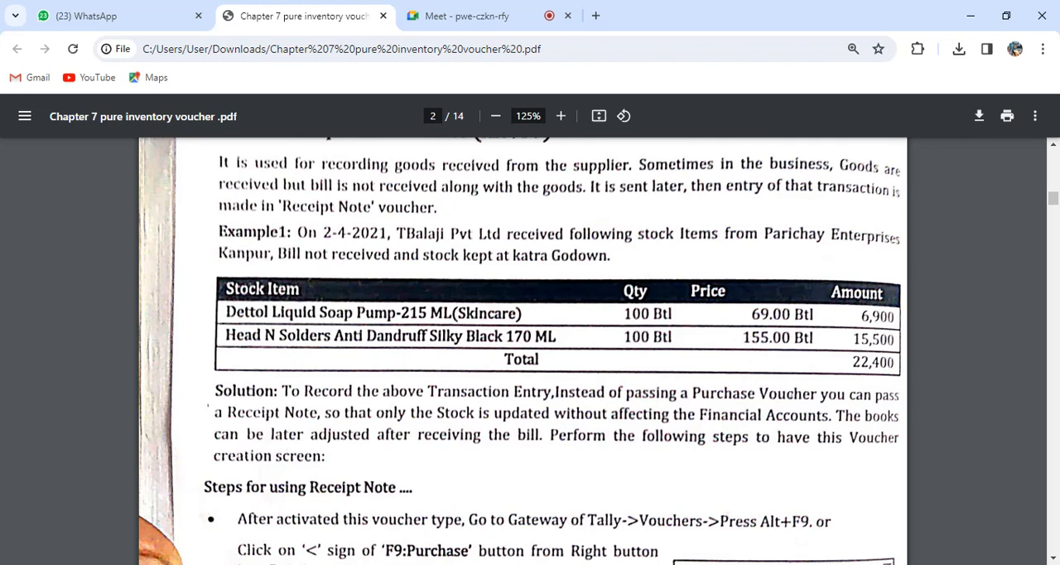
# Switch to TallyPrime at the company selection screen.
pyautogui.moveTo(511, 564)
pyautogui.click(511, 515)
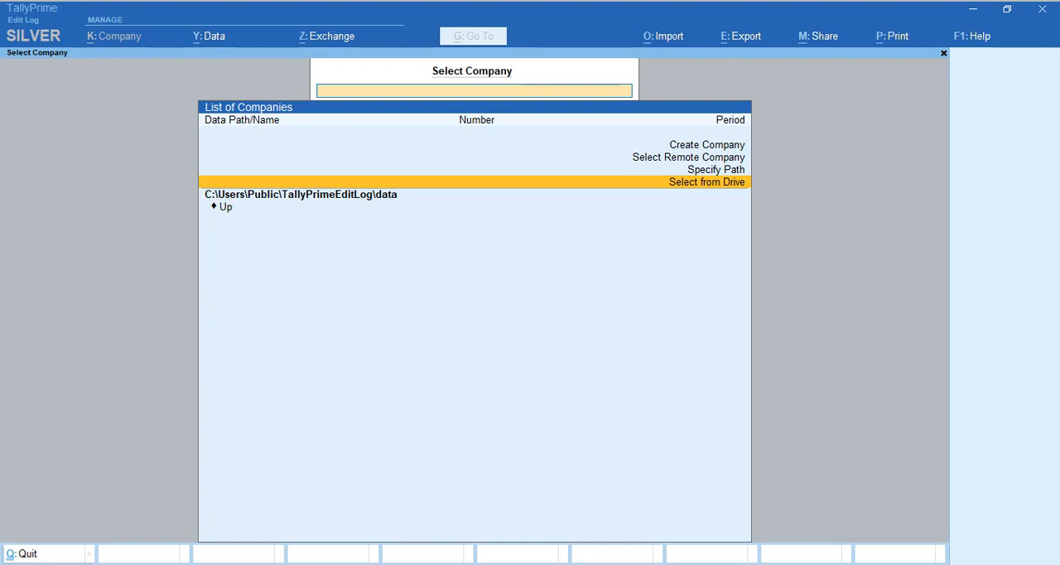
# Open the company T BALAJI P LTD., - F.Y. 2021-22 from the last-listed data folder on the D: drive.
pyautogui.press('Return')
pyautogui.press('Down')
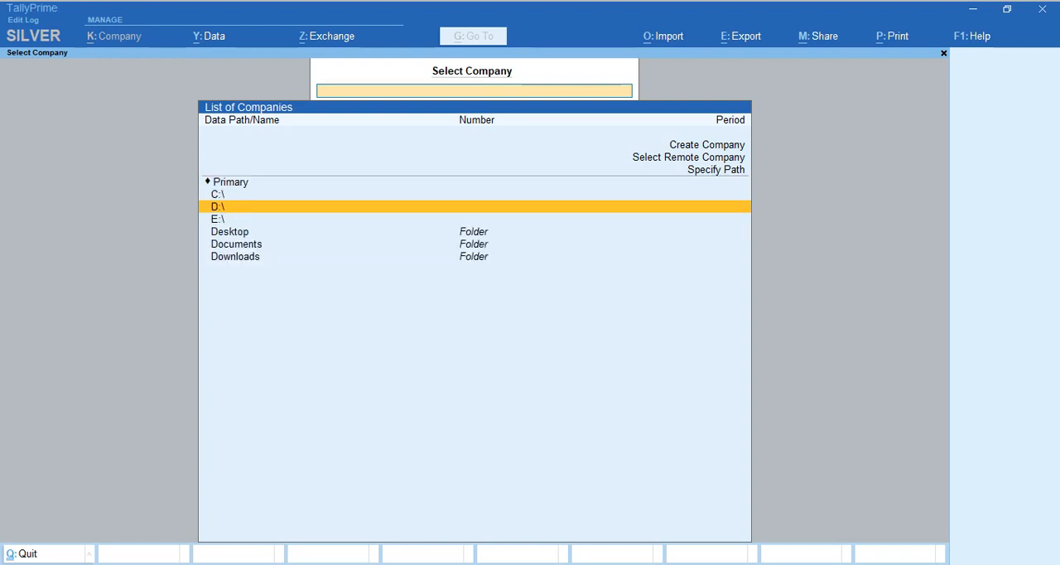
pyautogui.press('Return')
pyautogui.press('Down')
pyautogui.press('Down')
pyautogui.press('Down')
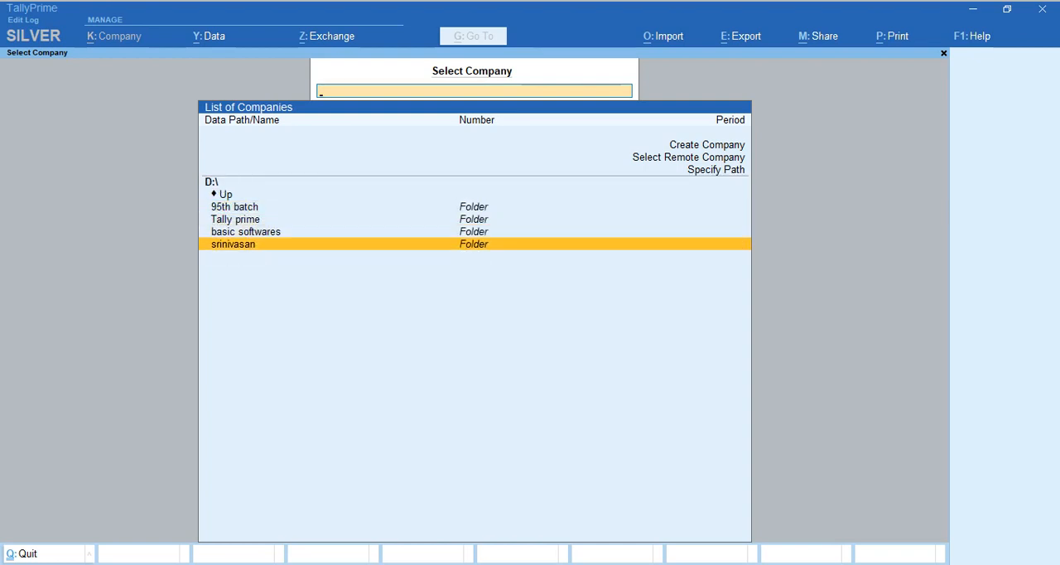
pyautogui.press('Return')
pyautogui.press('Down')
pyautogui.press('Down')
pyautogui.press('Down')
pyautogui.press('Down')
pyautogui.press('Down')
pyautogui.press('Down')
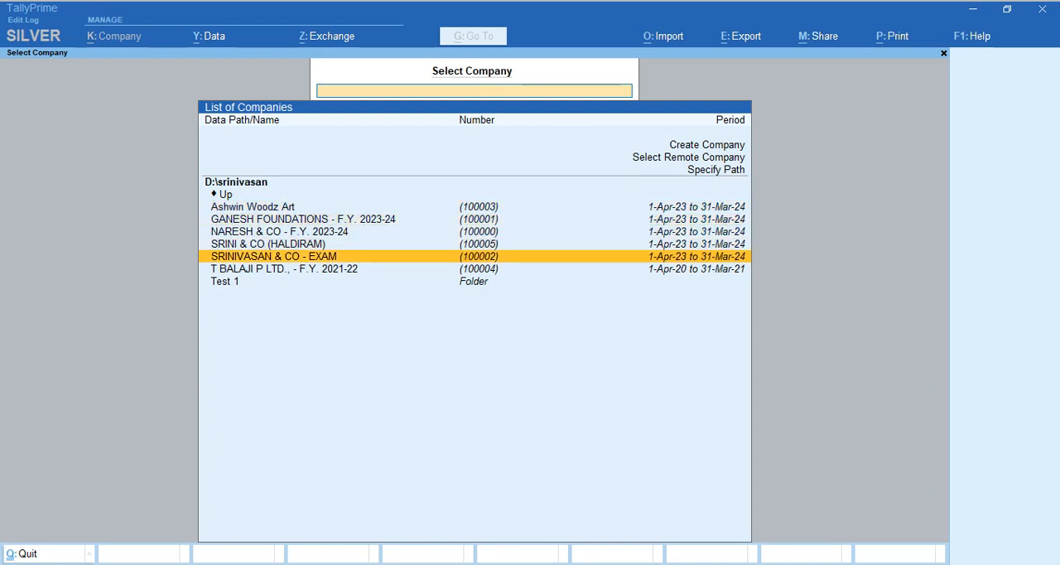
pyautogui.press('Up')
pyautogui.press('Return')
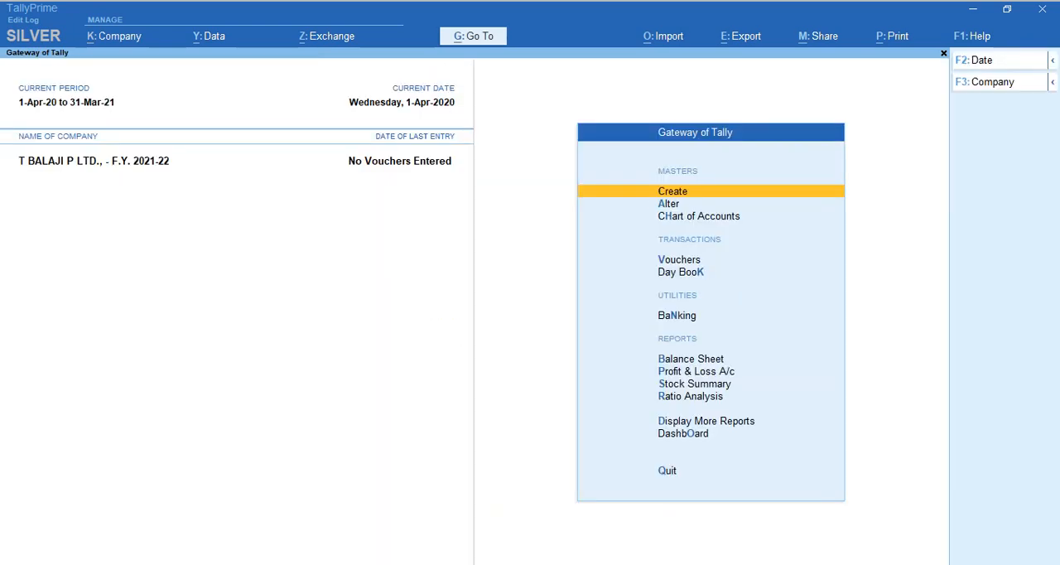
# View the company's stock summary expanded to the individual stock items, and return to the Gateway of Tally.
pyautogui.press('s')
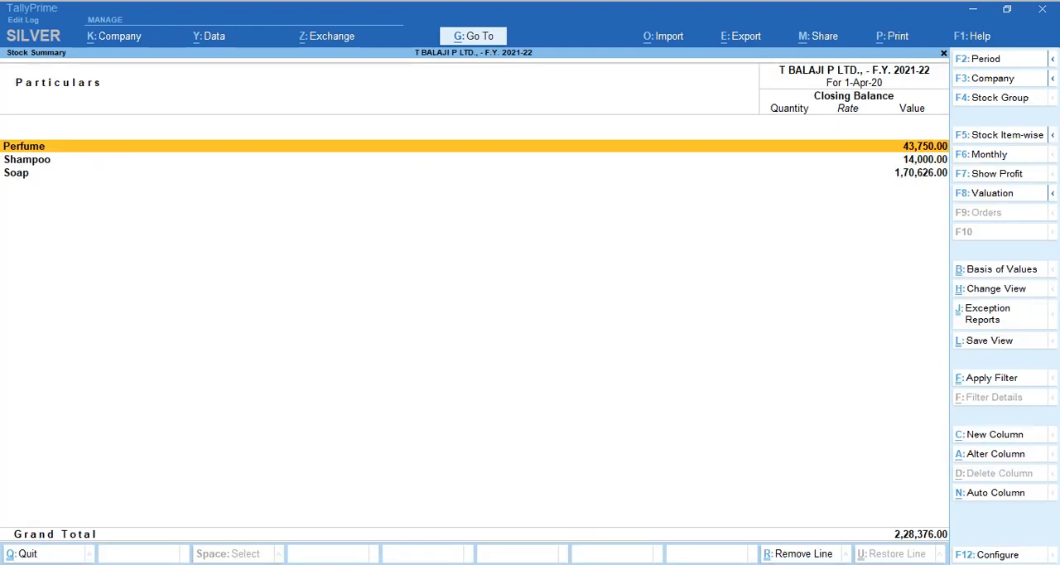
pyautogui.hotkey('alt', 'F5')
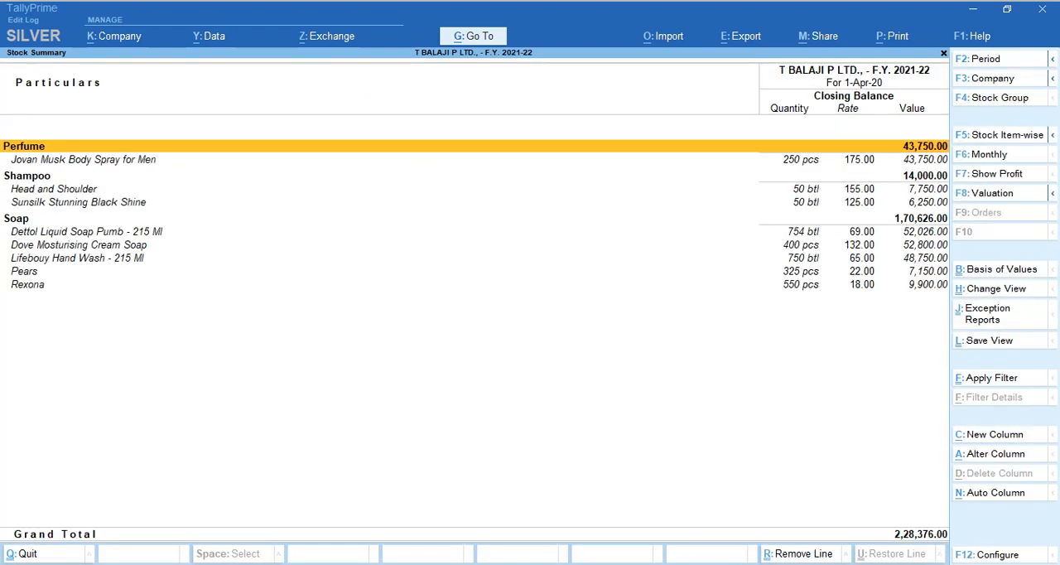
pyautogui.press('Escape')
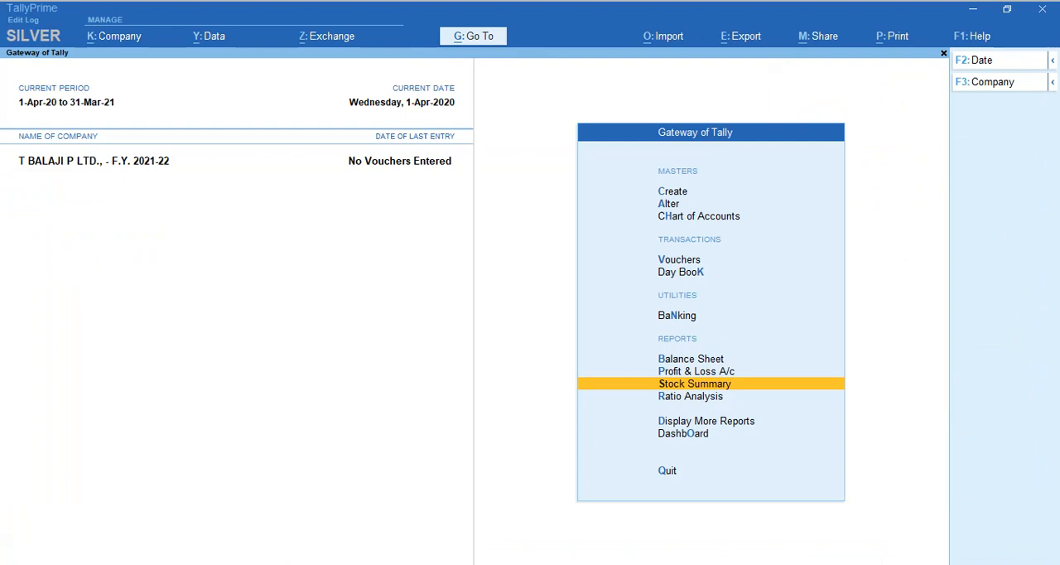
# Start a new Receipt Note voucher, rechecking the Receipt Note section and Example 1 in the PDF.
pyautogui.press('v')
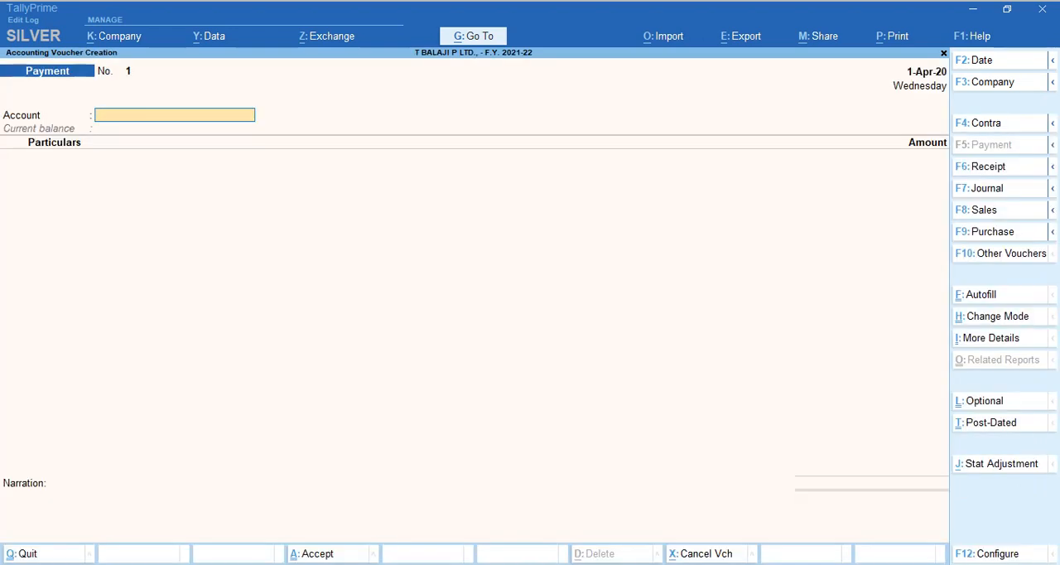
pyautogui.hotkey('alt', 'Tab')
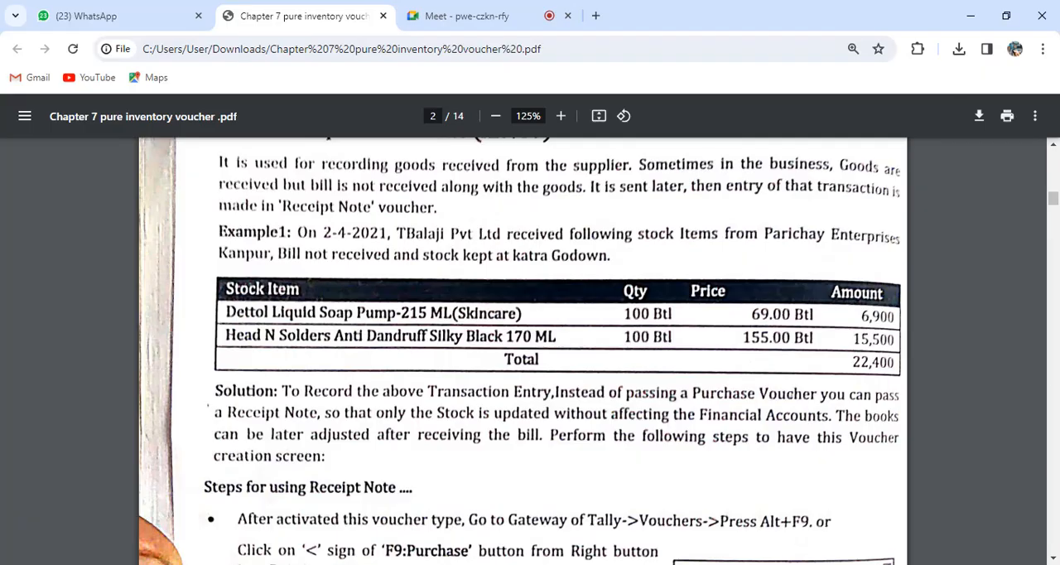
pyautogui.scroll(3, 522, 348)
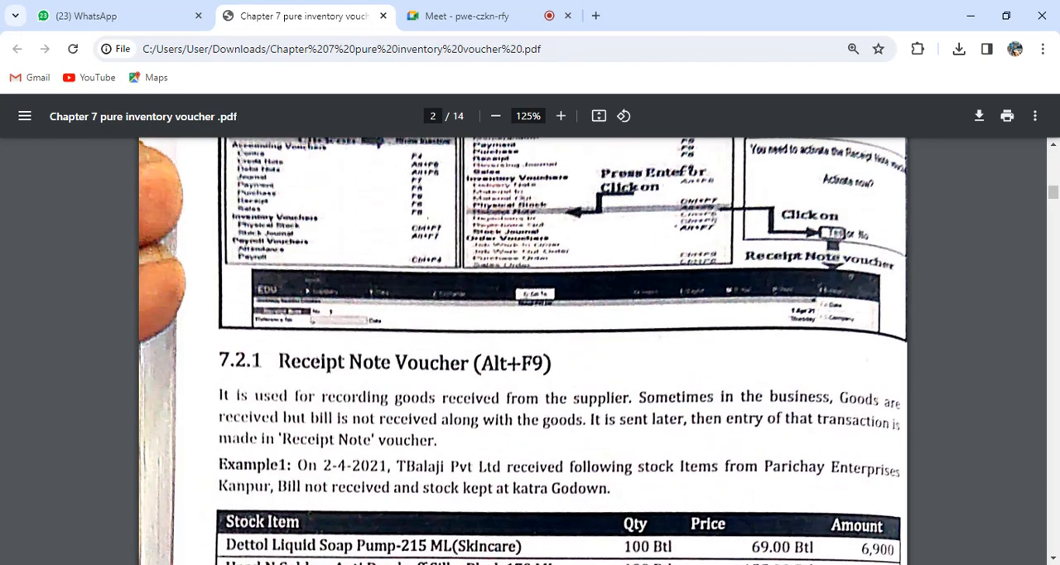
pyautogui.hotkey('alt', 'Tab')
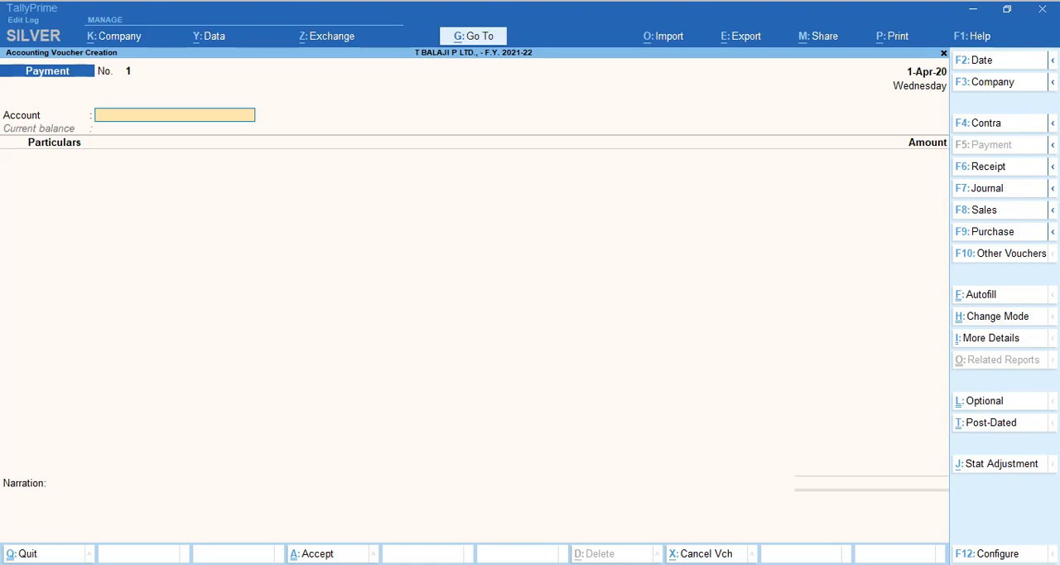
pyautogui.hotkey('alt', 'Tab')
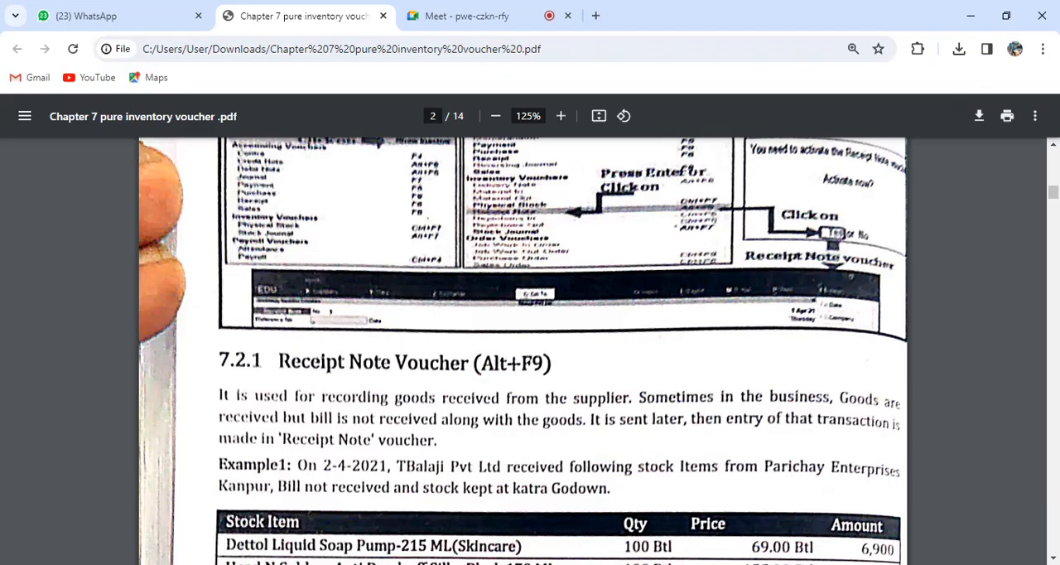
pyautogui.hotkey('alt', 'Tab')
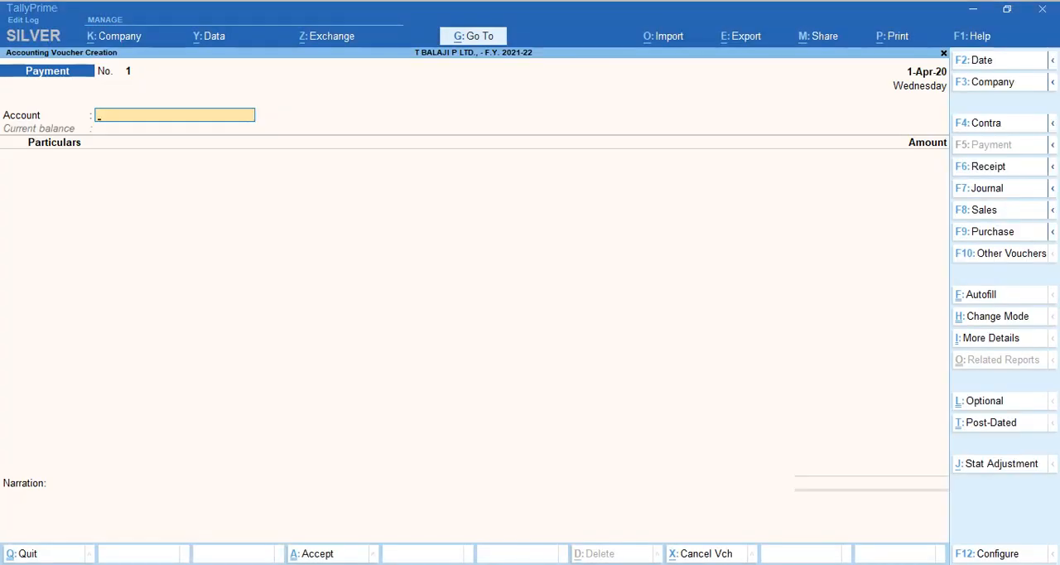
pyautogui.press('ctrl')
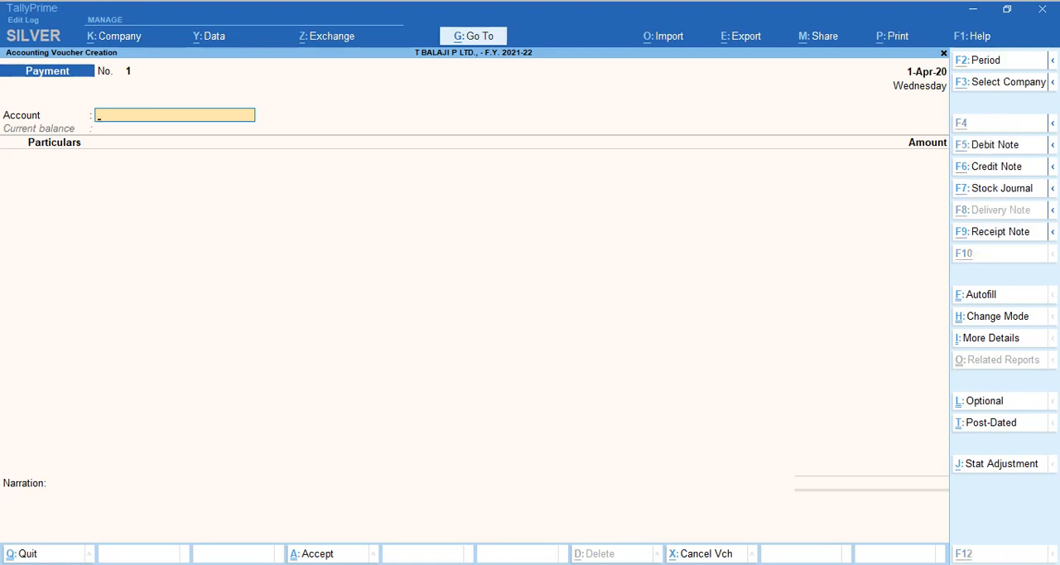
pyautogui.hotkey('ctrl', 'F9')
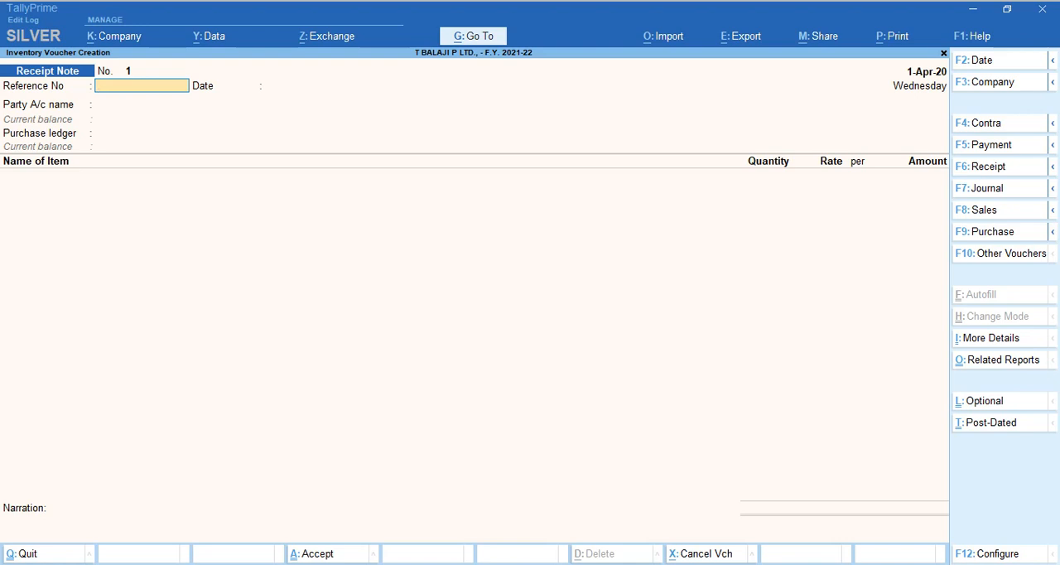
pyautogui.press('F10')
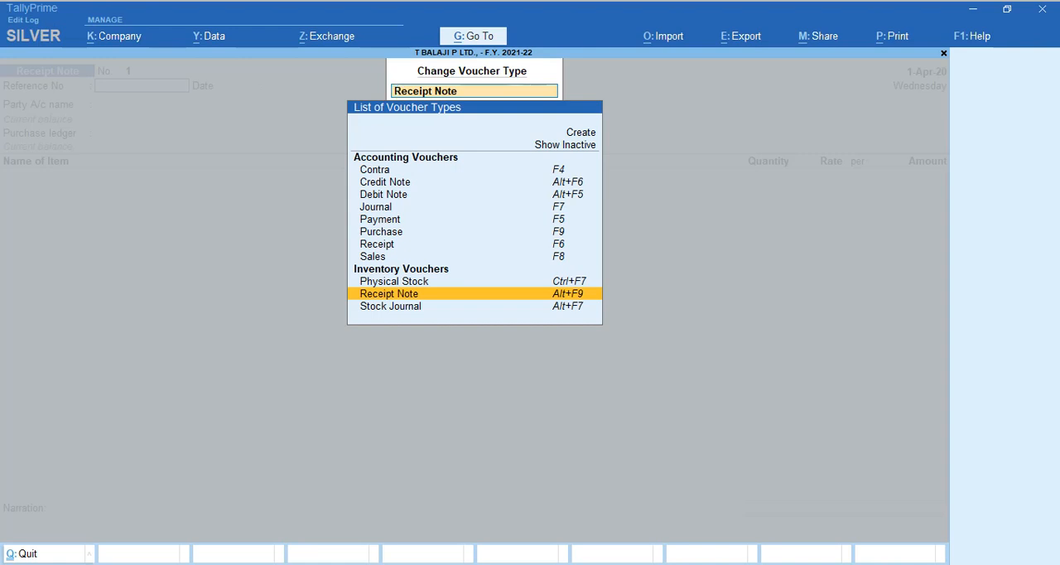
pyautogui.press('Return')
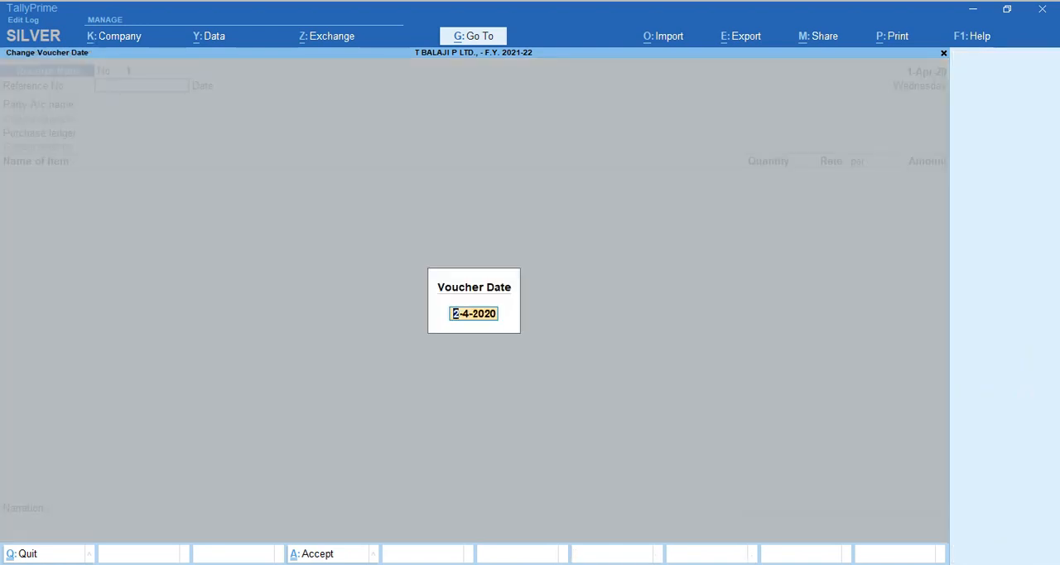
# Try to set the Receipt Note's voucher date to 2-4-21, as given in Example 1 of the PDF.
pyautogui.hotkey('alt', 'Tab')
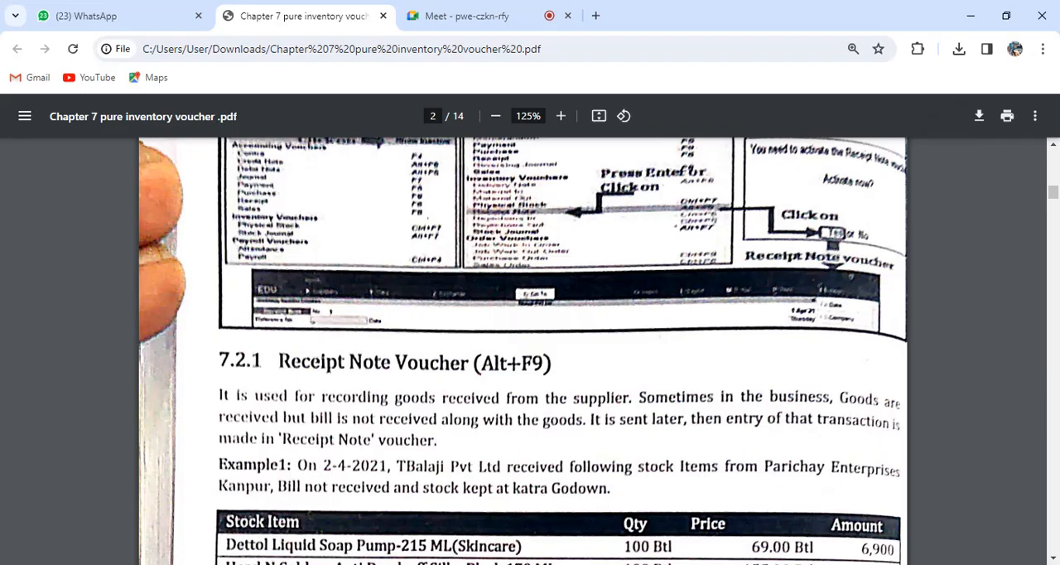
pyautogui.hotkey('alt', 'Tab')
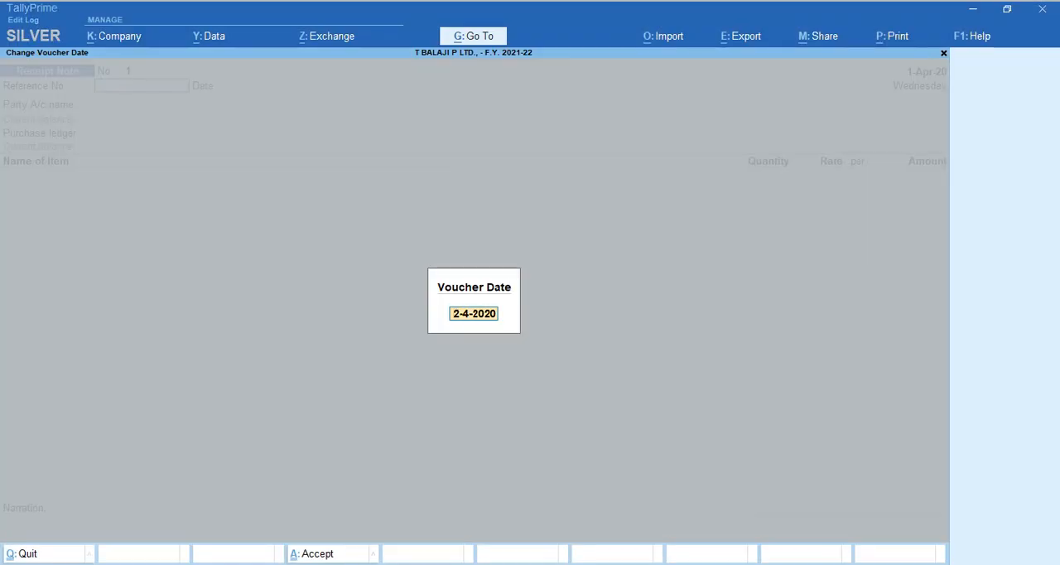
pyautogui.write('2-4-21')
pyautogui.press('Return')
pyautogui.press('BackSpace')
pyautogui.press('Escape')
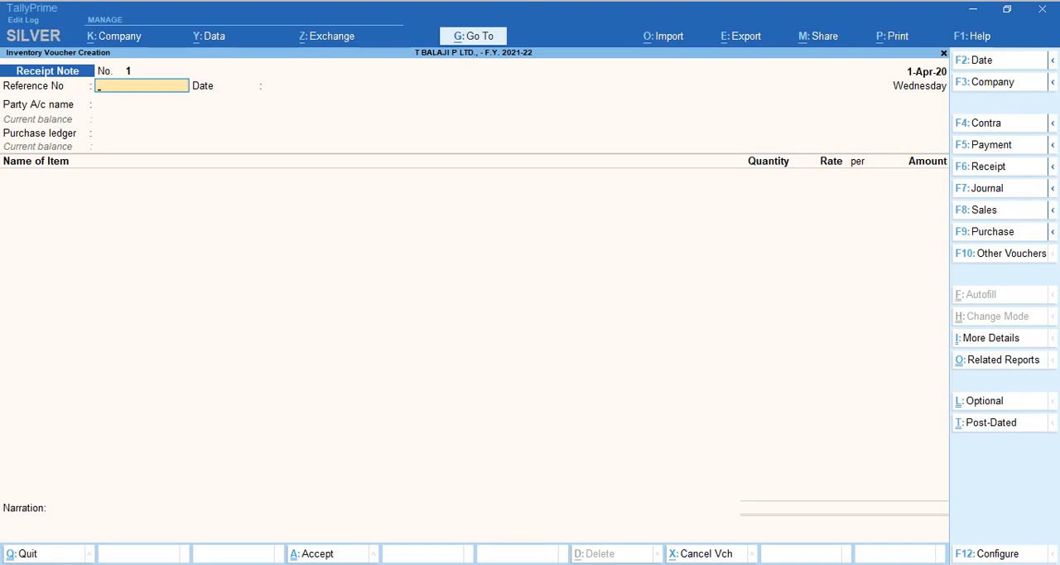
pyautogui.hotkey('alt', 'Tab')
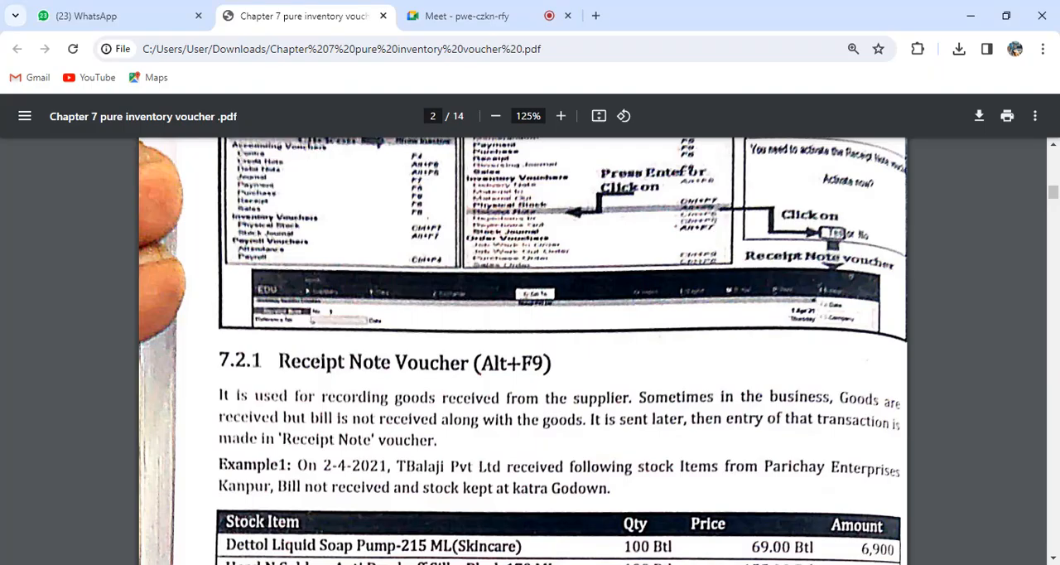
pyautogui.click(466, 16)
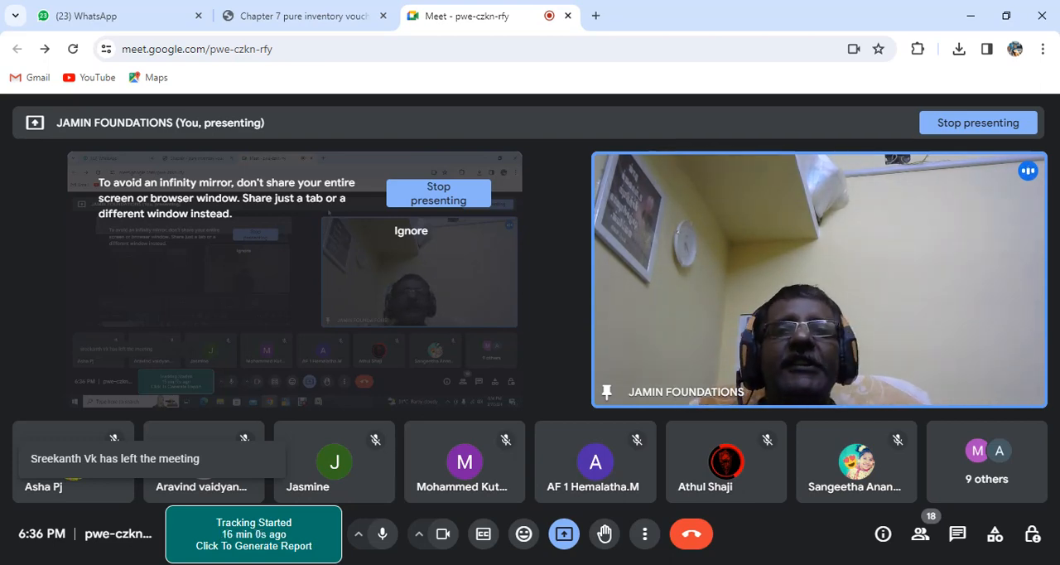
pyautogui.hotkey('alt', 'Tab')
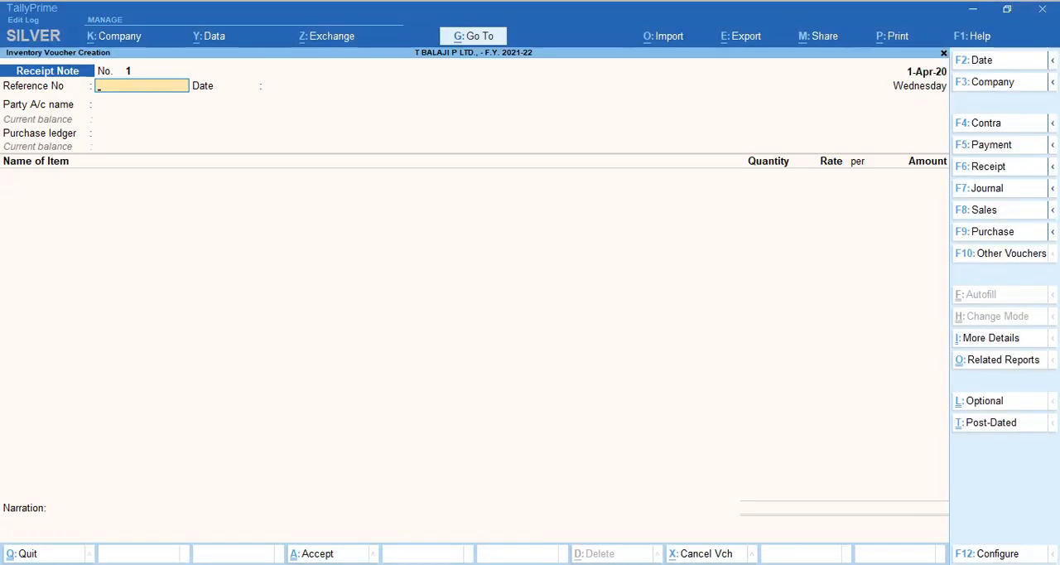
# Change the company's working period to run from 1-4-2021 to 31-3-2022.
pyautogui.hotkey('alt', 'F2')
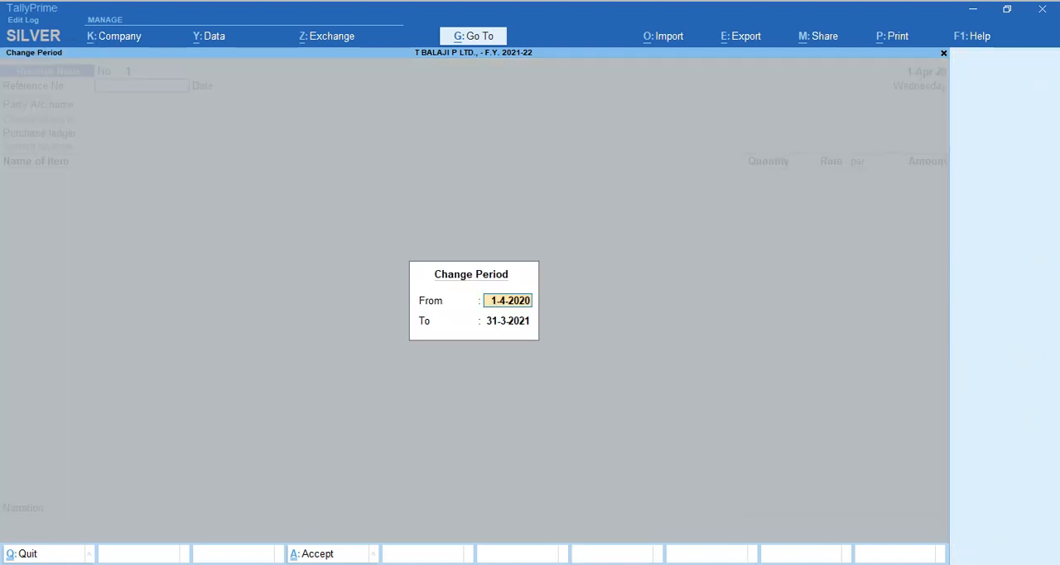
pyautogui.hotkey('alt', 'Tab')
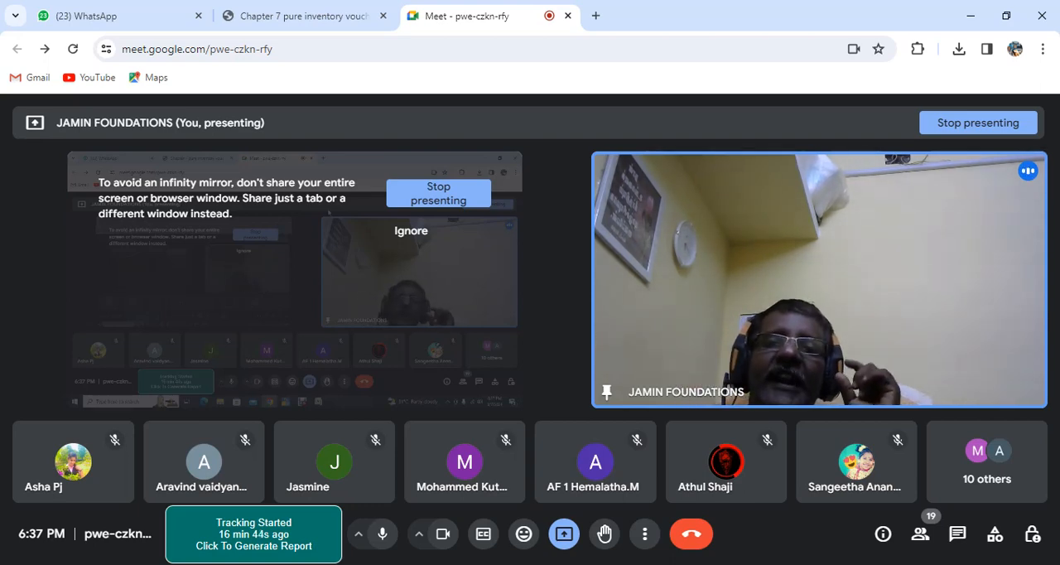
pyautogui.hotkey('alt', 'Tab')
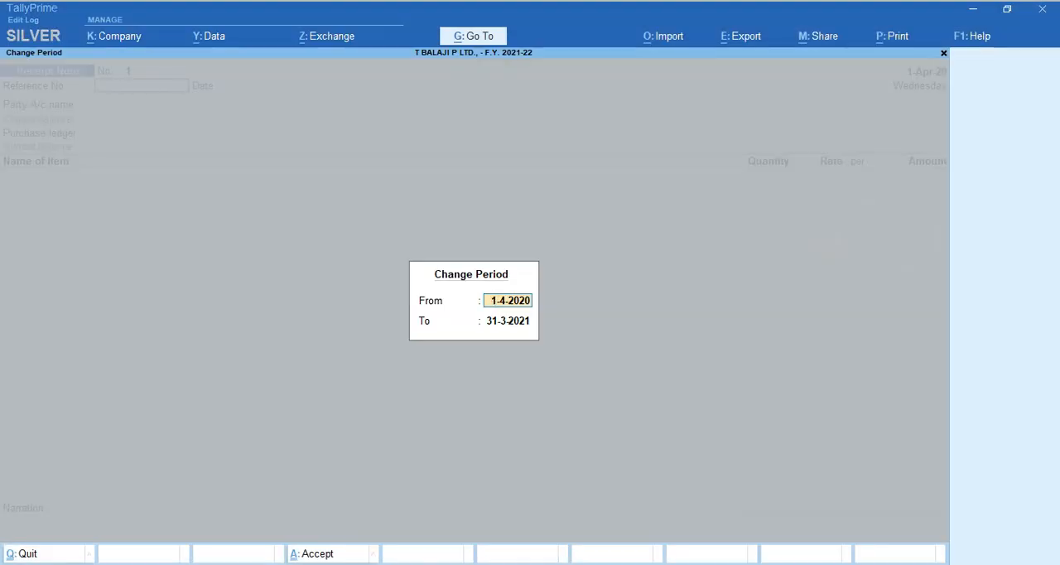
pyautogui.write('1-4-21')
pyautogui.press('Return')
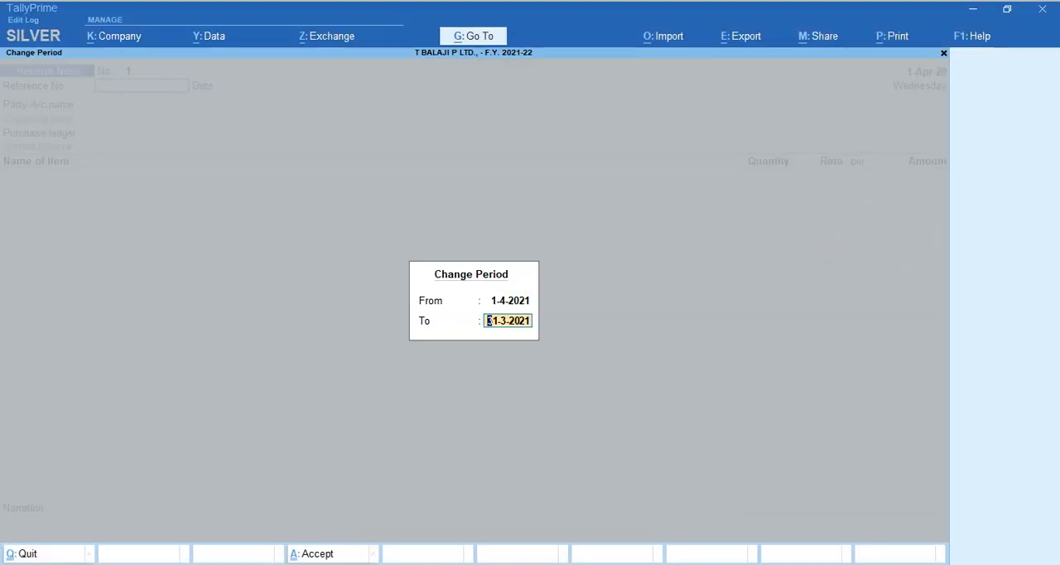
pyautogui.write('31-3-22')
pyautogui.press('Return')
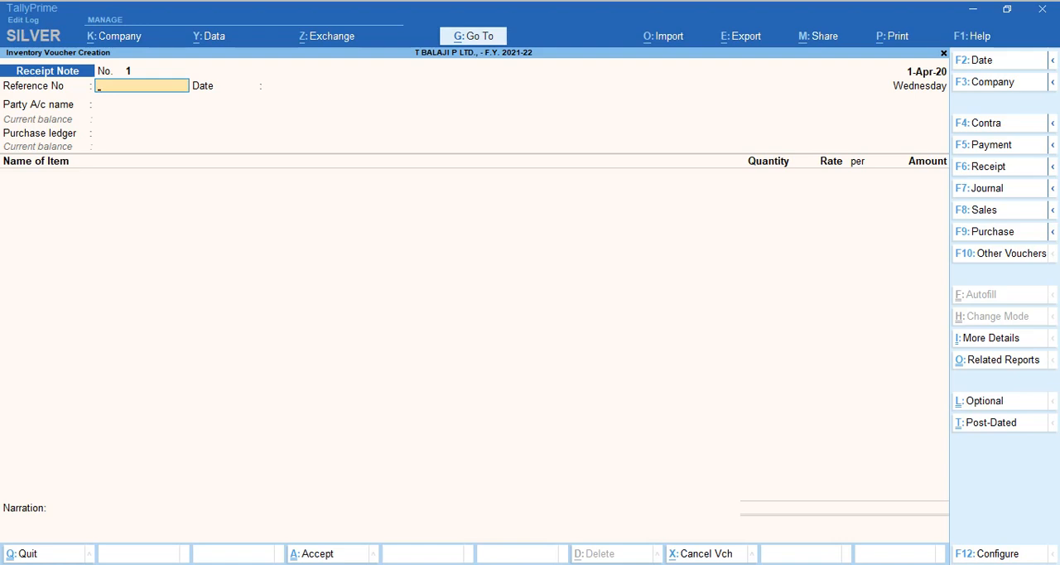
# Set the Receipt Note's voucher date to 2-4-2021.
pyautogui.press('F2')
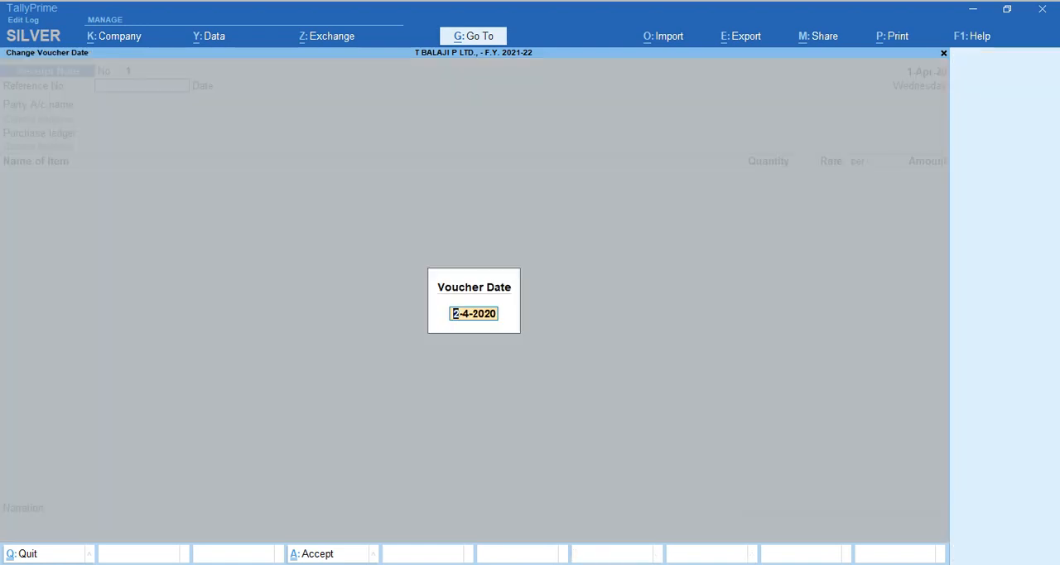
pyautogui.write('2.4.21')
pyautogui.press('Return')
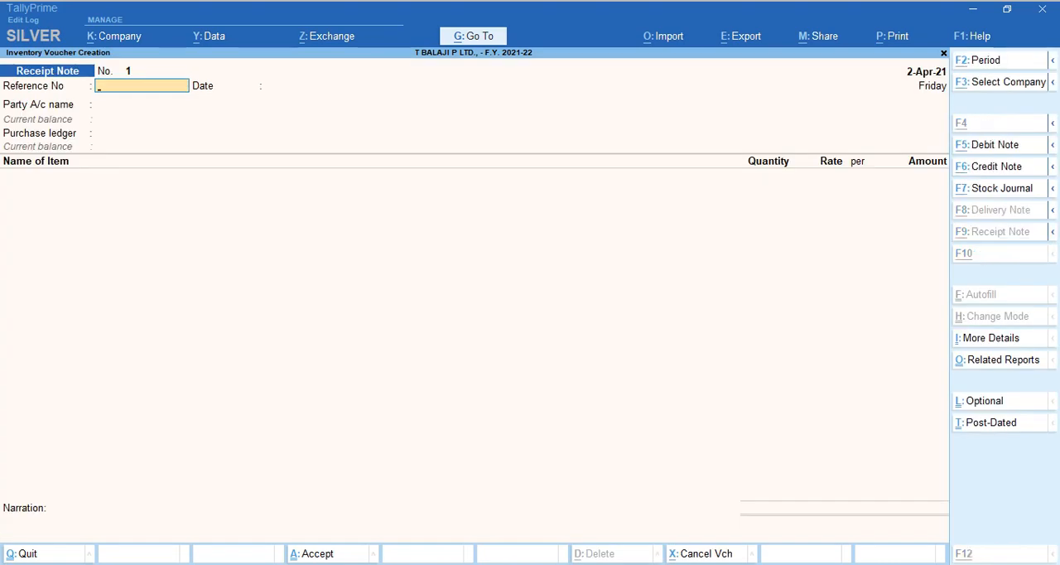
# Switch to the Google Meet call, admit everyone waiting to join and close the participant list.
pyautogui.hotkey('alt', 'Tab')
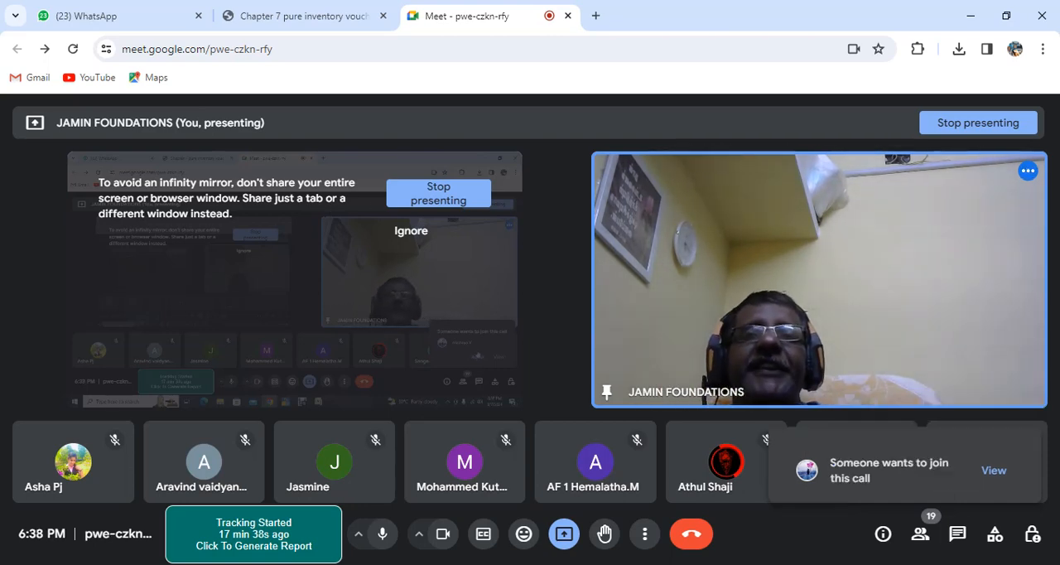
pyautogui.click(1009, 478)
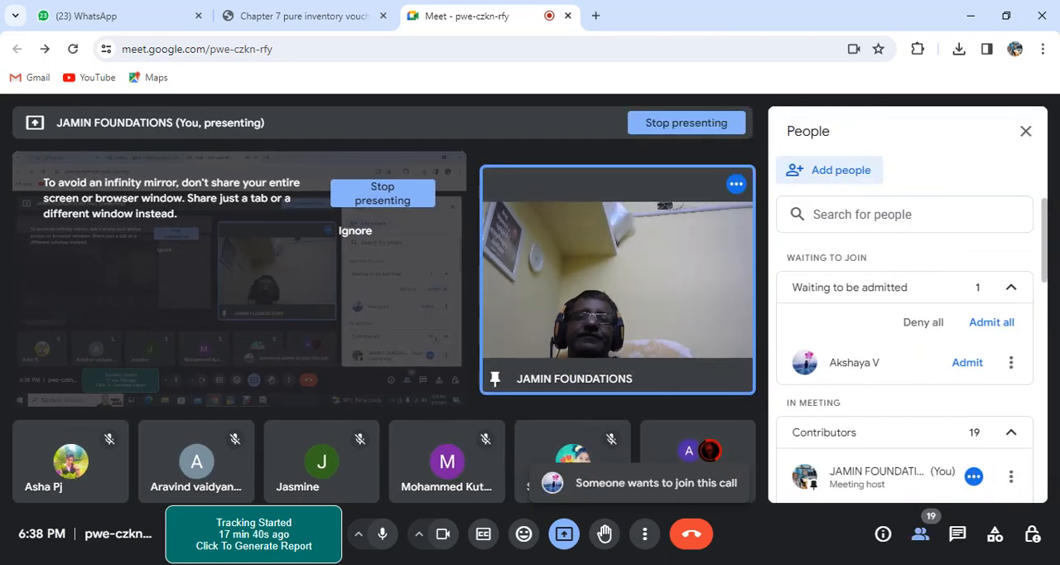
pyautogui.click(991, 322)
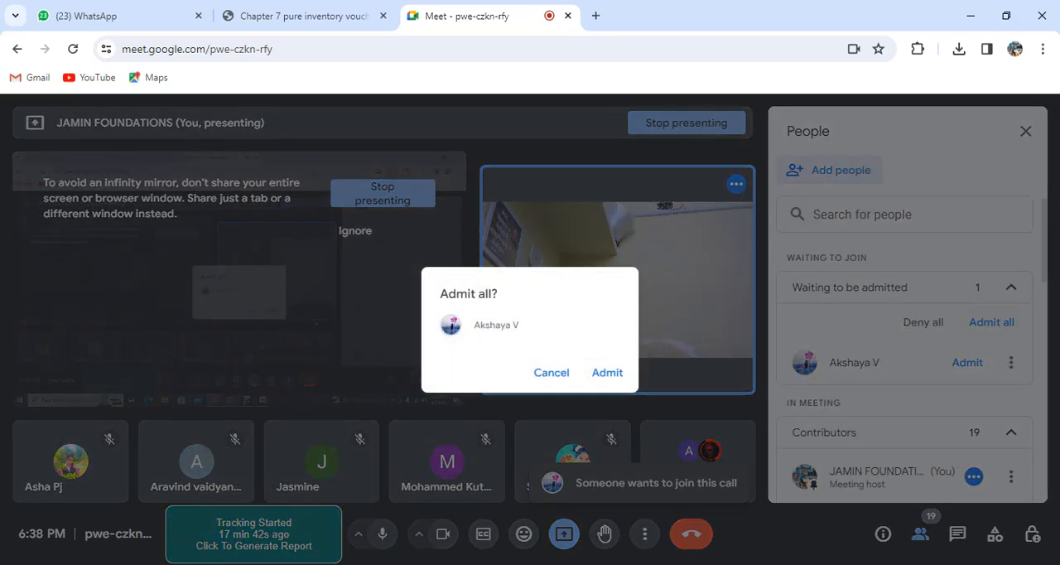
pyautogui.click(607, 373)
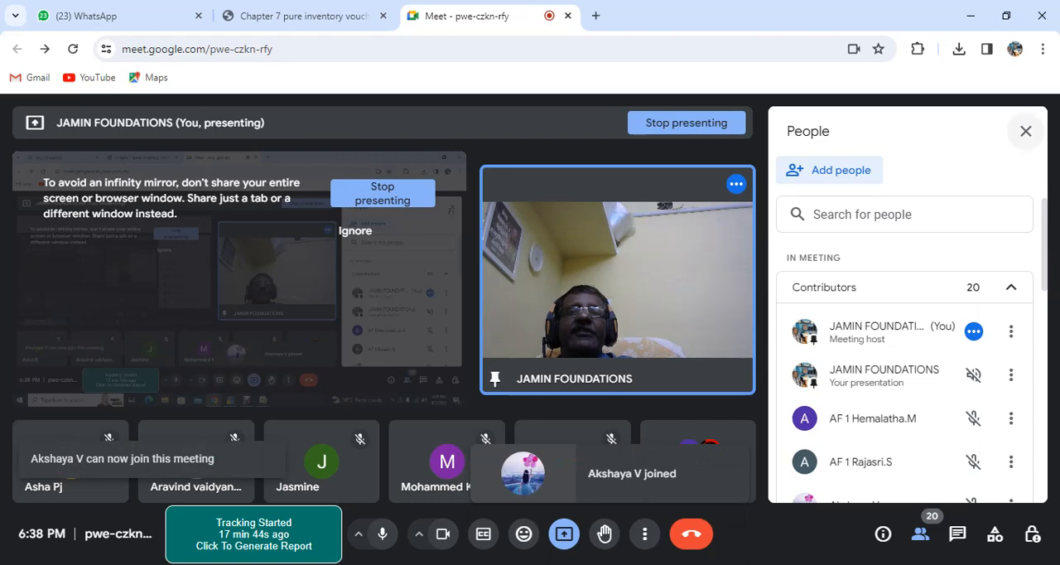
pyautogui.click(1026, 130)
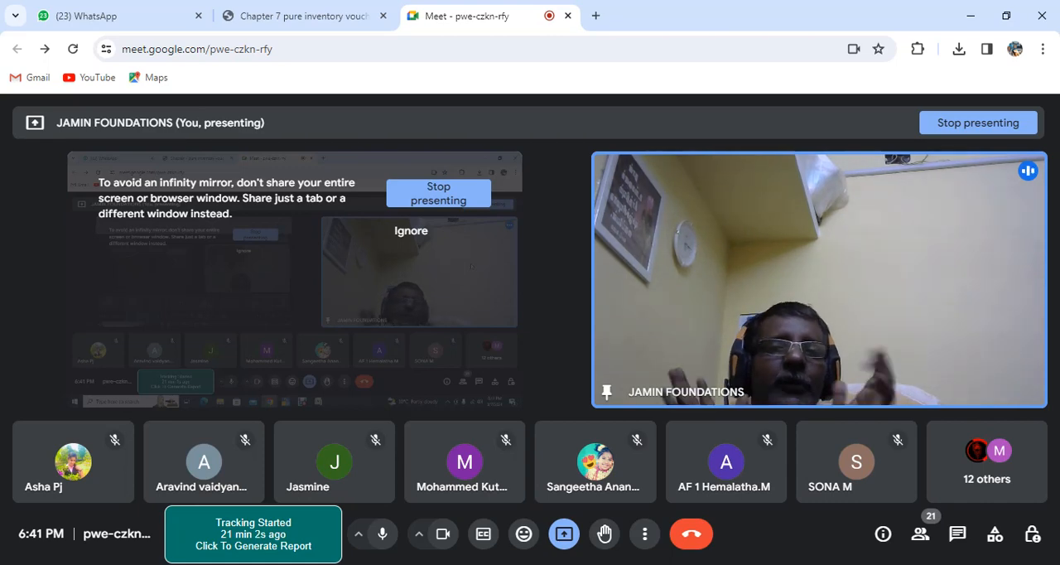
# Switch to TallyPrime and enter MRN 01 as the Receipt Note's reference number, dated 2-Apr-21.
pyautogui.hotkey('alt', 'Tab')
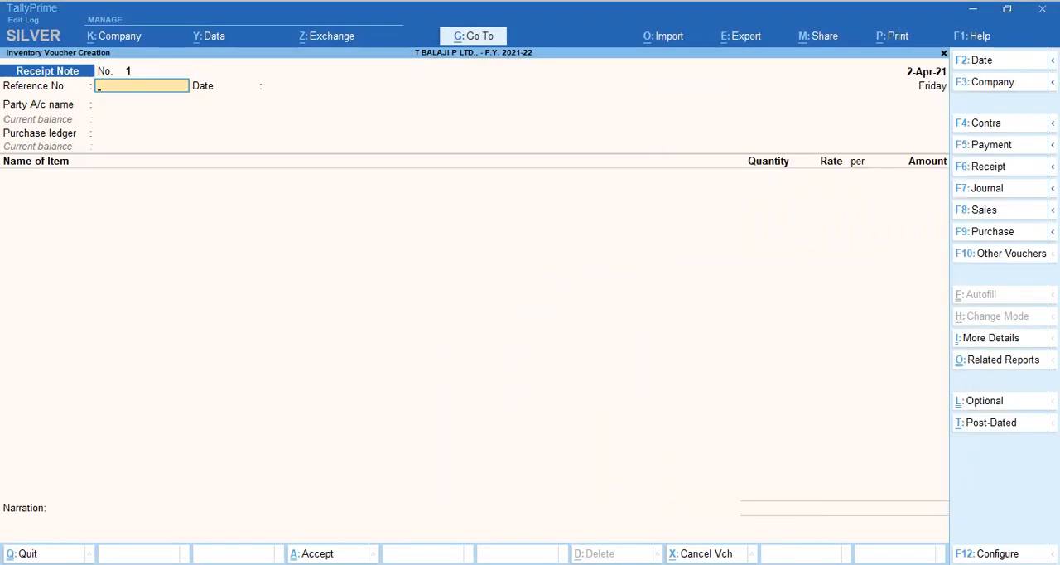
pyautogui.write('MRN')
pyautogui.press('Return')
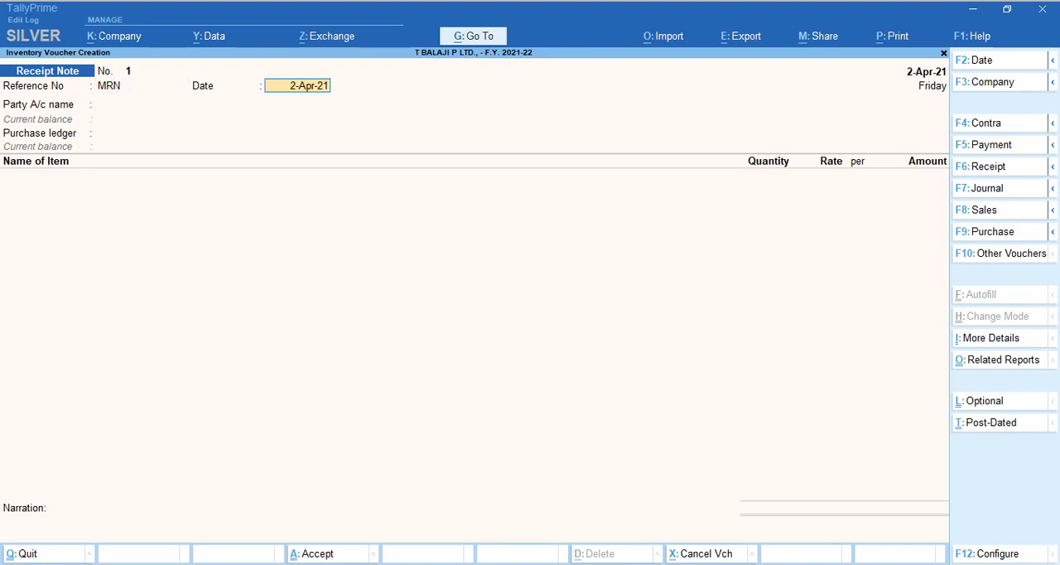
pyautogui.press('BackSpace')
pyautogui.write('M')
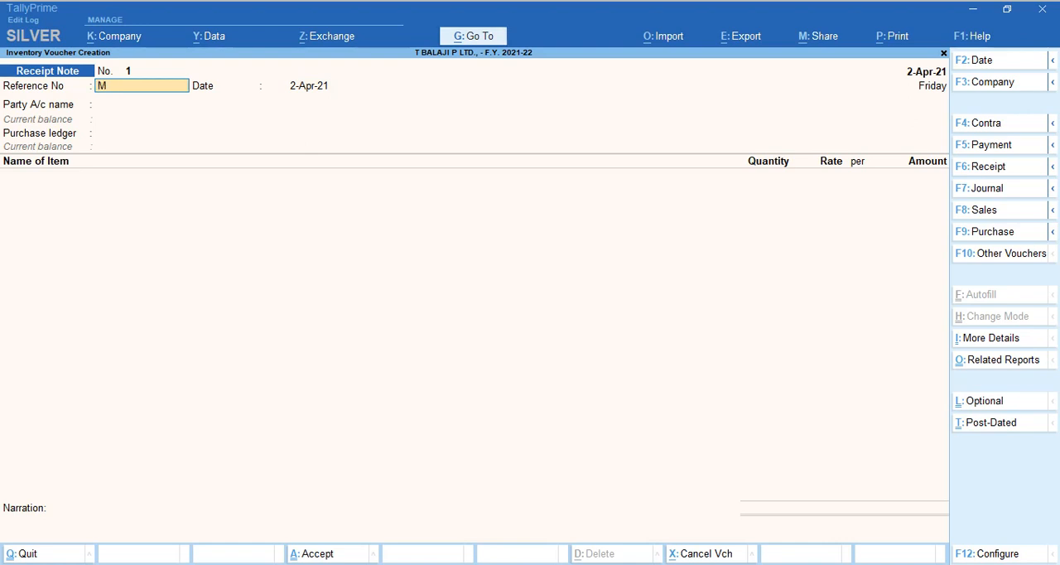
pyautogui.write('RN 01')
pyautogui.press('Return')
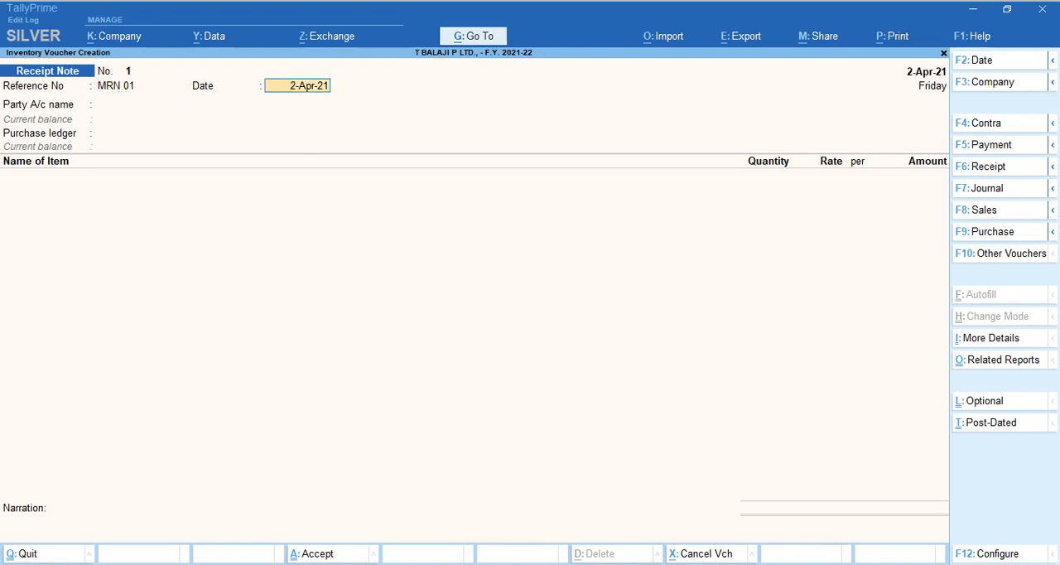
pyautogui.press('Return')
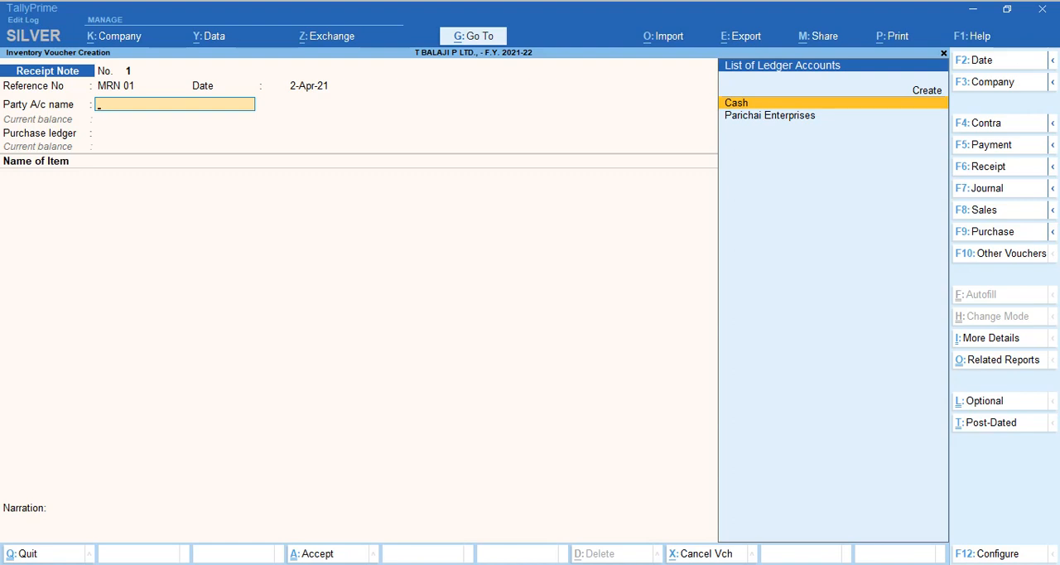
# Choose Parichai Enterprises as the Receipt Note's party account and GST LOCAL PURCHASE as its purchase ledger.
pyautogui.press('Down')
pyautogui.press('Return')
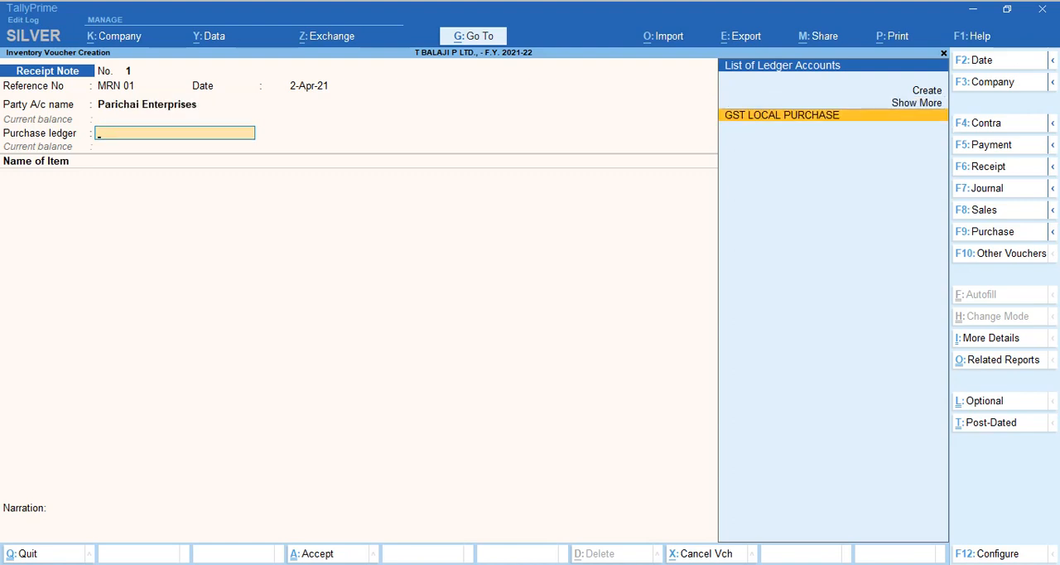
pyautogui.press('Return')
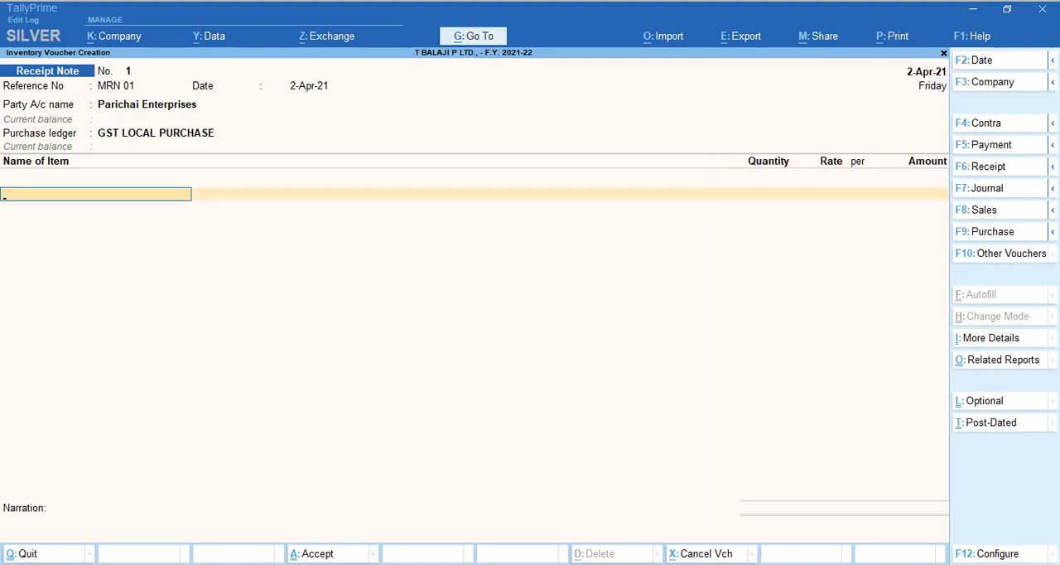
# Look up Example 1's items in the PDF and add Dettol Liquid Soap Pumb - 215 Ml with tracking number MRN 01 at location Kathra.
pyautogui.hotkey('alt', 'Tab')
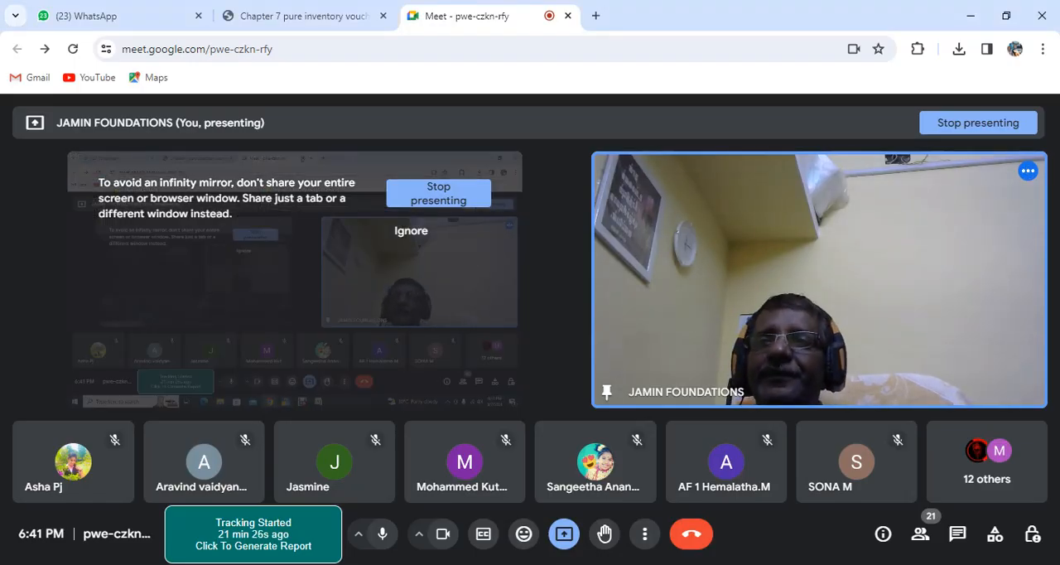
pyautogui.click(291, 15)
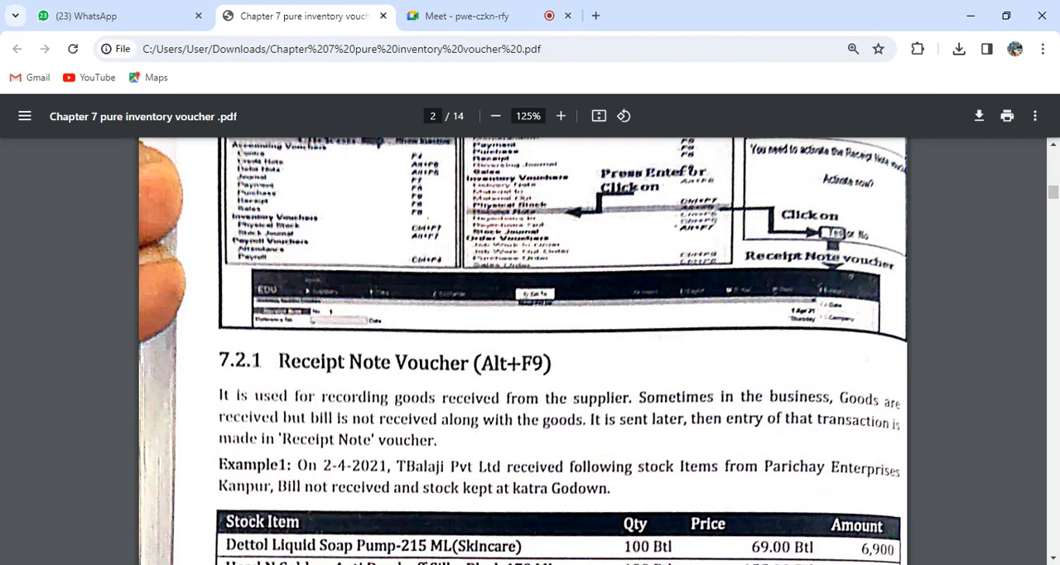
pyautogui.scroll(-3, 522, 348)
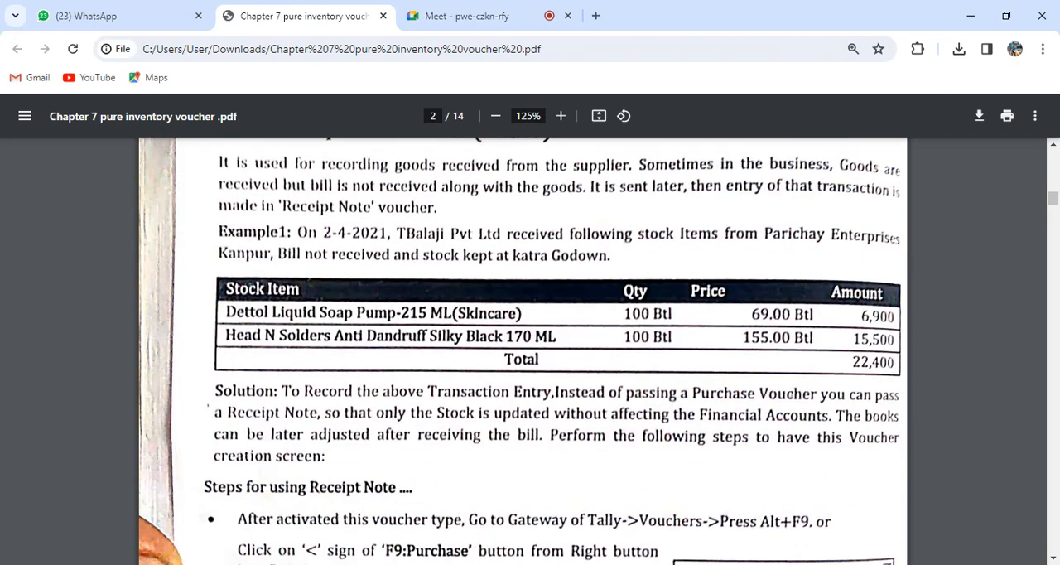
pyautogui.hotkey('alt', 'Tab')
pyautogui.write('DET')
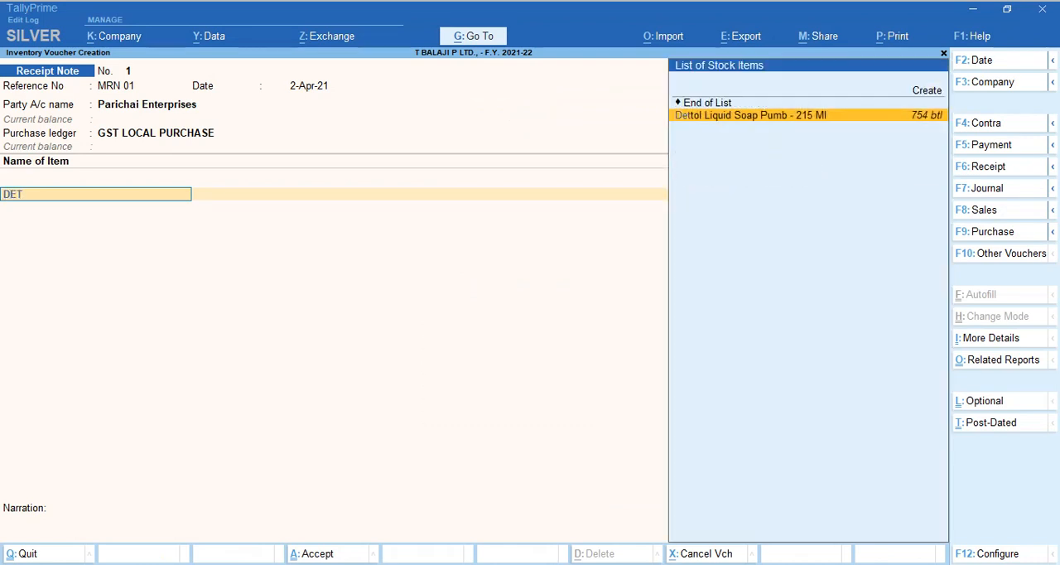
pyautogui.press('Return')
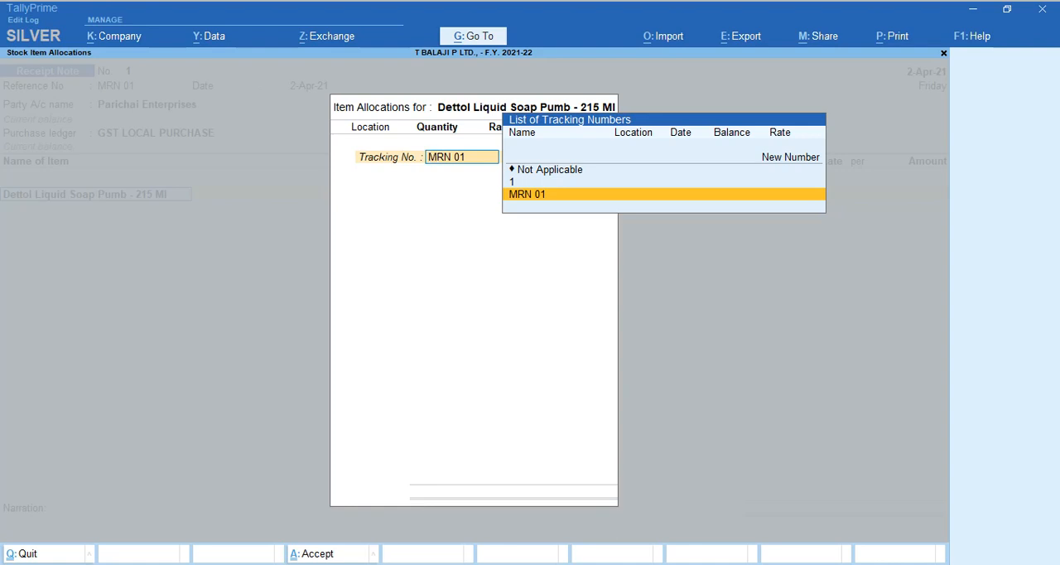
pyautogui.press('Return')
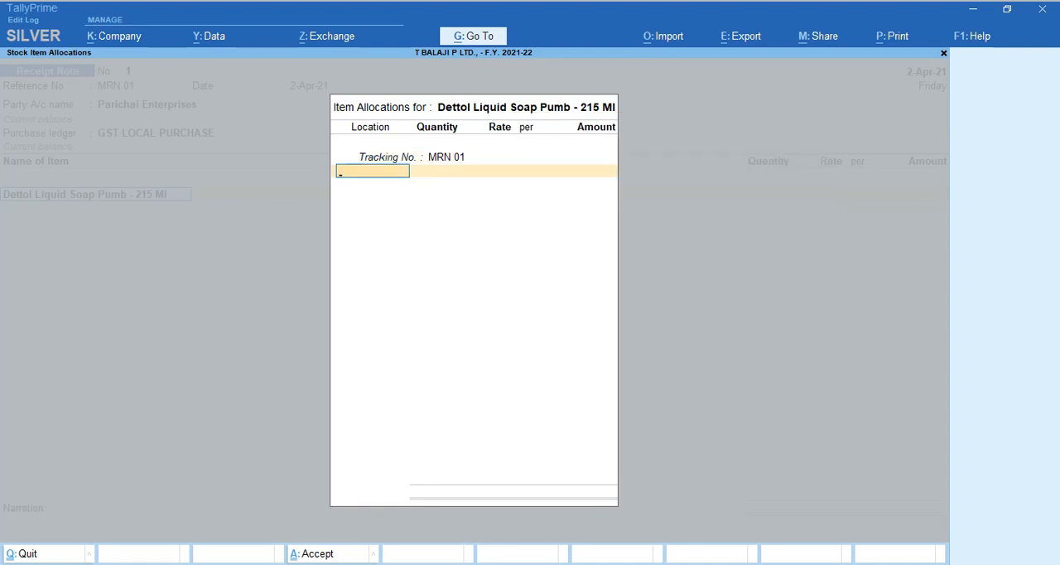
pyautogui.write('KA')
pyautogui.press('Return')
# Check the PDF and allocate 100 btl of the Dettol item at a rate of 69.00 per btl.
pyautogui.hotkey('alt', 'Tab')
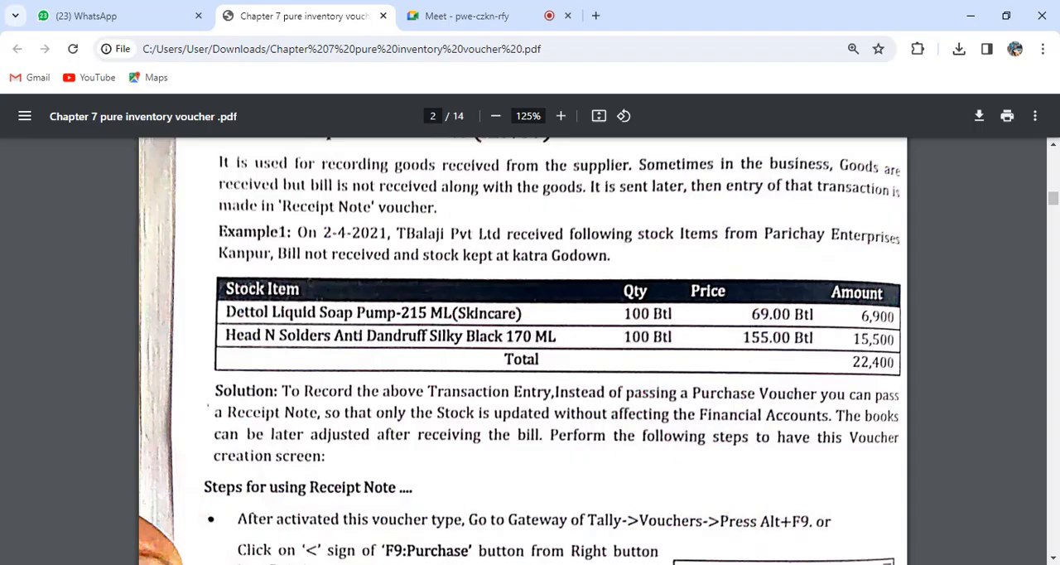
pyautogui.hotkey('alt', 'Tab')
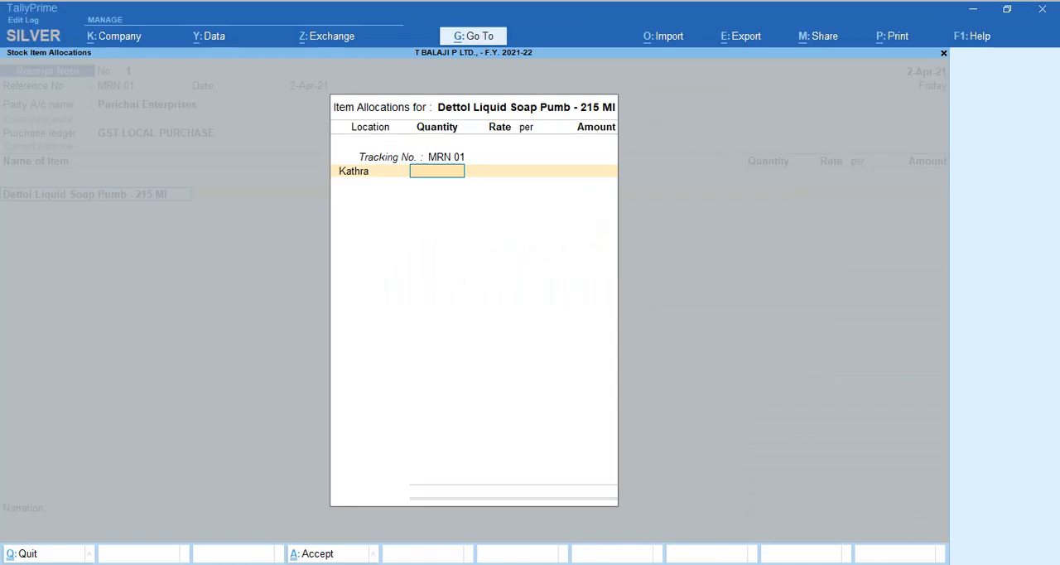
pyautogui.write('100')
pyautogui.press('Return')
pyautogui.press('Return')
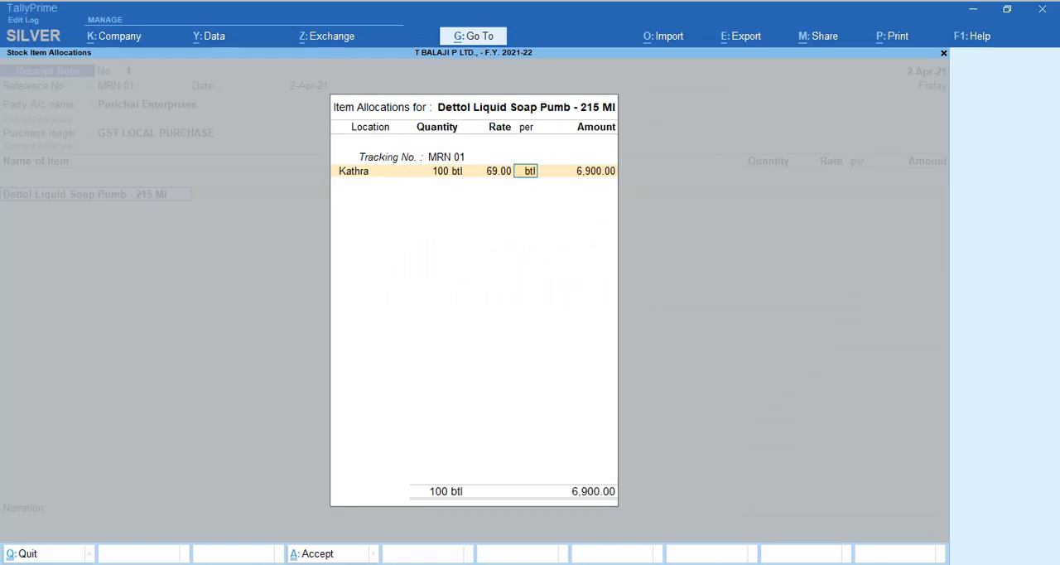
pyautogui.press('Return')
pyautogui.press('Return')
pyautogui.press('Return')
pyautogui.press('Return')
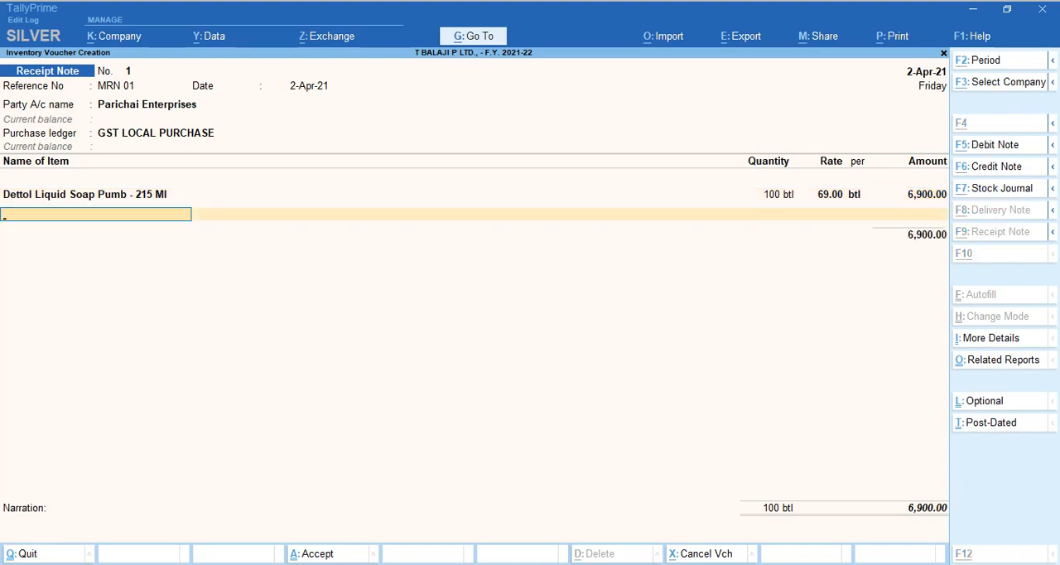
# Add Head and Shoulder as Example 1's second item, with tracking number MRN 01 and location Kathra.
pyautogui.hotkey('alt', 'Tab')
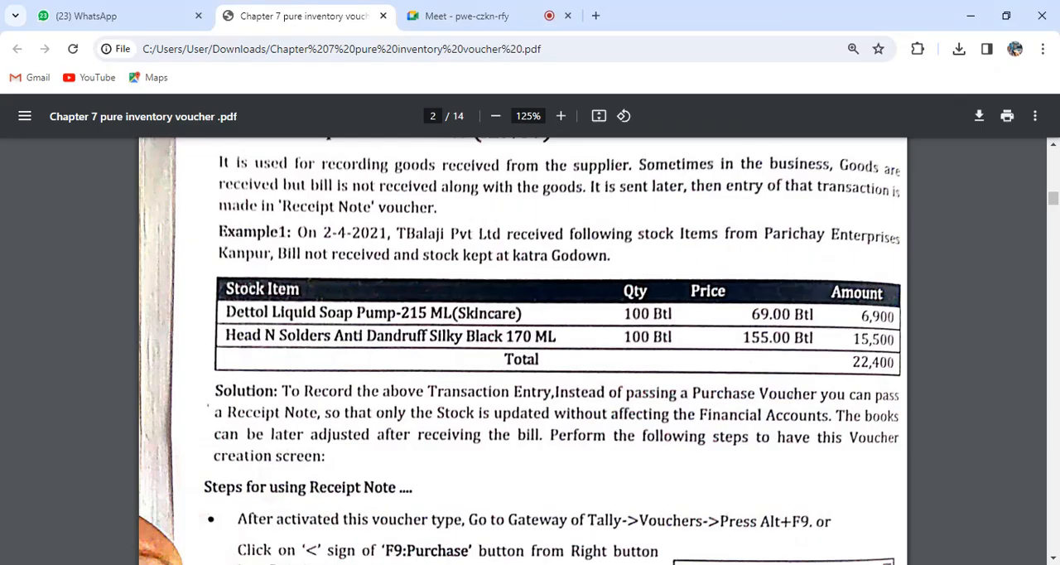
pyautogui.hotkey('alt', 'Tab')
pyautogui.write('EAD')
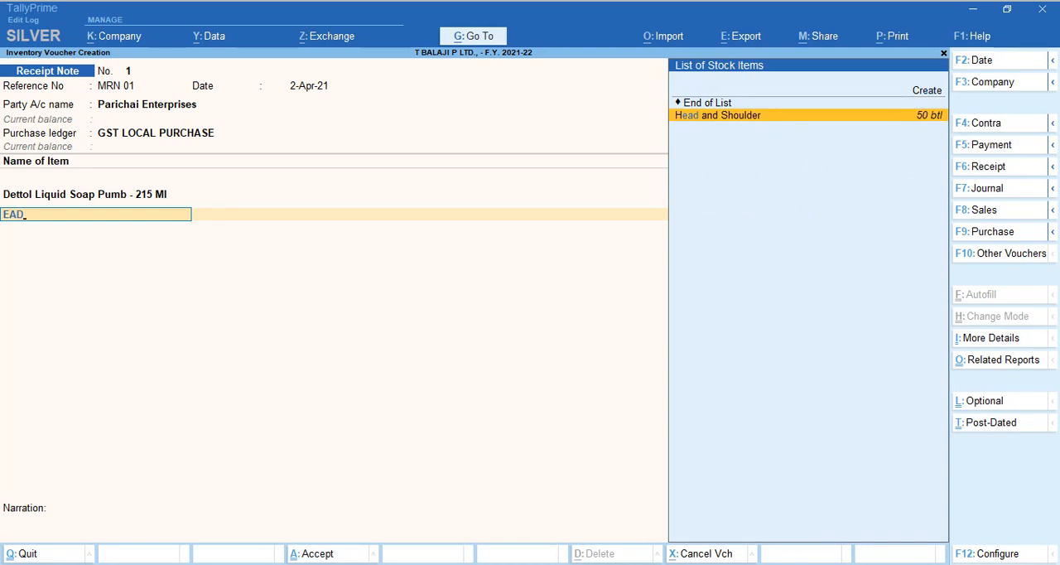
pyautogui.press('Return')
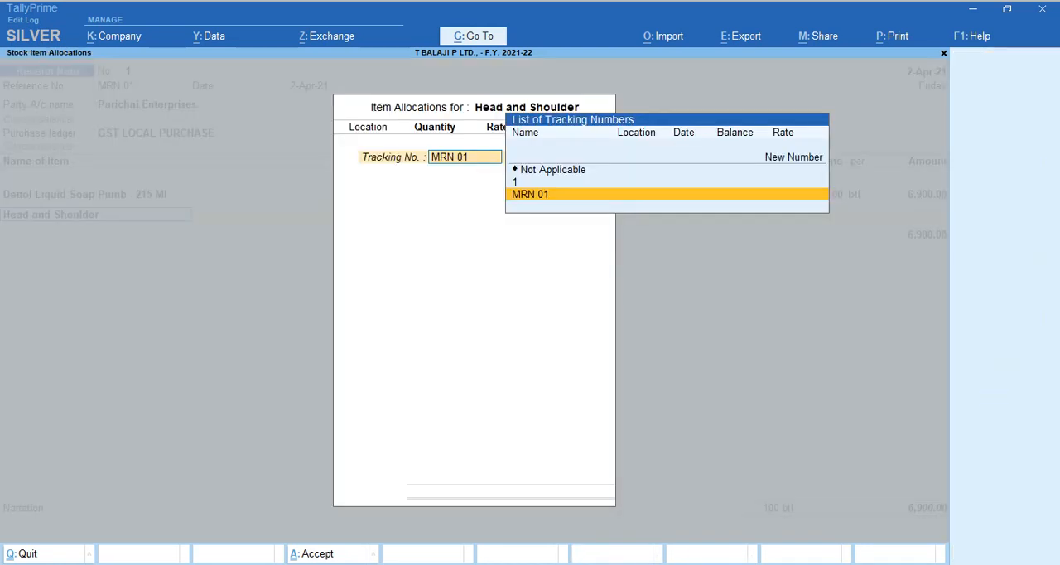
pyautogui.press('Return')
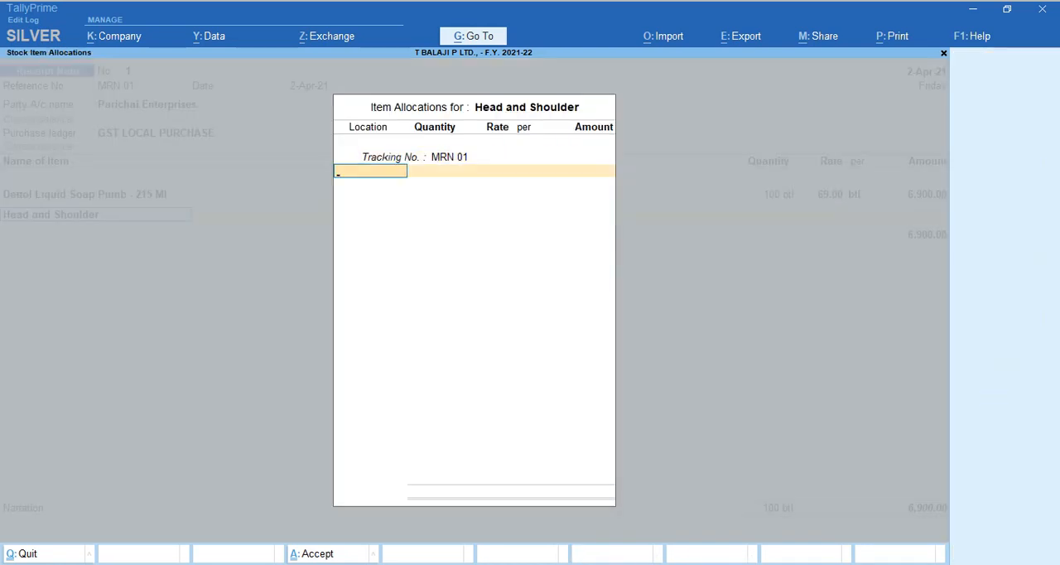
pyautogui.write('Kat')
pyautogui.press('Return')
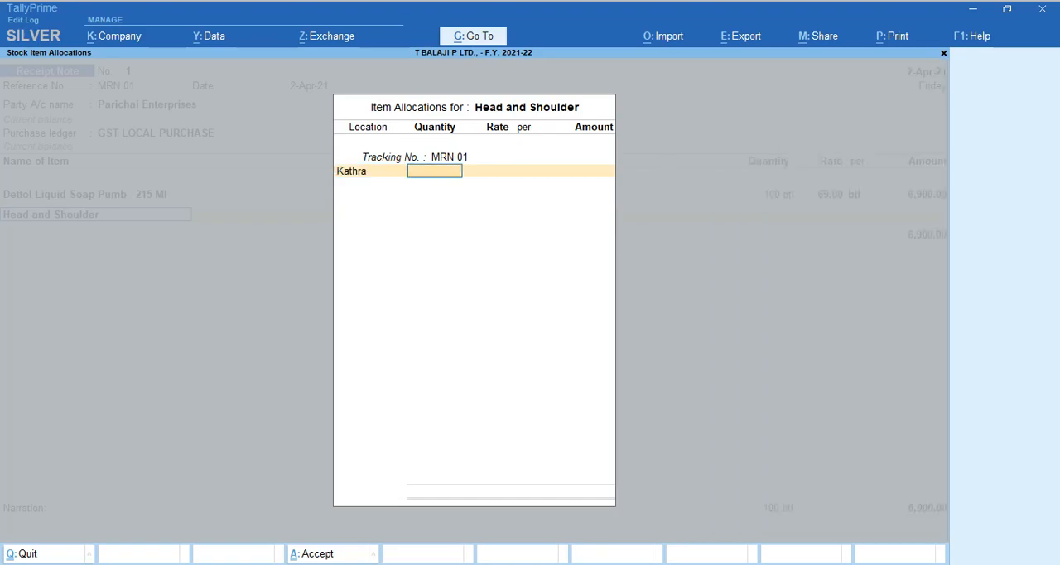
# Check the PDF and allocate 100 btl of Head and Shoulder at a rate of 155.00 per btl.
pyautogui.hotkey('alt', 'Tab')
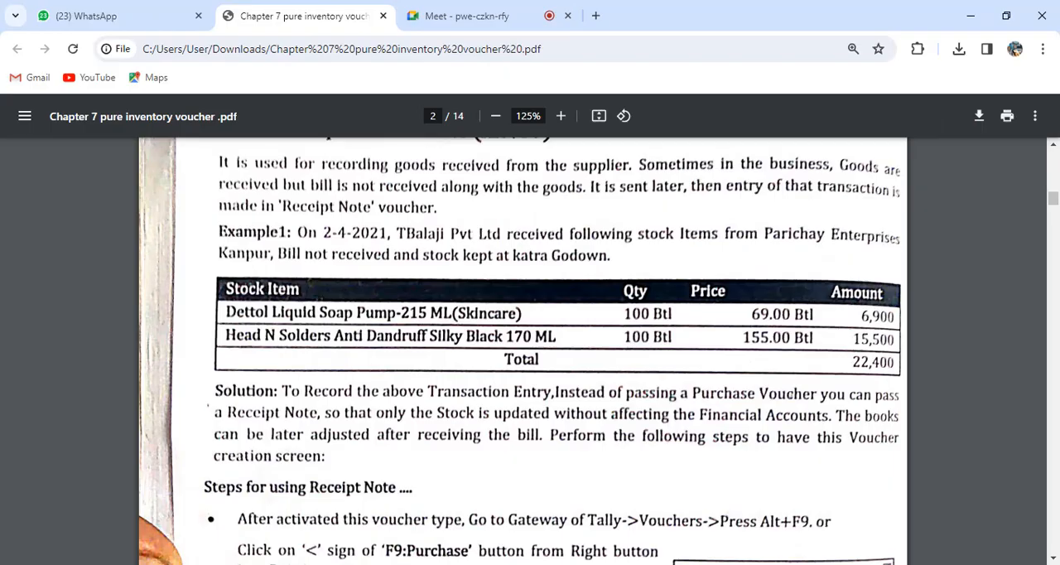
pyautogui.hotkey('alt', 'Tab')
pyautogui.write('100')
pyautogui.press('Return')
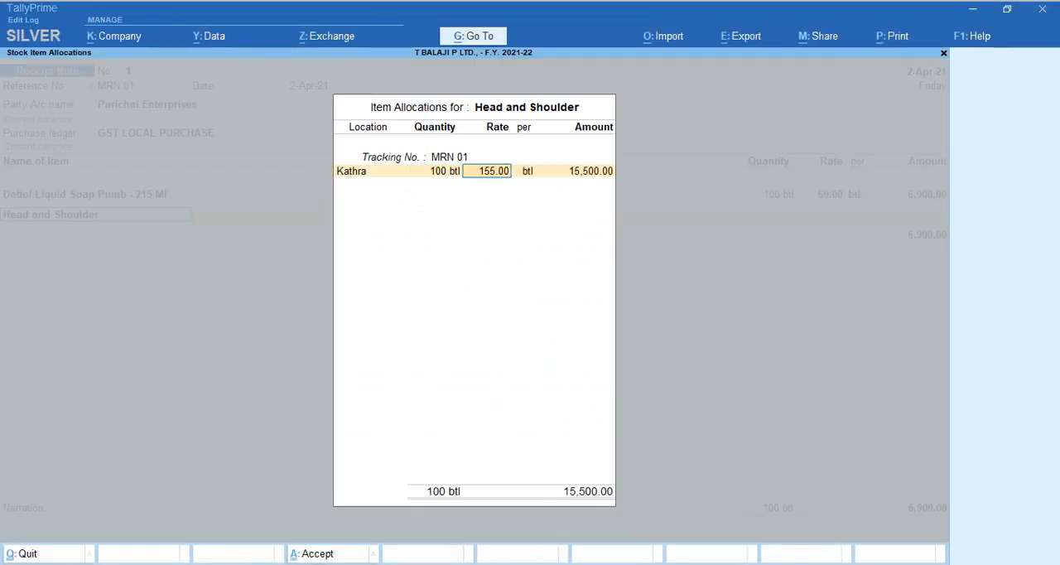
pyautogui.press('Return')
pyautogui.press('Return')
pyautogui.press('Return')
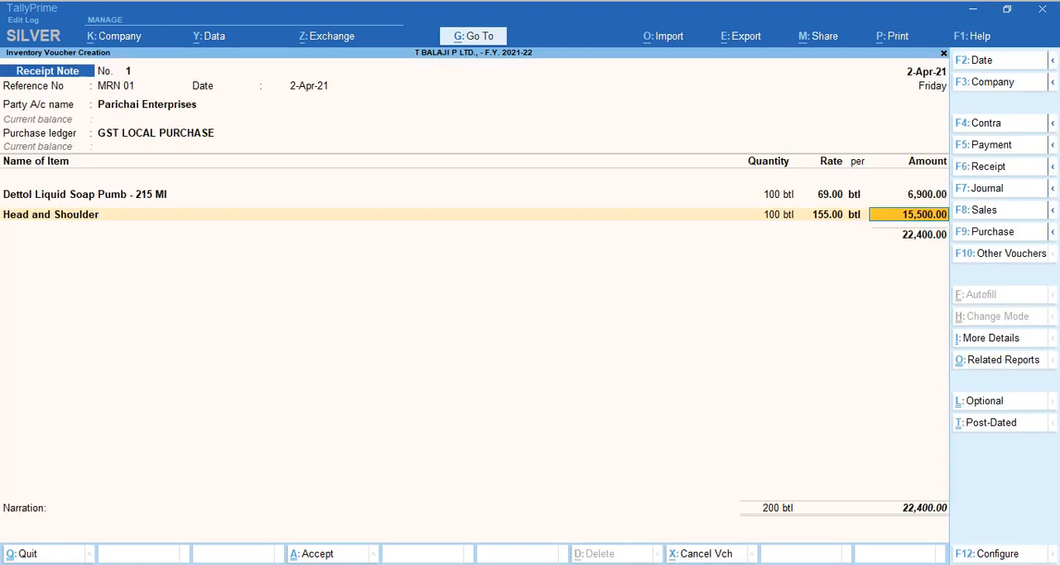
pyautogui.press('Return')
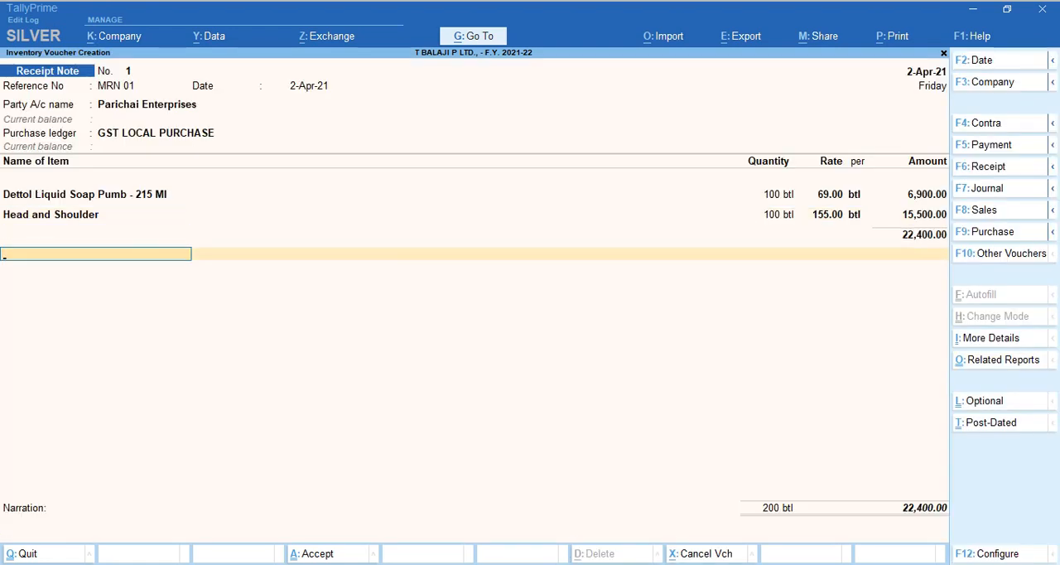
# End the item list, leave the narration empty and accept the Receipt Note.
pyautogui.press('Return')
pyautogui.press('Return')
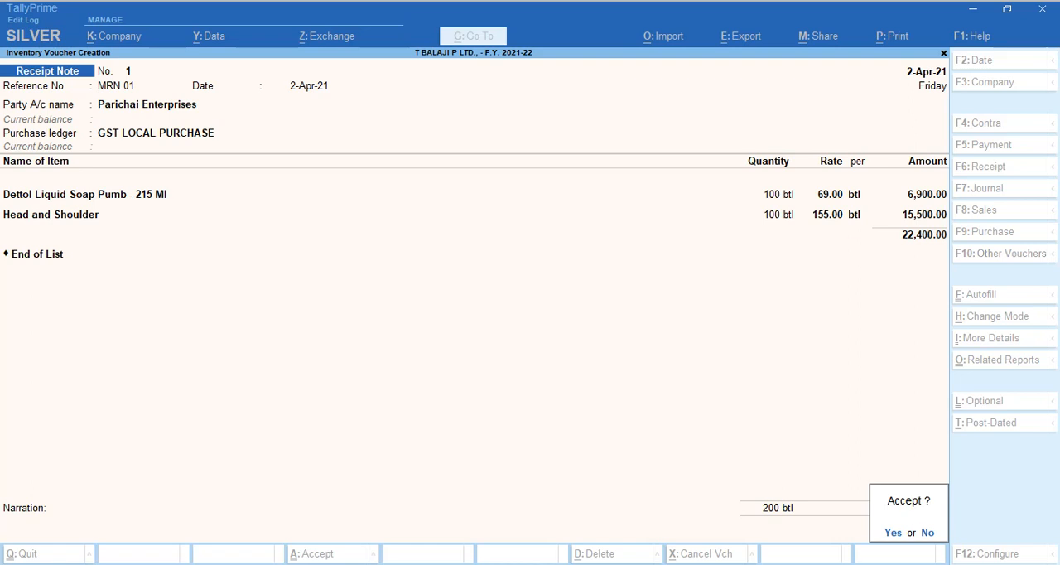
pyautogui.press('Return')
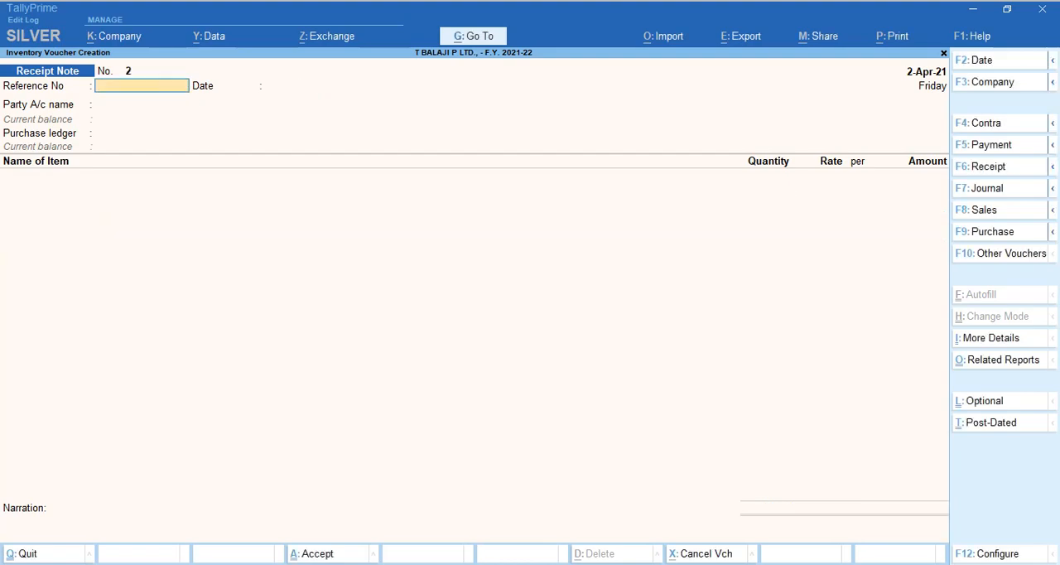
# Review Example 1 in the PDF, reopen Receipt Note No. 1 to check its entries and save it again.
pyautogui.hotkey('alt', 'Tab')
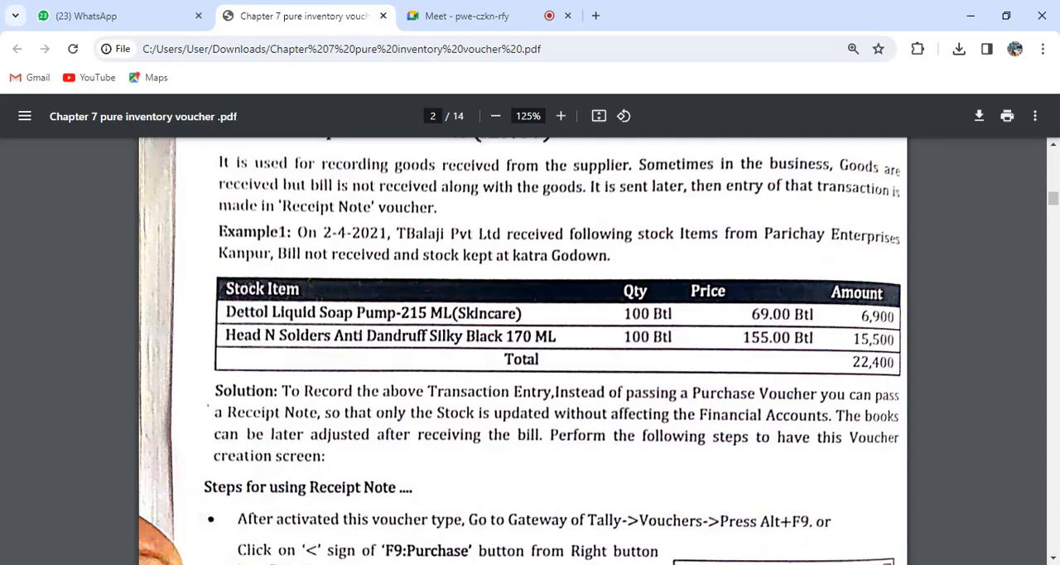
pyautogui.scroll(1, 522, 348)
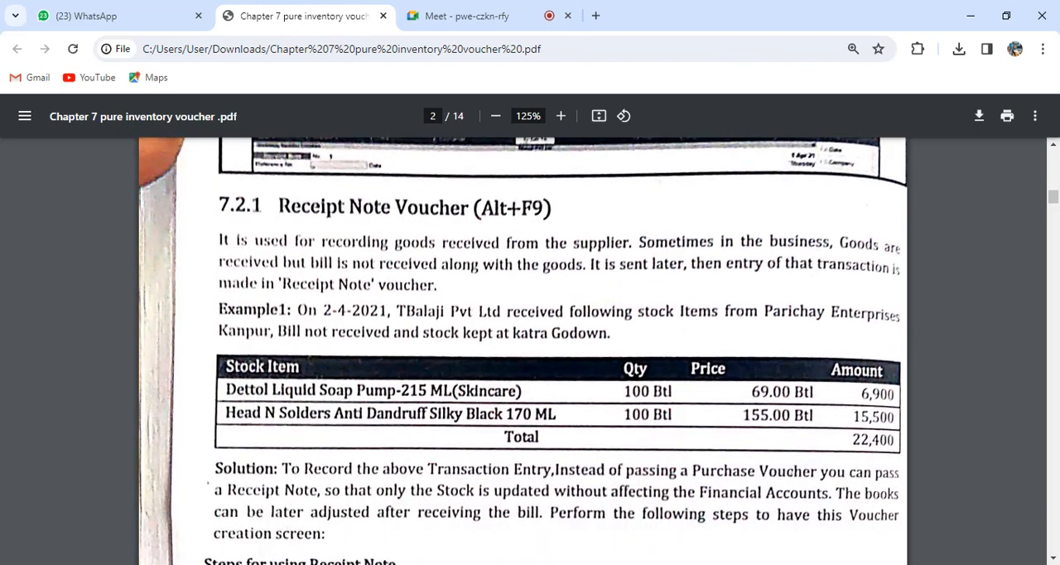
pyautogui.hotkey('alt', 'Tab')
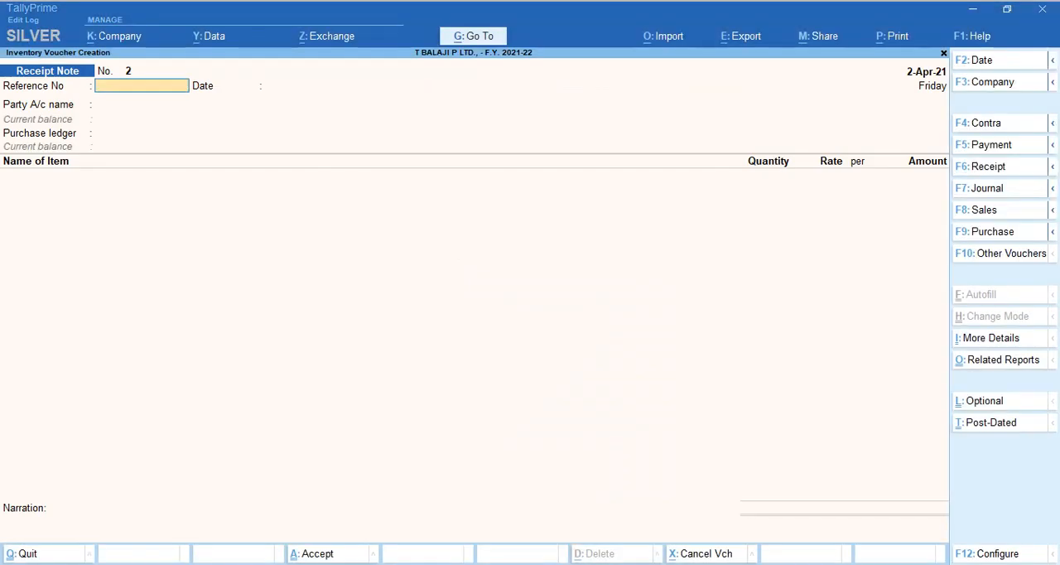
pyautogui.press('alt')
pyautogui.press('pageup')
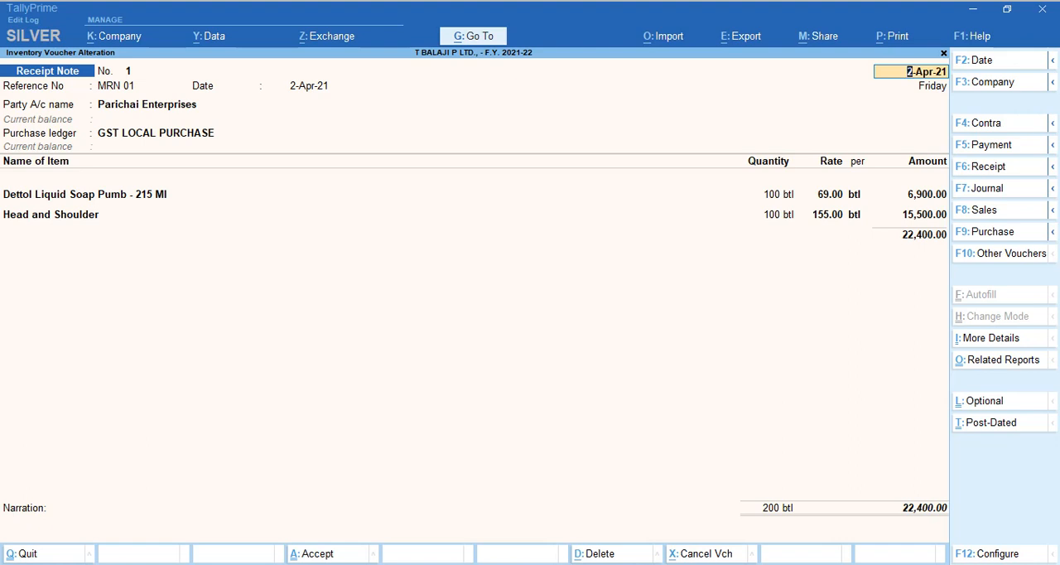
pyautogui.hotkey('ctrl', 'a')
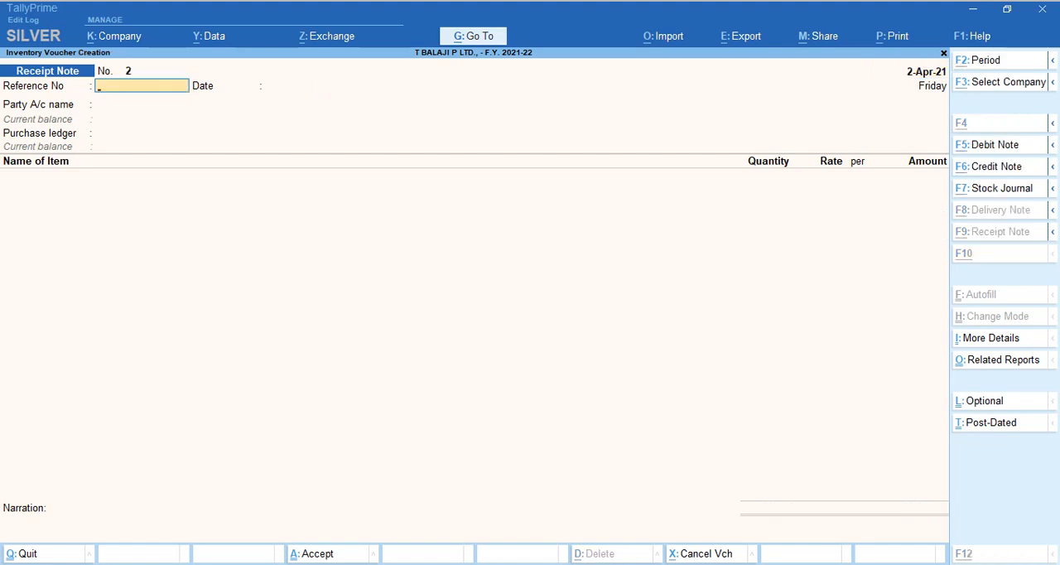
# Switch to the PDF and read the Receipt Note field explanations and the Report 1 instructions for the Profit & Loss A/c.
pyautogui.hotkey('alt', 'Tab')
pyautogui.scroll(-15, 523, 350)
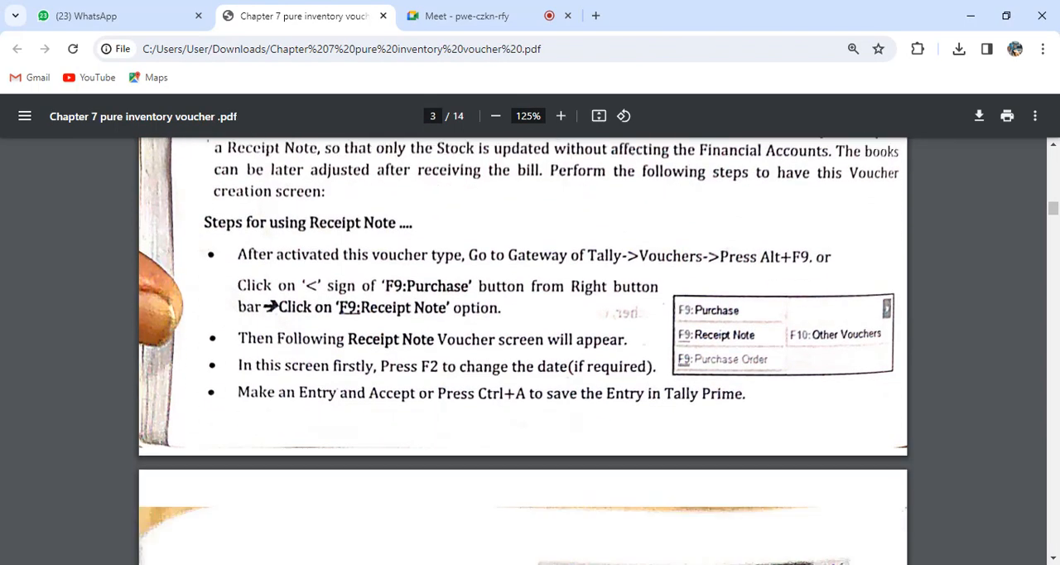
pyautogui.scroll(-10, 522, 351)
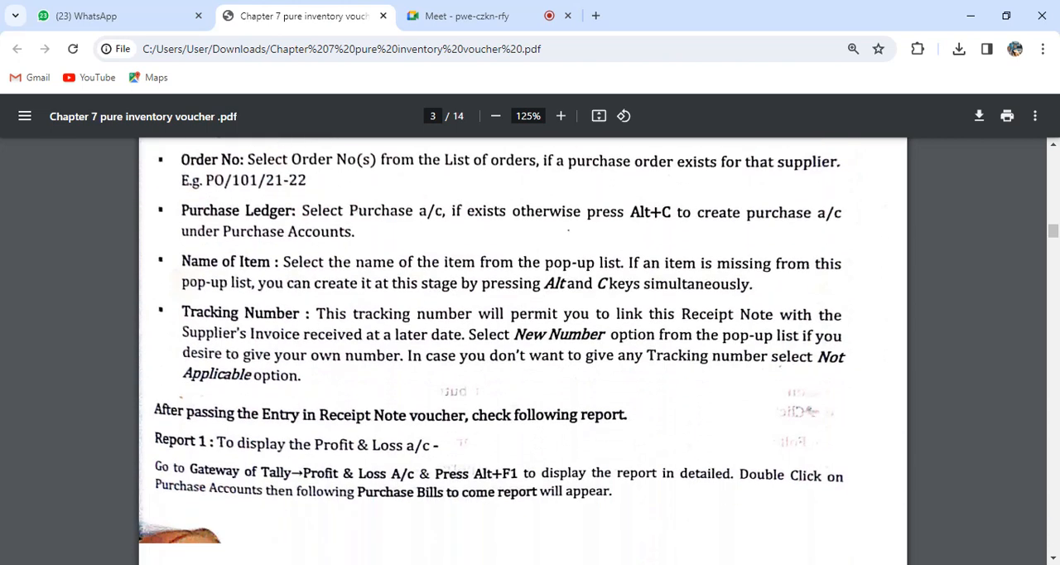
# Read the Rejections Out Voucher section of the PDF, including Example 2 and its solution steps.
pyautogui.scroll(-5, 523, 350)
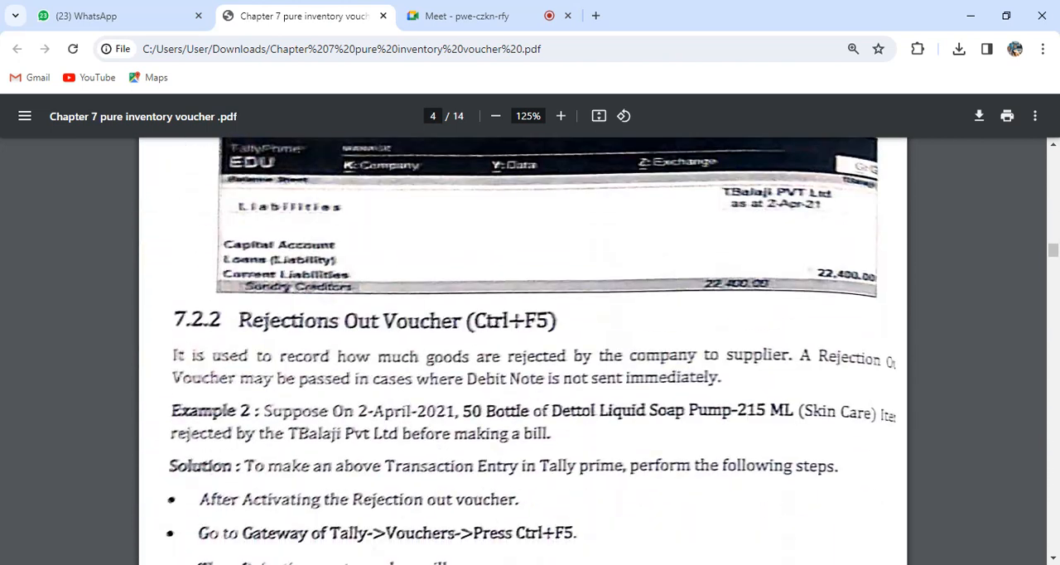
pyautogui.scroll(-1, 522, 350)
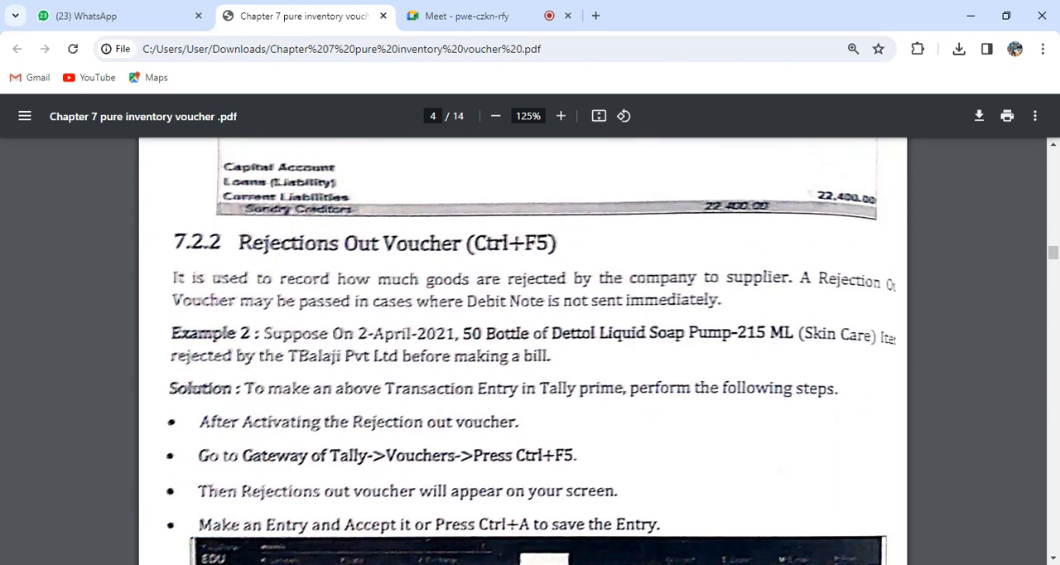
pyautogui.scroll(-1, 522, 351)
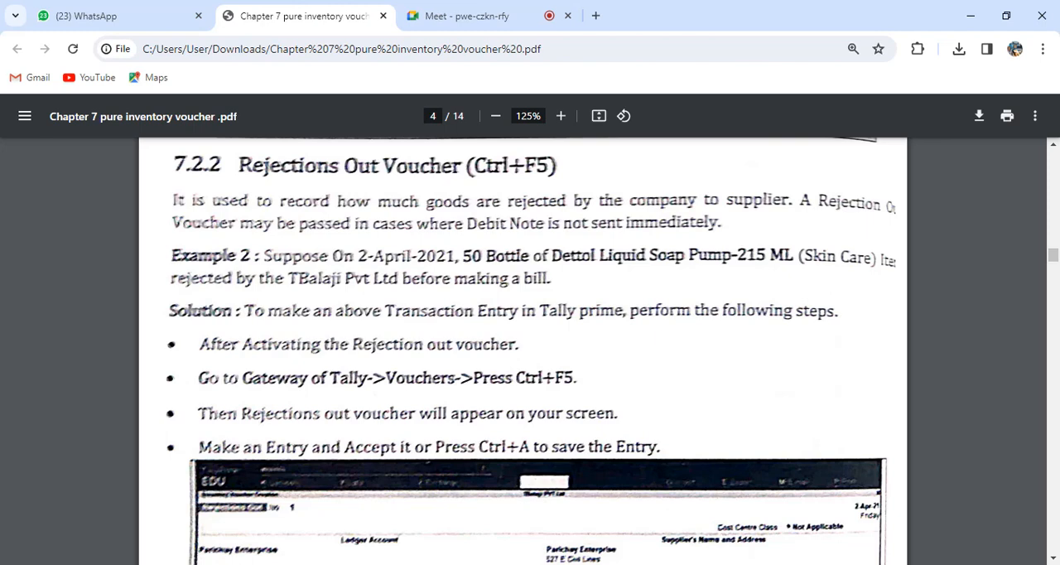
# Switch to the Google Meet call, admit the waiting participant and return to the Chapter 7 PDF.
pyautogui.hotkey('ctrl', 'Tab')
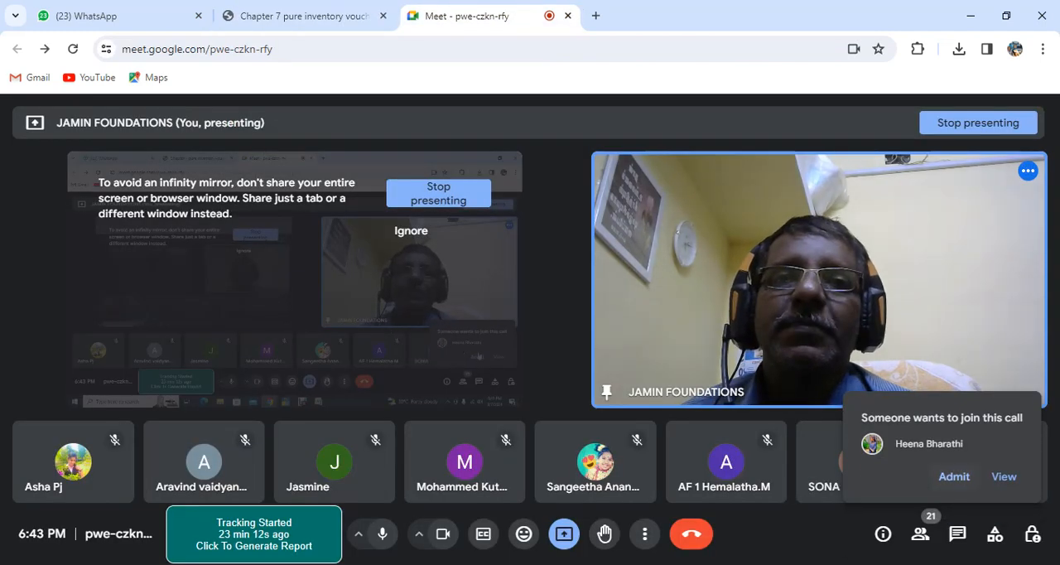
pyautogui.click(956, 477)
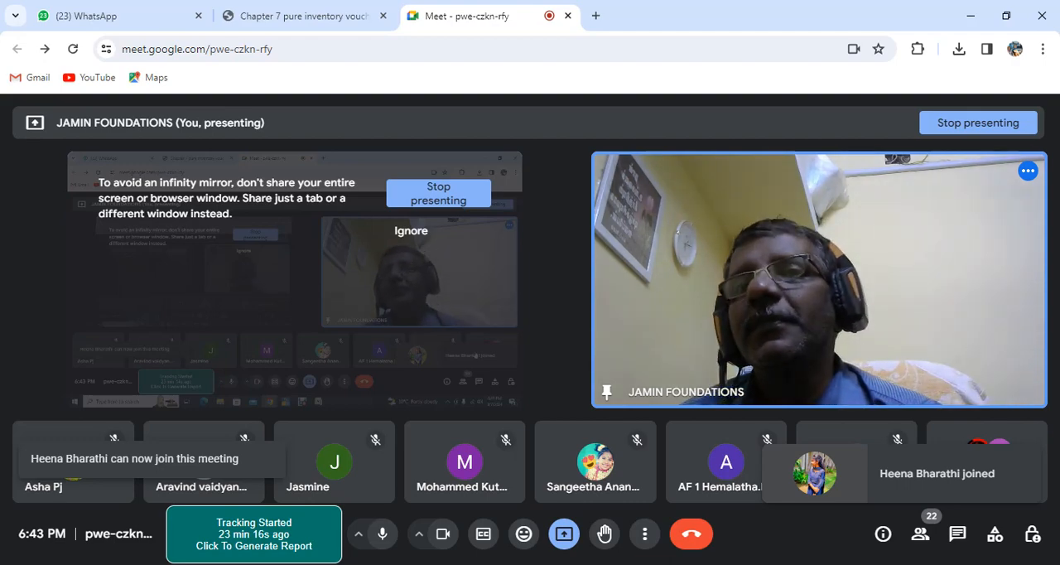
pyautogui.hotkey('alt', 'Tab')
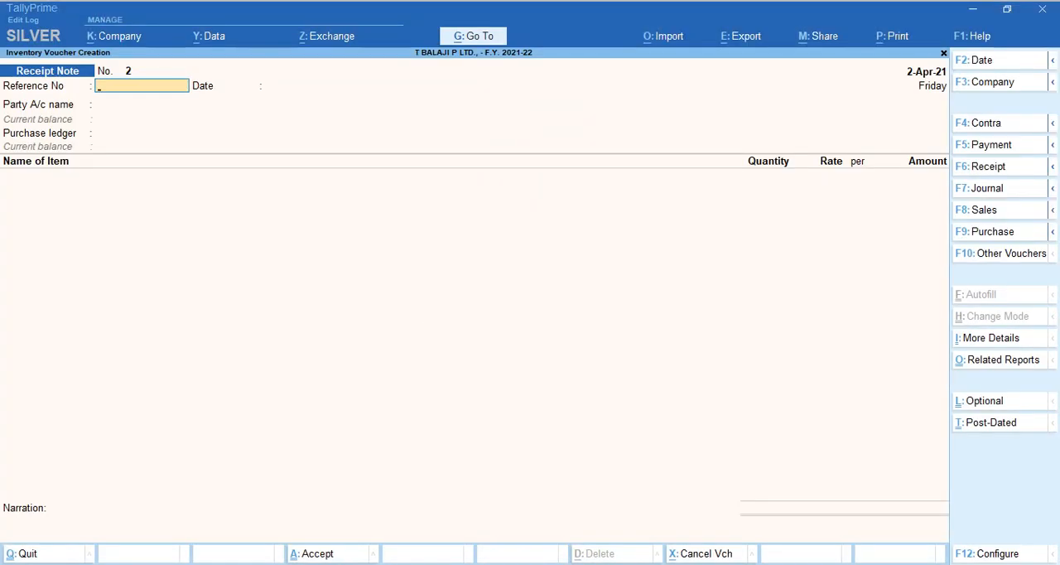
pyautogui.hotkey('alt', 'Tab')
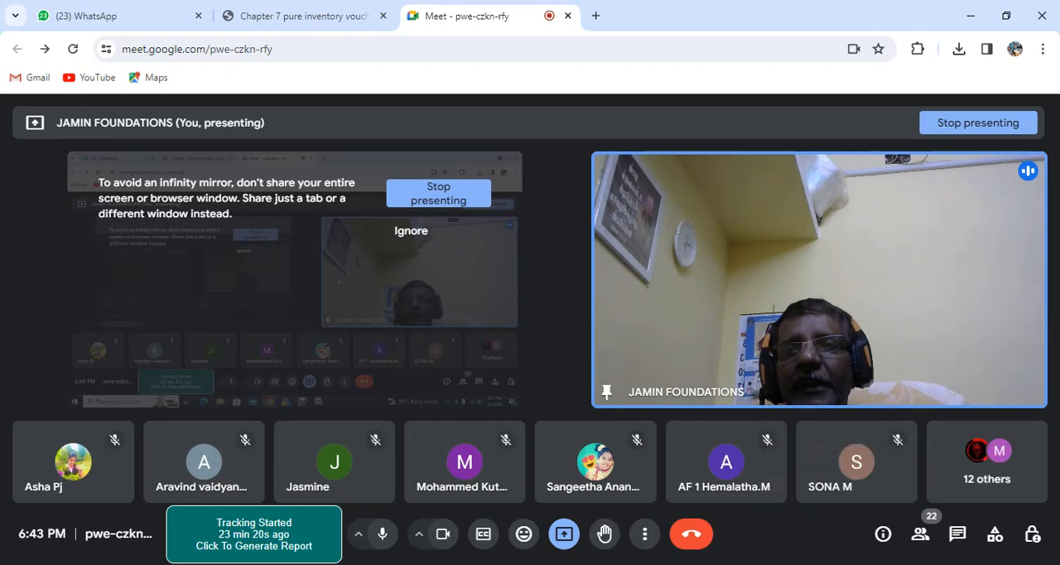
pyautogui.click(303, 16)
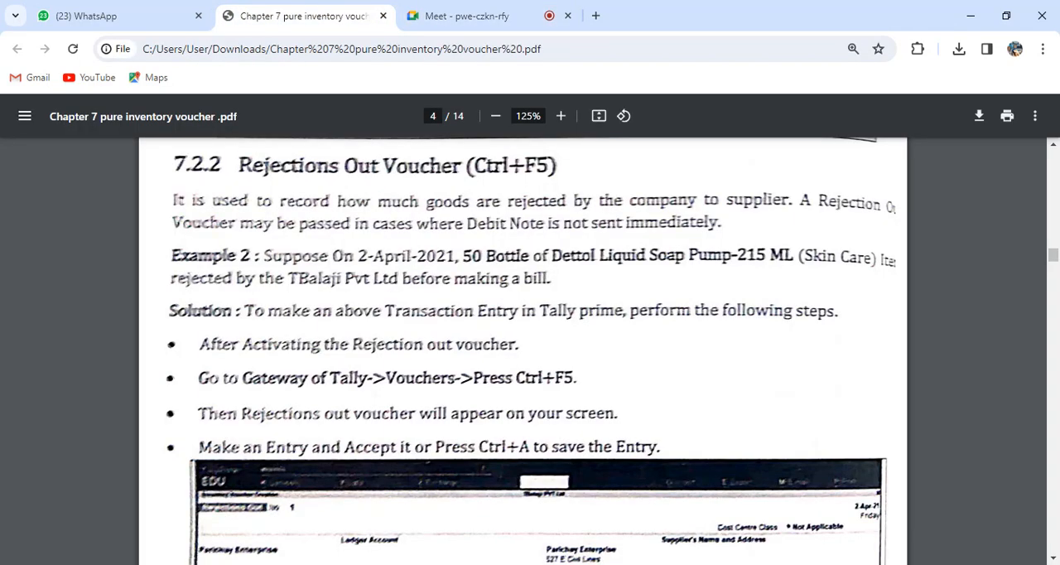
# Switch to TallyPrime, activate the Rejections Out voucher type and open a new voucher of that type.
pyautogui.hotkey('alt', 'Tab')
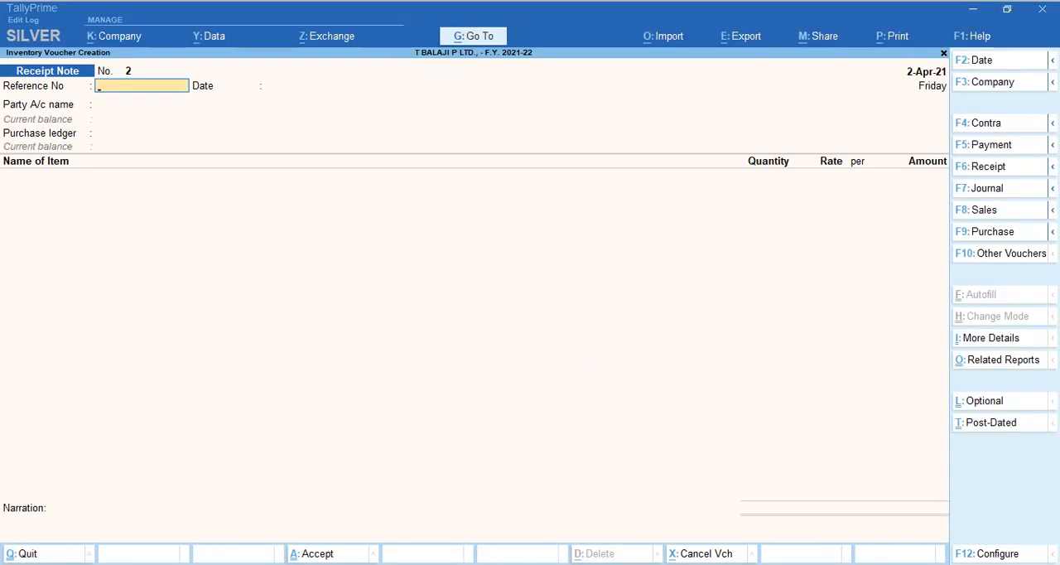
pyautogui.press('ctrl')
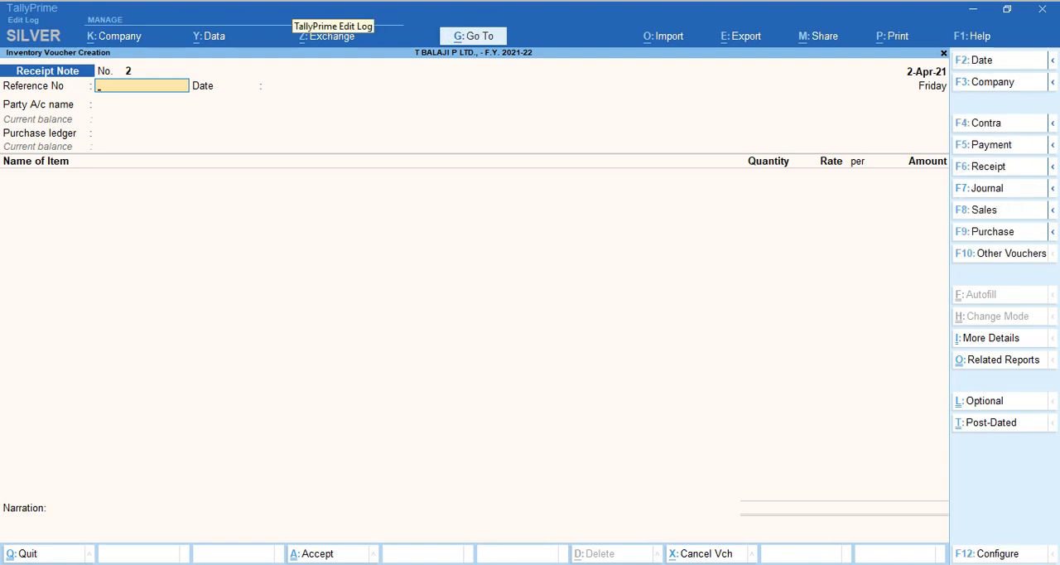
pyautogui.press('F10')
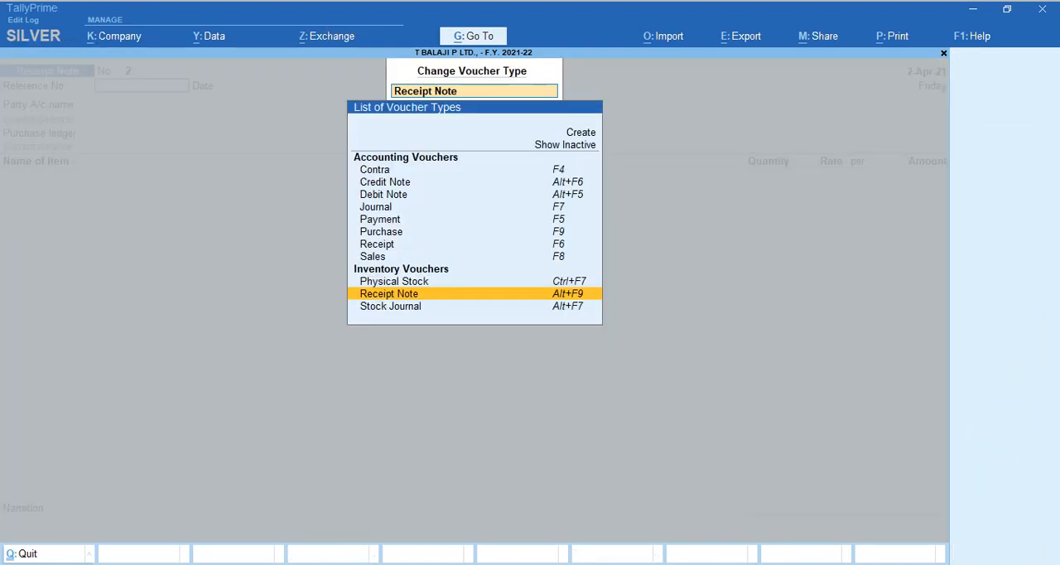
pyautogui.hotkey('ctrl', 'F5')
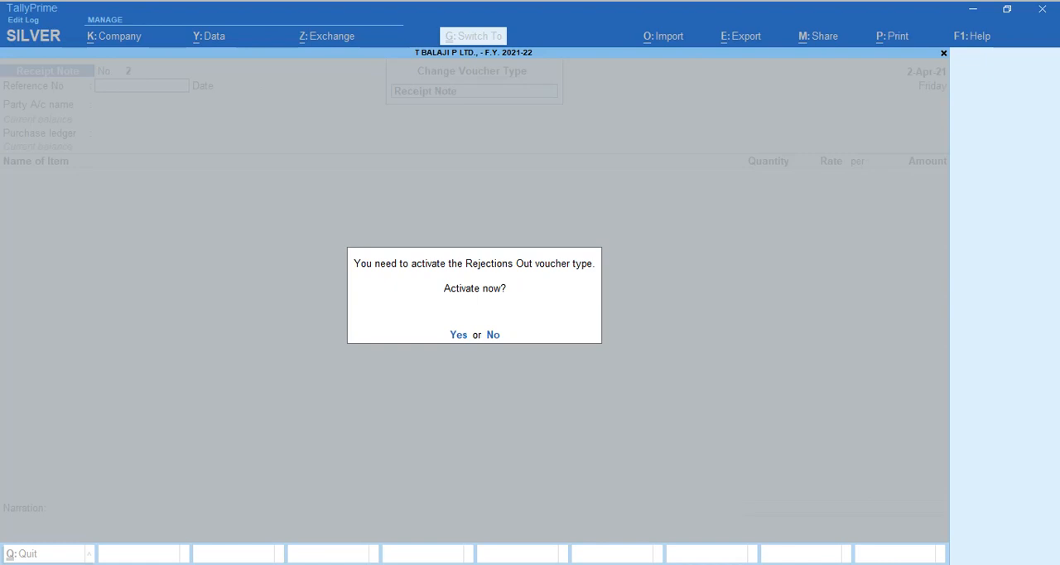
pyautogui.press('y')
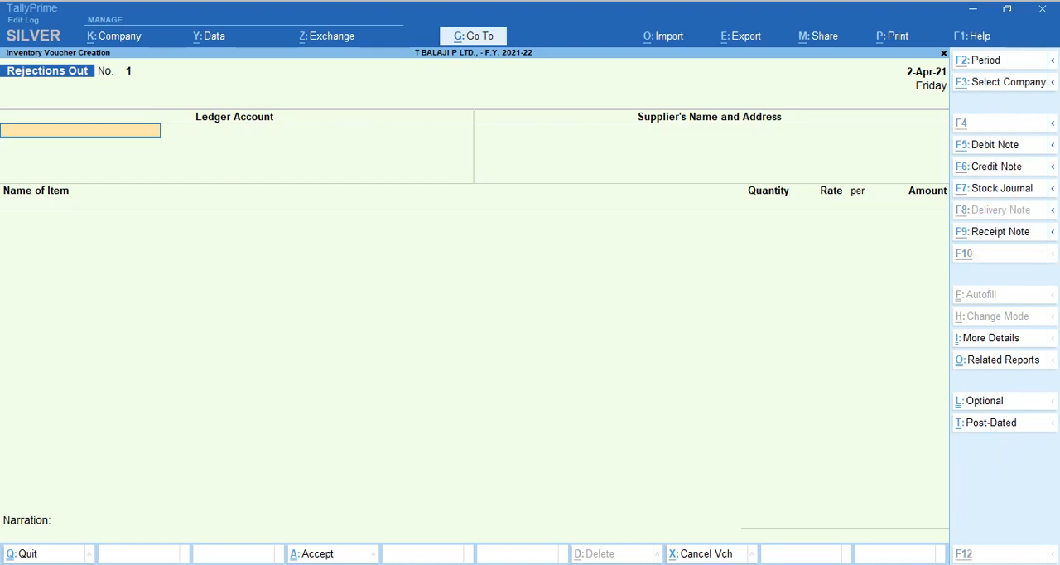
# Review Example 2 in the PDF and set Parichai Enterprises as the voucher's ledger account, accepting the supplier details.
pyautogui.hotkey('alt', 'Tab')
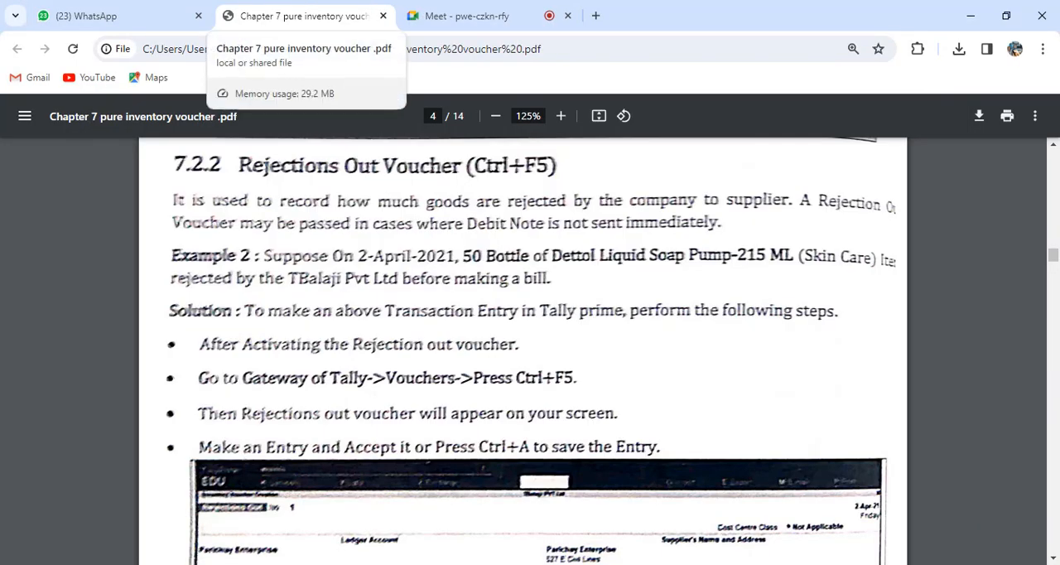
pyautogui.click(467, 16)
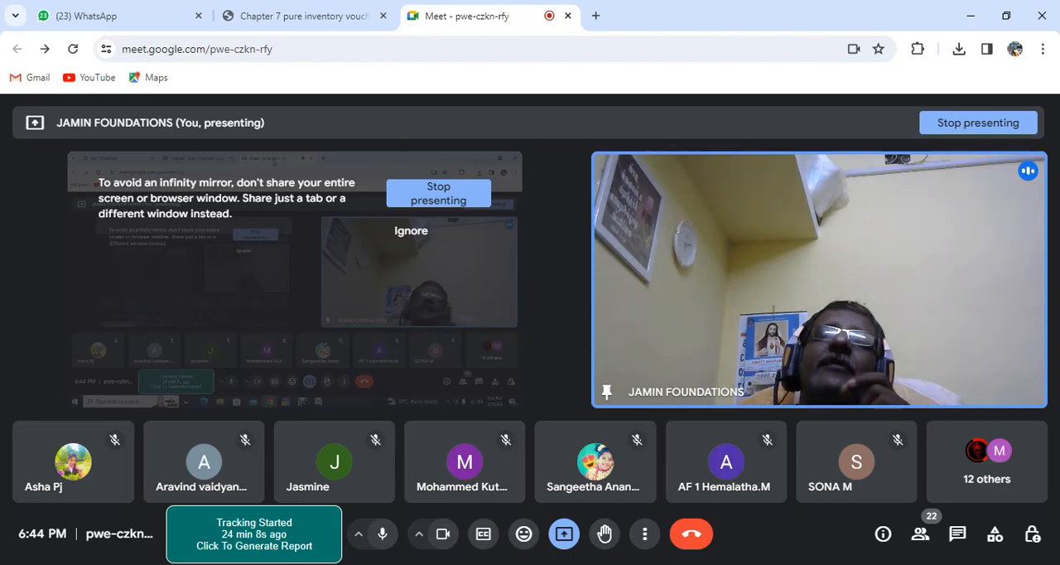
pyautogui.hotkey('alt', 'Tab')
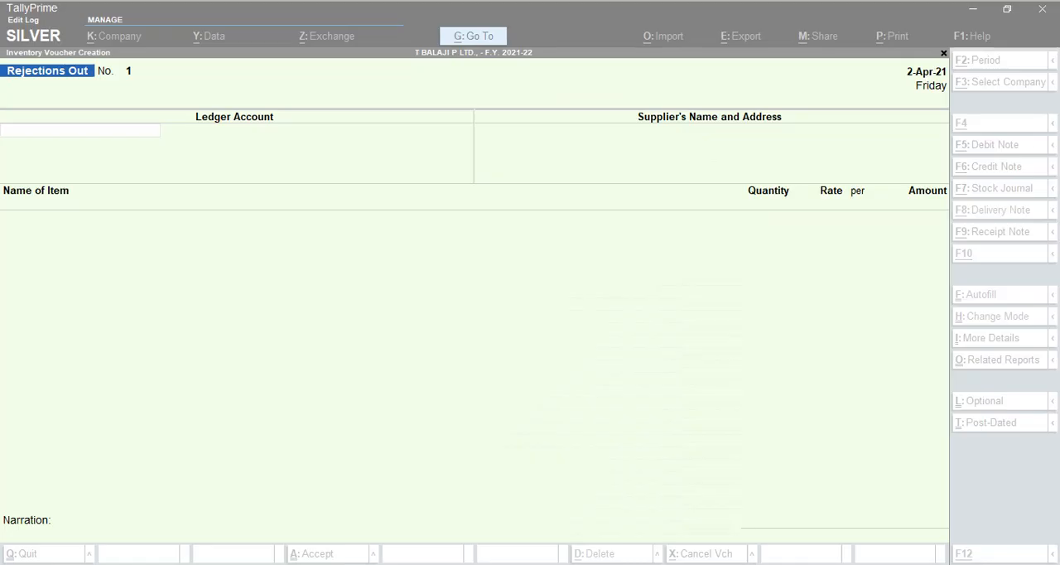
pyautogui.write('Par')
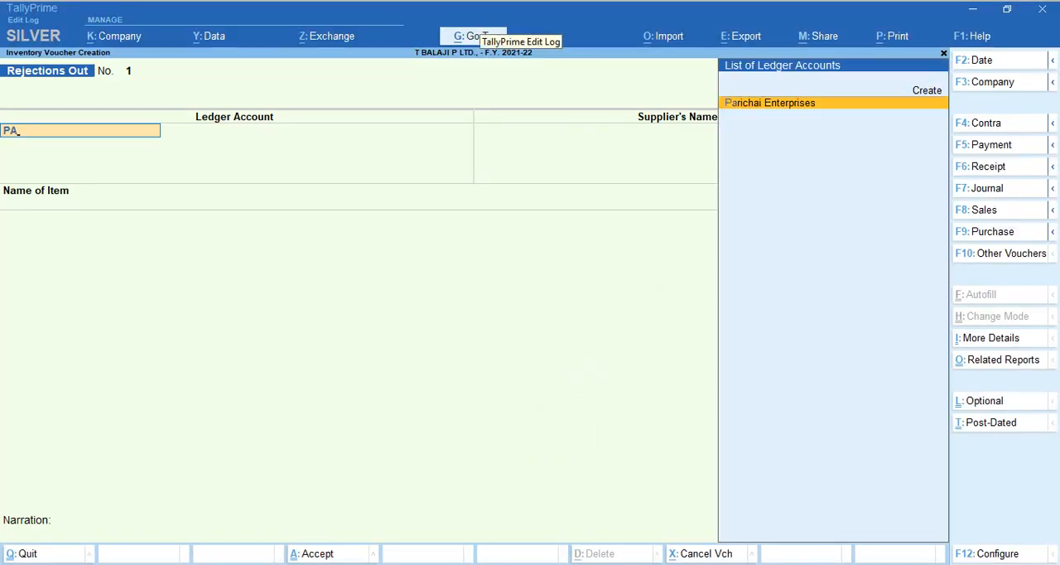
pyautogui.press('Return')
pyautogui.press('Return')
pyautogui.press('Return')
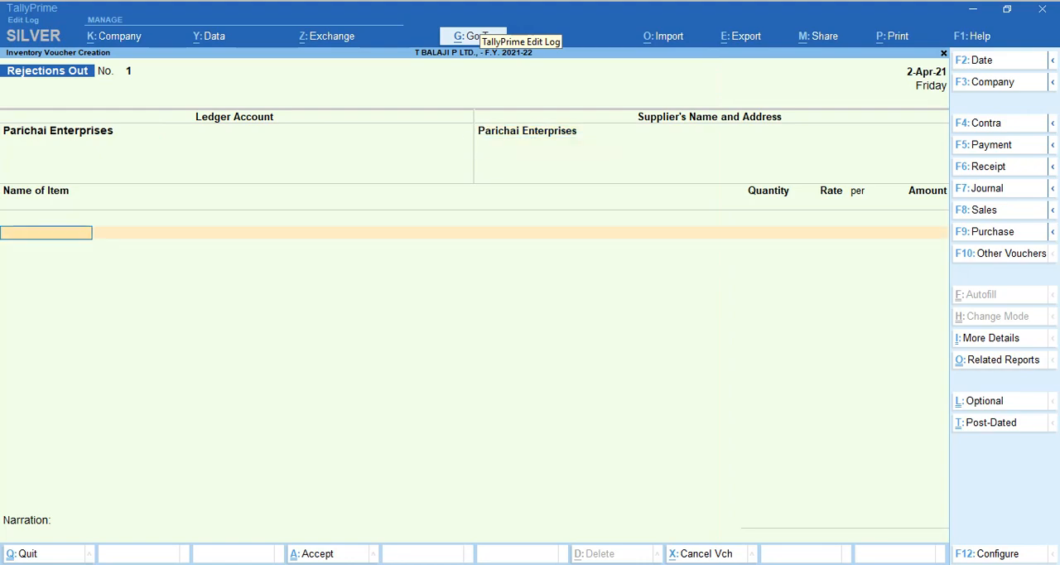
# Check the PDF's item, add Dettol Liquid Soap Pumb - 215 Ml and allocate it to tracking number MRN 01 at location Kathra.
pyautogui.hotkey('alt', 'Tab')
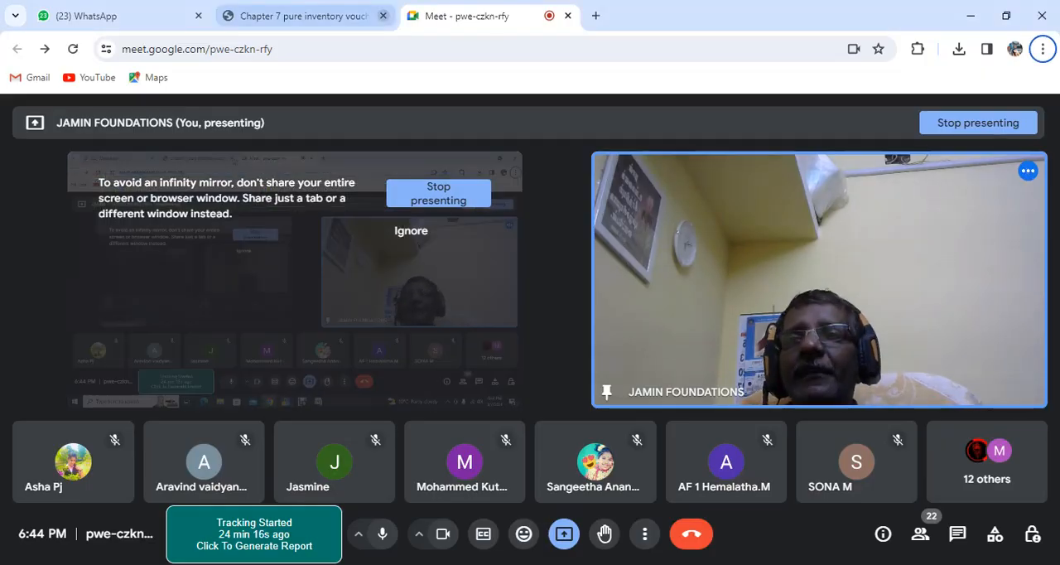
pyautogui.click(303, 16)
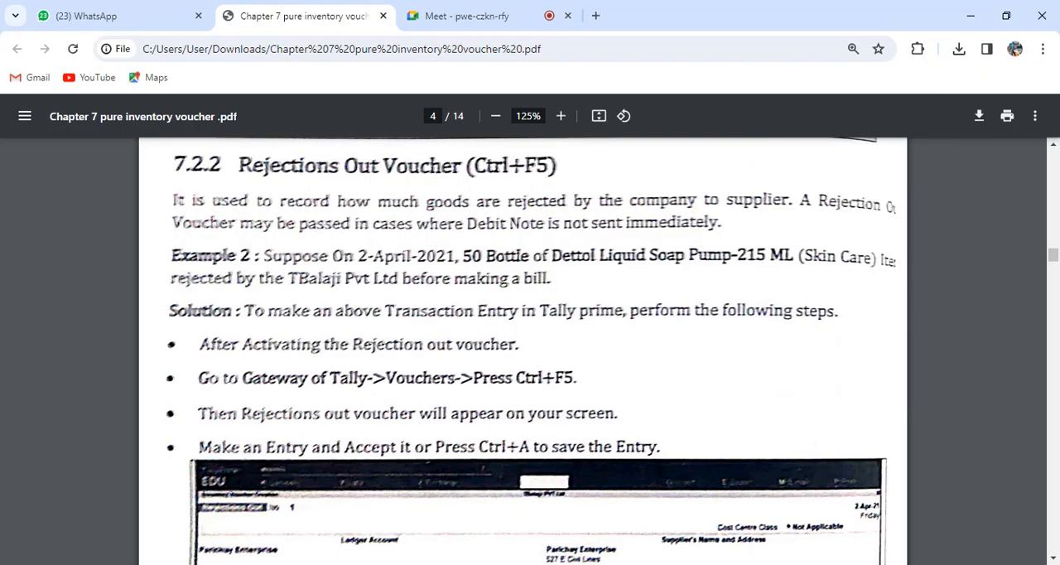
pyautogui.hotkey('alt', 'Tab')
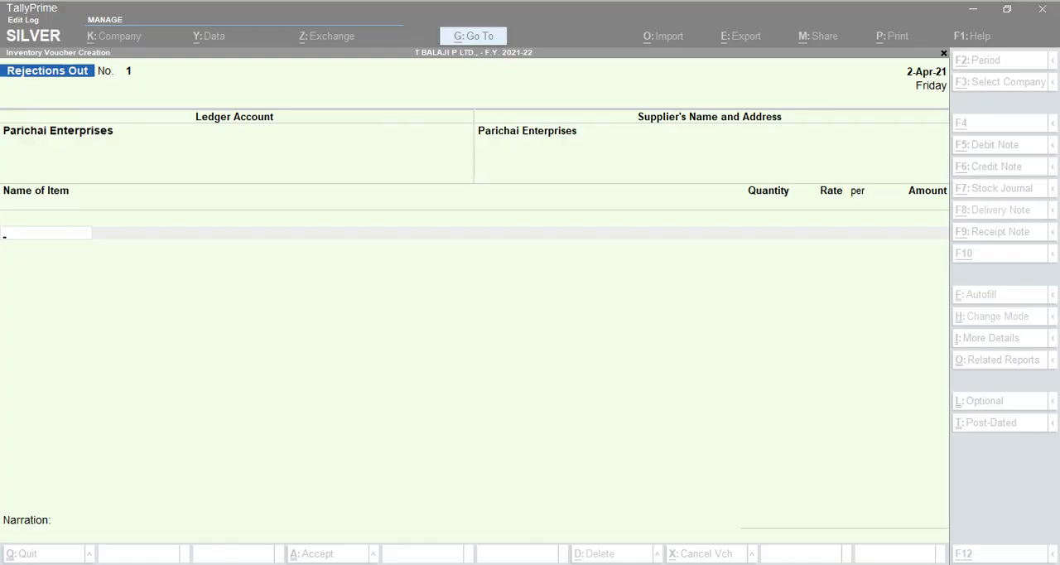
pyautogui.write('DET')
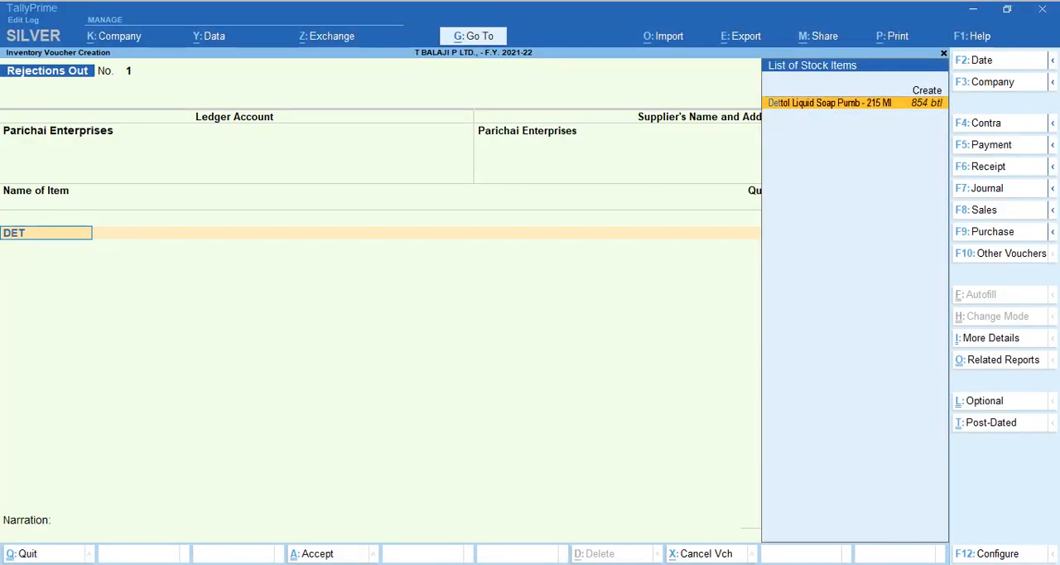
pyautogui.press('Return')
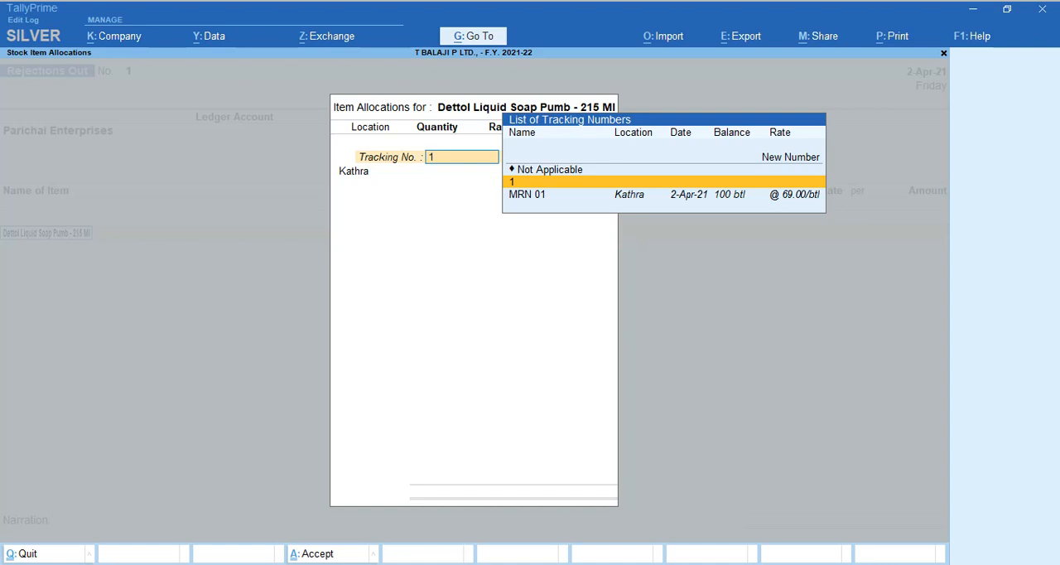
pyautogui.press('Down')
pyautogui.press('Return')
# Set the rejected Dettol quantity to 50 btl, keep the rate of 69.00 per btl and finish the item allocation.
pyautogui.press('Return')
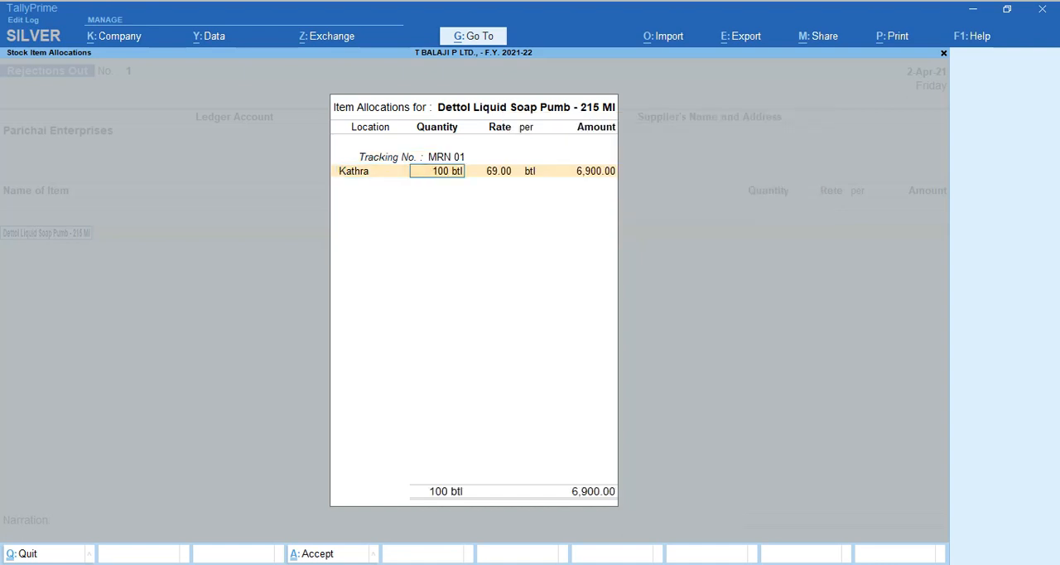
pyautogui.write('50')
pyautogui.press('Return')
pyautogui.press('Return')
# End the item list, leave the narration empty and accept the Rejections Out voucher.
pyautogui.press('Return')
pyautogui.press('Return')
pyautogui.press('Return')
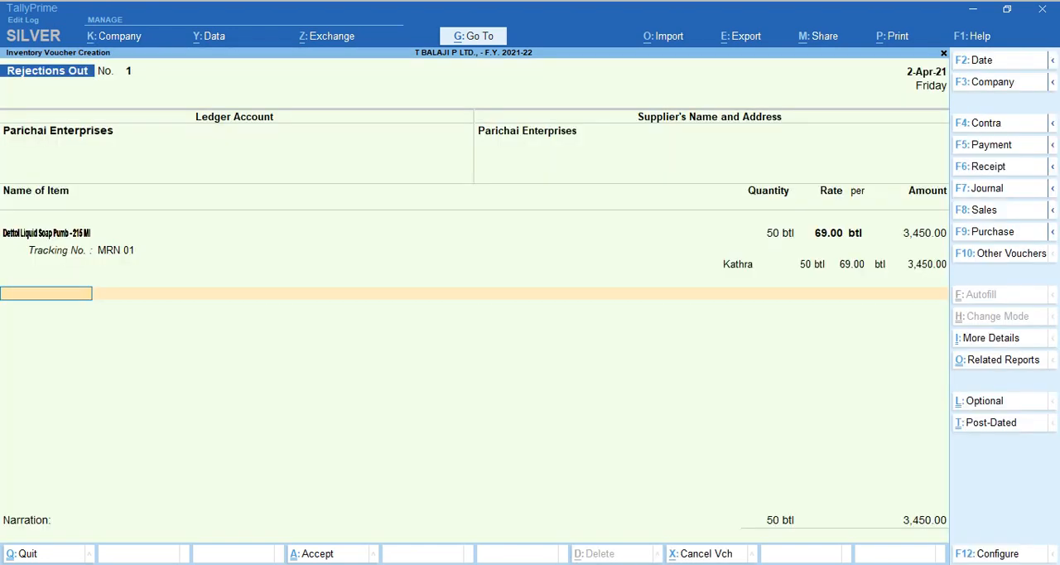
pyautogui.press('Return')
pyautogui.press('Return')
pyautogui.press('Return')
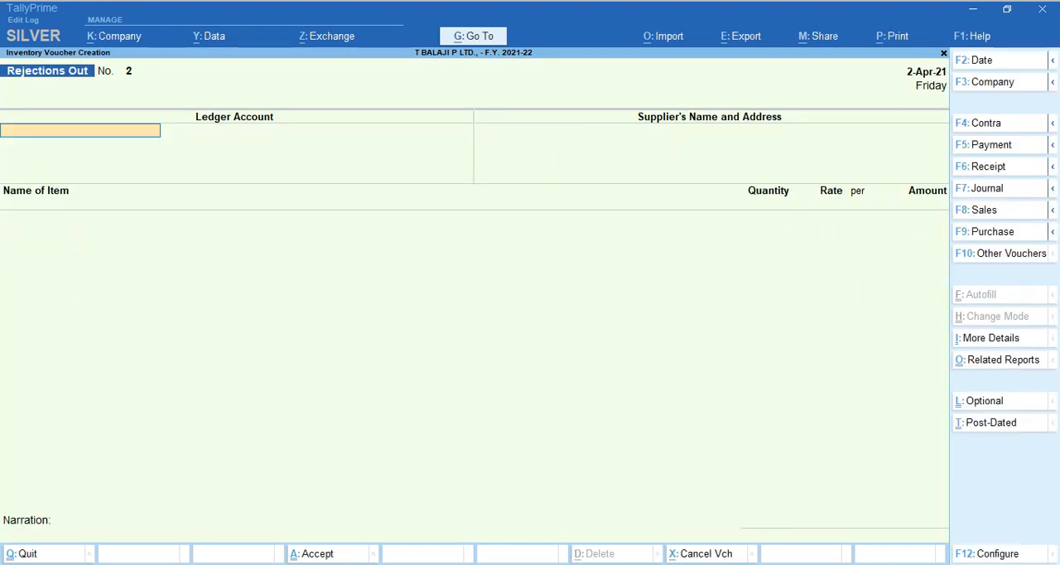
# Switch to the PDF and review Example 1 and the Profit & Loss A/c report instructions that follow the Rejections Out entry.
pyautogui.hotkey('alt', 'Tab')
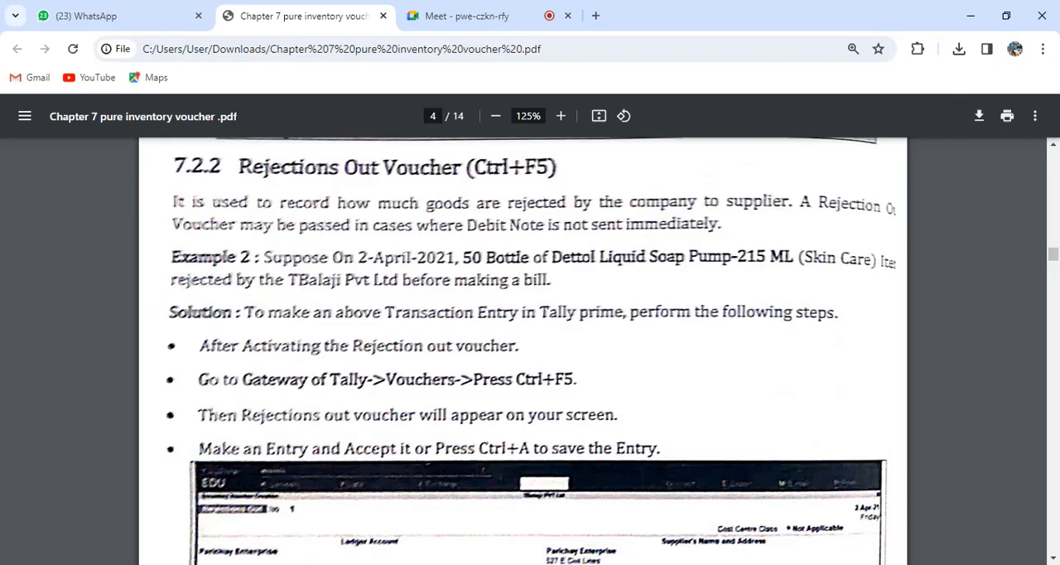
pyautogui.scroll(2, 530, 348)
pyautogui.scroll(15, 530, 347)
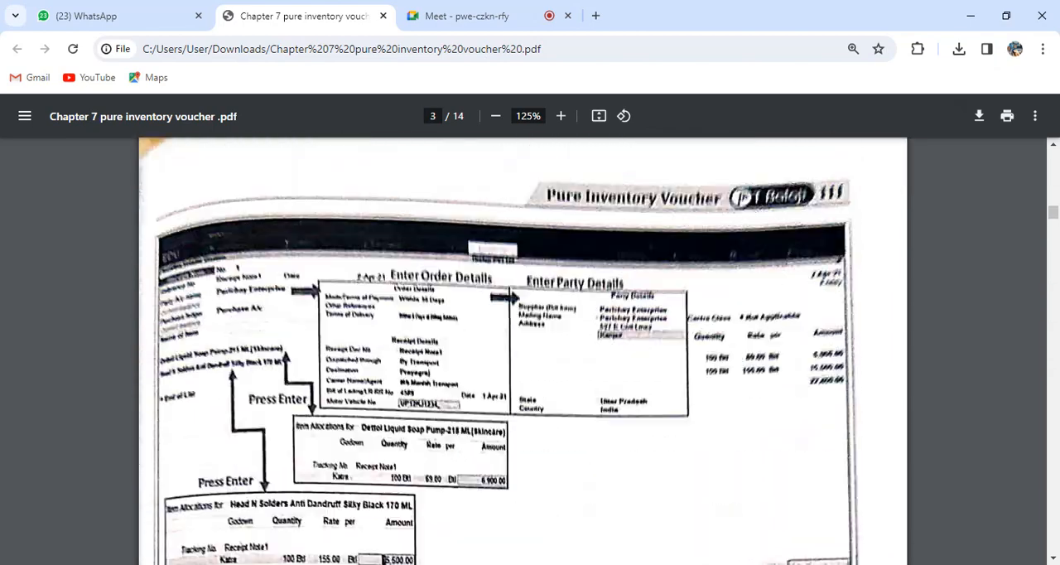
pyautogui.scroll(8, 530, 348)
pyautogui.scroll(-4, 530, 348)
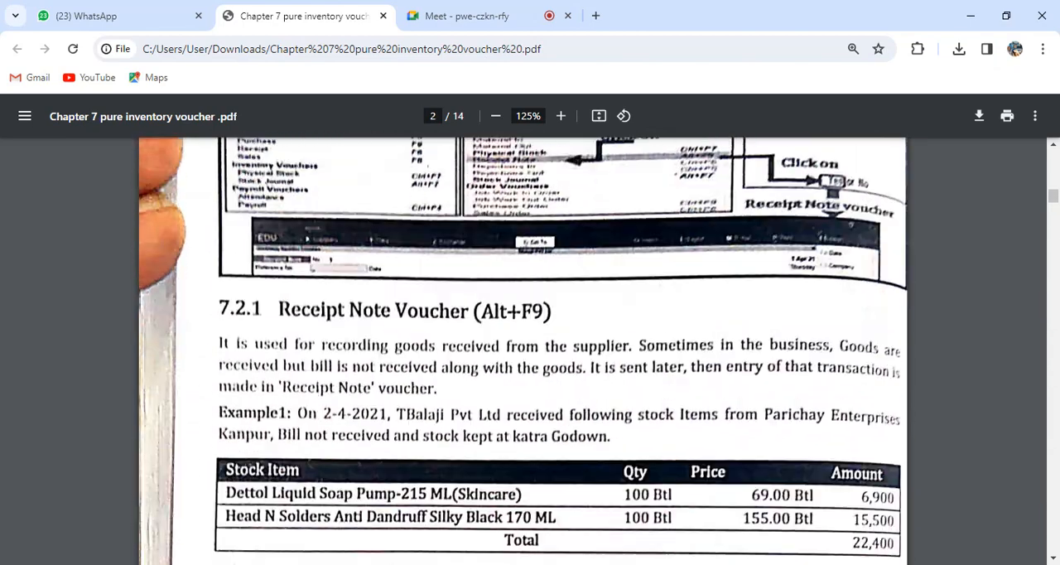
pyautogui.scroll(-1, 530, 348)
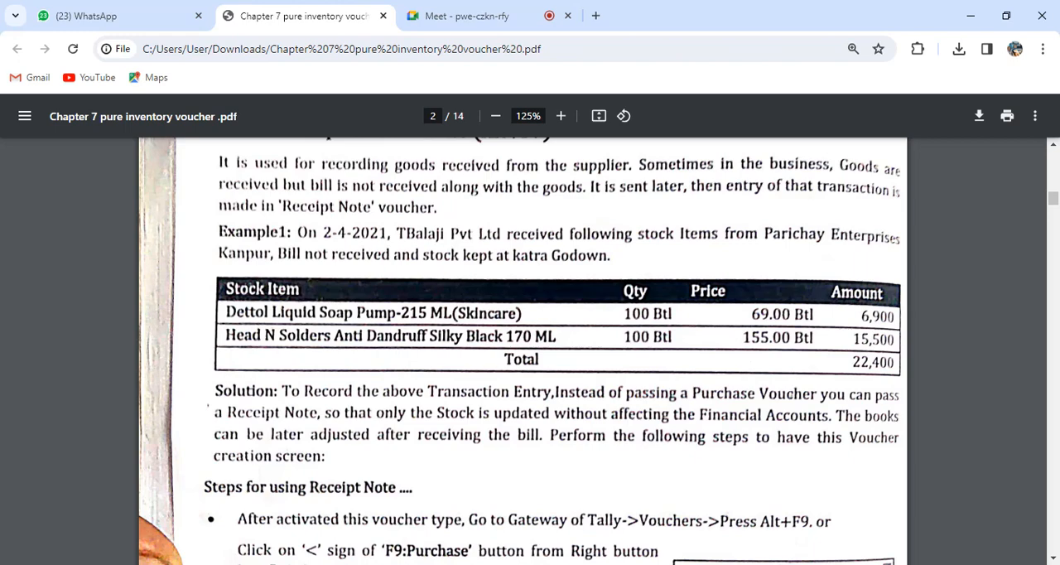
pyautogui.scroll(-20, 524, 348)
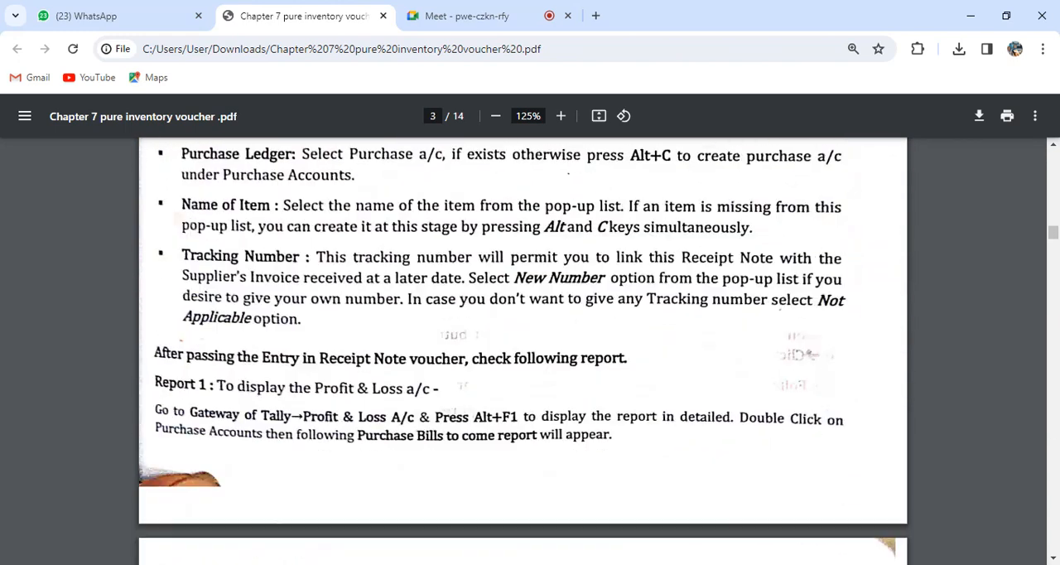
pyautogui.scroll(-10, 374, 359)
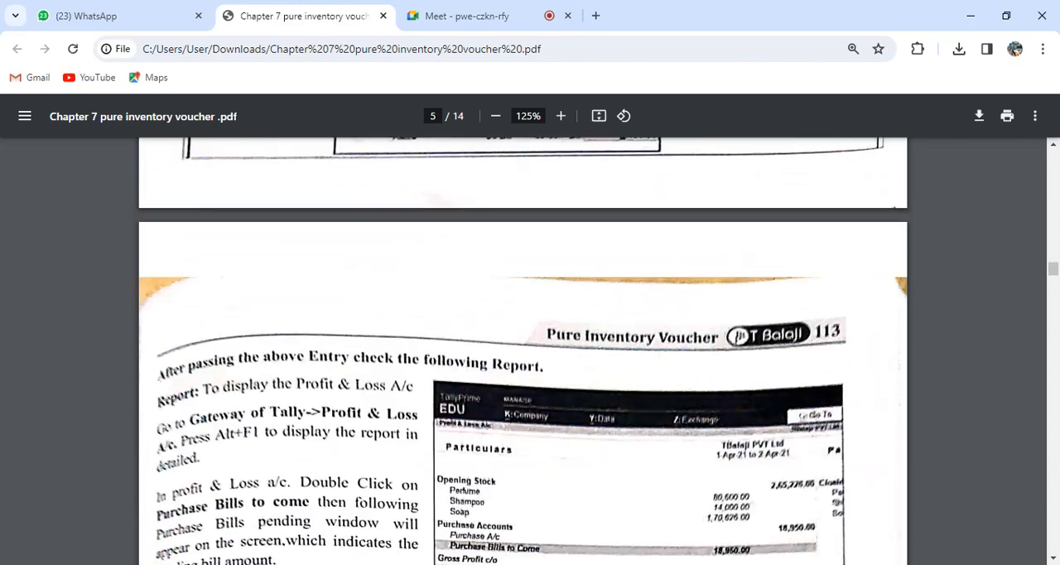
pyautogui.scroll(3, 375, 358)
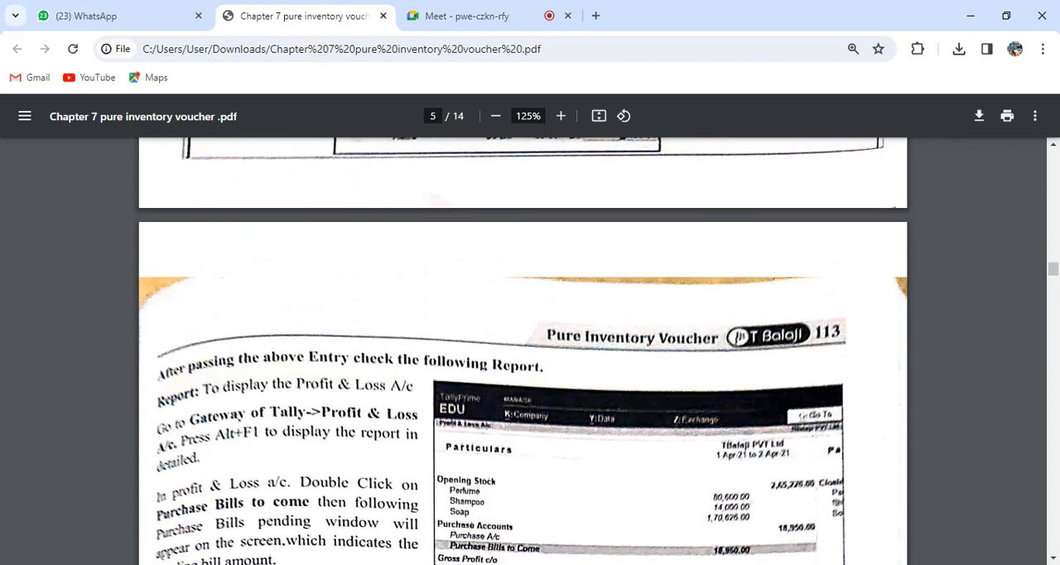
# Switch to TallyPrime, set the voucher date to 10-4-2021 and start a Purchase voucher.
pyautogui.hotkey('alt', 'Tab')
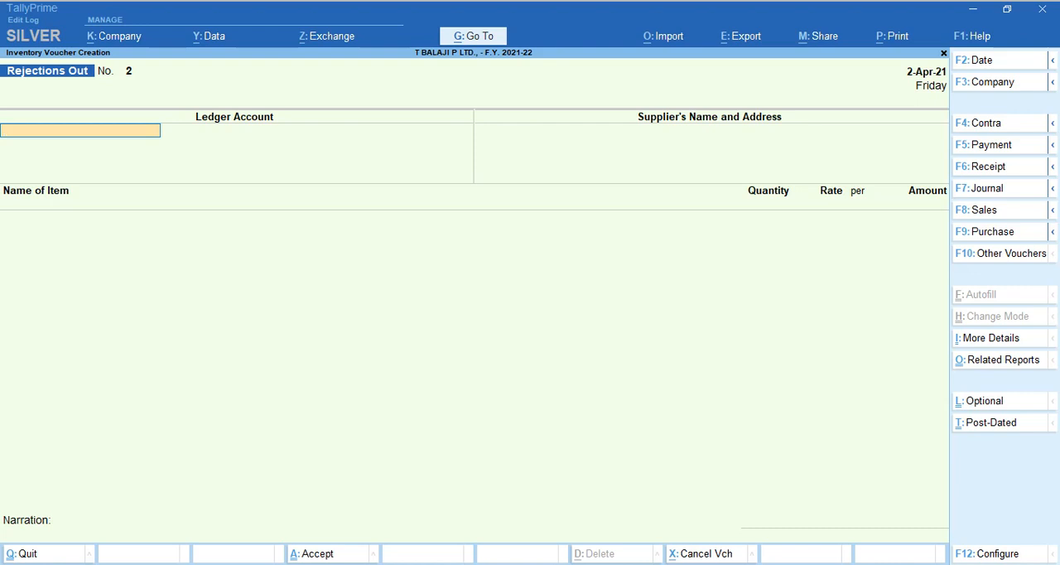
pyautogui.press('F2')
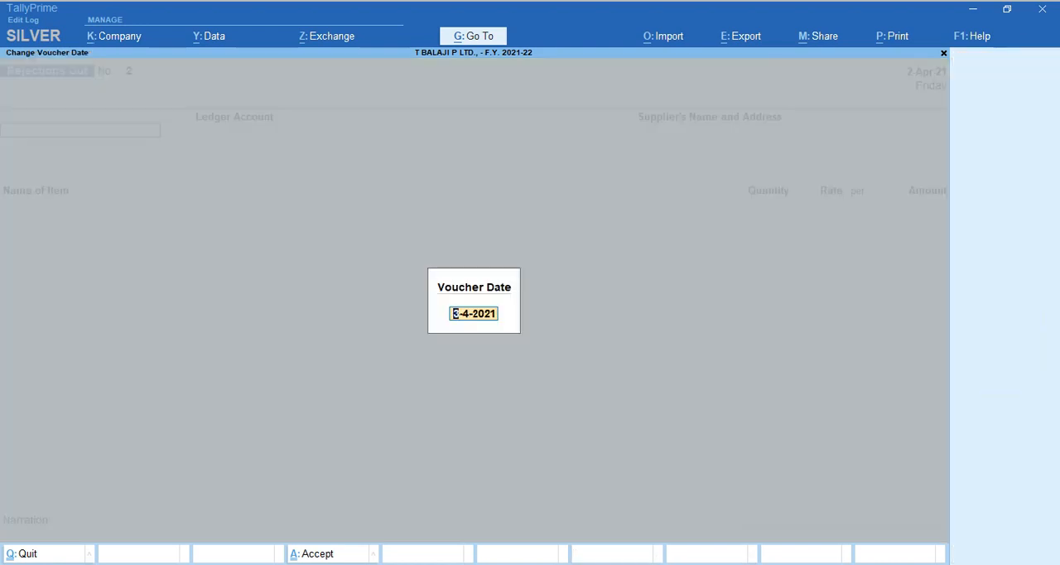
pyautogui.write('10.04')
pyautogui.press('Return')
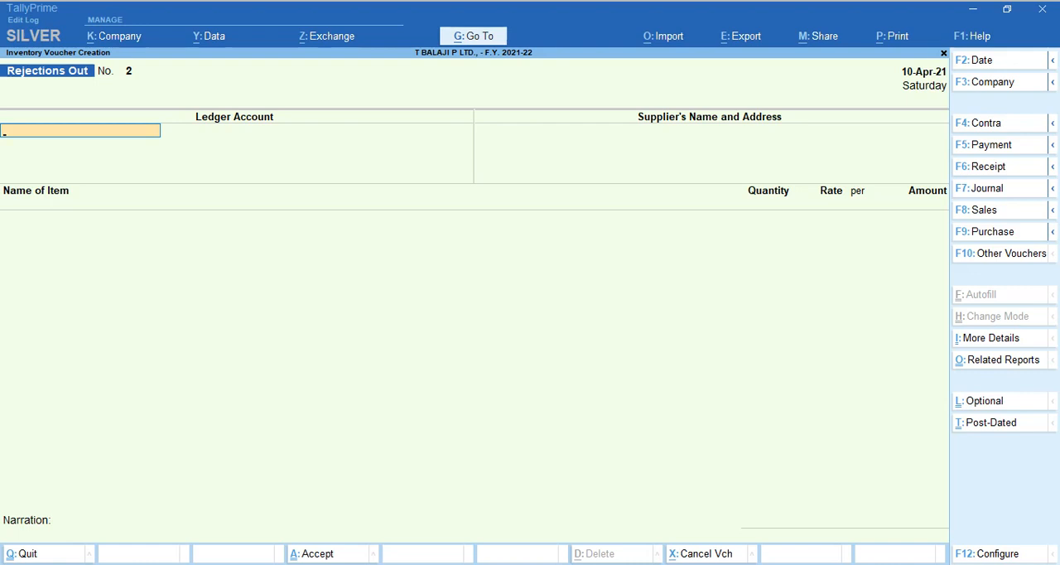
pyautogui.press('F9')
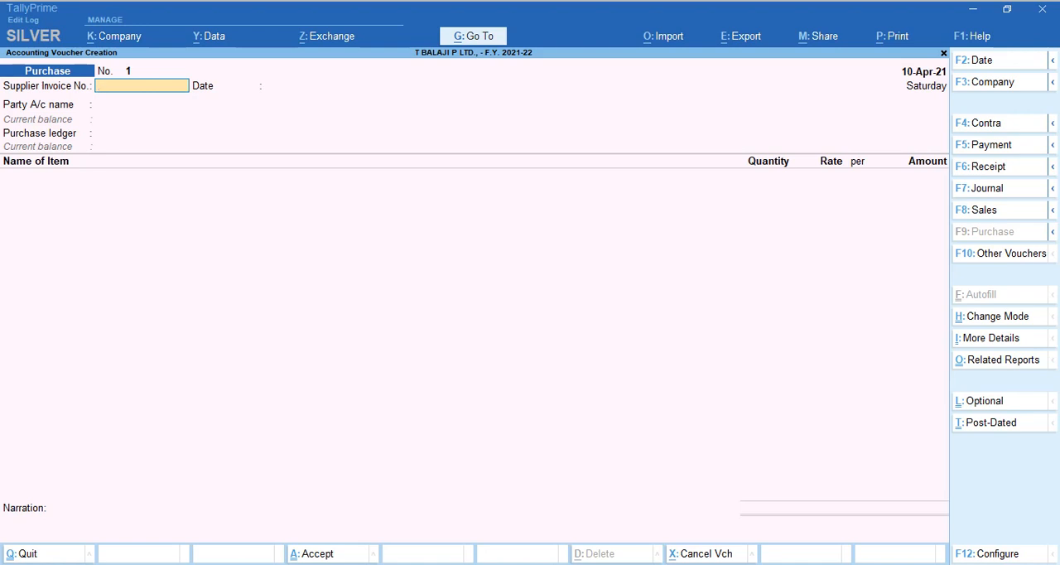
# Enter supplier invoice number PA/025 dated 10-Apr-21 and choose Parichai Enterprises as the party.
pyautogui.write('PA/025')
pyautogui.press('Return')
pyautogui.press('Return')
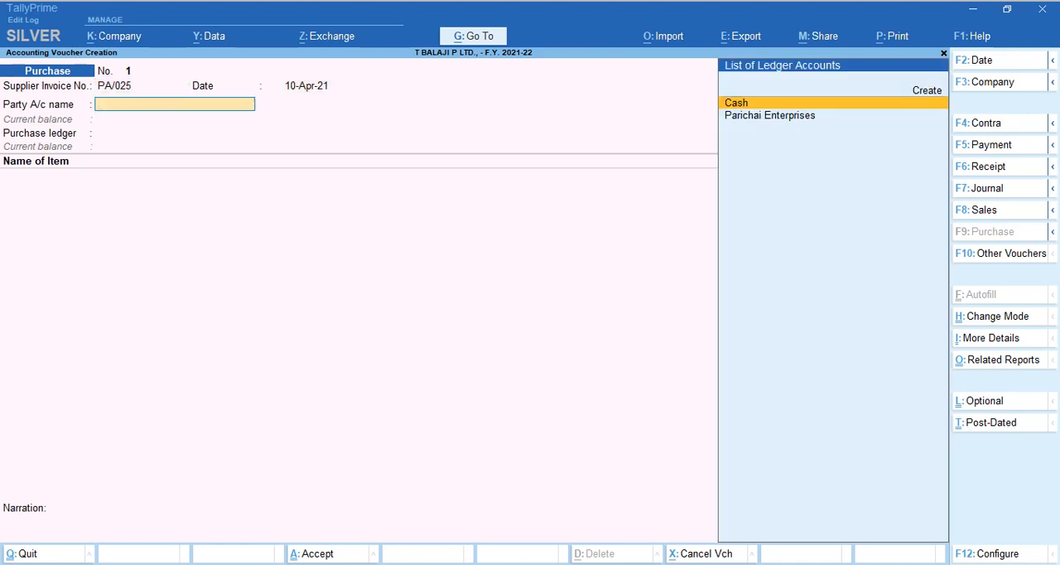
pyautogui.press('Down')
pyautogui.press('Return')
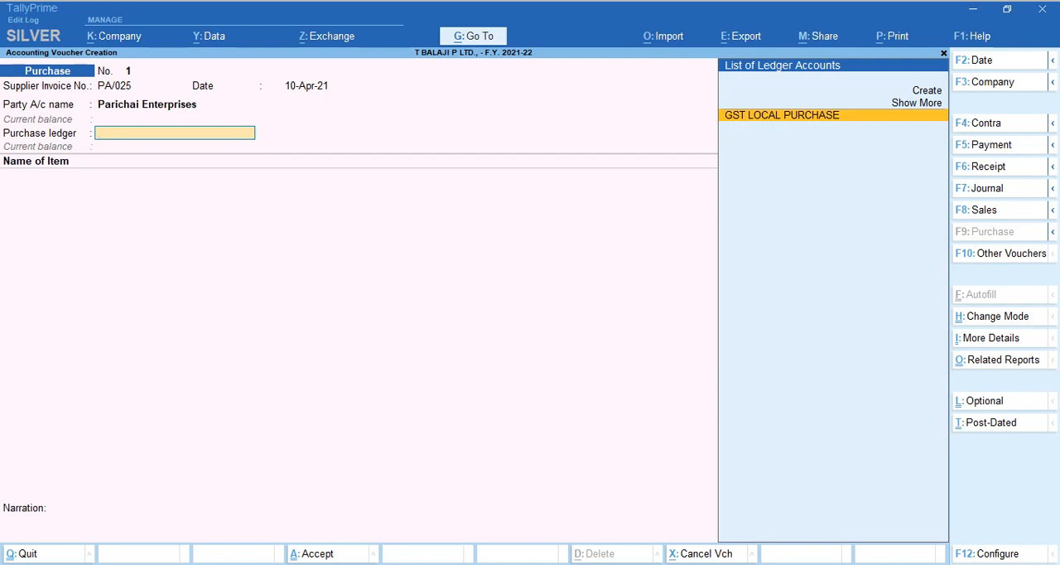
# Set Provide Receipt, Order, and Import details to Yes in the purchase voucher configuration and accept it.
pyautogui.press('BackSpace')
pyautogui.press('F12')
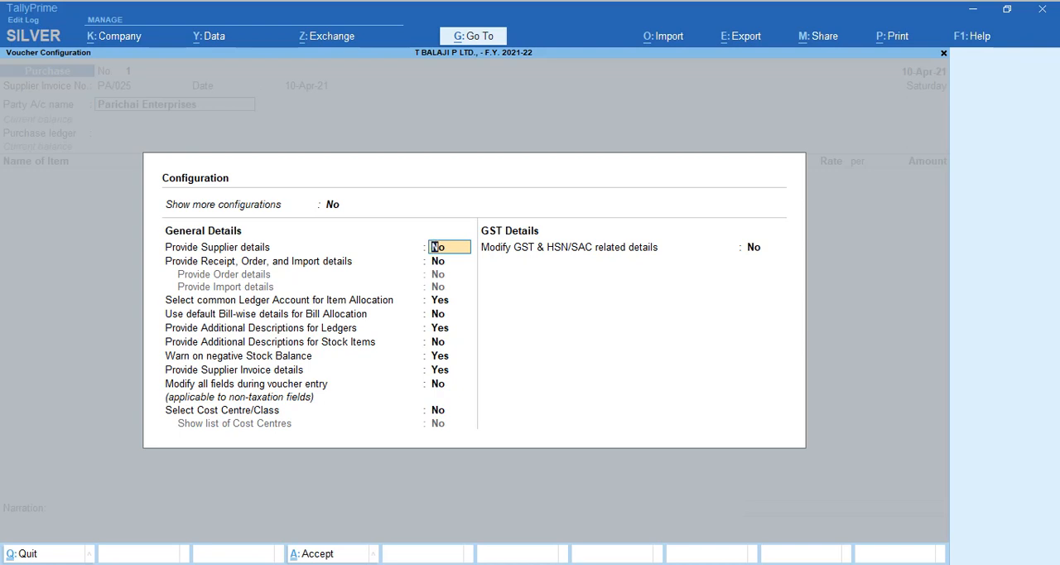
pyautogui.press('Return')
pyautogui.write('Y')
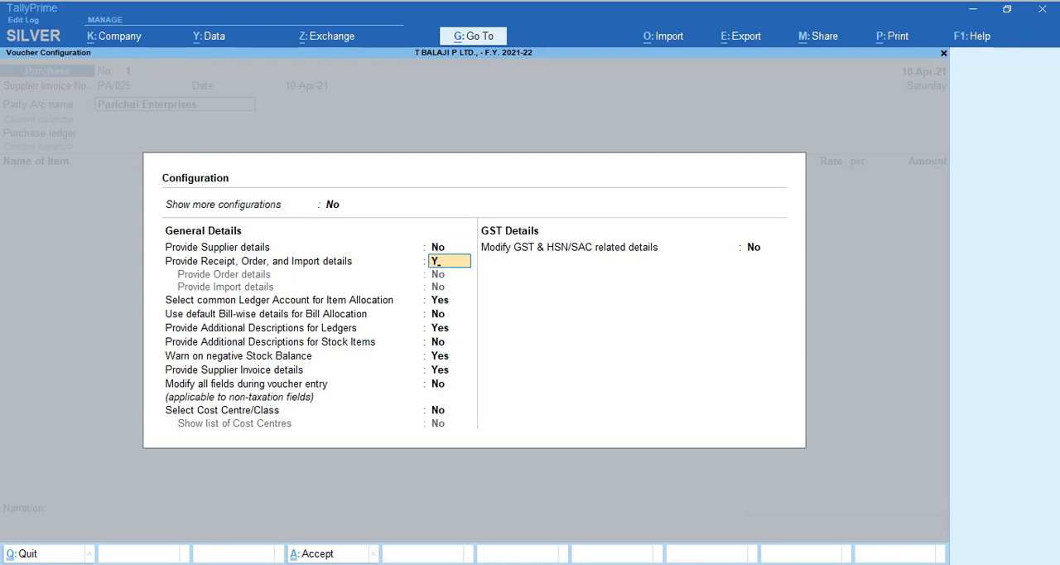
pyautogui.press('Return')
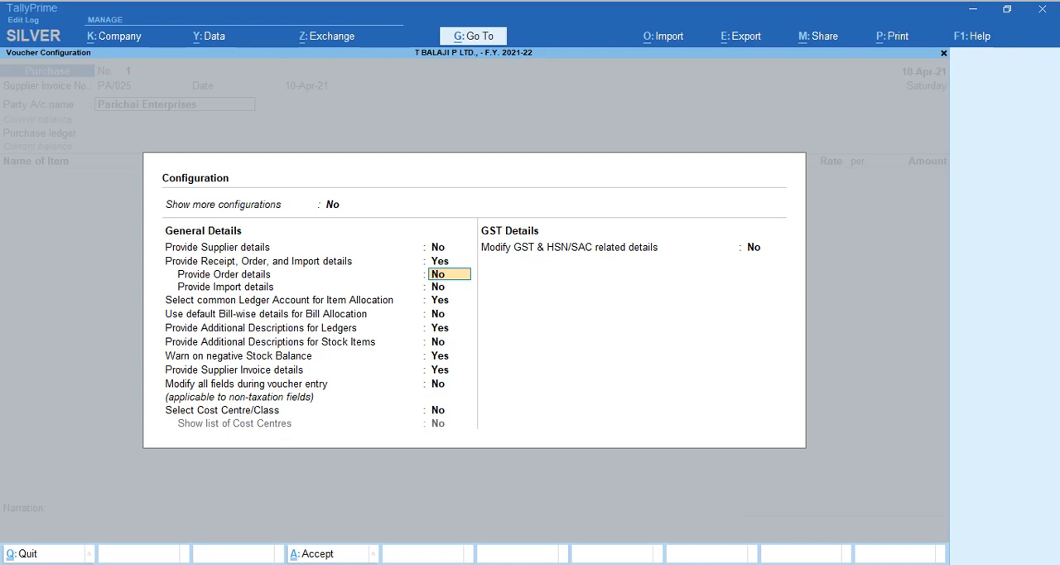
pyautogui.hotkey('ctrl', 'a')
# Link the Parichai Enterprises purchase to receipt note MRN 01 and use GST LOCAL PURCHASE as the purchase ledger.
pyautogui.press('Return')
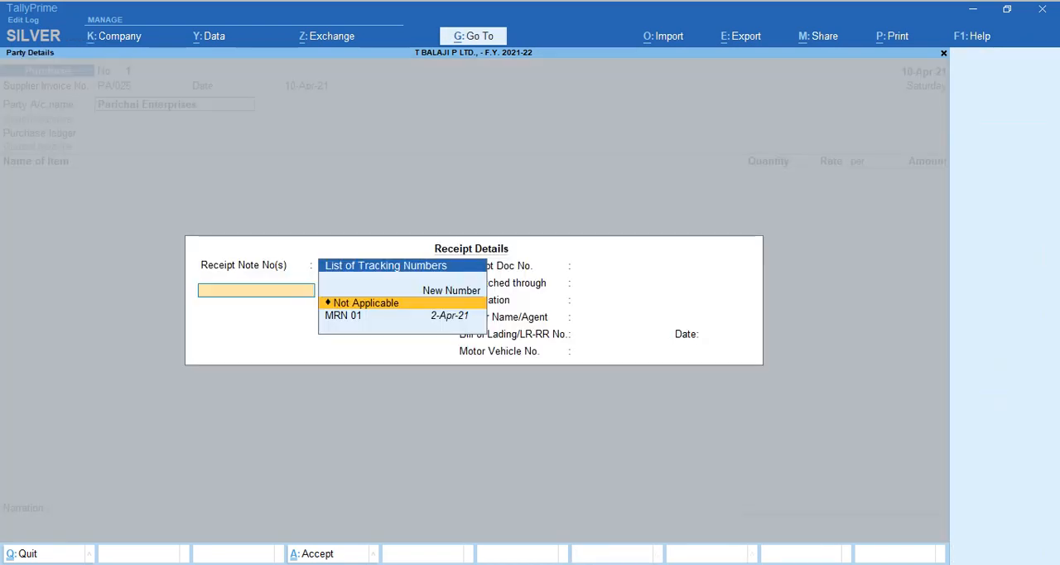
pyautogui.press('Down')
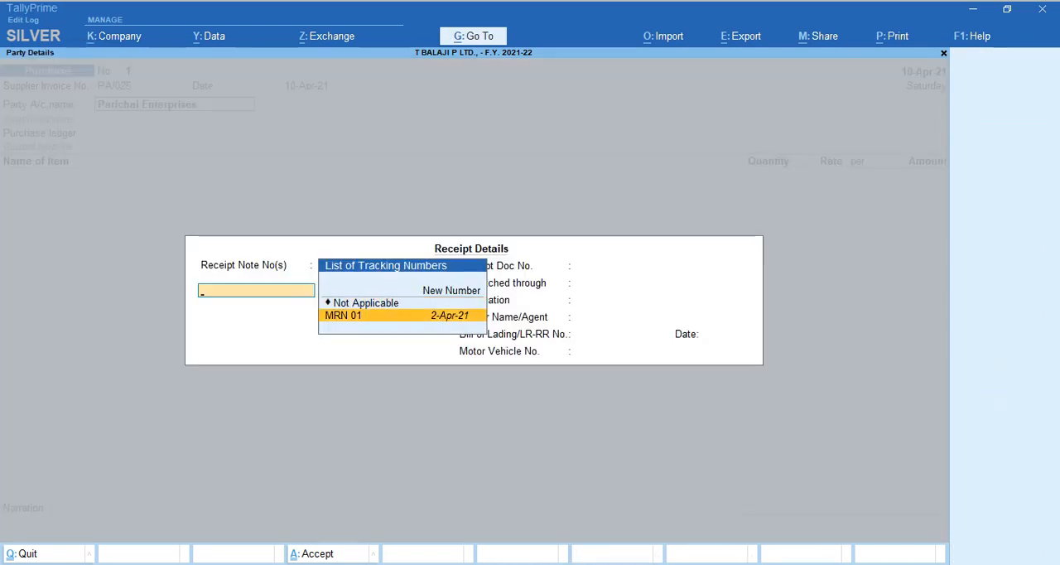
pyautogui.press('Return')
pyautogui.hotkey('ctrl', 'a')
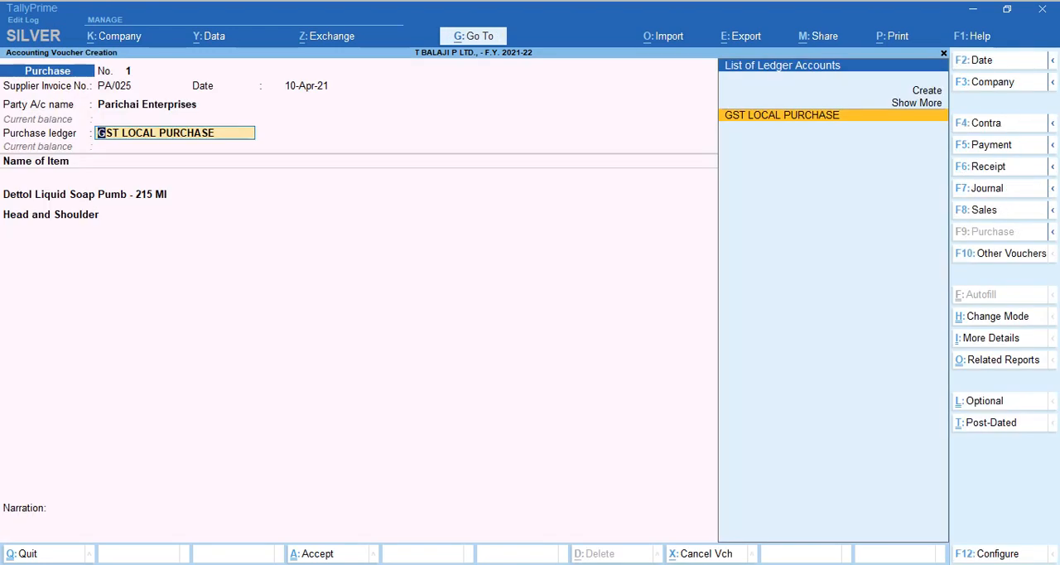
pyautogui.press('Return')
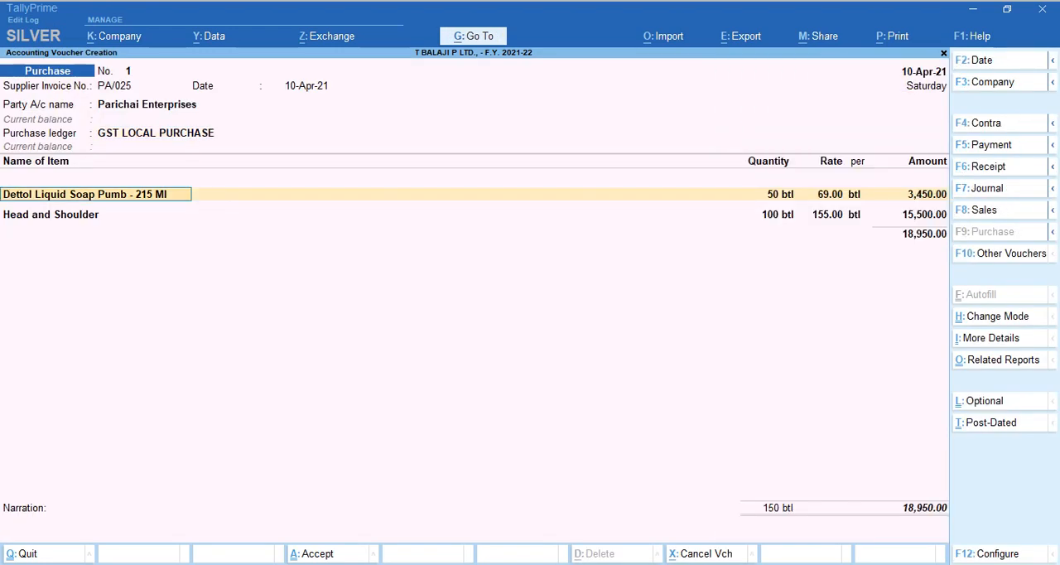
# Confirm the Dettol Liquid Soap Pumb - 215 Ml allocation against MRN 01 at Kathra.
pyautogui.press('Return')
pyautogui.press('Return')
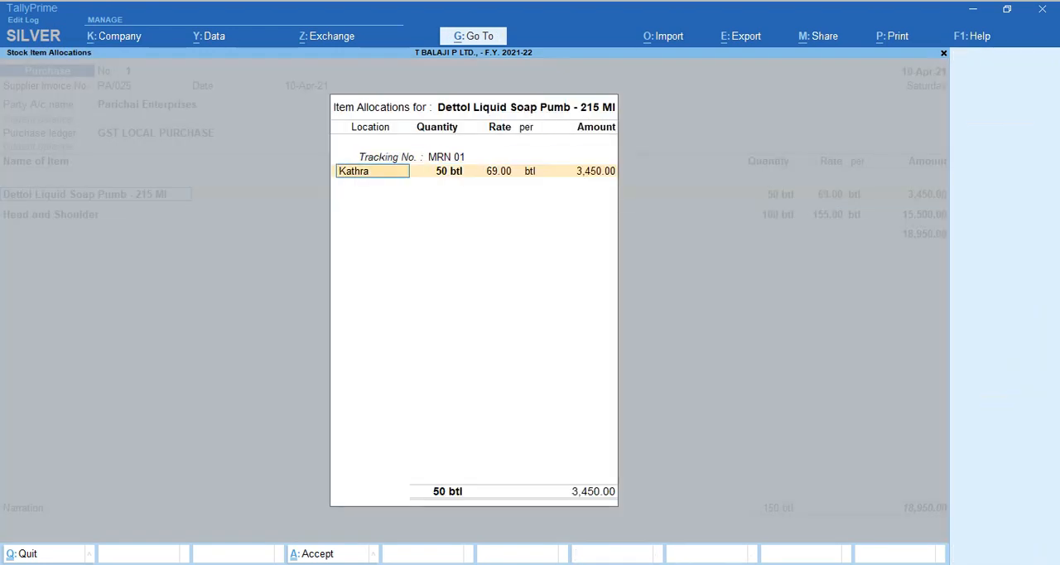
pyautogui.press('Return')
pyautogui.press('Return')
pyautogui.press('Return')
pyautogui.press('Return')
# Confirm the Head and Shoulder allocation against MRN 01, then quit the Purchase voucher without saving it.
pyautogui.press('Return')
pyautogui.press('Return')
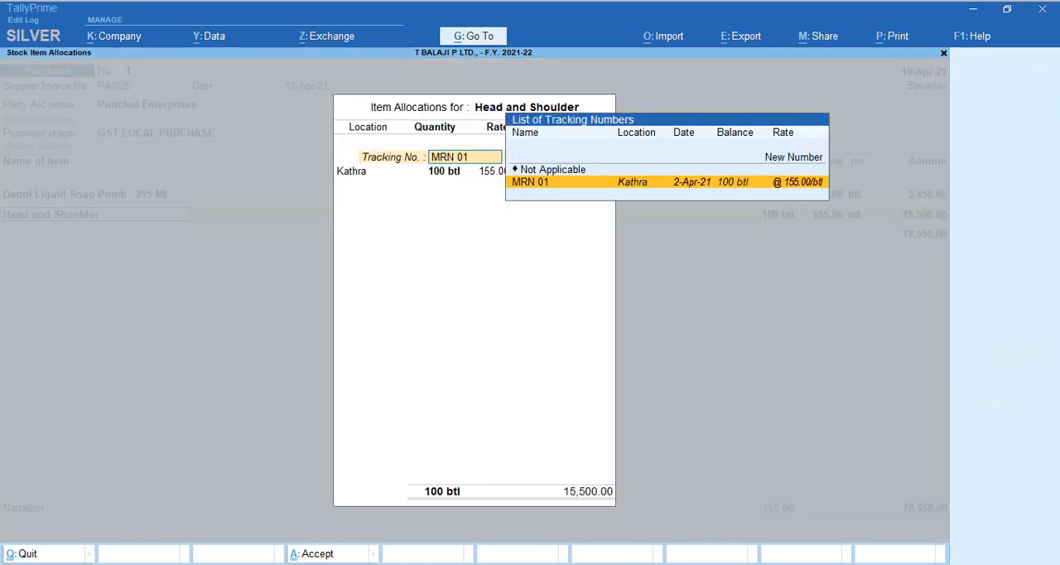
pyautogui.press('Return')
pyautogui.press('Return')
pyautogui.press('Return')
pyautogui.press('Return')
pyautogui.press('Return')
pyautogui.press('Return')
pyautogui.press('Return')
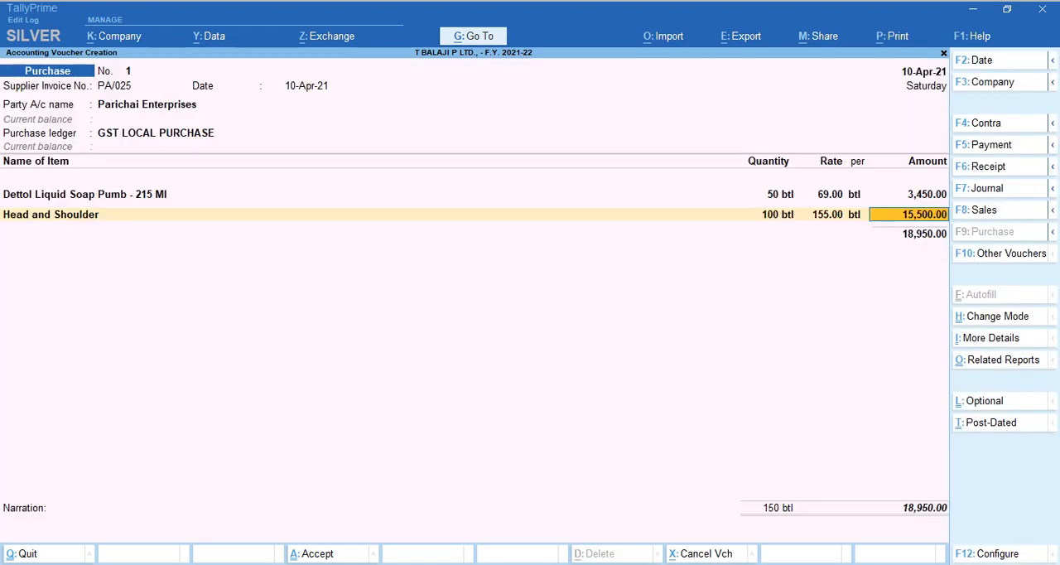
pyautogui.press('Return')
pyautogui.hotkey('ctrl', 'q')
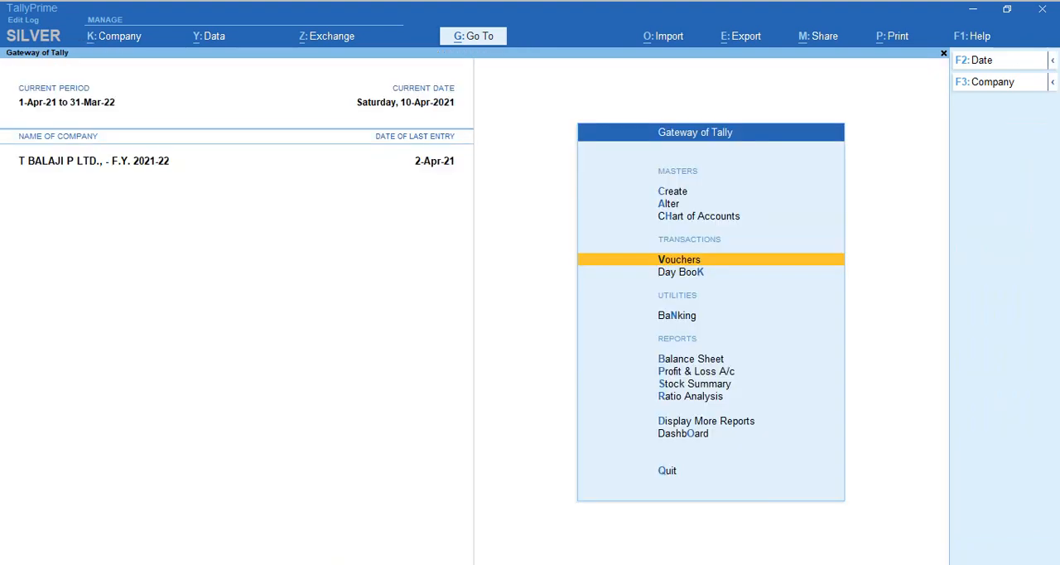
# Start a new Purchase voucher with supplier invoice number PAR/01 dated 10-Apr-21 and Parichai Enterprises as the party.
pyautogui.press('Return')
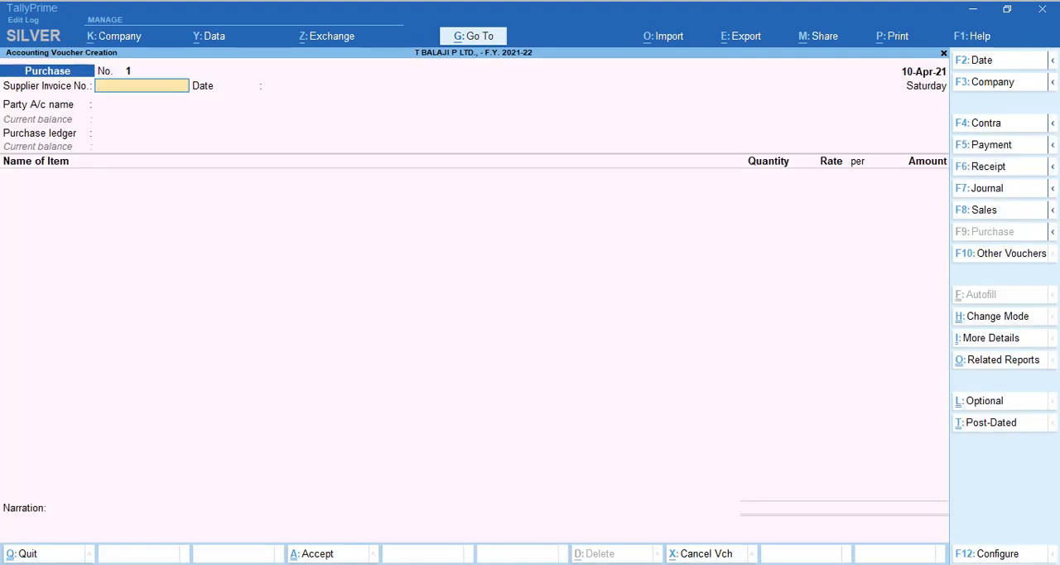
pyautogui.write('MRN')
pyautogui.press('BackSpace')
pyautogui.press('BackSpace')
pyautogui.press('BackSpace')
pyautogui.write('PAR')
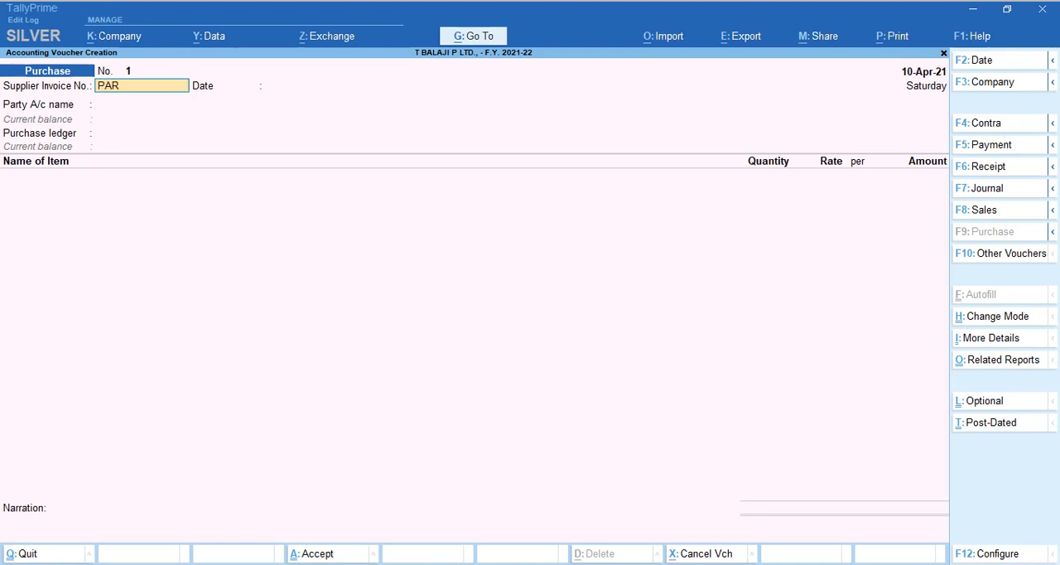
pyautogui.write('/01')
pyautogui.press('Return')
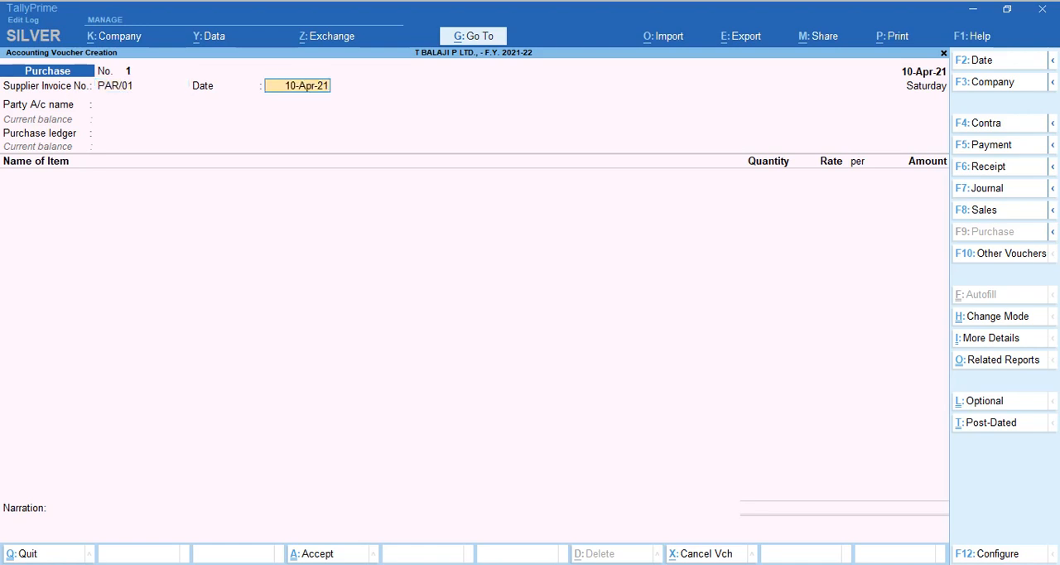
pyautogui.press('Return')
pyautogui.press('Down')
pyautogui.press('Return')
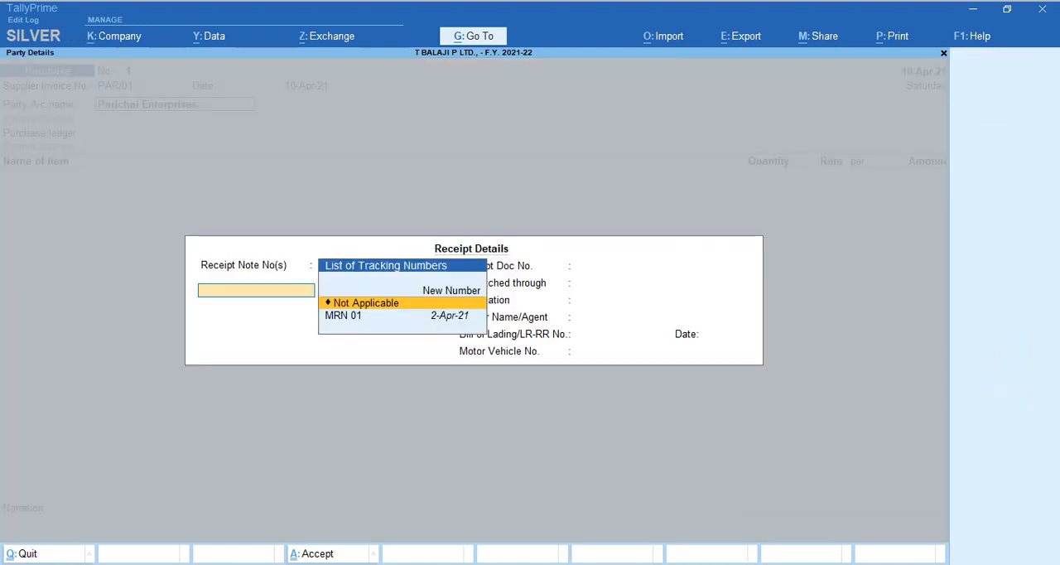
# Leave the receipt details and check the Provide Receipt, Order, and Import details setting in the voucher configuration.
pyautogui.press('Down')
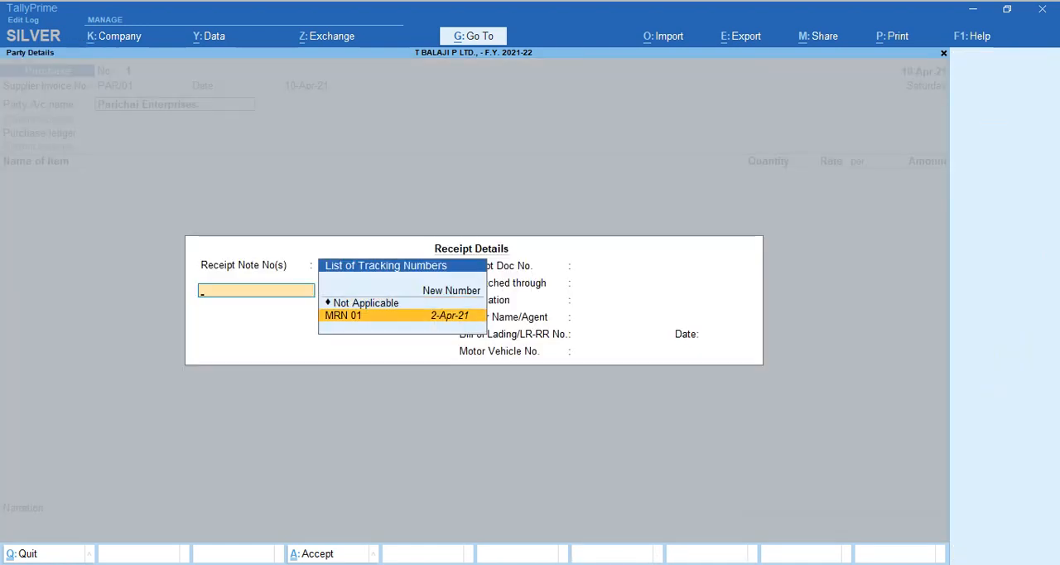
pyautogui.press('Escape')
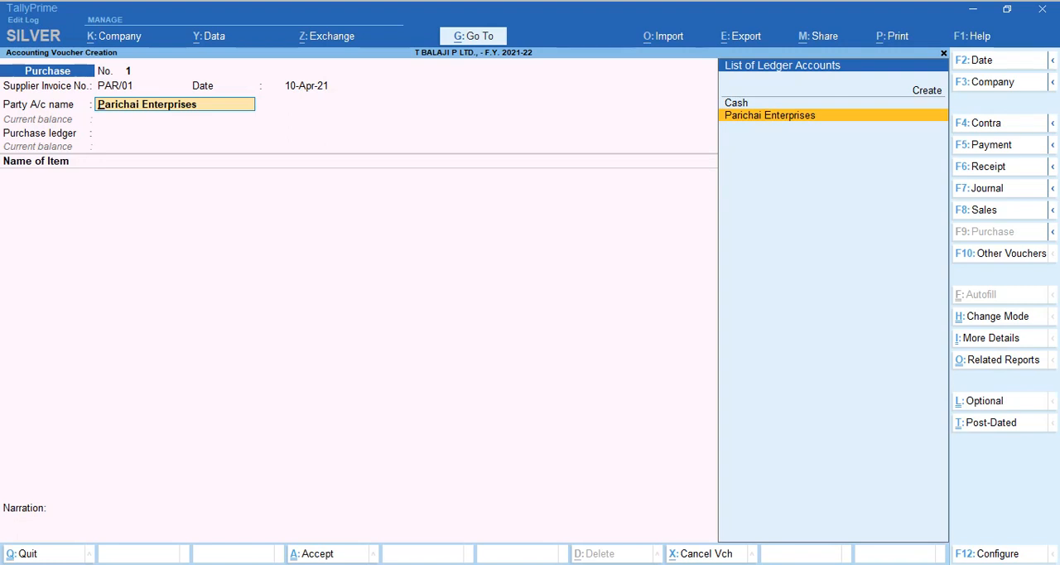
pyautogui.press('F12')
pyautogui.press('Down')
pyautogui.press('Down')
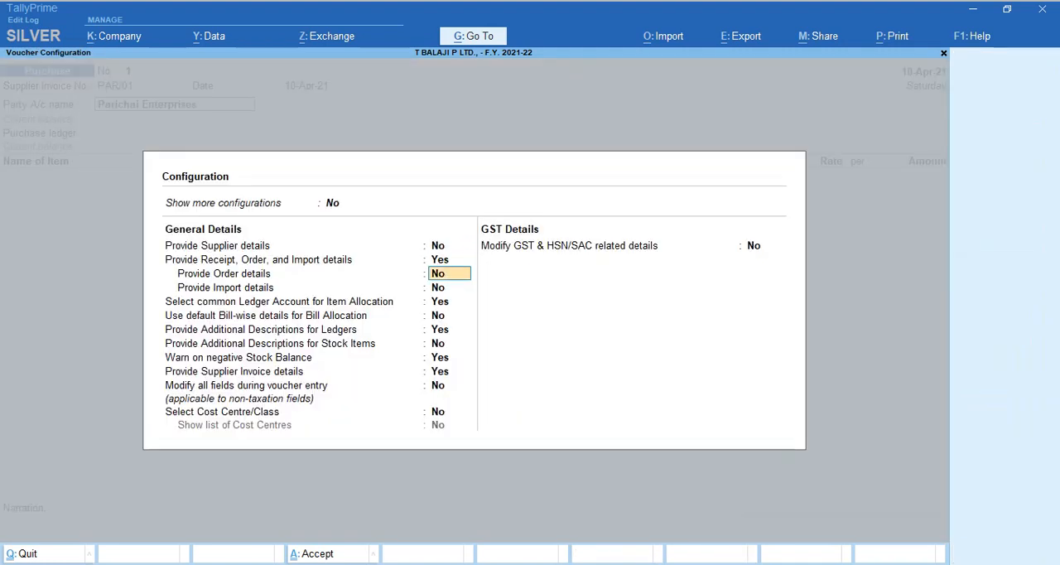
pyautogui.press('Up')
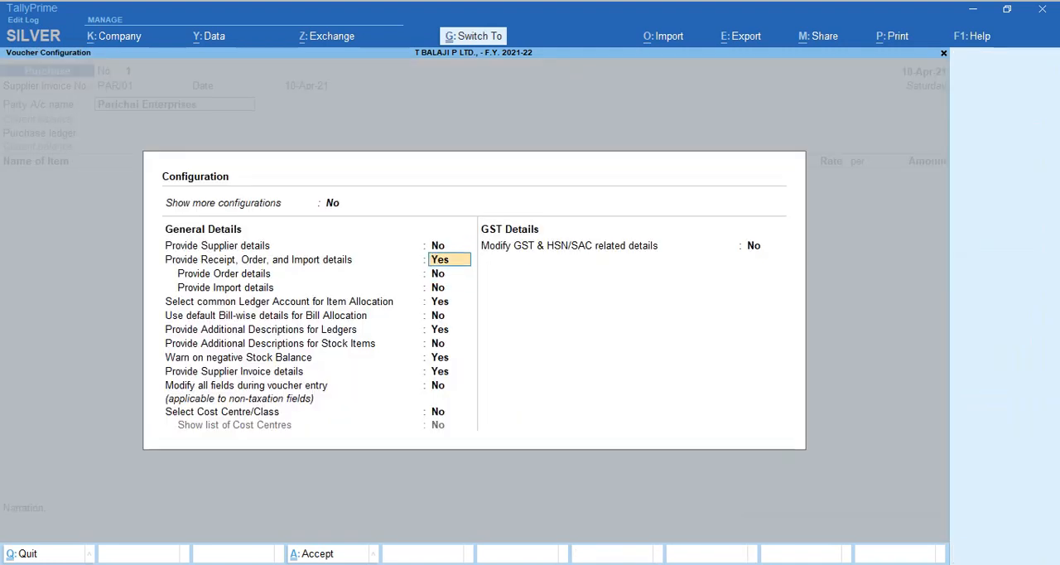
pyautogui.hotkey('ctrl', 'a')
# Select receipt note MRN 01 dated 2-Apr-21 for the party and keep GST LOCAL PURCHASE as the purchase ledger.
pyautogui.press('Return')
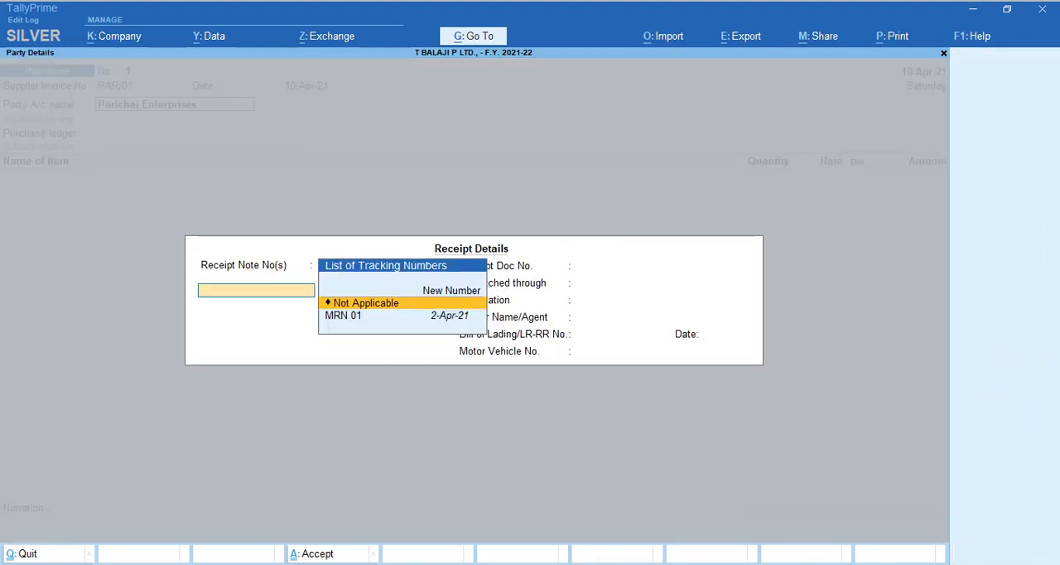
pyautogui.press('Down')
pyautogui.press('Return')
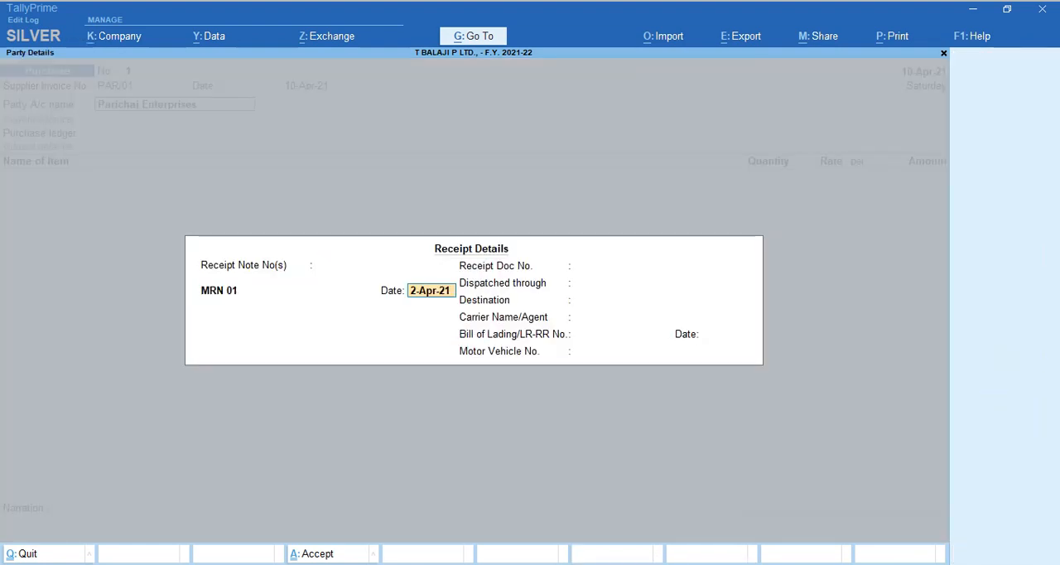
pyautogui.hotkey('ctrl', 'a')
pyautogui.press('Return')
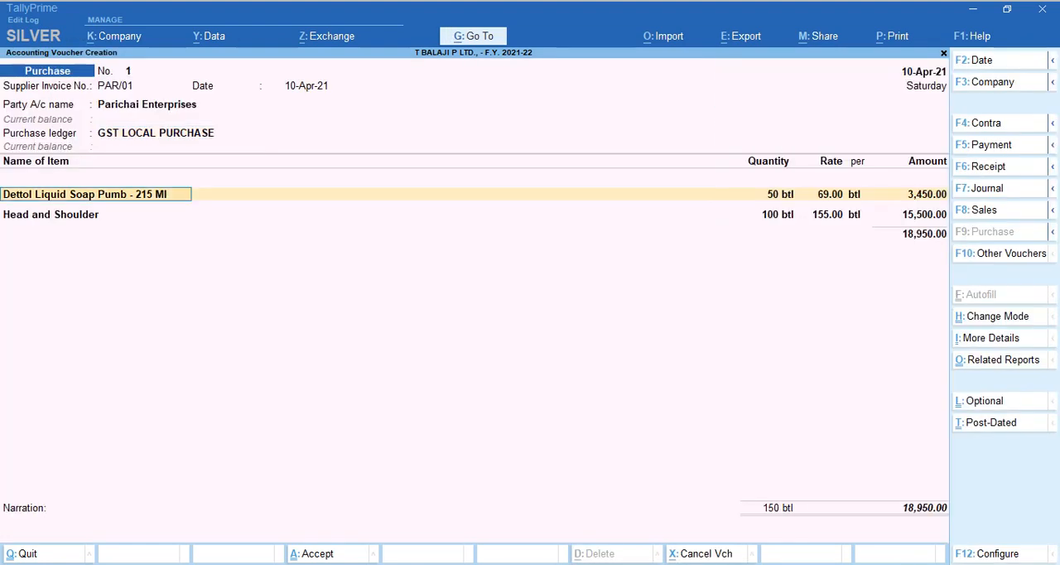
# Confirm the MRN 01 allocations at Kathra: Dettol 50 btl at 69.00 and Head and Shoulder 100 btl at 155.00.
pyautogui.press('Return')
pyautogui.press('Return')
pyautogui.press('Return')
pyautogui.press('Return')
pyautogui.press('Return')
pyautogui.press('Return')
pyautogui.press('Return')
pyautogui.press('Return')
pyautogui.press('Return')
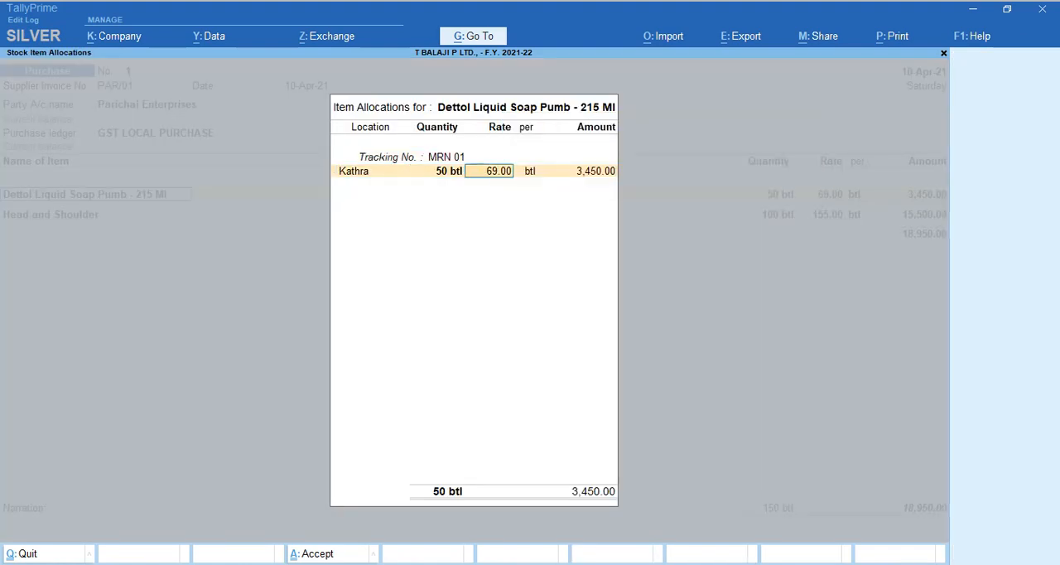
pyautogui.press('Return')
pyautogui.press('Return')
pyautogui.press('Return')
pyautogui.press('Return')
pyautogui.press('Return')
pyautogui.press('Return')
pyautogui.press('Return')
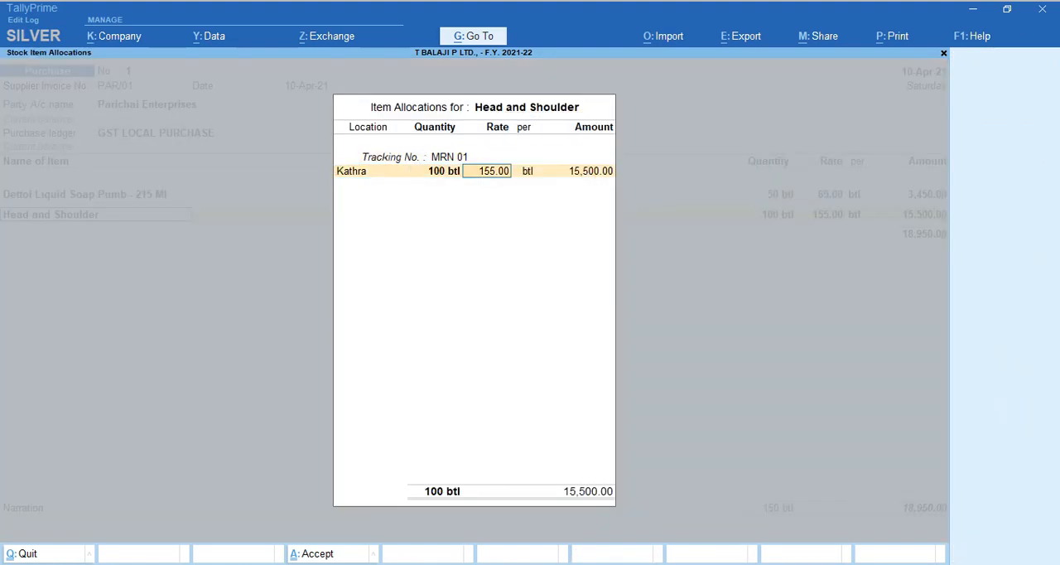
pyautogui.press('Return')
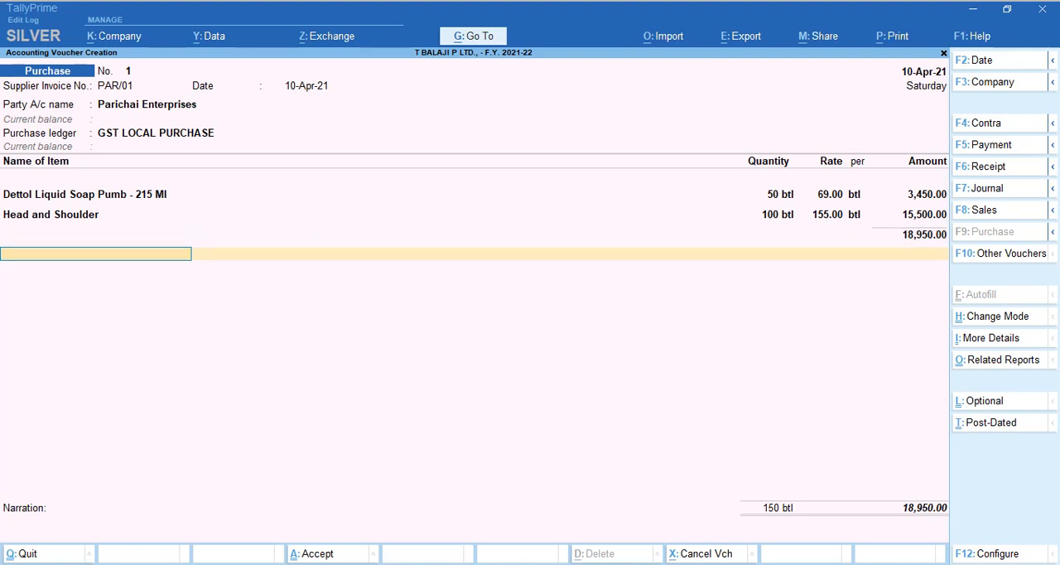
# Add the Input CGST ledger below the purchased items and leave its description empty.
pyautogui.write('IN')
pyautogui.press('Down')
pyautogui.press('Return')
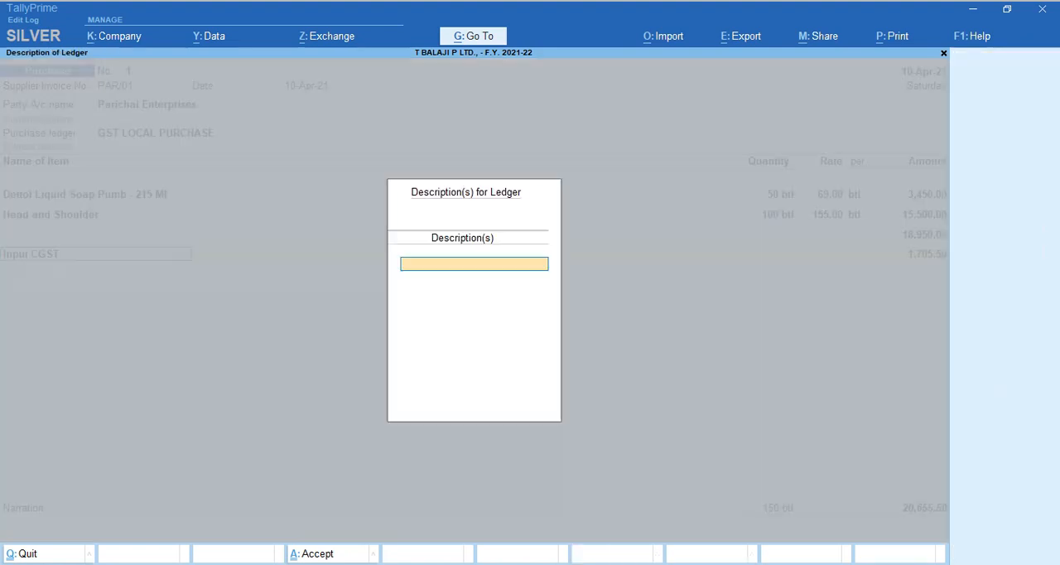
pyautogui.press('Return')
# Add the Input SGST ledger below Input CGST and leave its description empty.
pyautogui.press('Return')
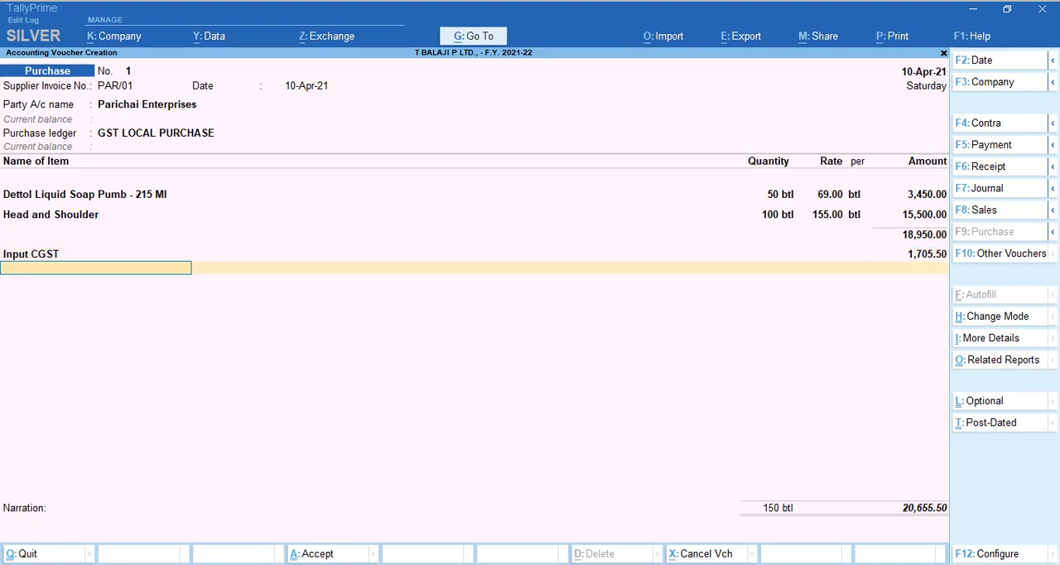
pyautogui.write('Inp')
pyautogui.press('Down')
pyautogui.press('Down')
pyautogui.press('Return')
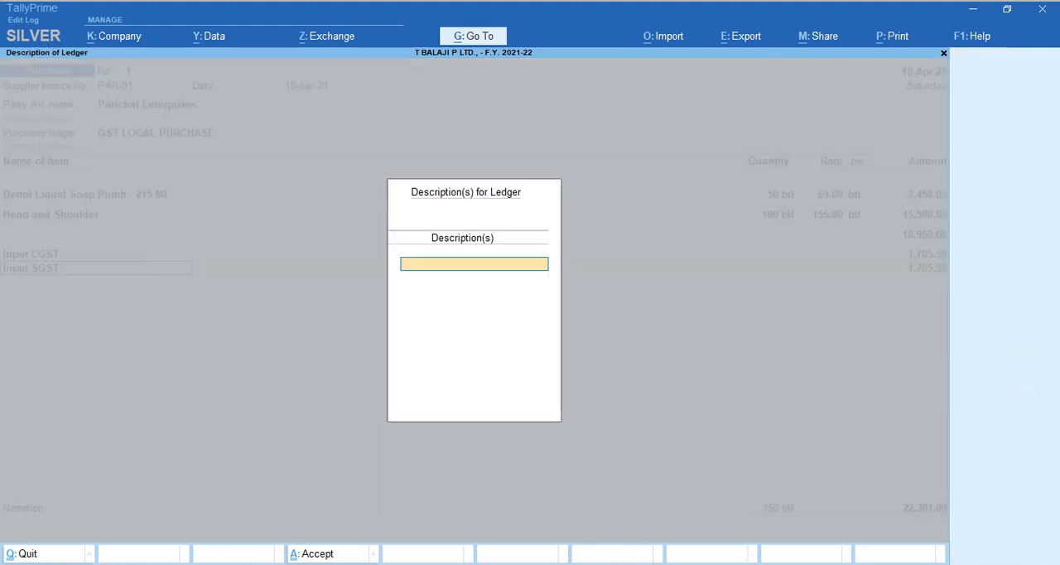
pyautogui.press('Return')
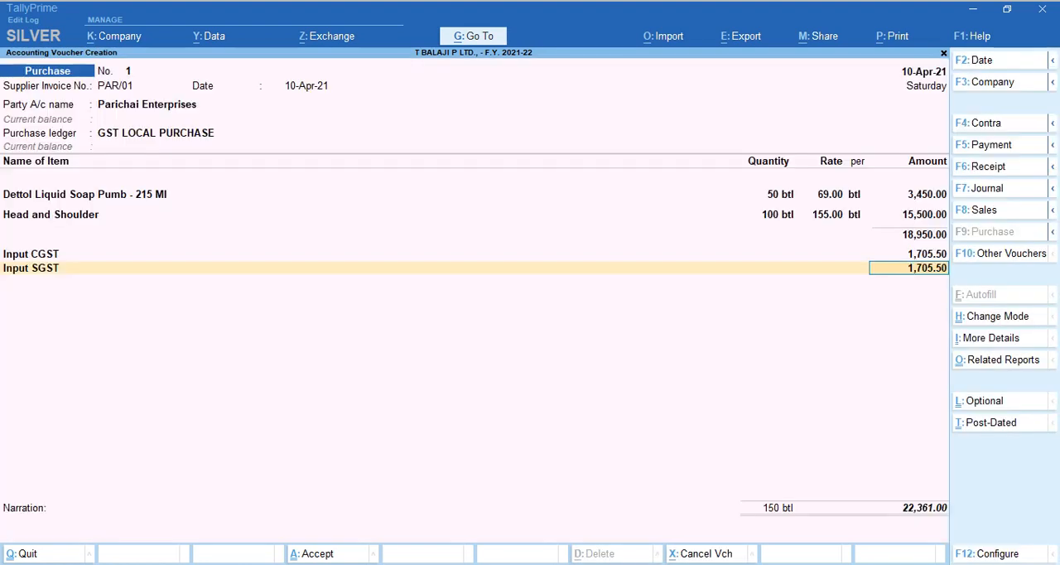
# Turn off additional descriptions for ledgers in the Purchase voucher configuration and save the setting.
pyautogui.press('BackSpace')
pyautogui.press('F12')
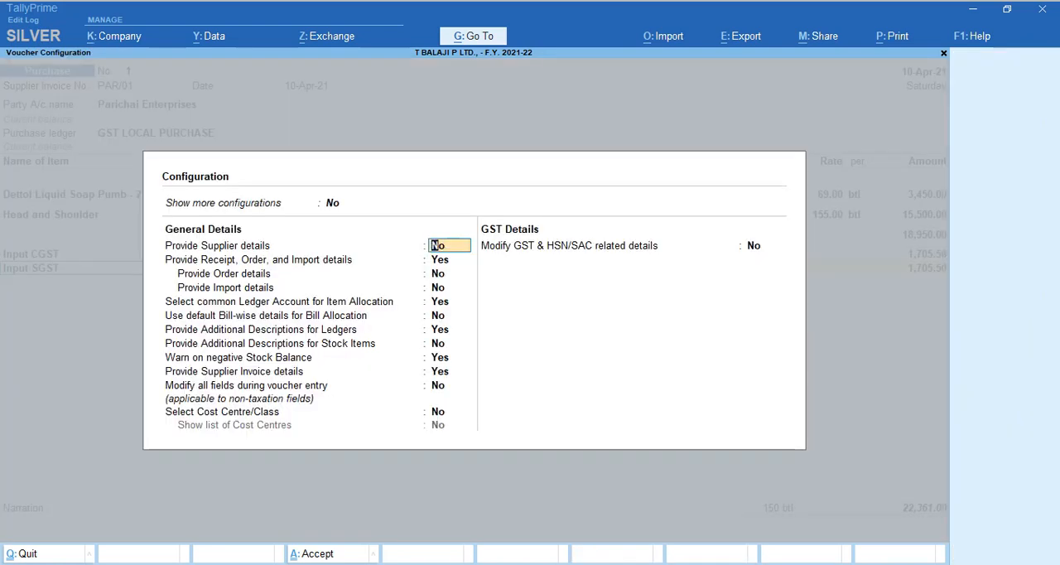
pyautogui.press('Down')
pyautogui.press('Down')
pyautogui.press('Down')
pyautogui.press('Down')
pyautogui.press('Down')
pyautogui.press('Down')
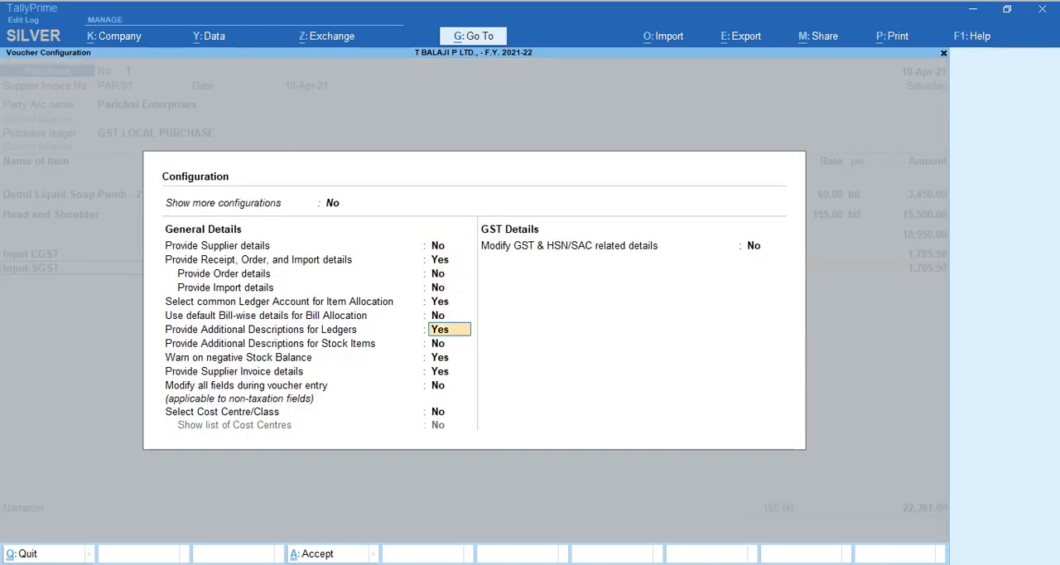
pyautogui.write('n')
pyautogui.press('Return')
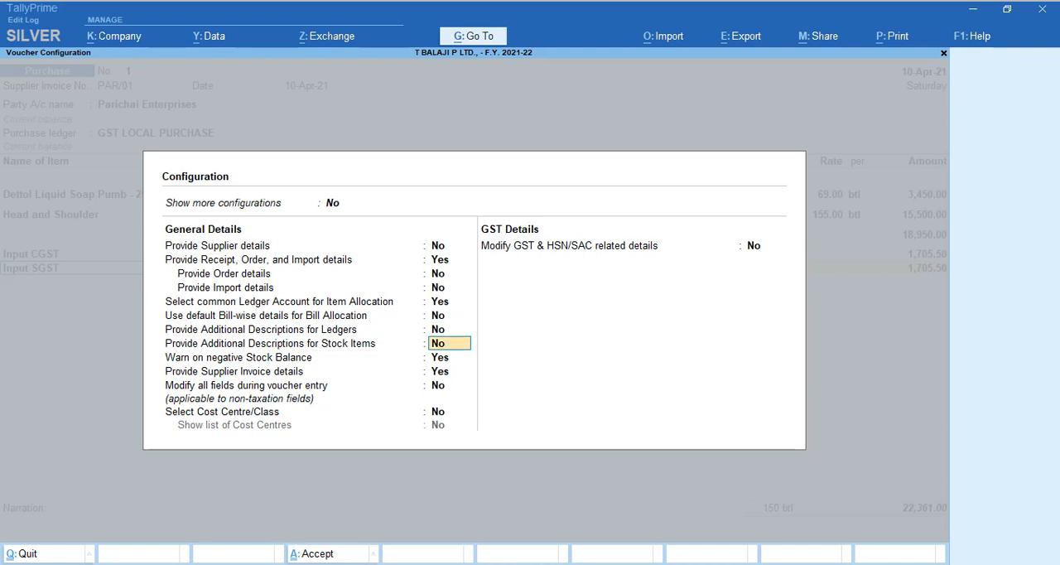
pyautogui.hotkey('ctrl', 'a')
pyautogui.press('Return')
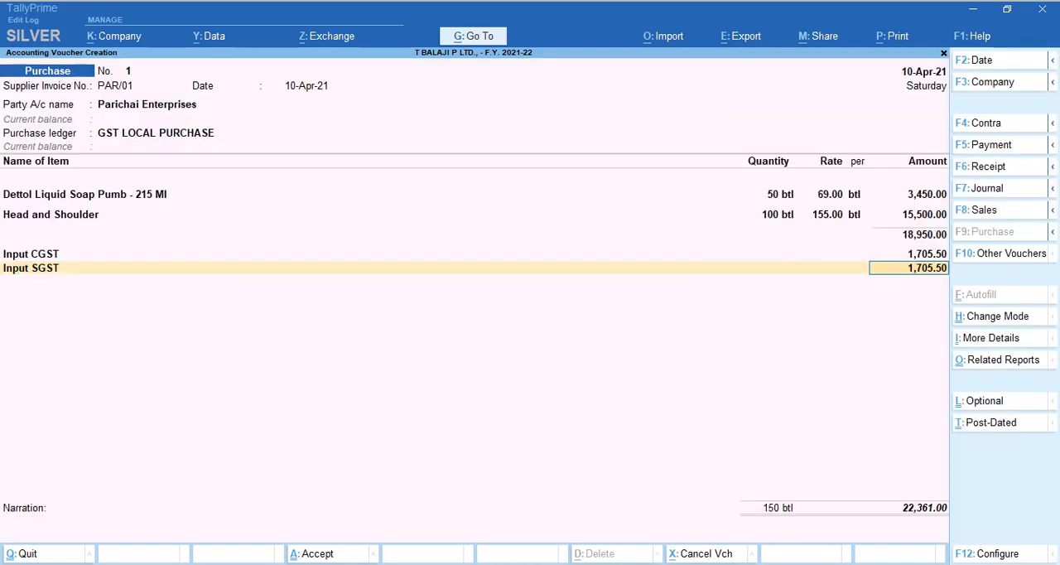
# Finish the ledger entries, accept bill reference PAR/01 as New Ref with 30 days, and save the Purchase voucher without narration.
pyautogui.press('Return')
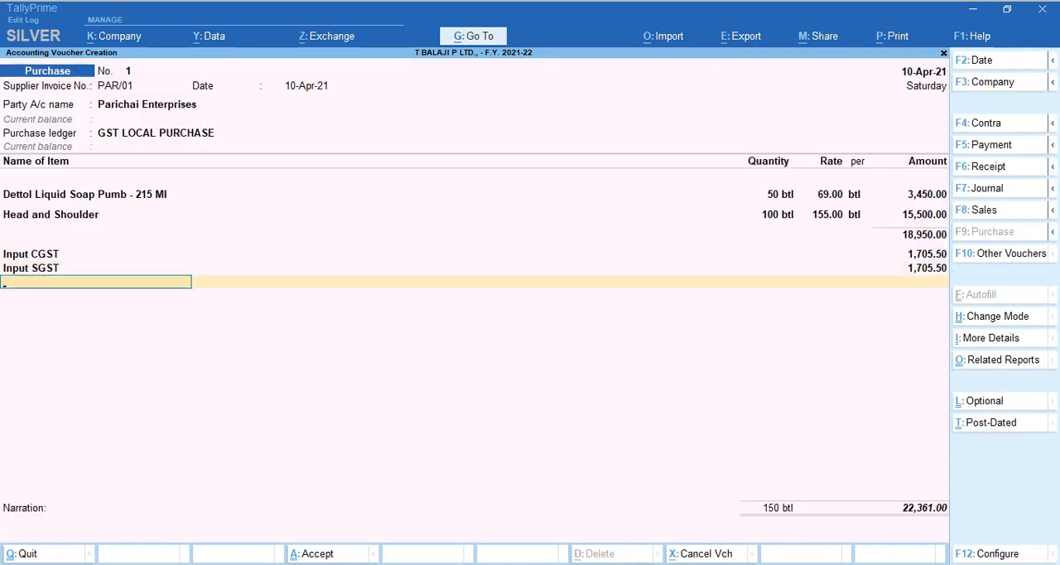
pyautogui.press('Return')
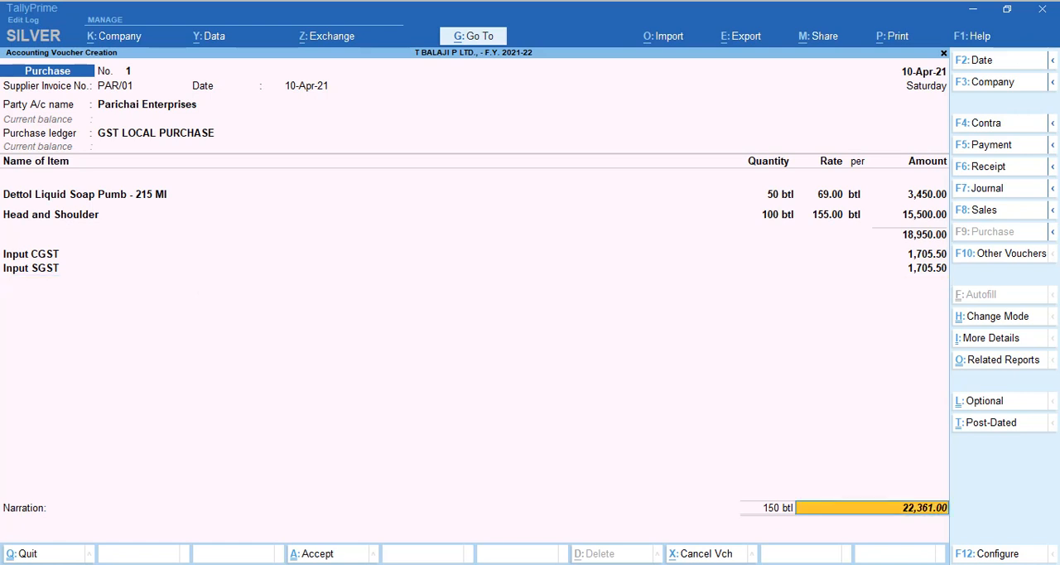
pyautogui.press('Return')
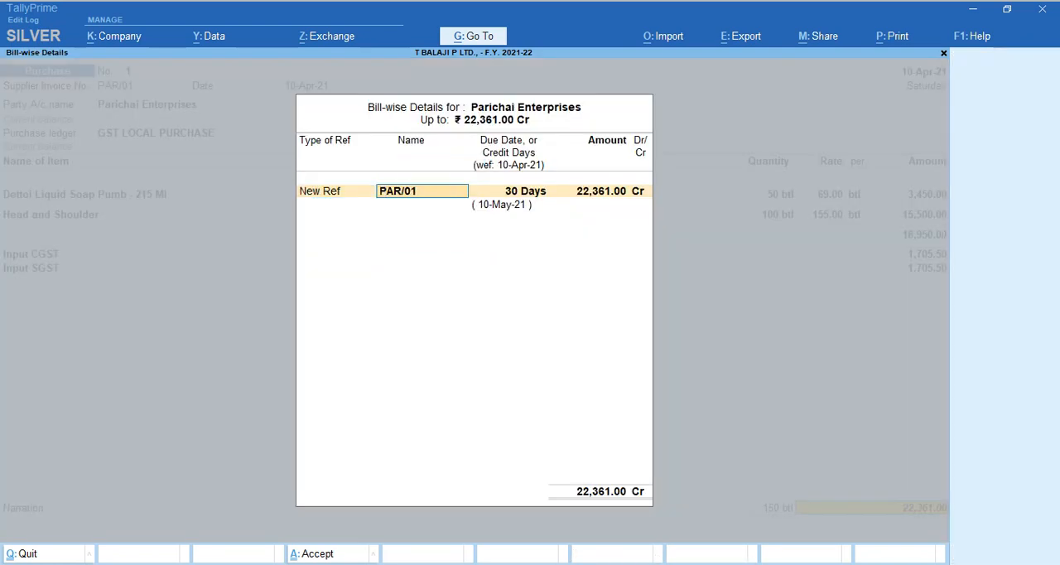
pyautogui.press('Return')
pyautogui.press('Return')
pyautogui.press('Return')
pyautogui.press('Return')
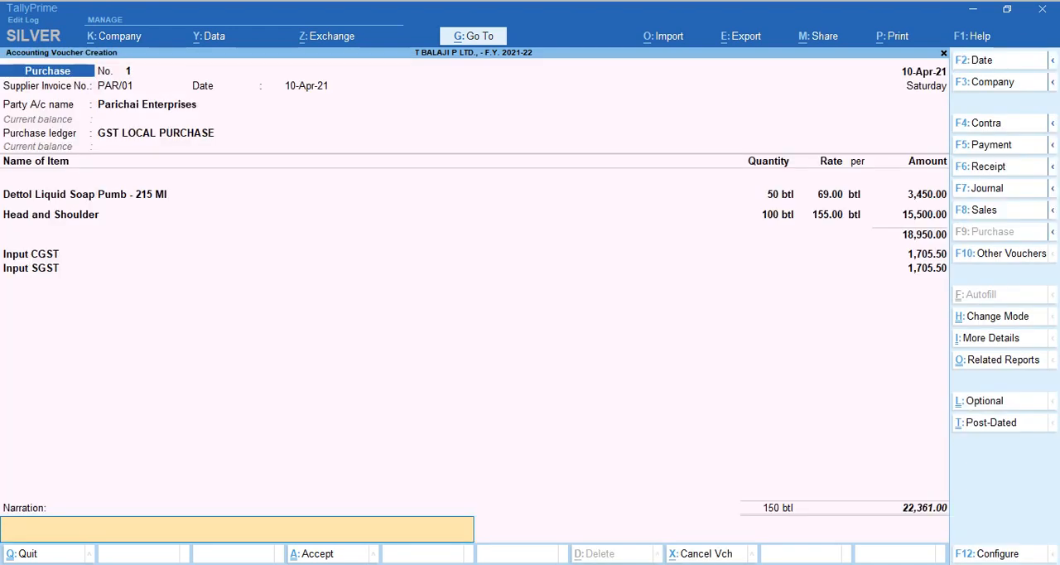
pyautogui.press('Return')
pyautogui.press('Return')
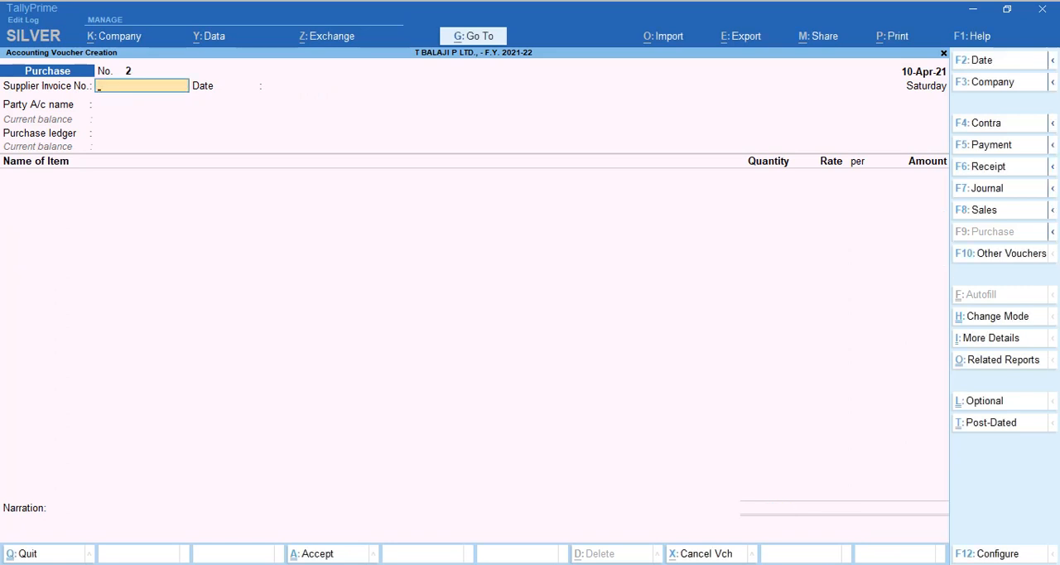
# Switch to the Excel workflow sheet and review the seller and purchaser stages through Amount payable, returning to TallyPrime.
pyautogui.press('alt')
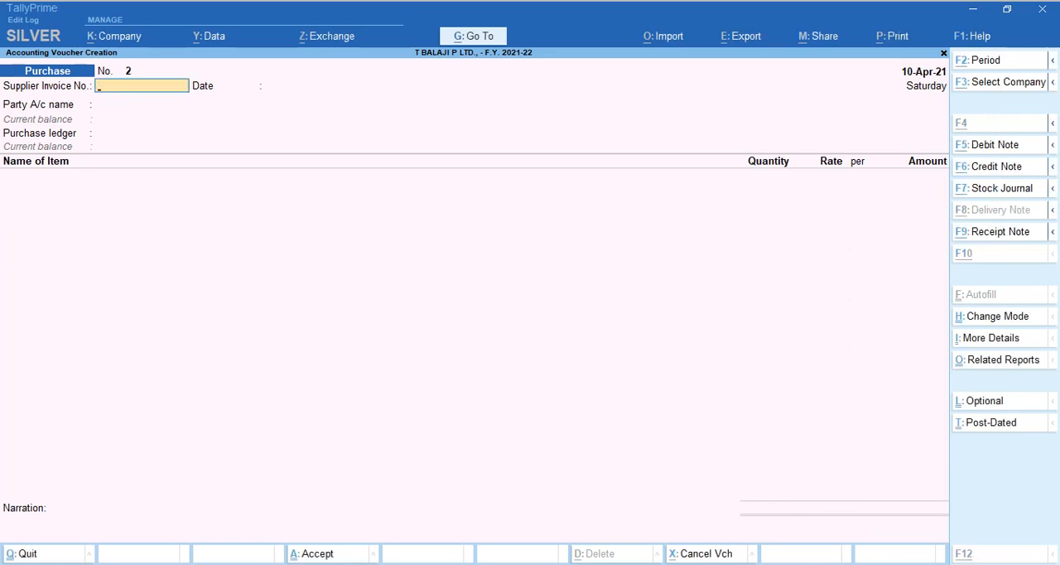
pyautogui.hotkey('alt', 'Tab')
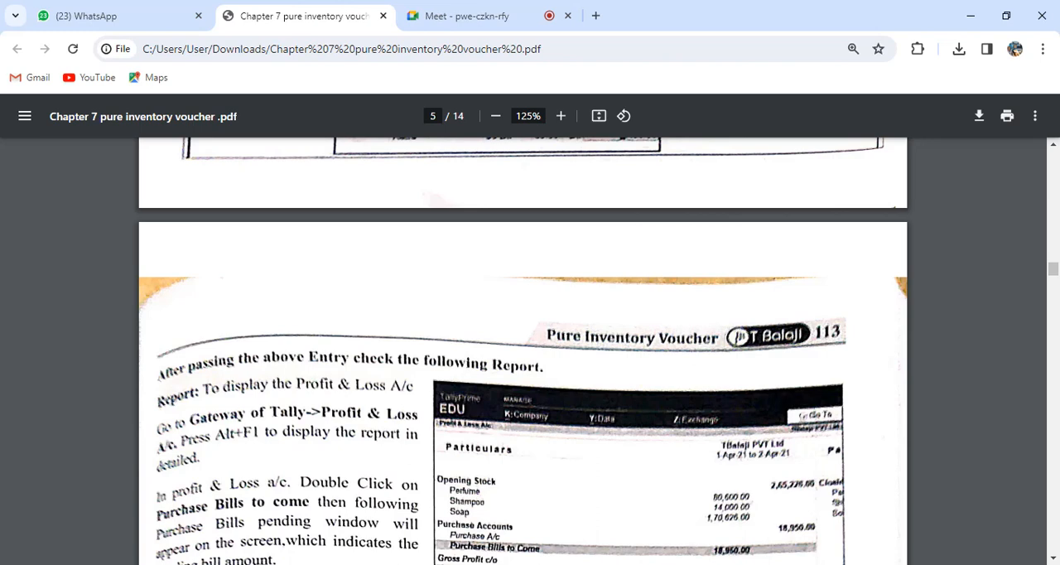
pyautogui.hotkey('alt', 'Tab')
pyautogui.hotkey('alt', 'Tab')
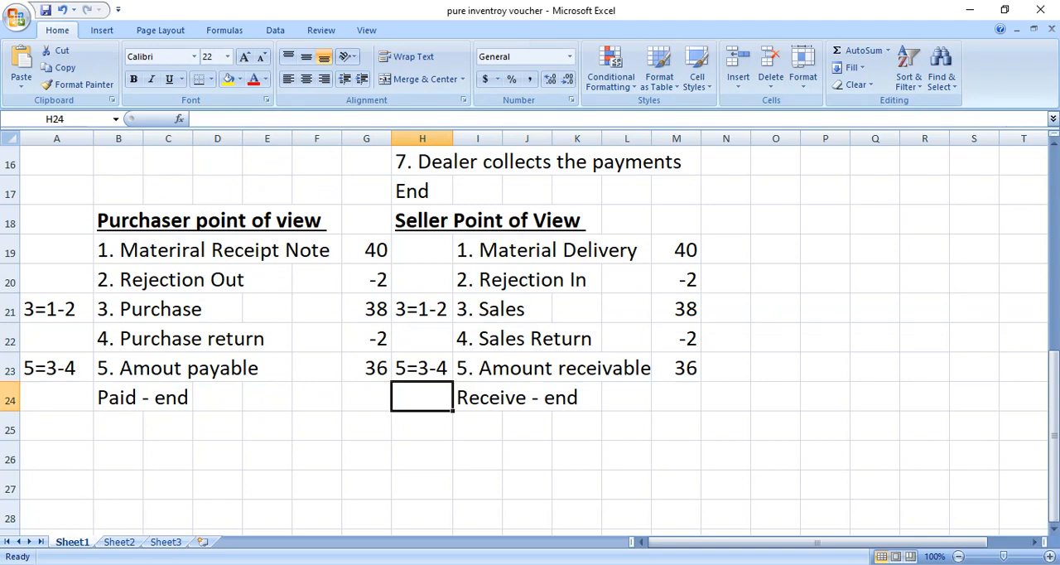
pyautogui.click(502, 250)
pyautogui.click(502, 279)
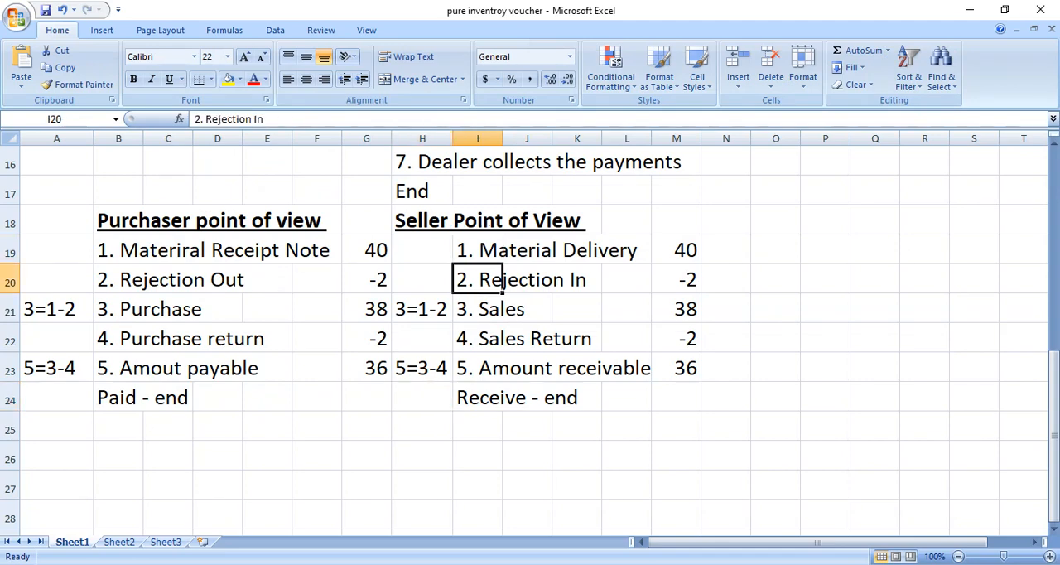
pyautogui.click(502, 309)
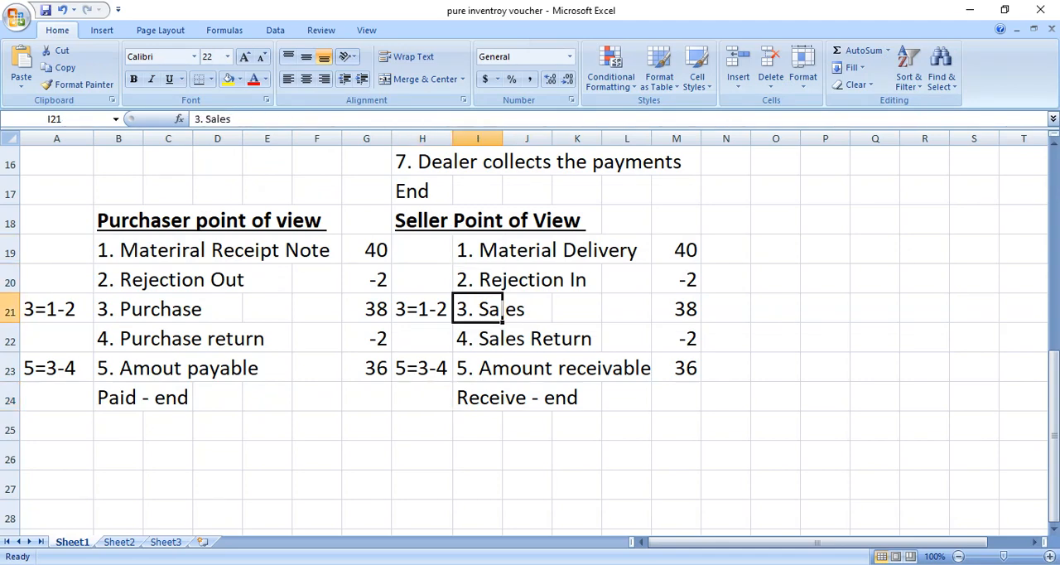
pyautogui.click(166, 309)
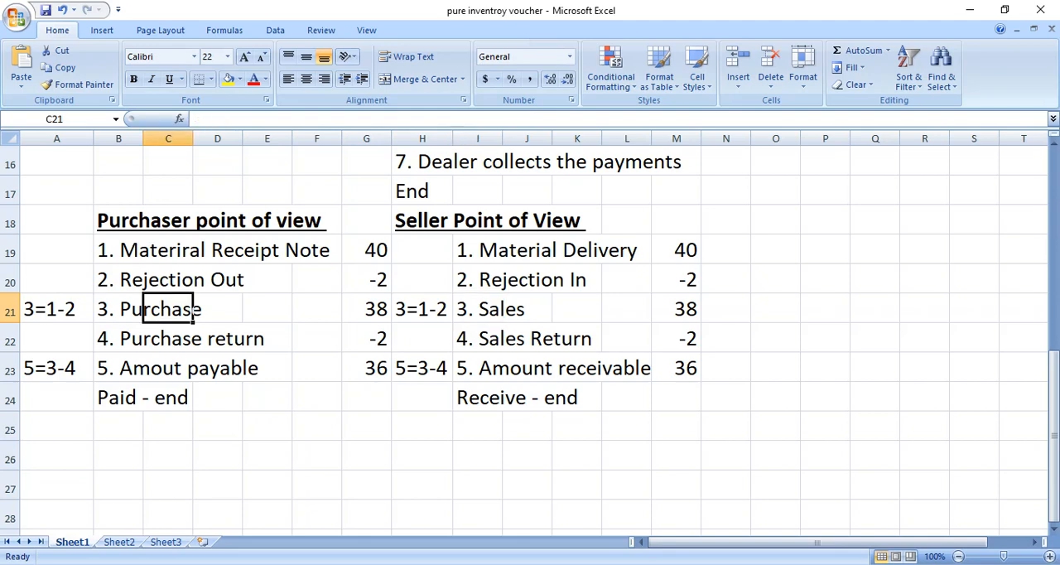
pyautogui.click(125, 338)
pyautogui.click(122, 367)
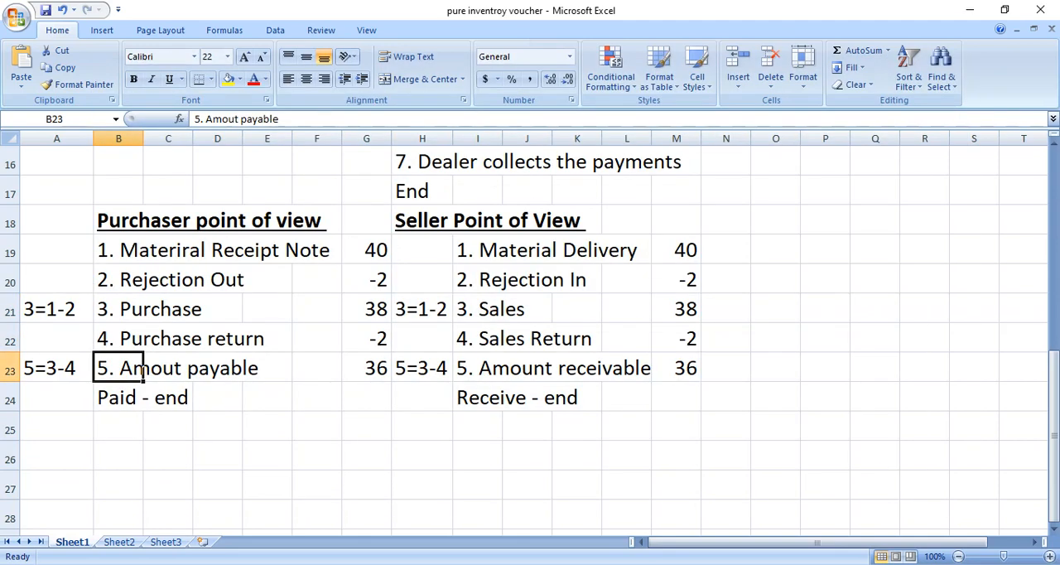
pyautogui.hotkey('alt', 'Tab')
pyautogui.hotkey('alt', 'Tab')
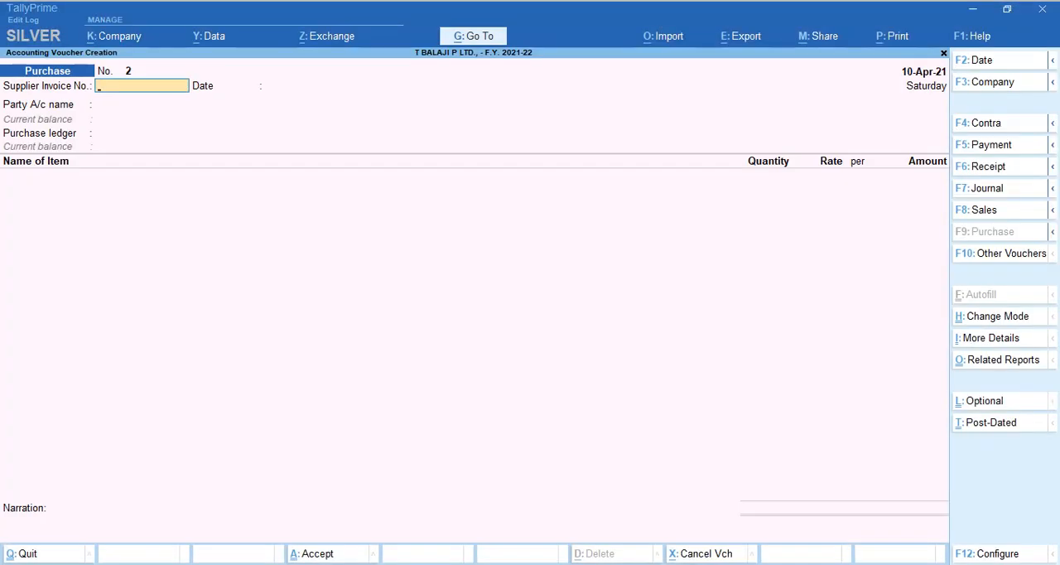
# Set the voucher date to 30-Apr-21 and start a Payment voucher.
pyautogui.press('F2')
pyautogui.write('30-4')
pyautogui.press('Return')
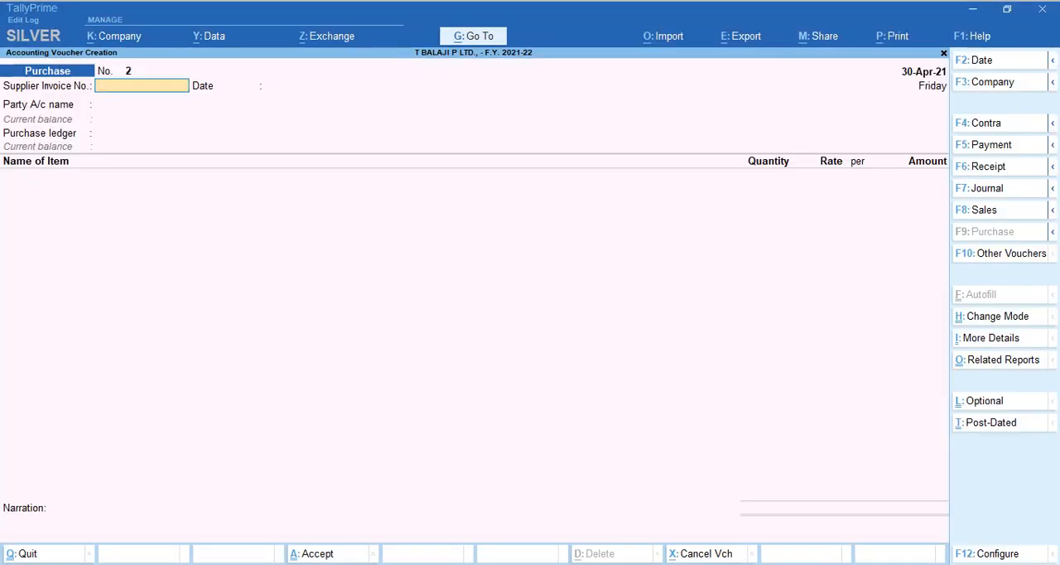
pyautogui.press('F5')
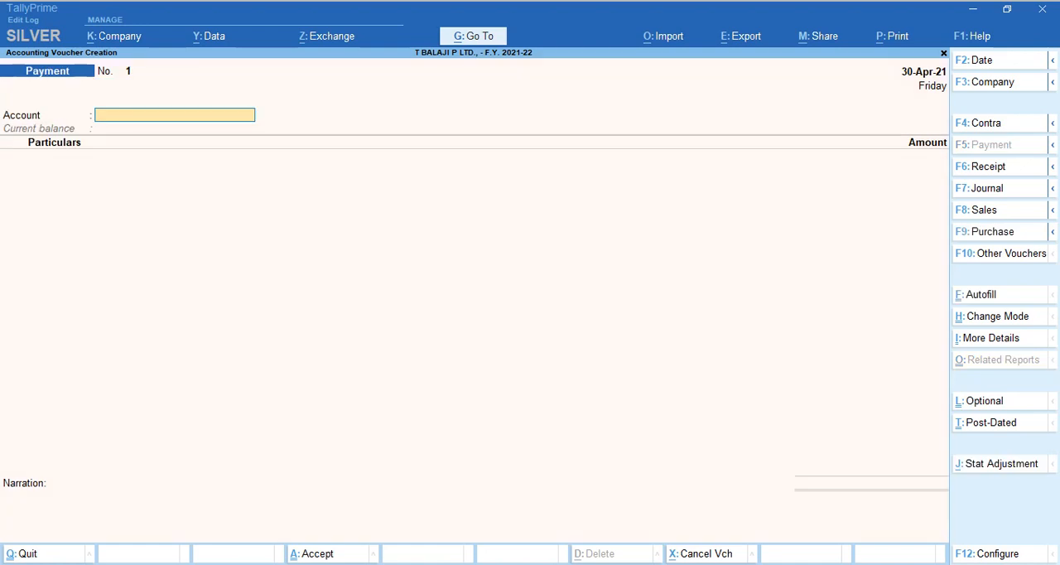
pyautogui.press('Return')
pyautogui.press('Return')
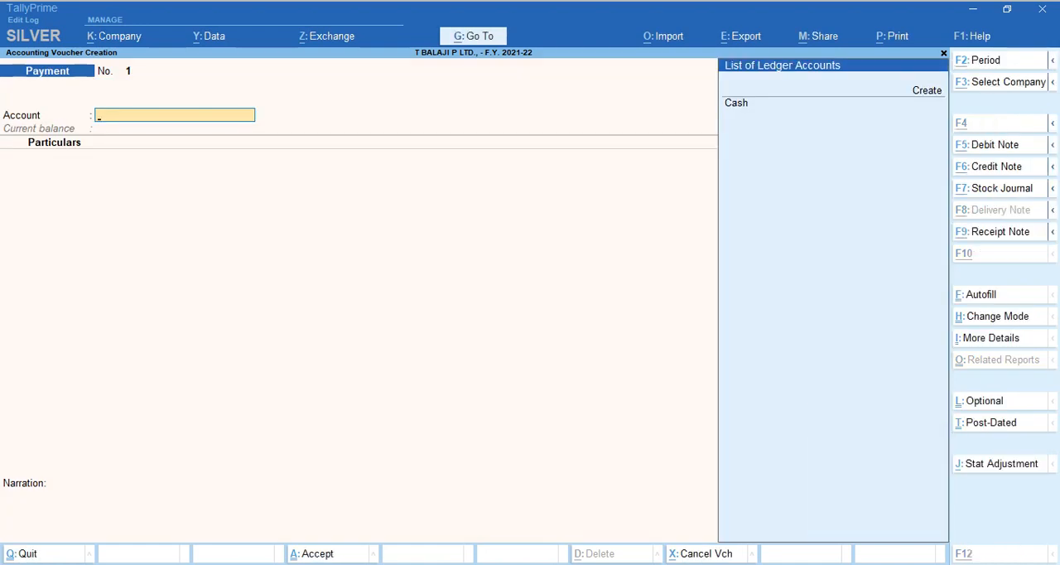
# Create a ledger named Pnb Od A/c under Bank OD A/c with an OD limit of 2,00,000.
pyautogui.hotkey('alt', 'c')
pyautogui.write('Pnb')
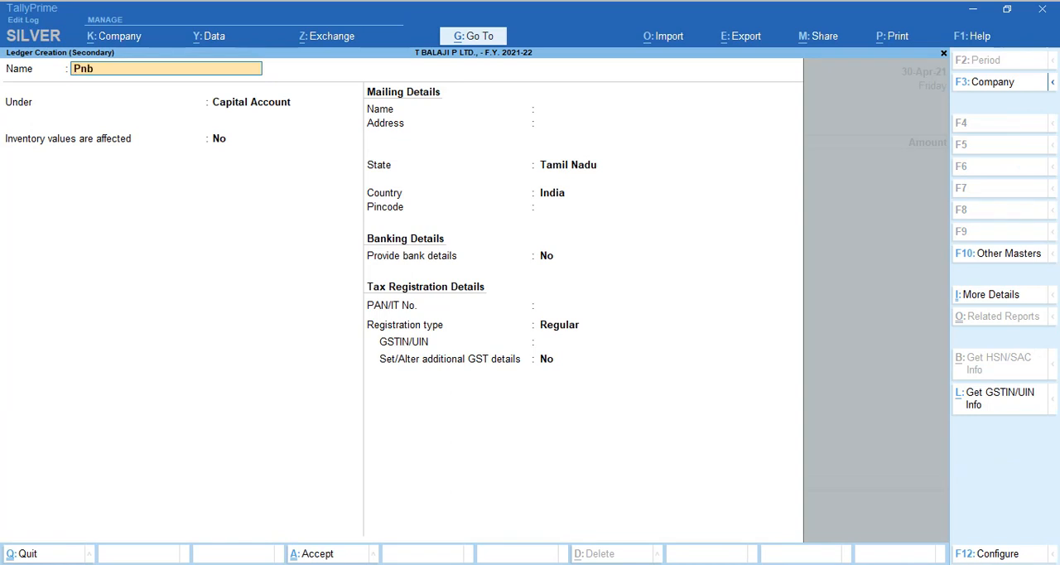
pyautogui.write(' Od a/c')
pyautogui.press('Return')
pyautogui.write('Od')
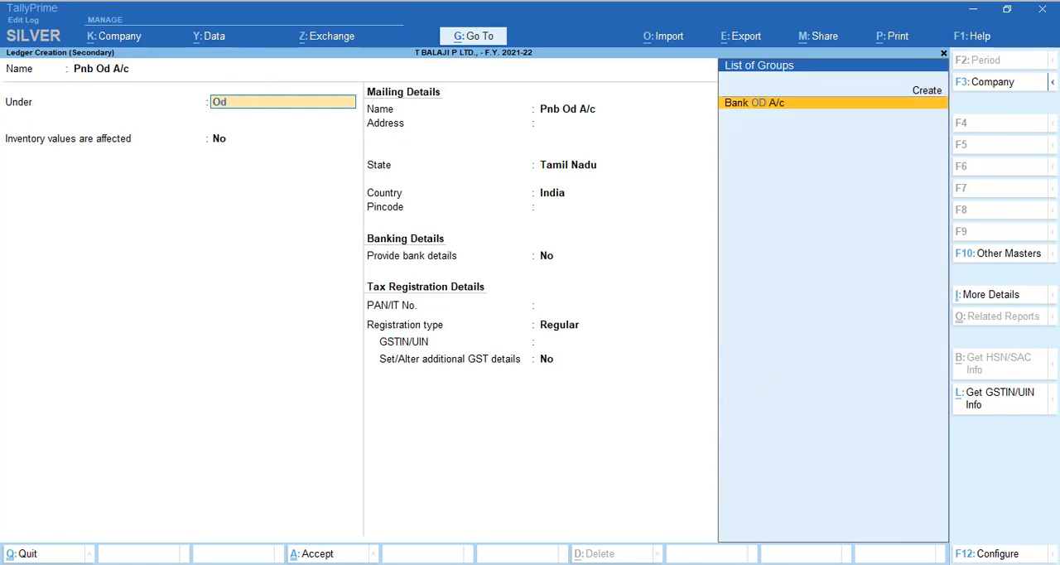
pyautogui.press('Return')
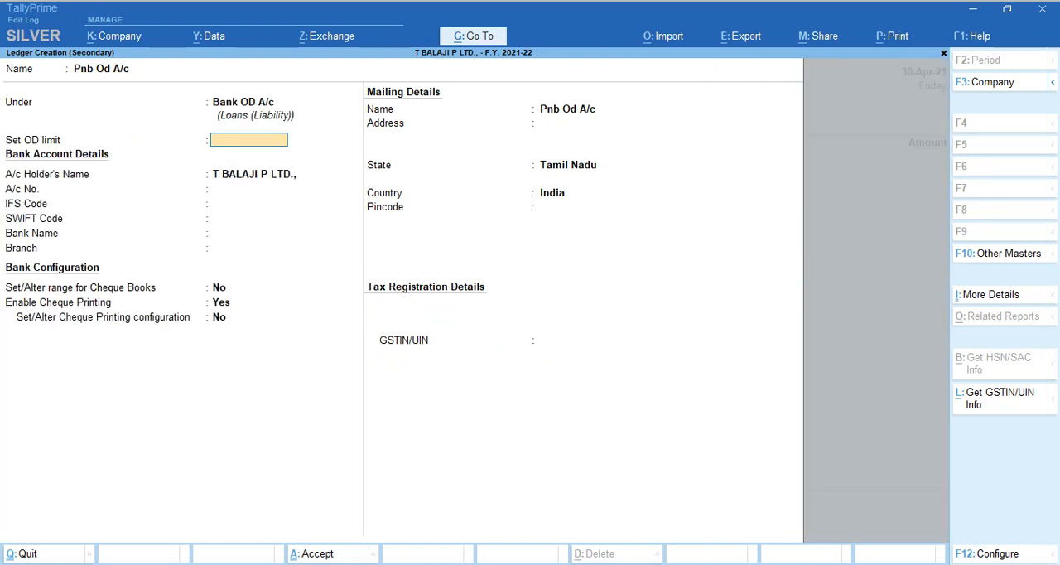
pyautogui.write('200000')
pyautogui.press('Return')
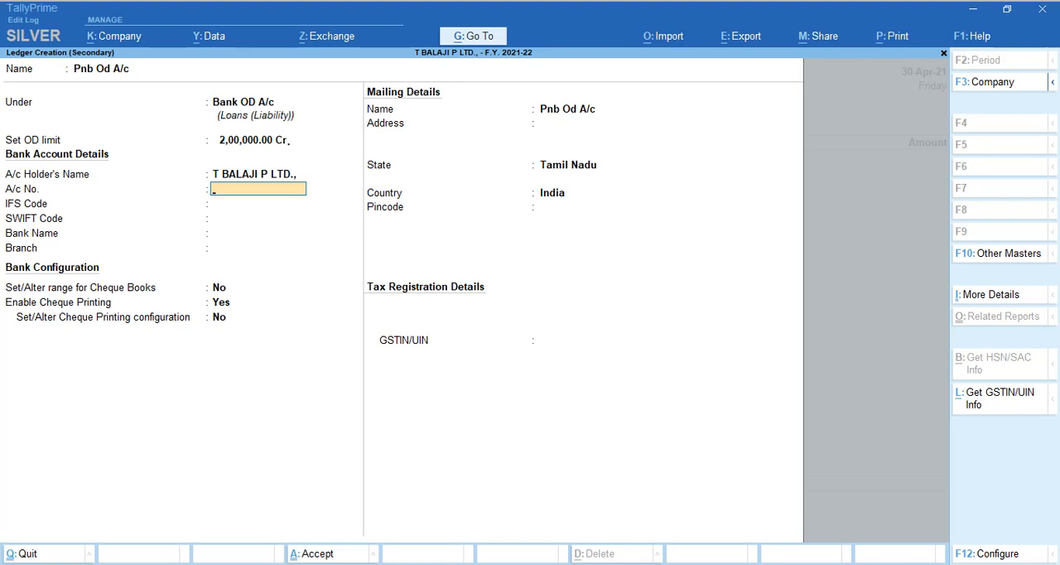
# Enter the bank account number and IFS code PUNB0254300, leaving SWIFT code empty and bank name Not Applicable.
pyautogui.press('Return')
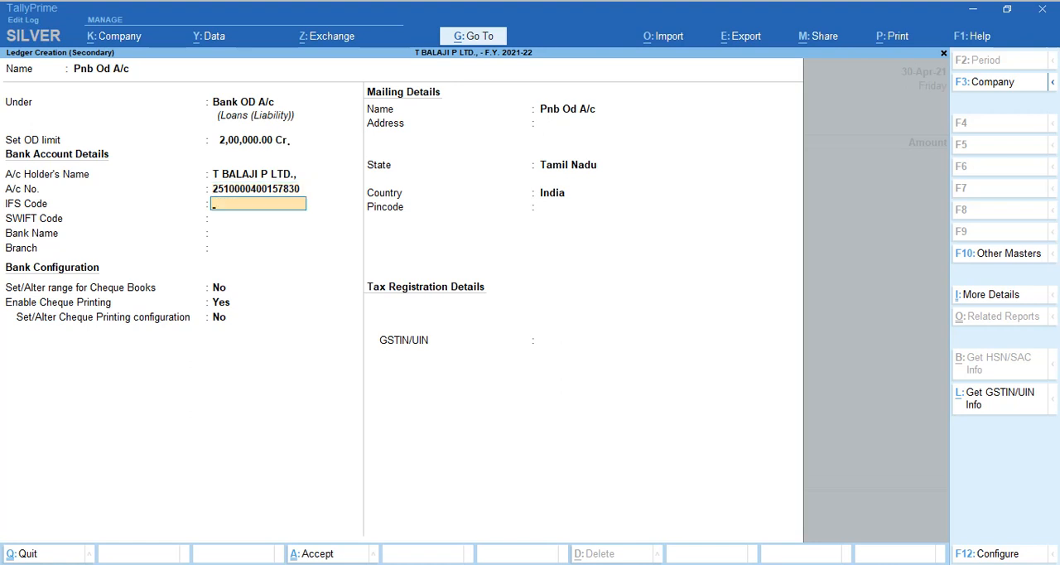
pyautogui.write('PUNB0254300')
pyautogui.press('Return')
pyautogui.press('Return')
pyautogui.press('Return')
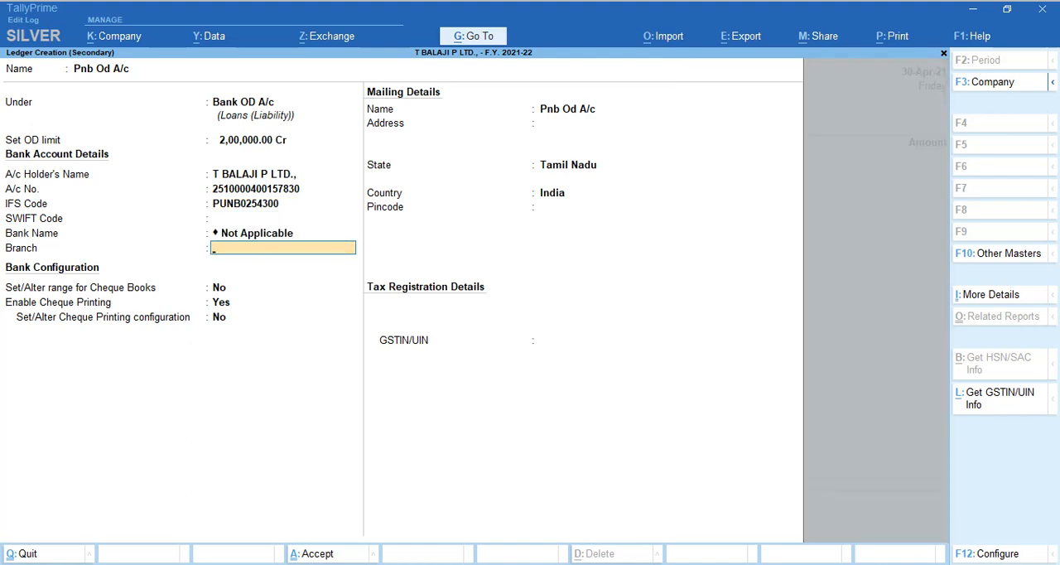
pyautogui.press('BackSpace')
pyautogui.write('PU')
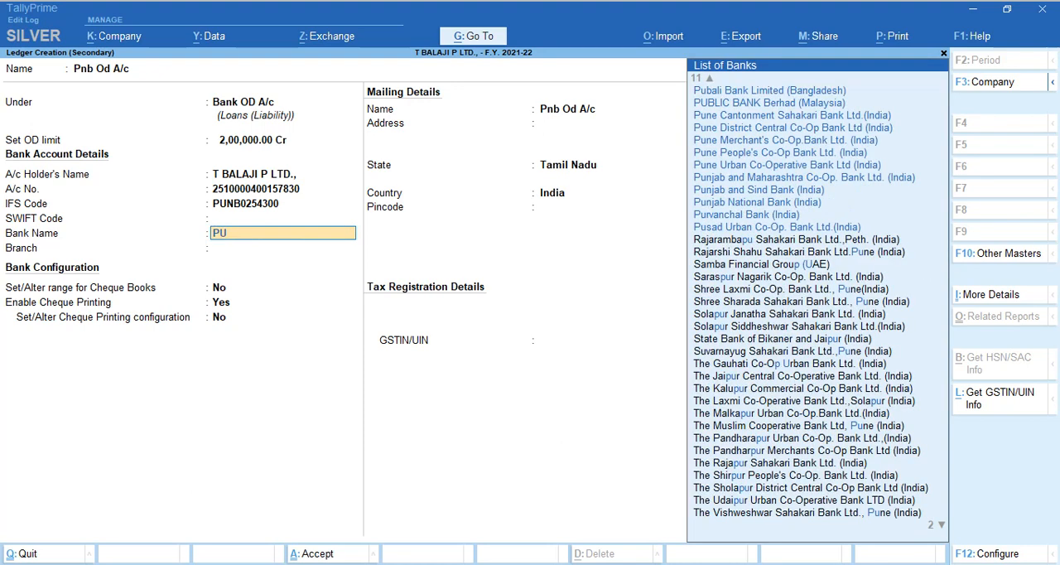
pyautogui.write('NJ')
pyautogui.press('BackSpace')
pyautogui.press('BackSpace')
pyautogui.press('BackSpace')
pyautogui.press('BackSpace')
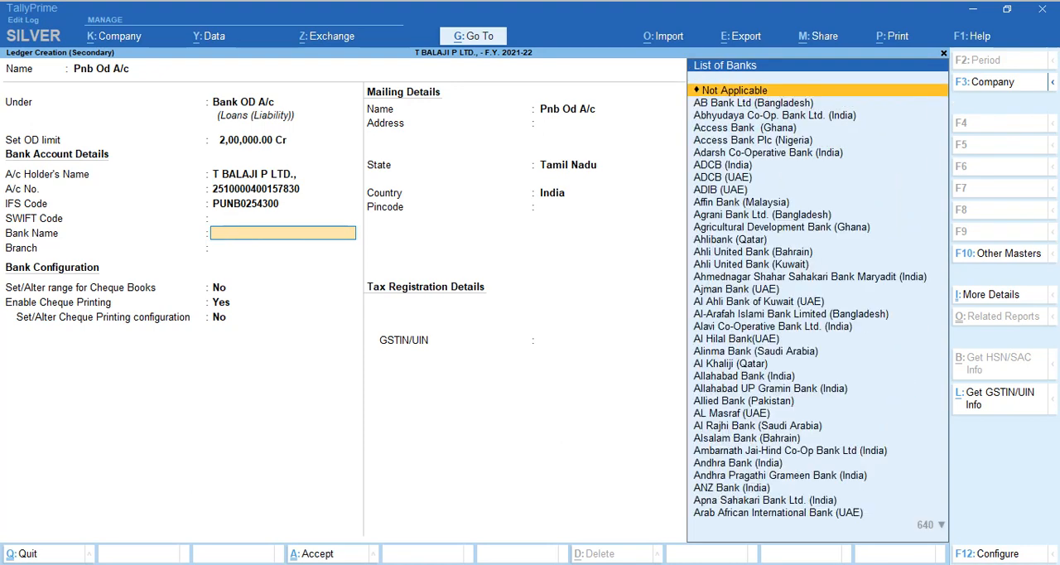
pyautogui.press('Return')
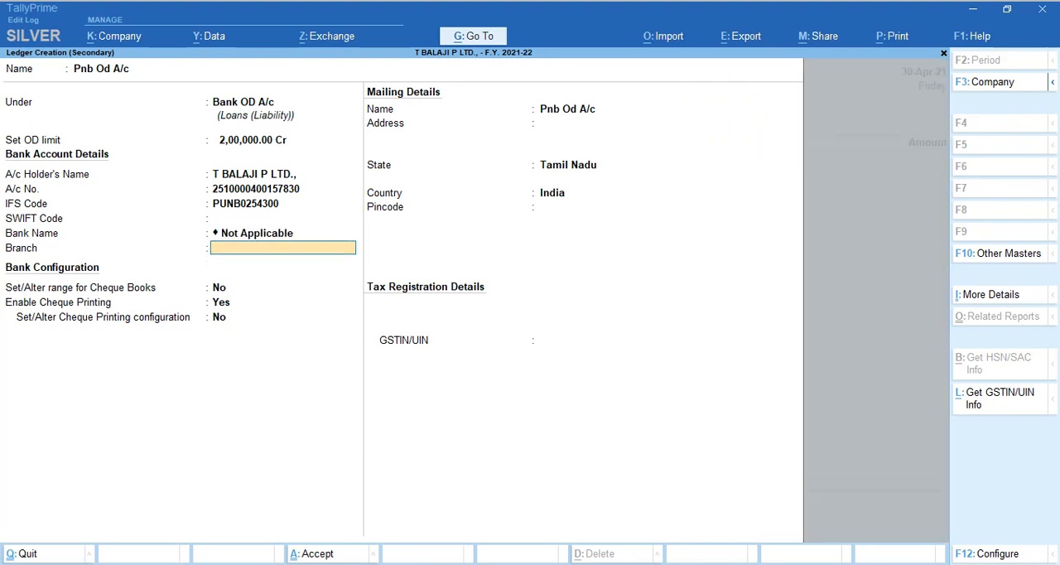
# Set the bank branch to NUNGAMBAKKAM and enable setting the cheque book range for the ledger.
pyautogui.write('NUNGAMBAKKAM')
pyautogui.press('Return')
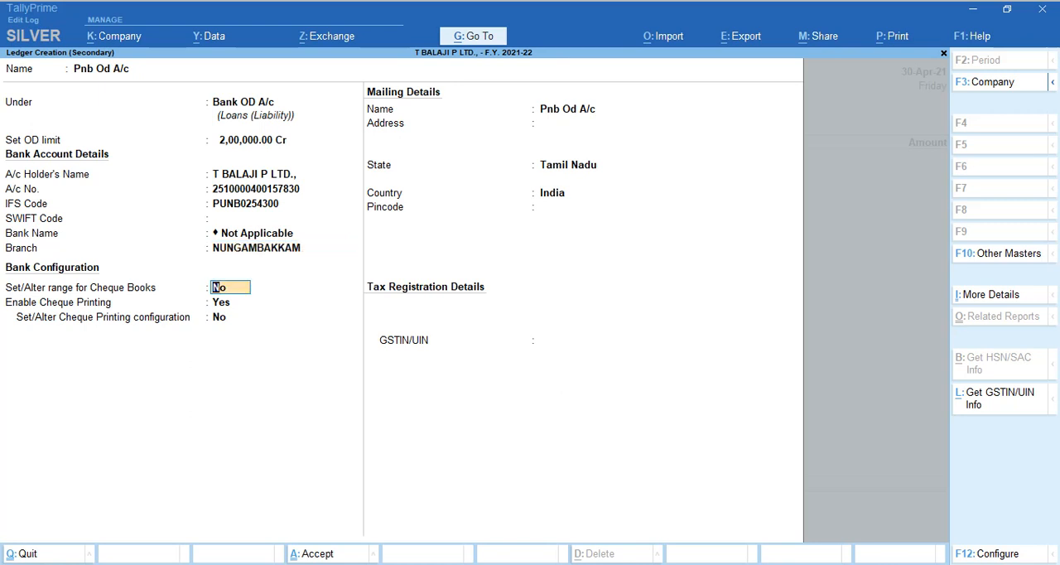
pyautogui.press('y')
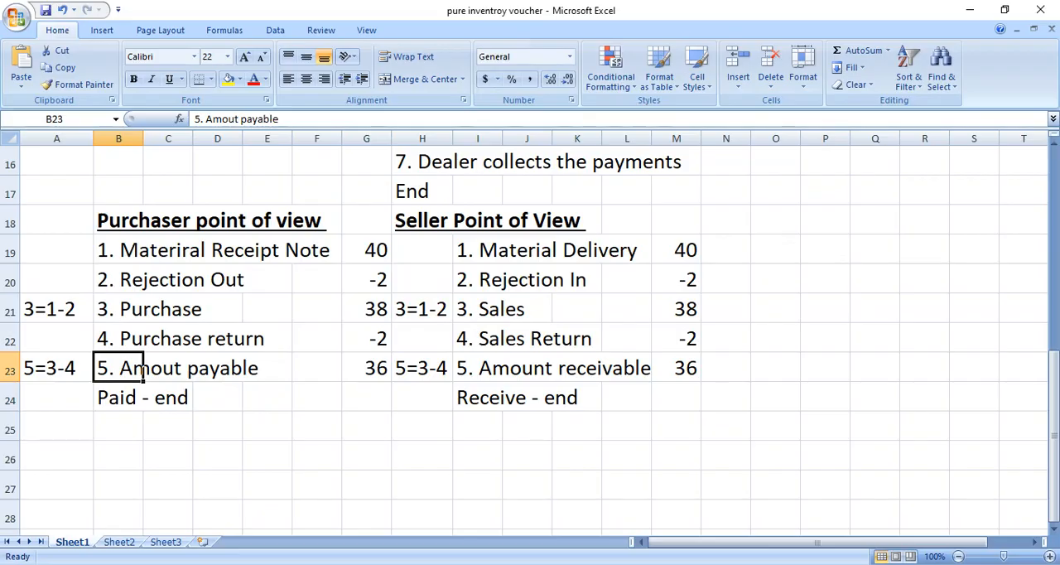
# Switch to the Google Meet call, admit the waiting participant, and return to the Chapter 7 PDF.
pyautogui.hotkey('alt', 'Tab')
pyautogui.press('Tab')
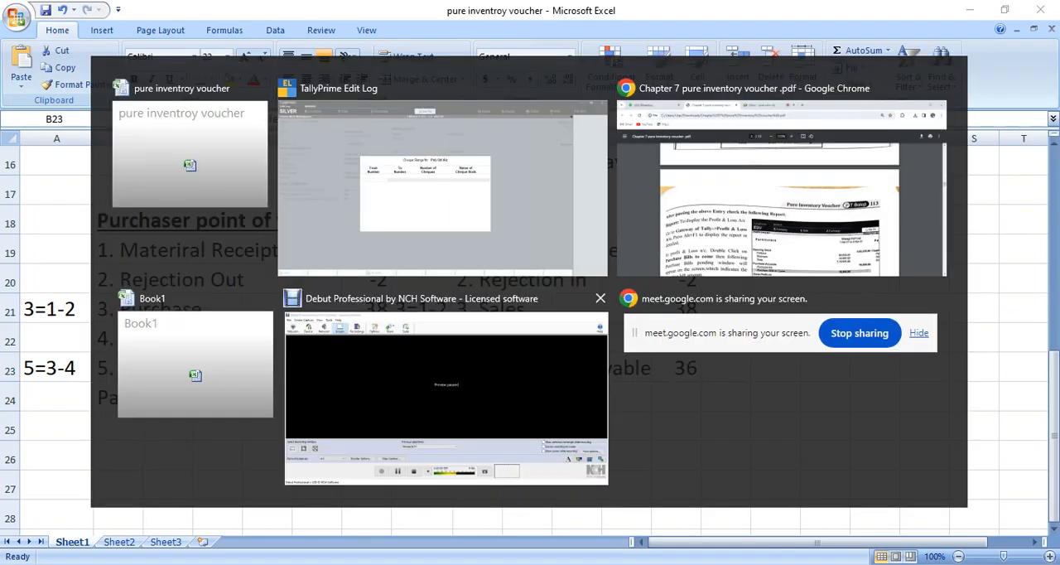
pyautogui.click(467, 15)
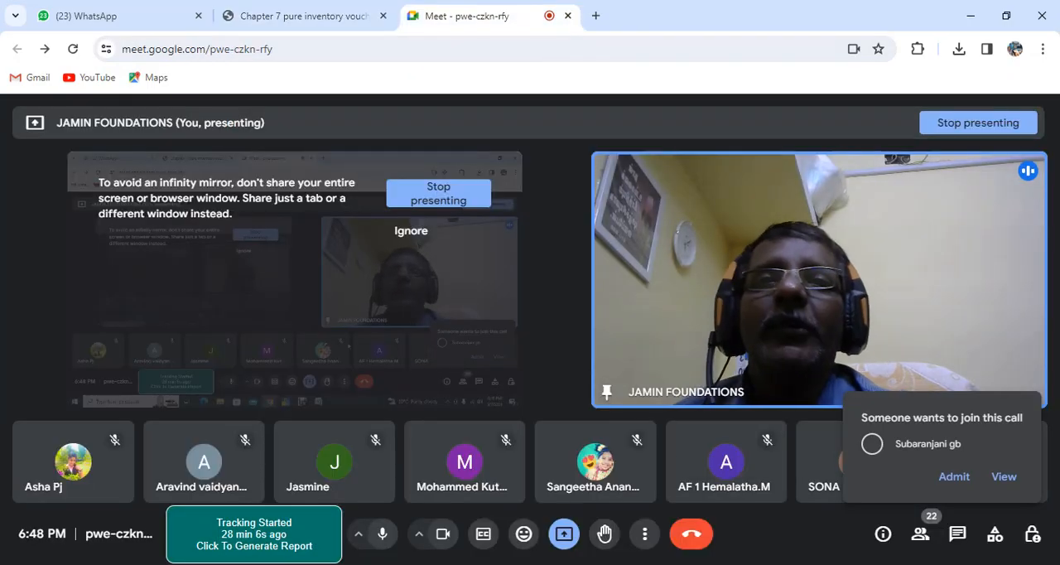
pyautogui.click(955, 476)
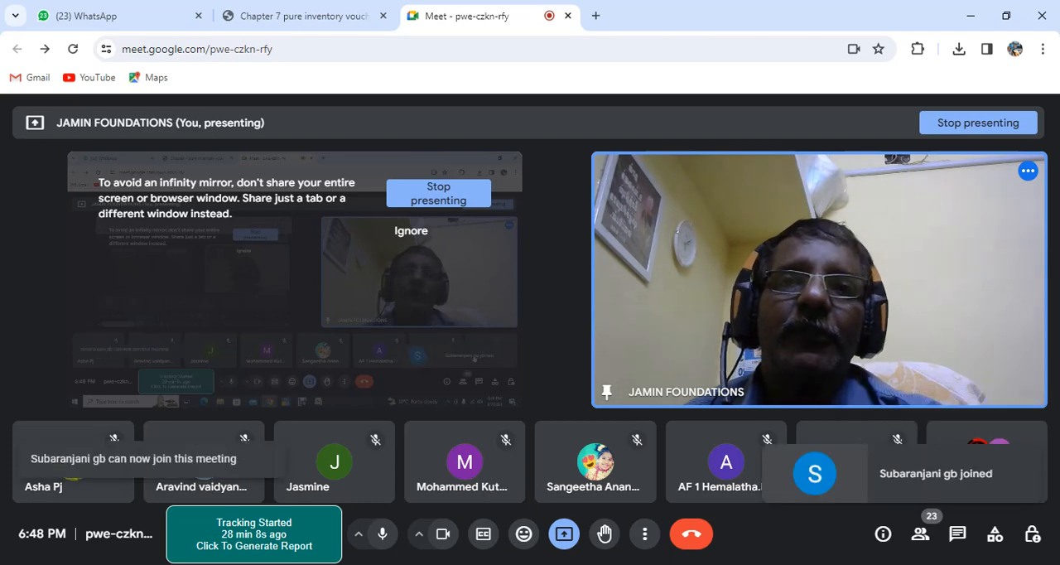
pyautogui.click(299, 15)
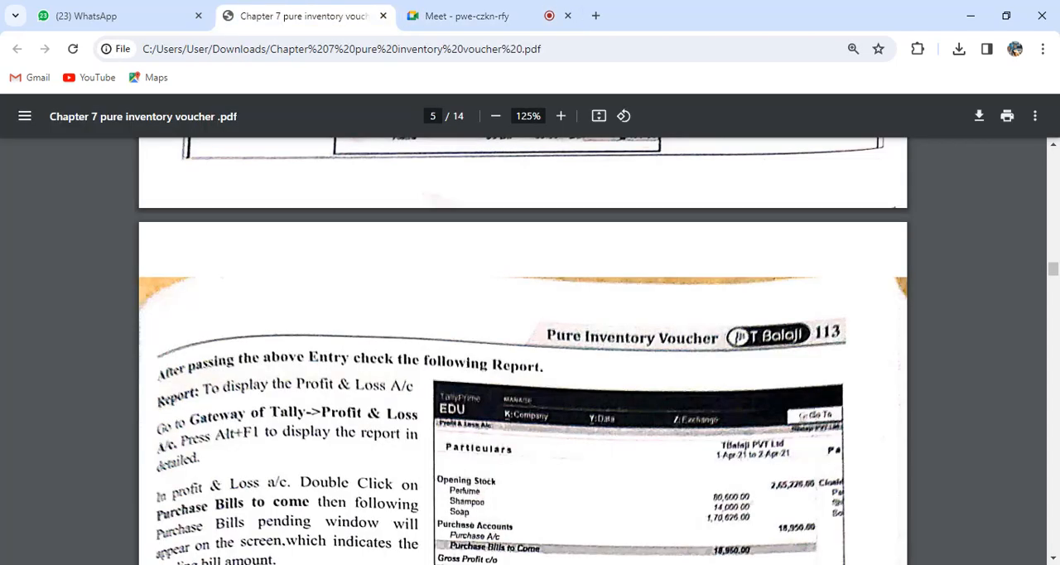
# Switch to TallyPrime and set the Pnb Od A/c cheque range from 120101 to 120200, naming the cheque book BOOK NO:.
pyautogui.hotkey('alt', 'Tab')
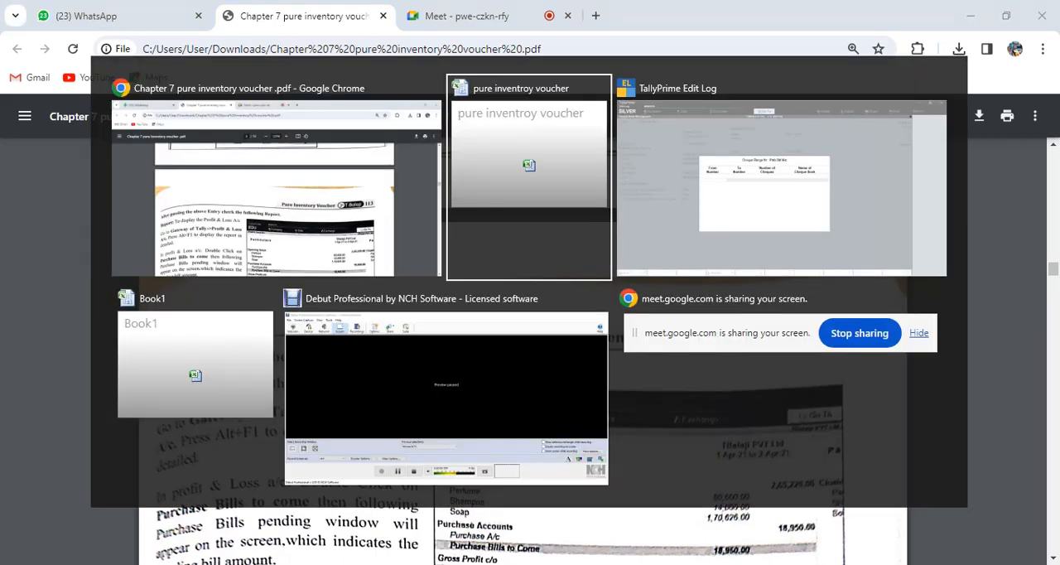
pyautogui.write('120')
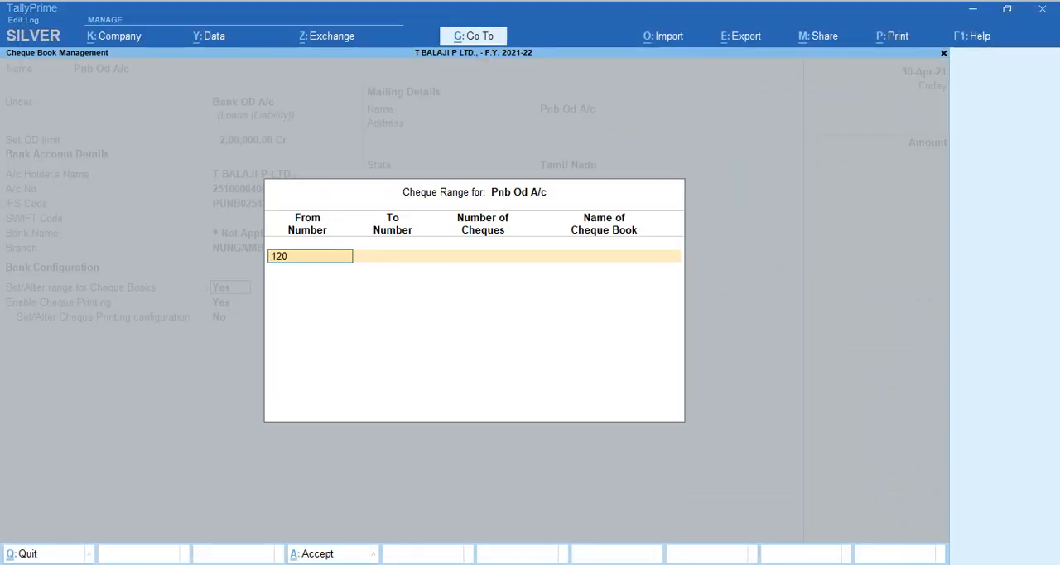
pyautogui.write('0101')
pyautogui.press('BackSpace')
pyautogui.press('BackSpace')
pyautogui.press('BackSpace')
pyautogui.press('BackSpace')
pyautogui.press('BackSpace')
pyautogui.press('BackSpace')
pyautogui.write('0')
pyautogui.press('BackSpace')
pyautogui.press('BackSpace')
pyautogui.write('120101')
pyautogui.press('Return')
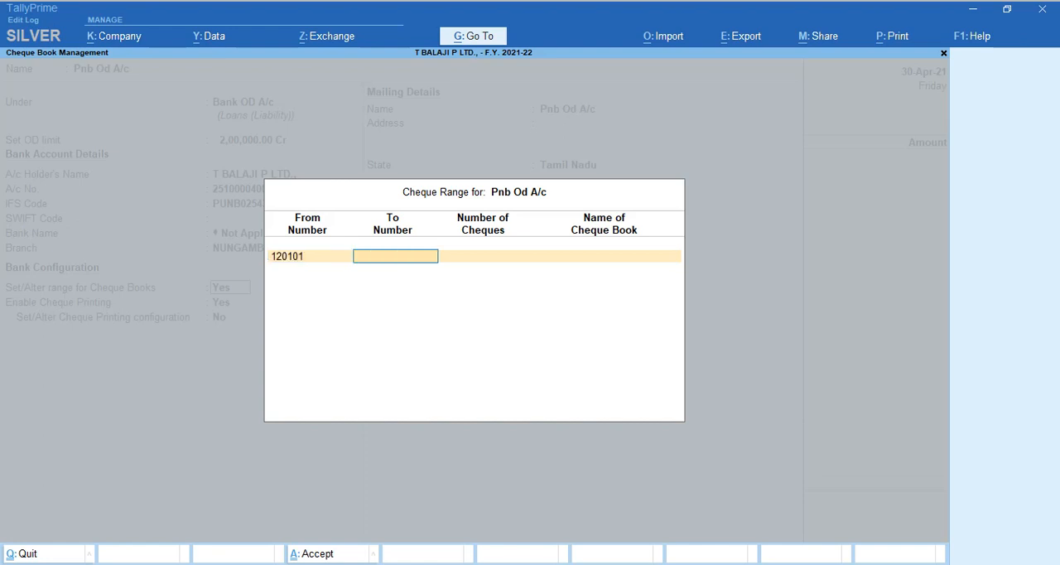
pyautogui.write('120200')
pyautogui.press('Return')
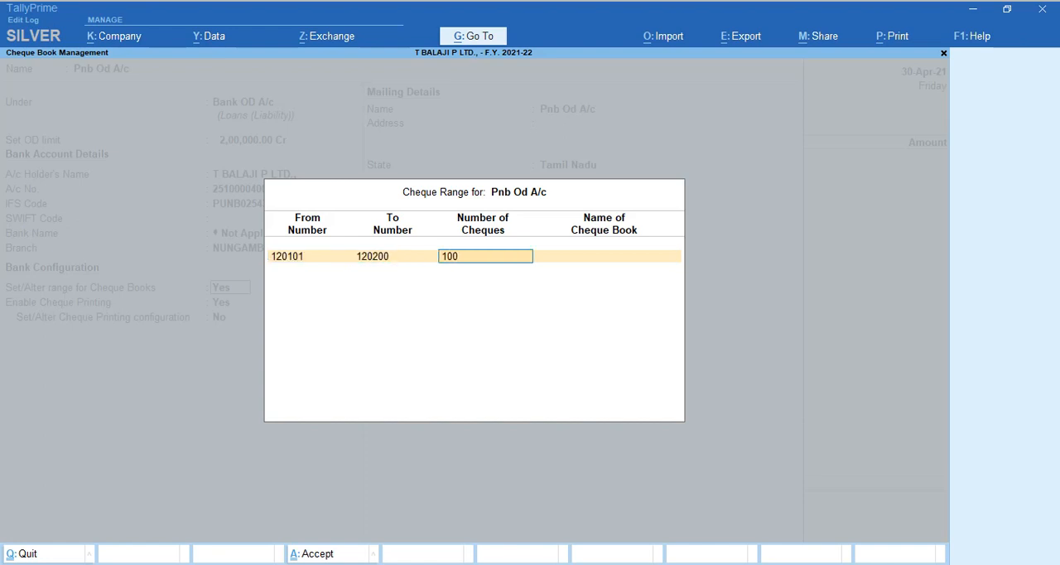
pyautogui.press('Return')
pyautogui.write('BOOK NO: 1')
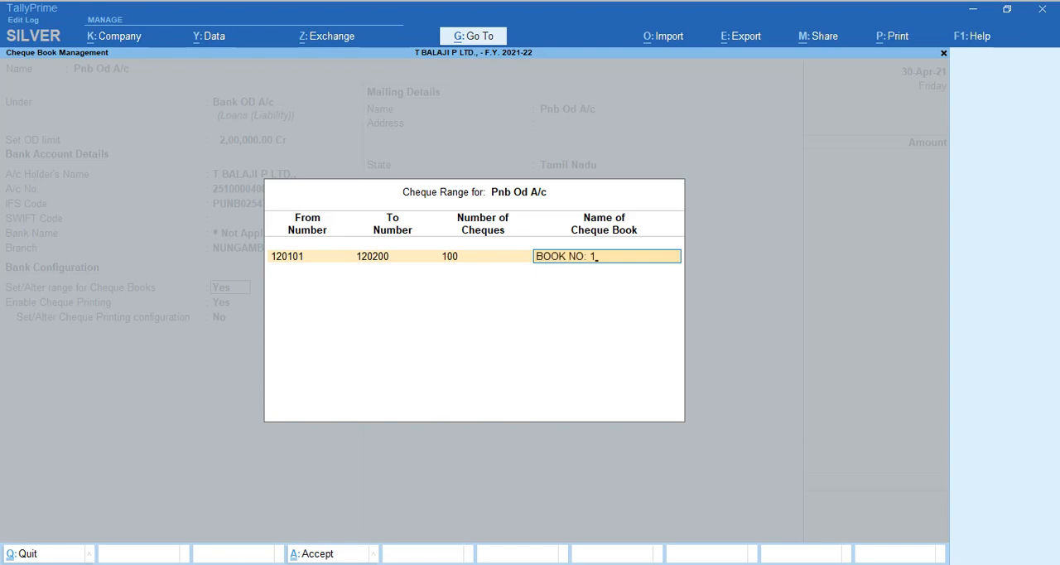
# Accept the cheque range and save the Pnb Od A/c ledger with cheque printing enabled and its printing configuration left at No.
pyautogui.press('Return')
pyautogui.press('Return')
pyautogui.press('Return')
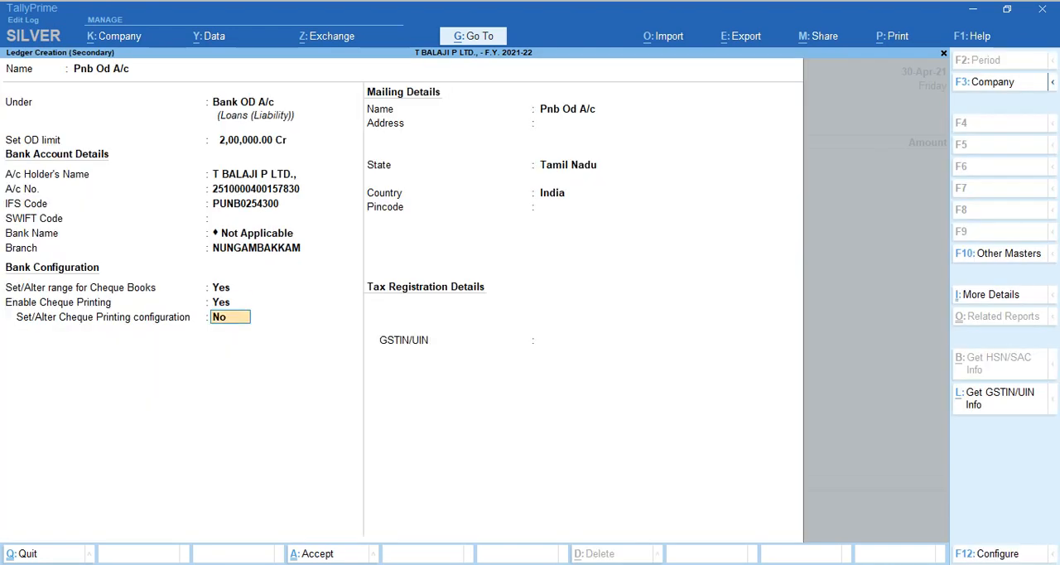
pyautogui.press('Return')
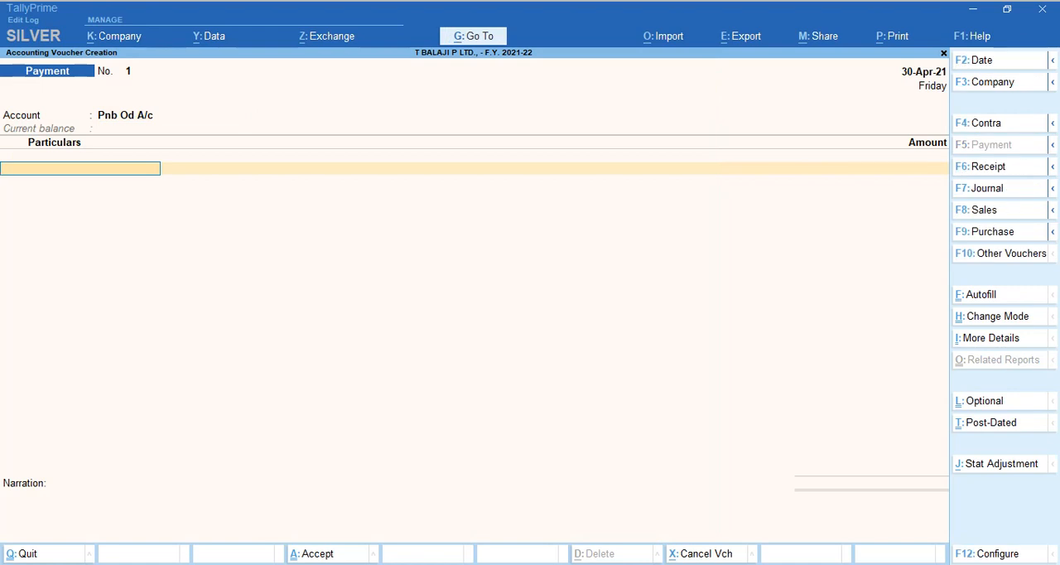
# Enter Parichai Enterprises in the payment voucher with an amount of 22,361, allocated as Agst Ref to bill PAR/01.
pyautogui.write('pa')
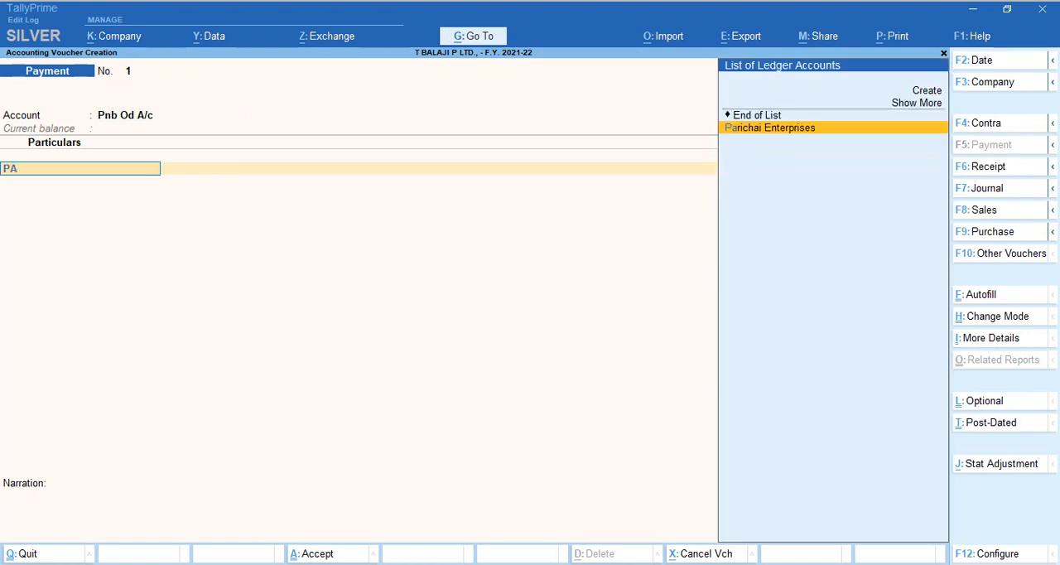
pyautogui.press('Return')
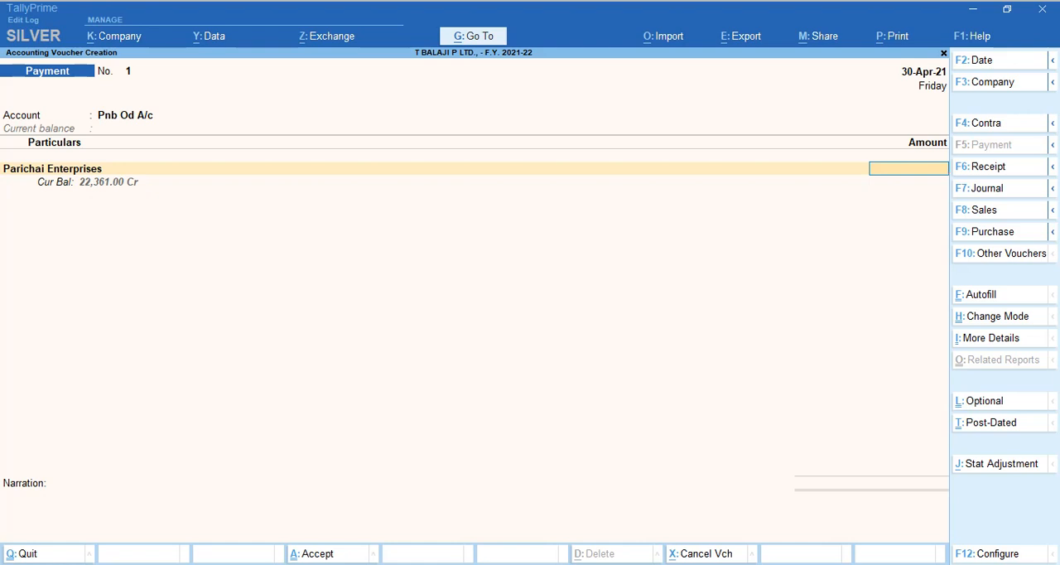
pyautogui.write('22361')
pyautogui.press('Return')
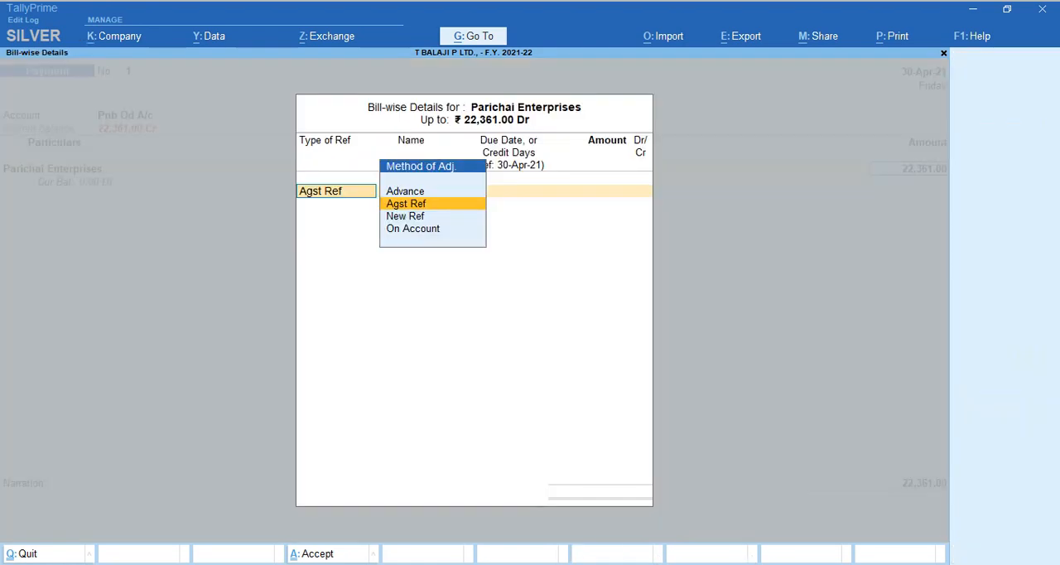
pyautogui.press('Return')
pyautogui.press('Return')
pyautogui.press('Return')
pyautogui.press('Return')
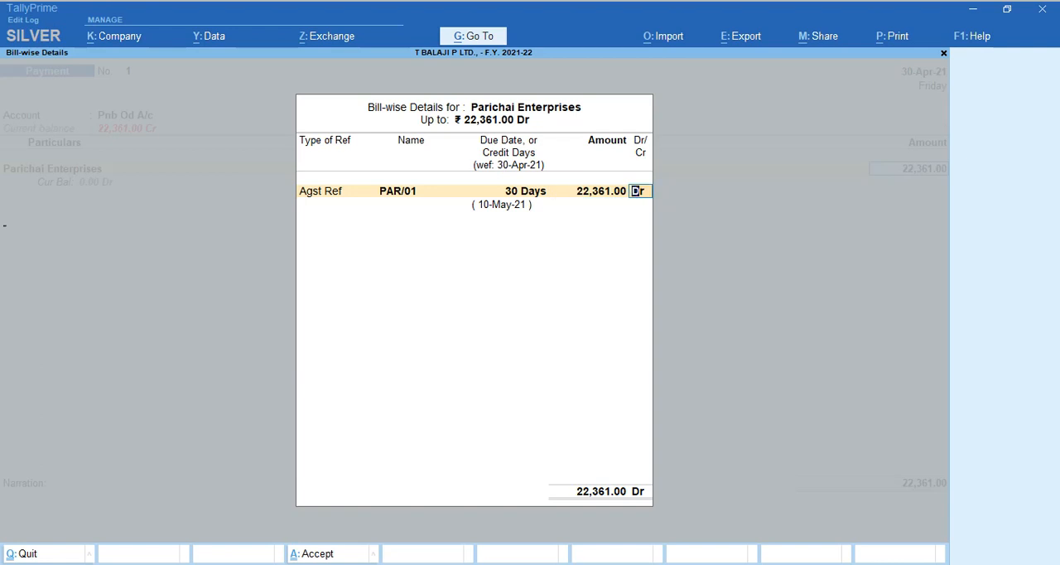
pyautogui.press('Return')
pyautogui.press('Return')
# Allocate the bank payment to cheque number 120101 dated 30-Apr-21, leave the narration empty, and save the payment voucher.
pyautogui.press('Return')
pyautogui.press('Return')
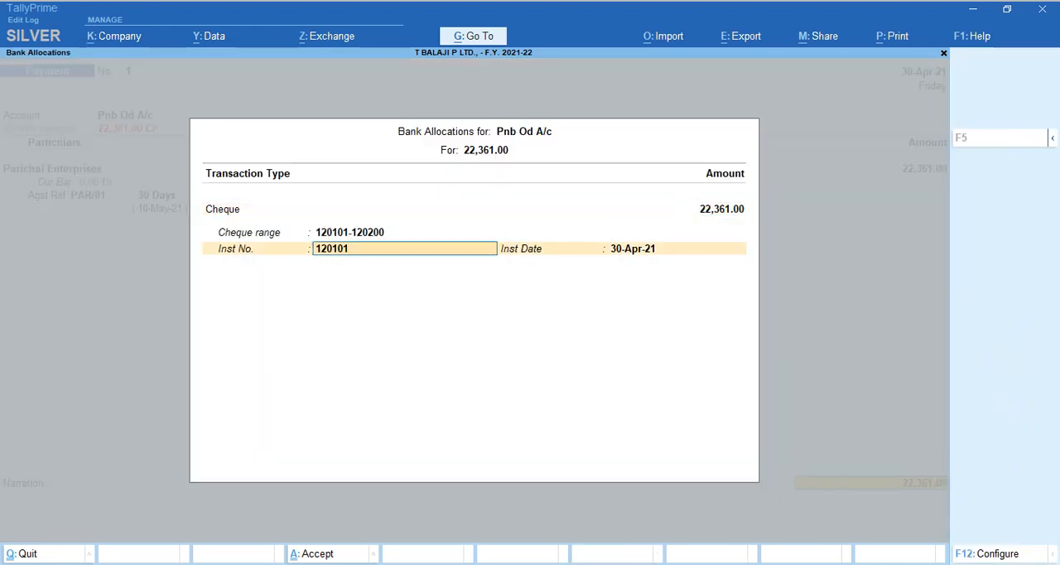
pyautogui.press('Return')
pyautogui.press('Return')
pyautogui.press('Return')
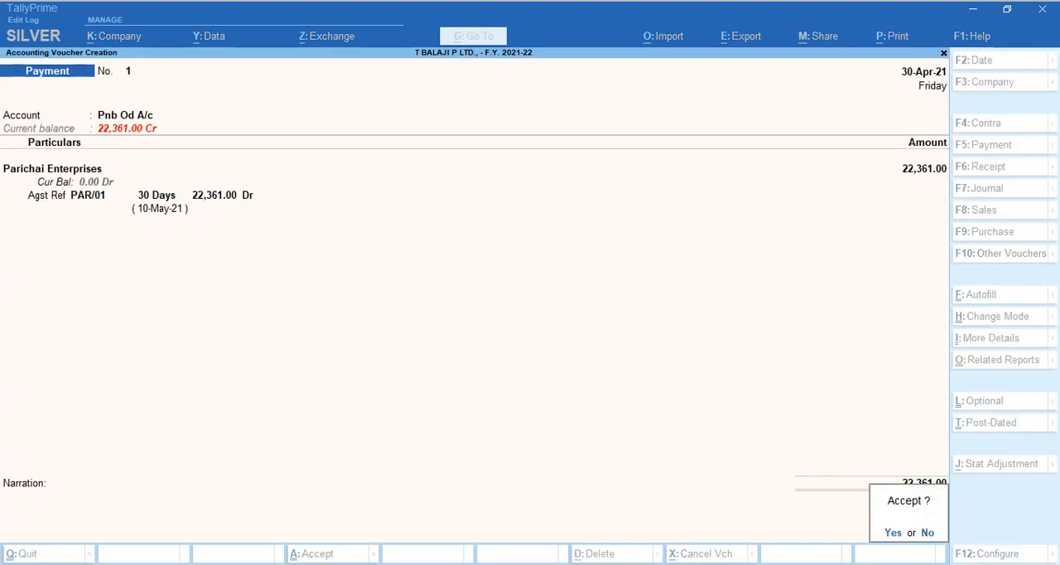
pyautogui.press('Return')
# Switch to the pure inventroy voucher workbook in Excel and review the purchaser's sequence from material receipt note to amount payable.
pyautogui.press('alt')
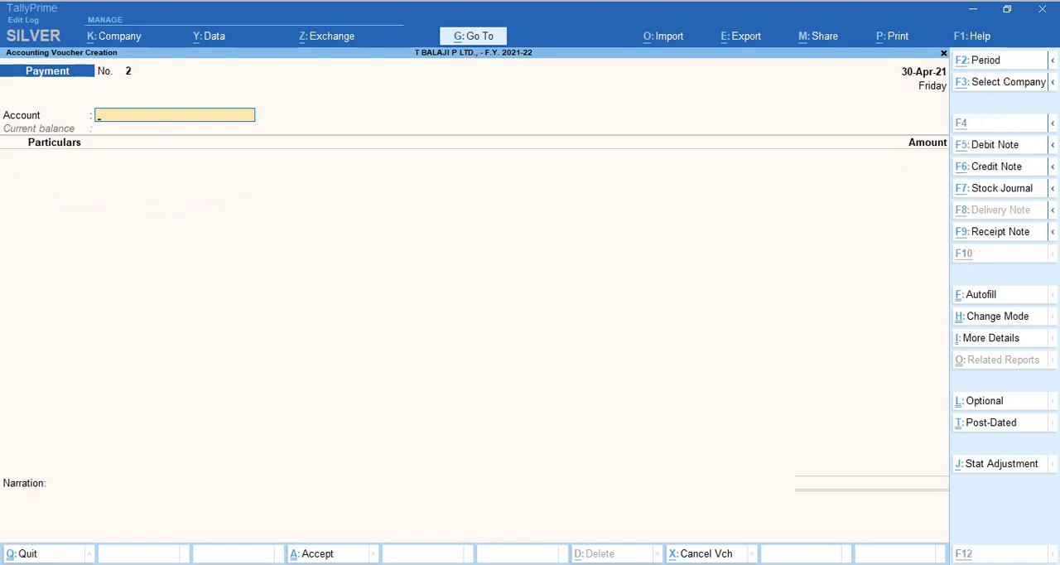
pyautogui.hotkey('alt', 'Tab')
pyautogui.hotkey('alt', 'Tab')
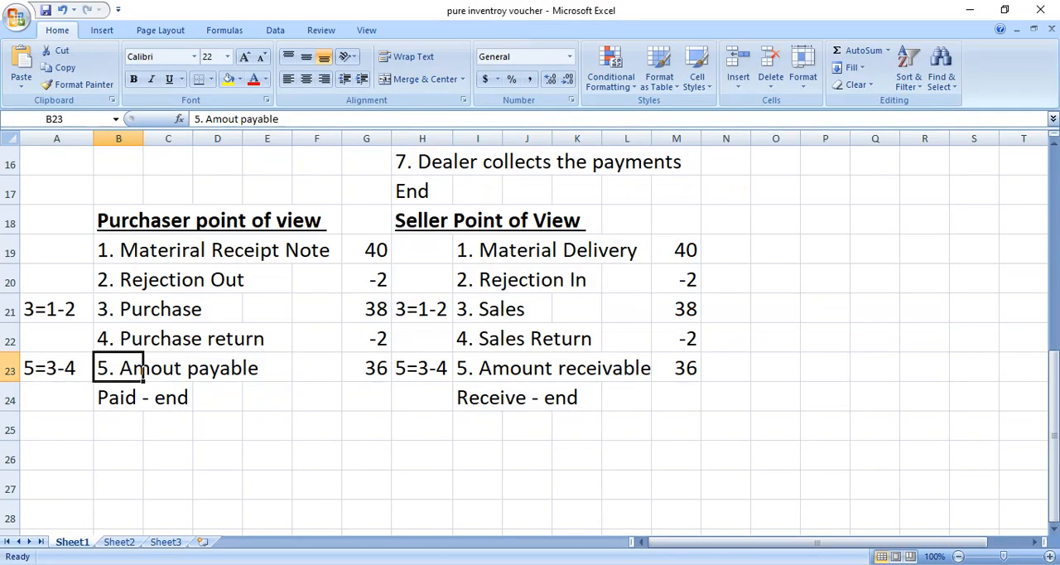
pyautogui.click(146, 251)
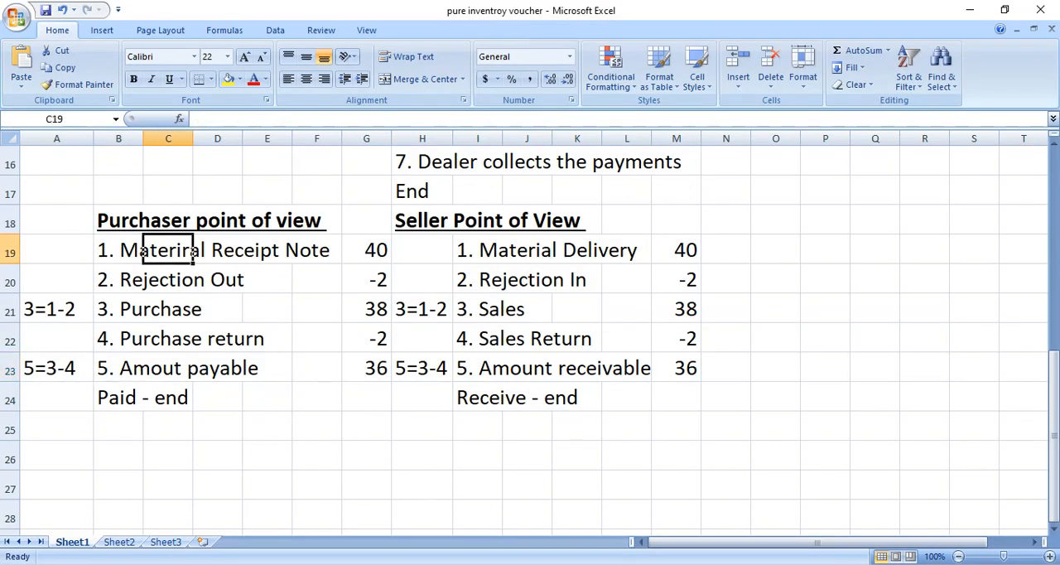
pyautogui.click(141, 251)
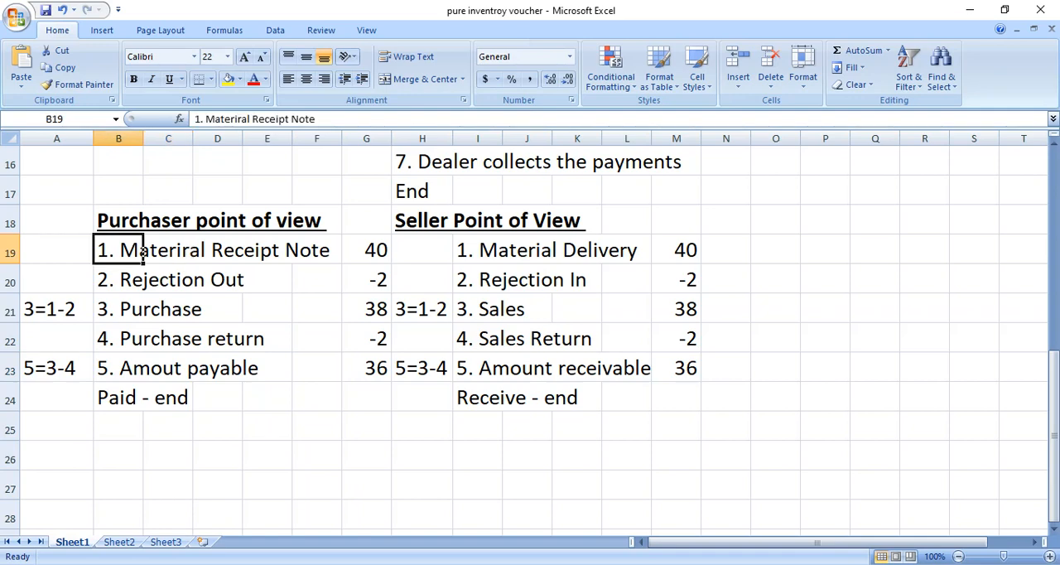
pyautogui.press('Down')
pyautogui.press('Down')
pyautogui.press('Down')
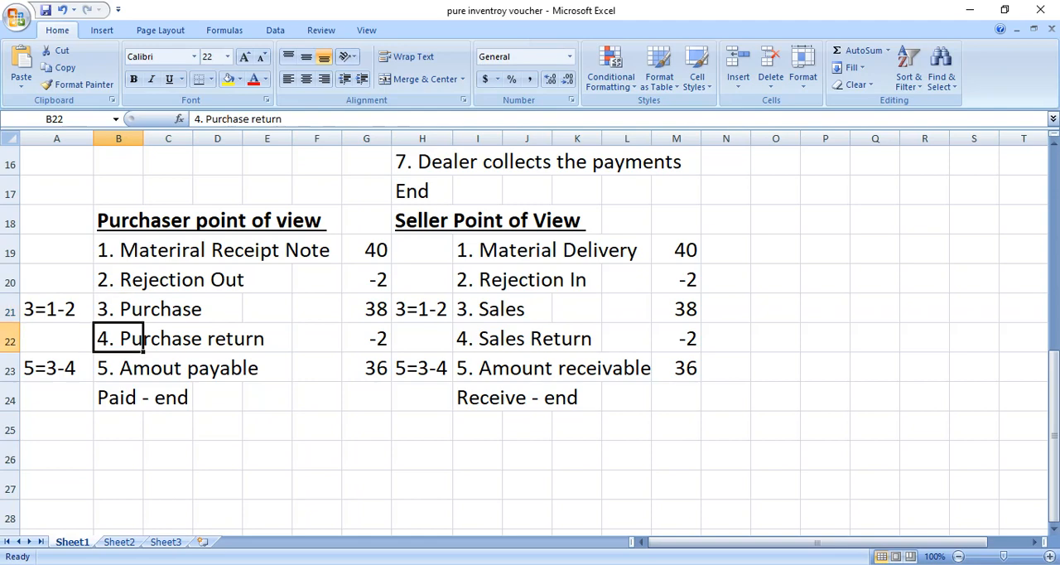
pyautogui.press('Down')
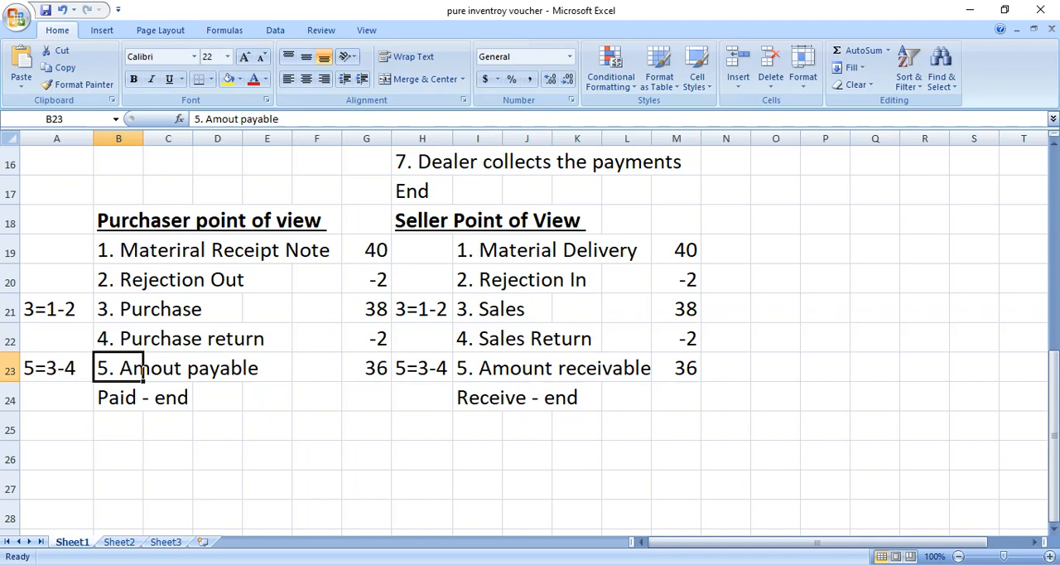
pyautogui.press('Right')
pyautogui.press('Right')
pyautogui.press('Right')
pyautogui.press('Right')
pyautogui.press('Right')
pyautogui.press('Right')
pyautogui.press('Right')
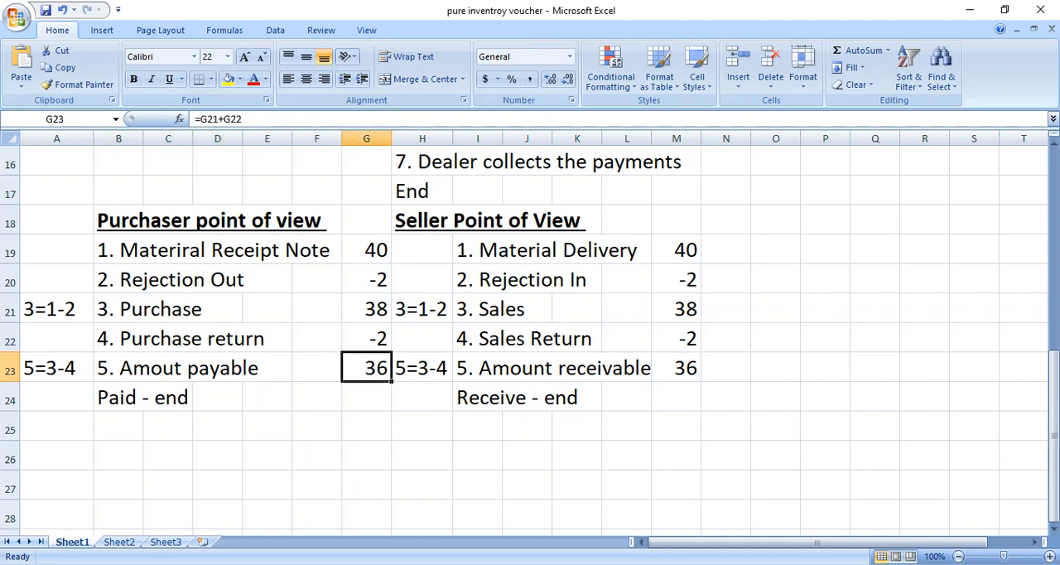
# Review the Seller Point of View list from material delivery and rejection in through sales, sales return and amount receivable.
pyautogui.press('Up')
pyautogui.press('Up')
pyautogui.press('Up')
pyautogui.press('Up')
pyautogui.press('Up')
pyautogui.press('Down')
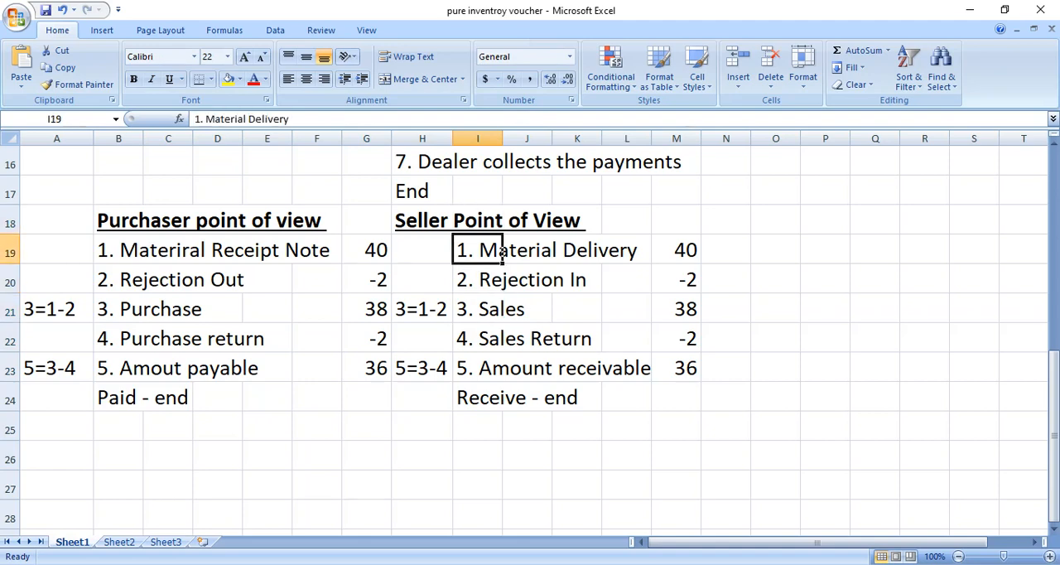
pyautogui.press('Down')
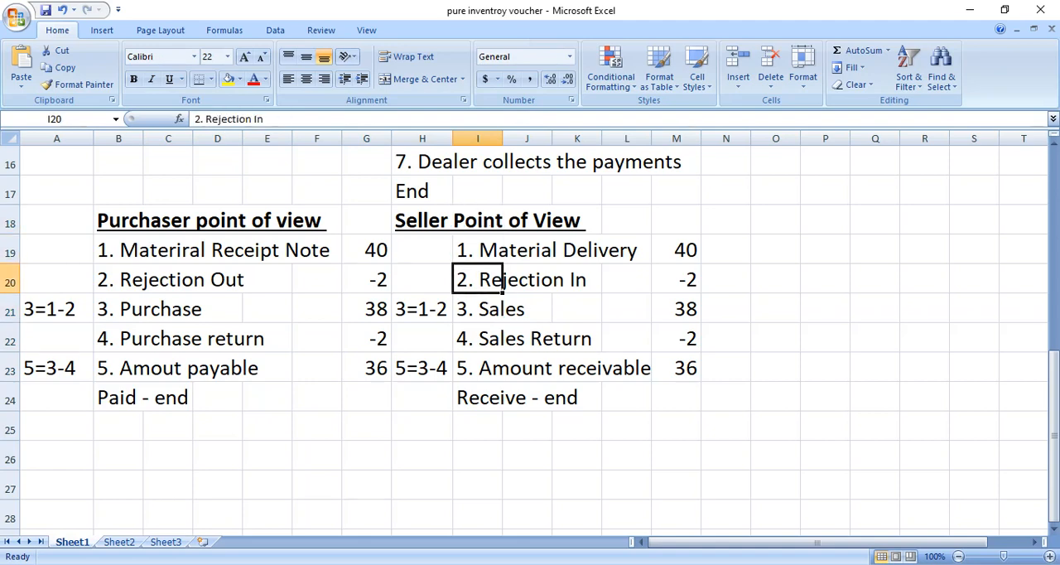
pyautogui.press('Down')
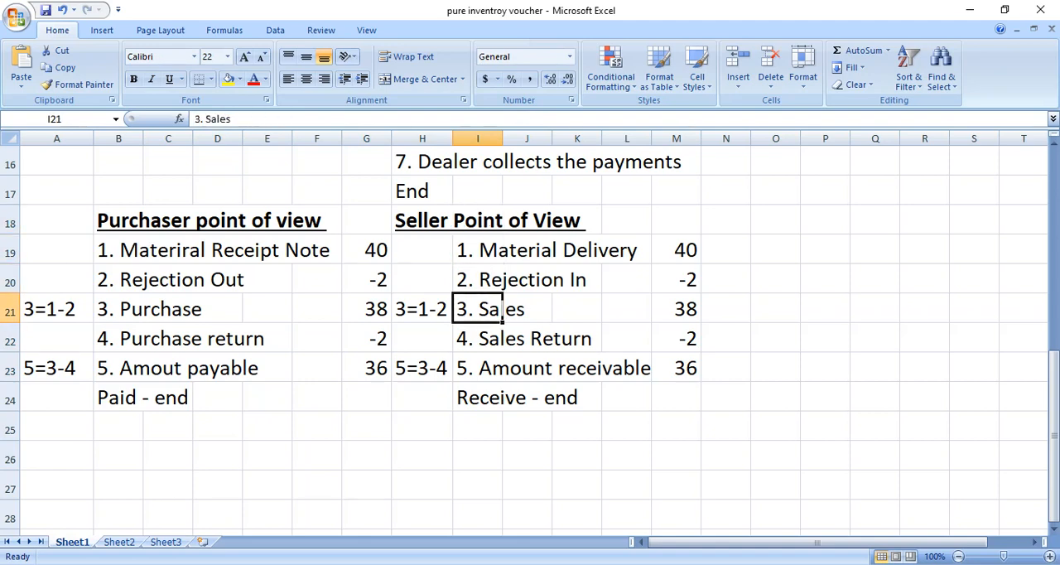
pyautogui.press('Up')
pyautogui.press('Down')
pyautogui.press('Down')
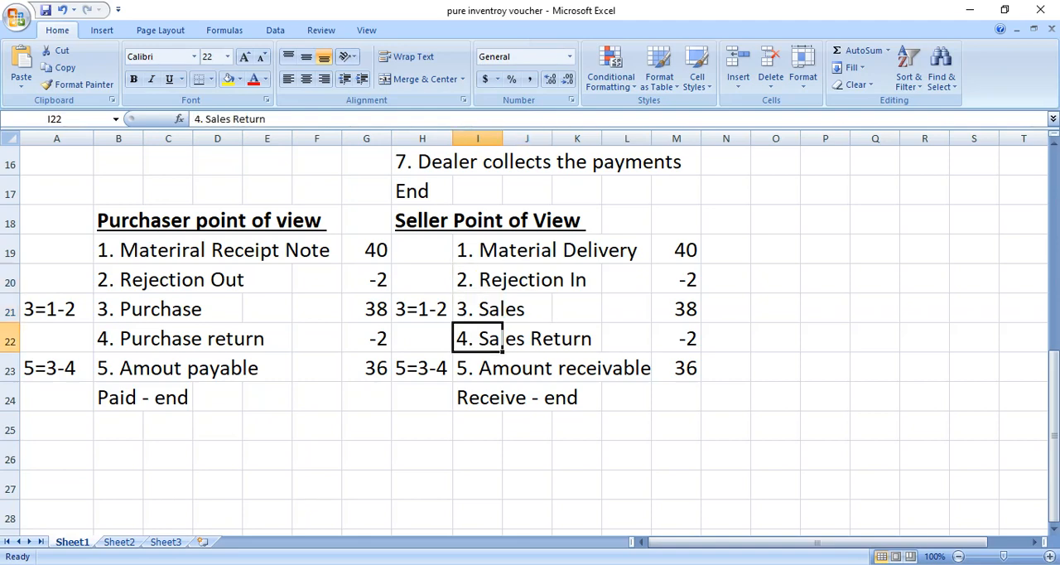
pyautogui.press('Down')
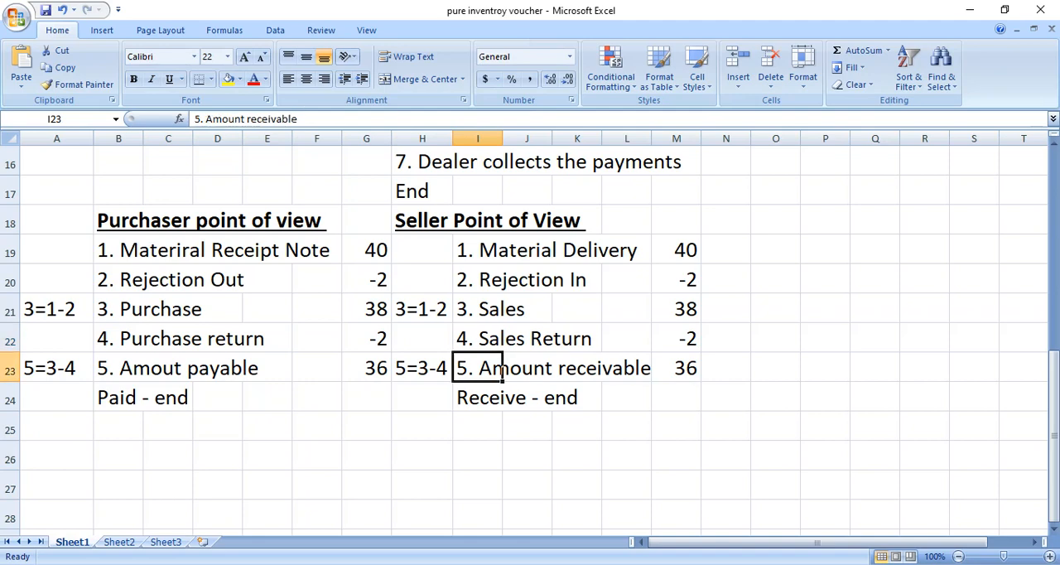
pyautogui.press('Down')
pyautogui.press('Up')
pyautogui.press('Up')
pyautogui.press('Up')
pyautogui.press('Up')
pyautogui.press('Up')
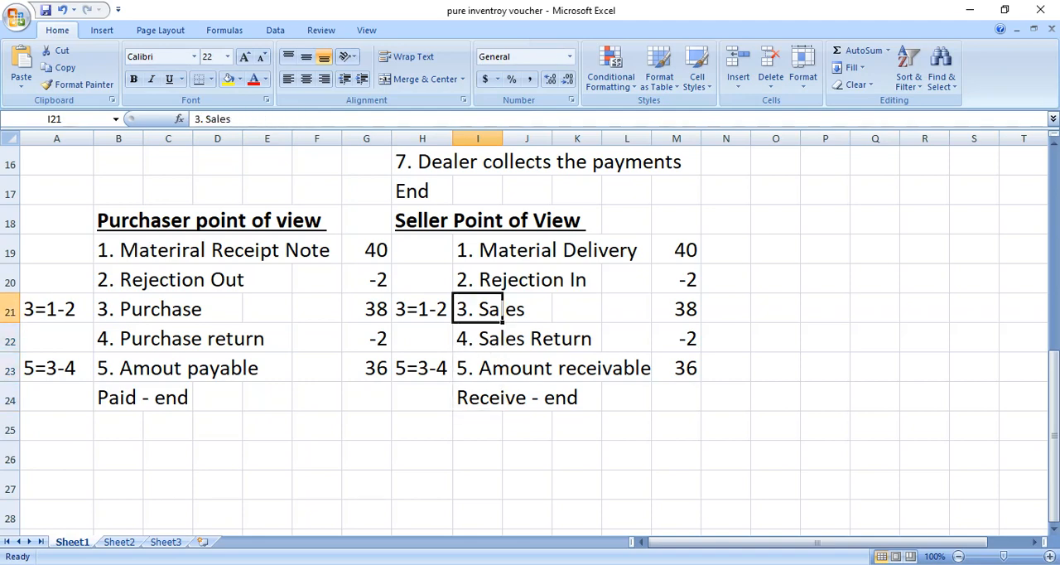
pyautogui.press('Right')
pyautogui.press('Right')
pyautogui.press('Right')
pyautogui.press('Right')
pyautogui.press('Right')
# Switch to Chrome, check the Google Meet call, and return to the Chapter 7 PDF.
pyautogui.hotkey('alt', 'Tab')
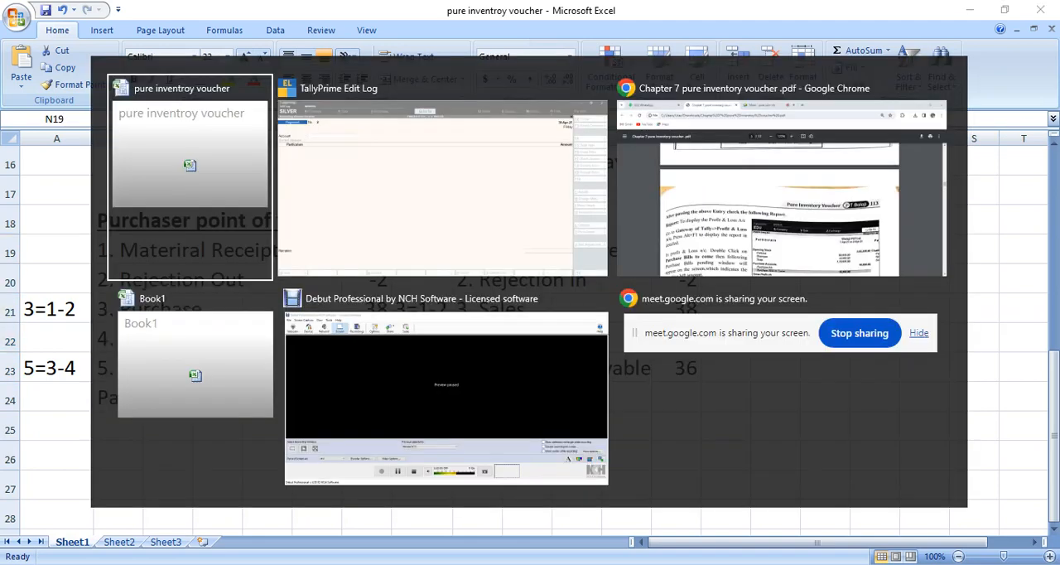
pyautogui.hotkey('alt', 'Tab')
pyautogui.hotkey('alt', 'Tab')
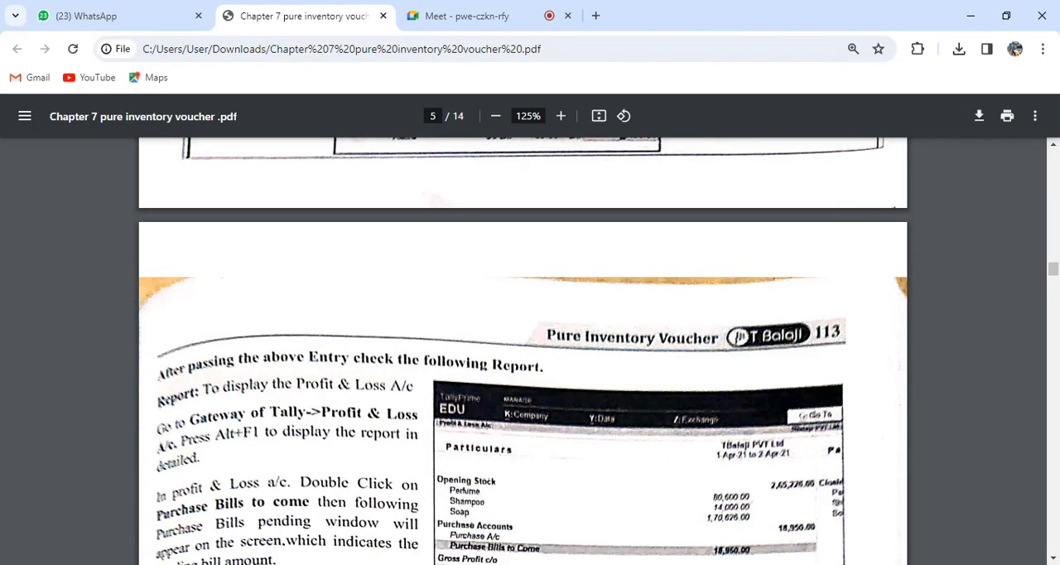
pyautogui.hotkey('ctrl', 'Tab')
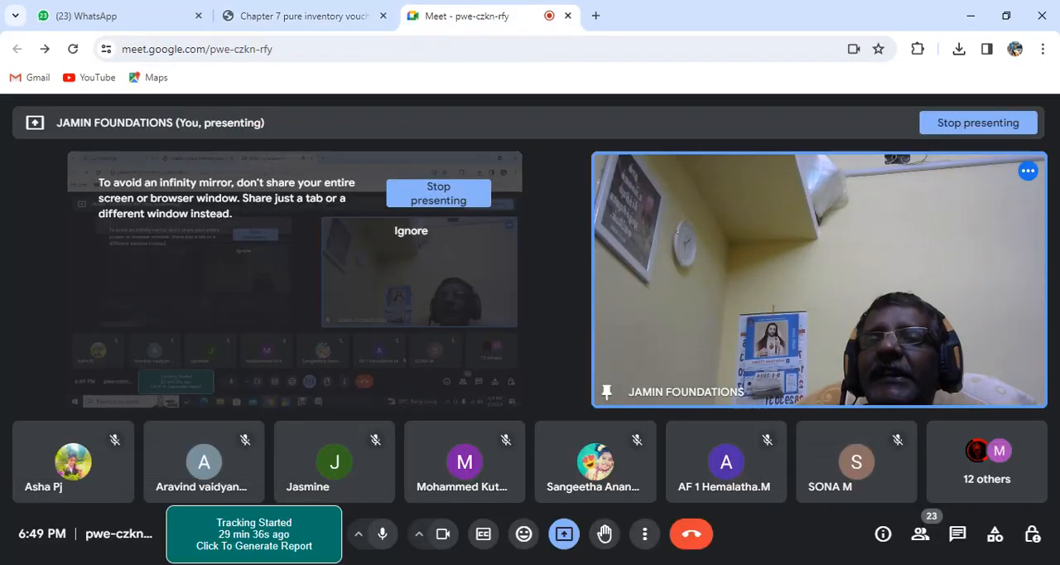
pyautogui.hotkey('ctrl', 'shift', 'Tab')
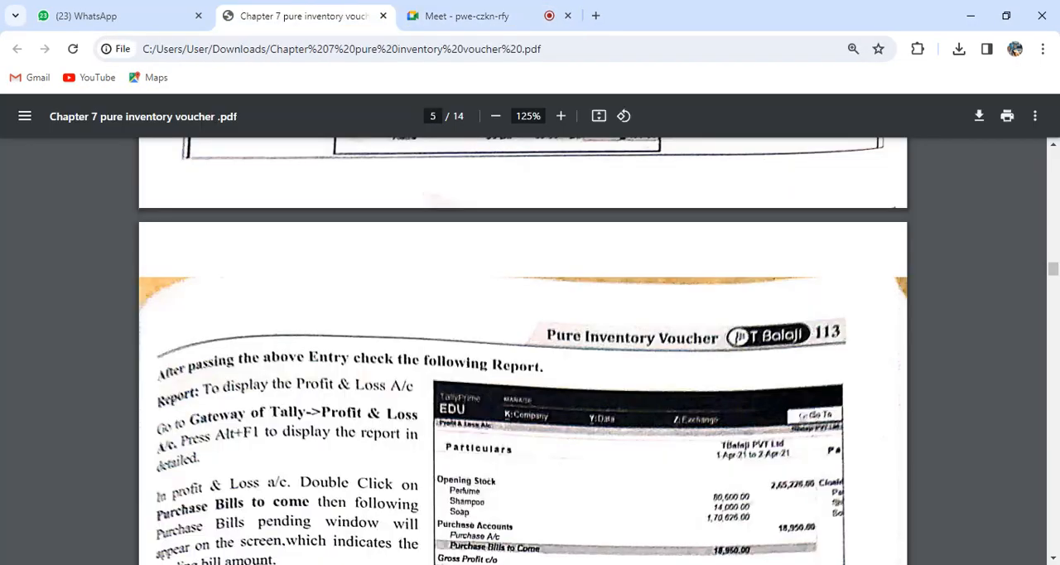
# Read the Purchase Bills Pending report and the 7.2.3 Delivery Note Voucher section with Example 3 in the PDF.
pyautogui.scroll(-9, 523, 351)
pyautogui.scroll(3, 522, 351)
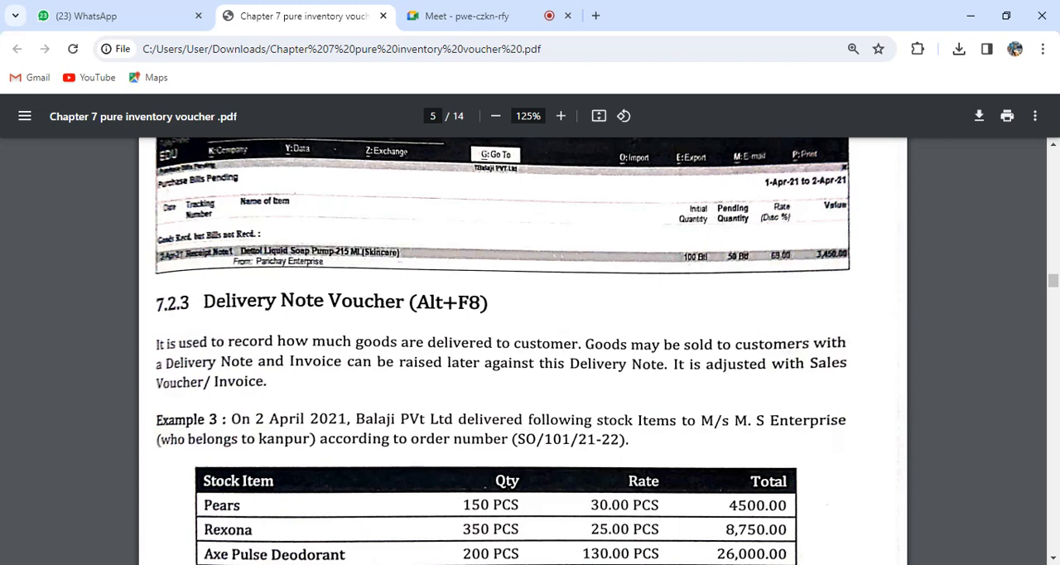
pyautogui.scroll(5, 375, 514)
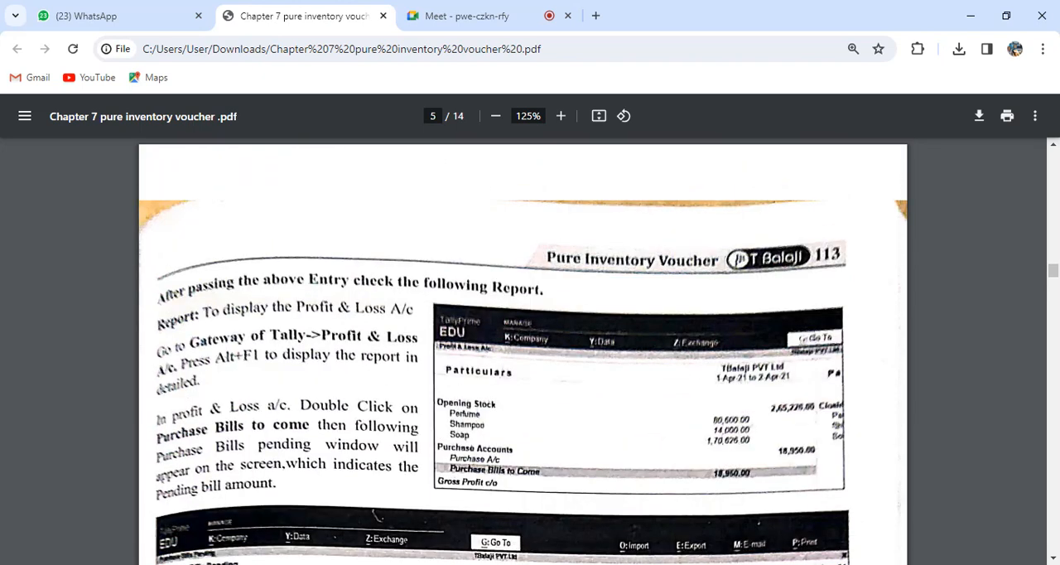
pyautogui.scroll(-3, 523, 350)
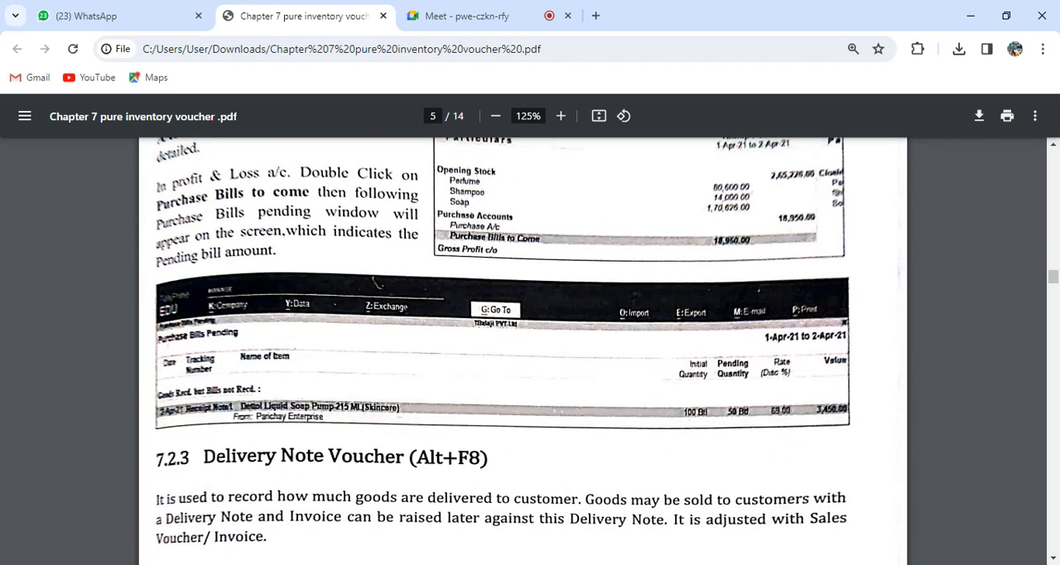
pyautogui.scroll(-2, 374, 284)
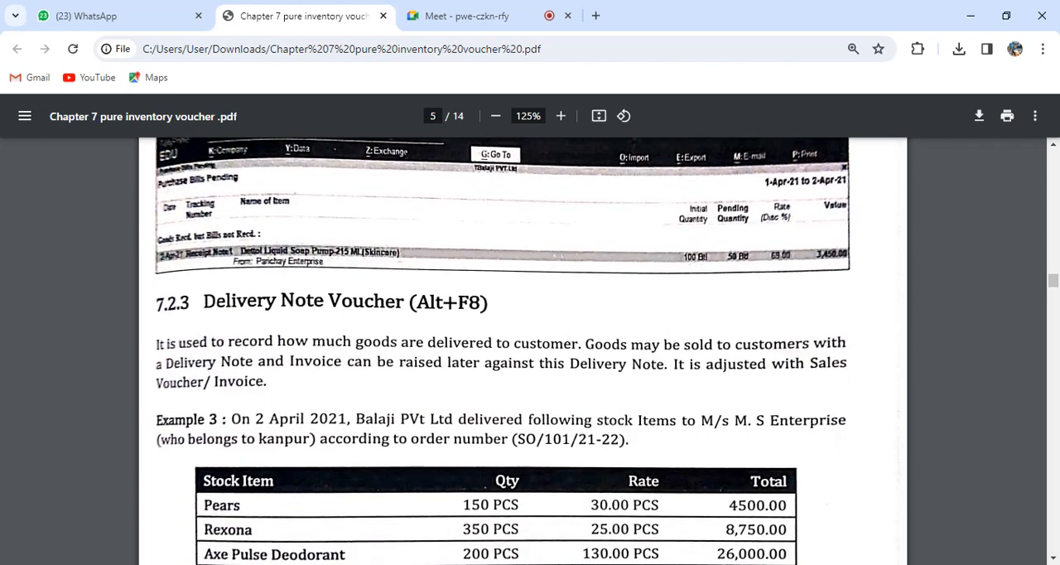
pyautogui.scroll(-2, 523, 351)
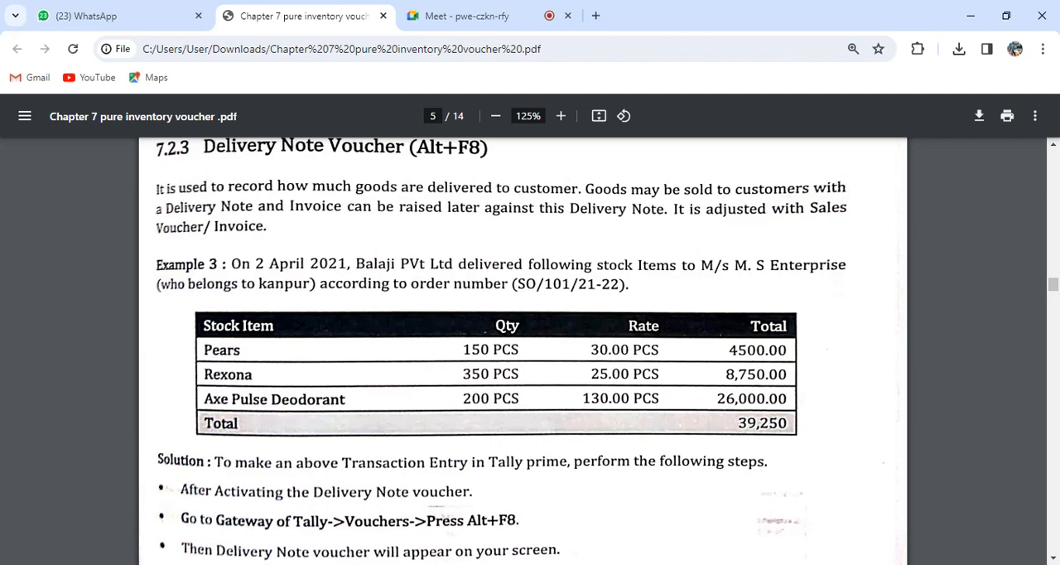
# Review Example 3 in the PDF, switch to TallyPrime, and activate and open the Delivery Note voucher type.
pyautogui.scroll(3, 523, 352)
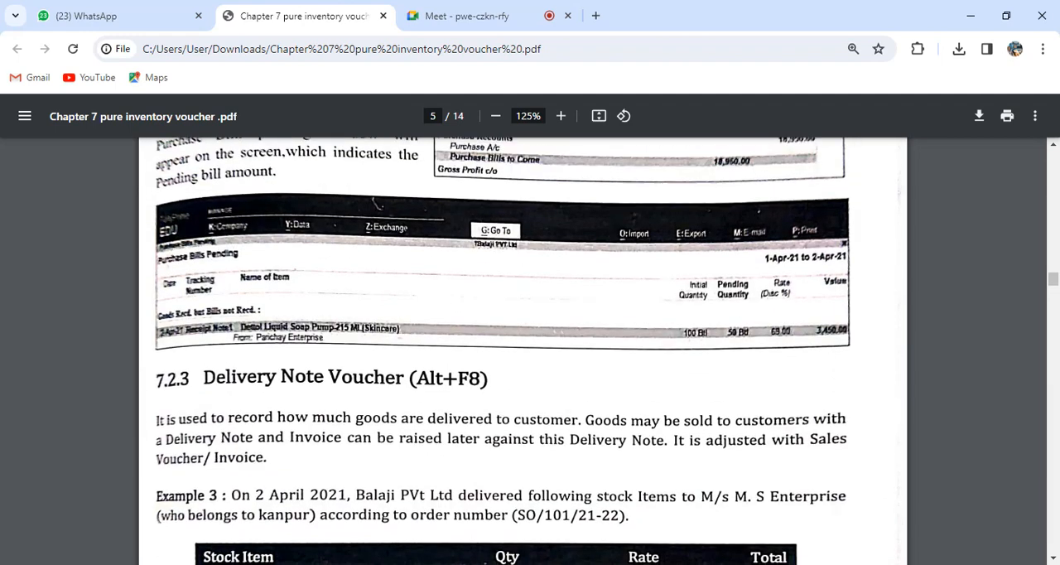
pyautogui.scroll(-3, 523, 351)
pyautogui.scroll(1, 523, 351)
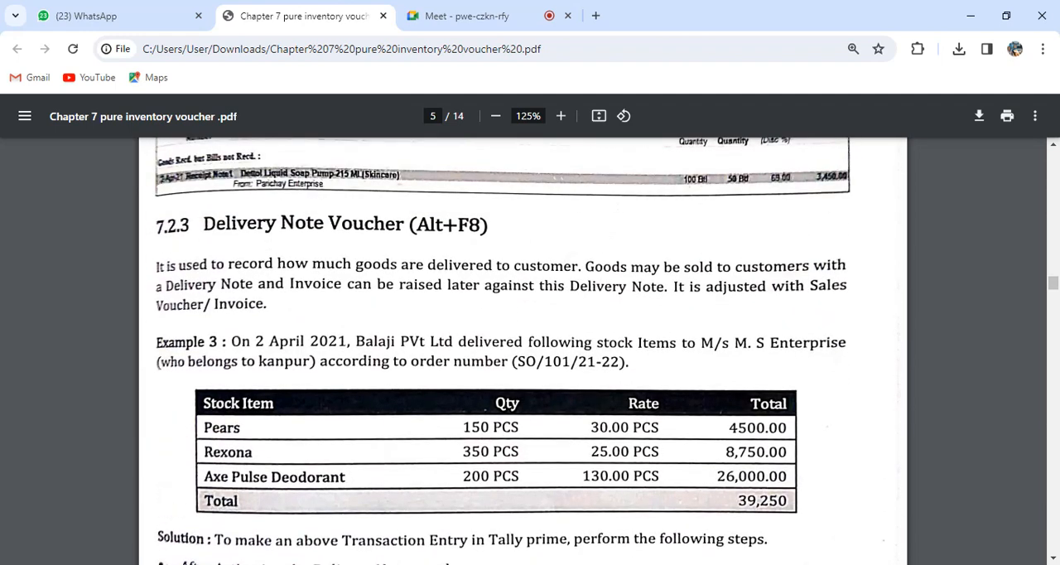
pyautogui.click(511, 563)
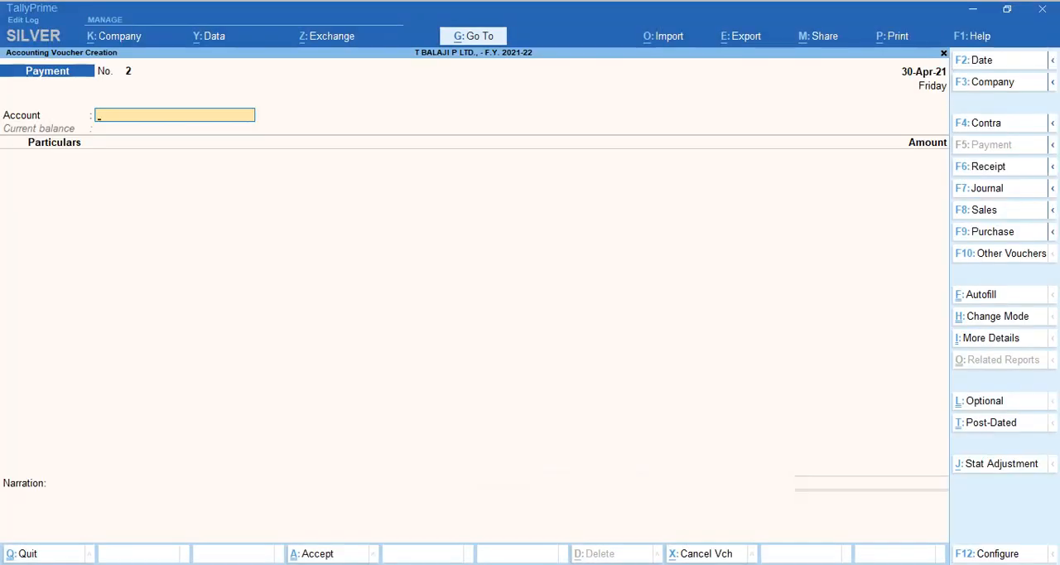
pyautogui.press('F10')
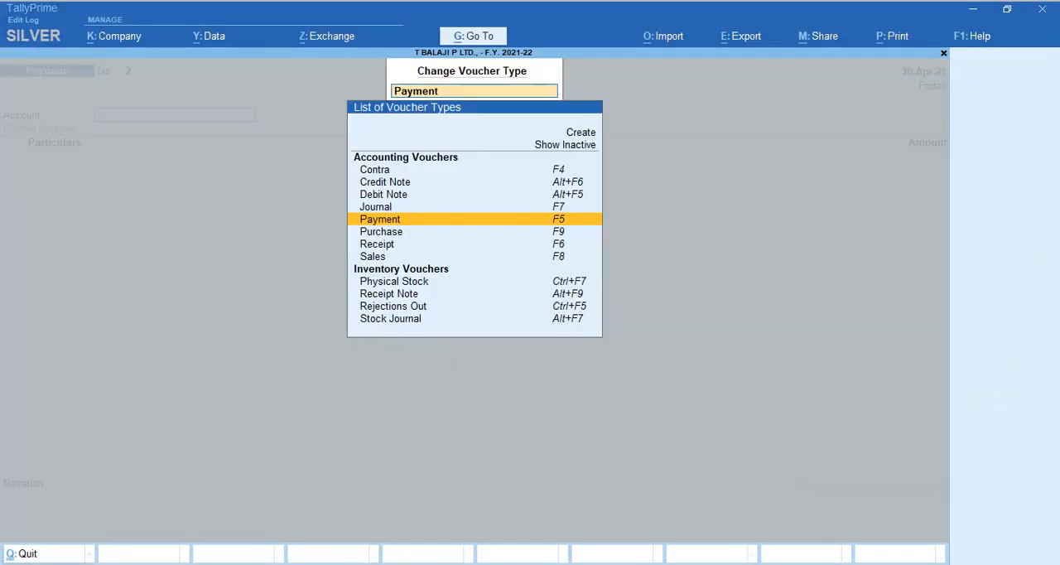
pyautogui.hotkey('alt', 'F8')
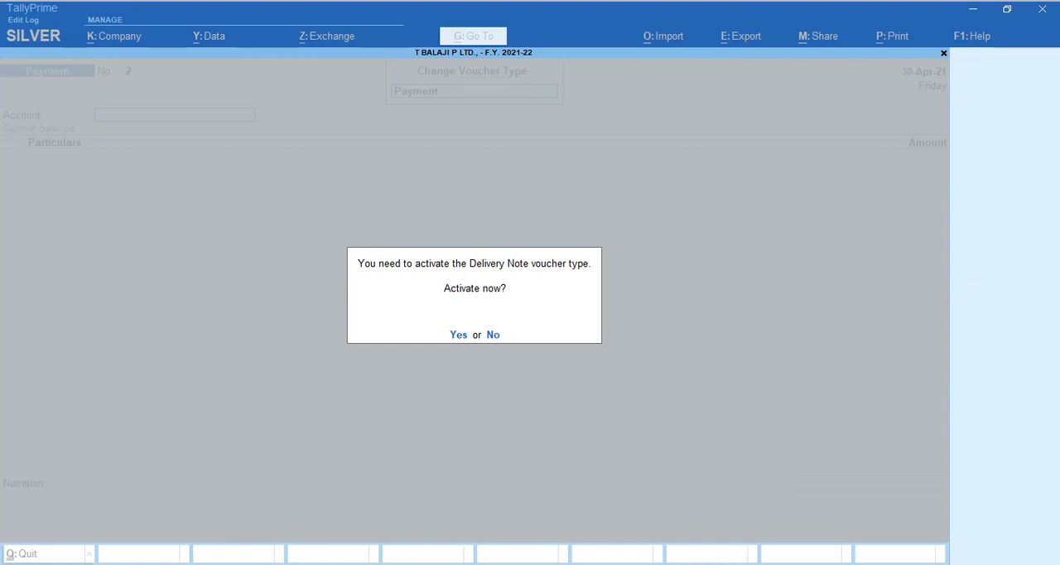
pyautogui.press('y')
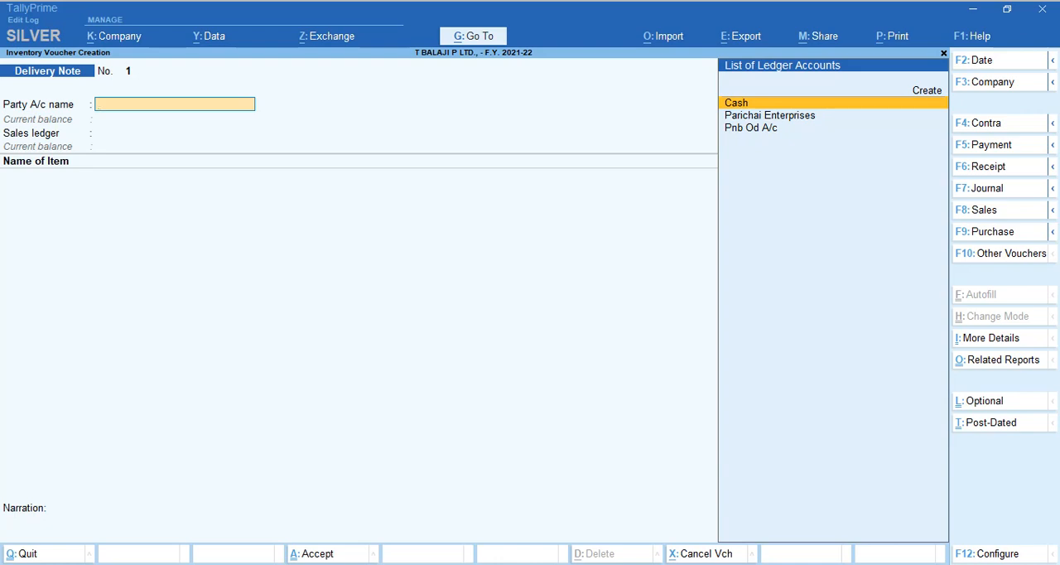
# Check the customer in Example 3 and start a new party ledger named M.S. Enterprises from the delivery note.
pyautogui.hotkey('alt', 'Tab')
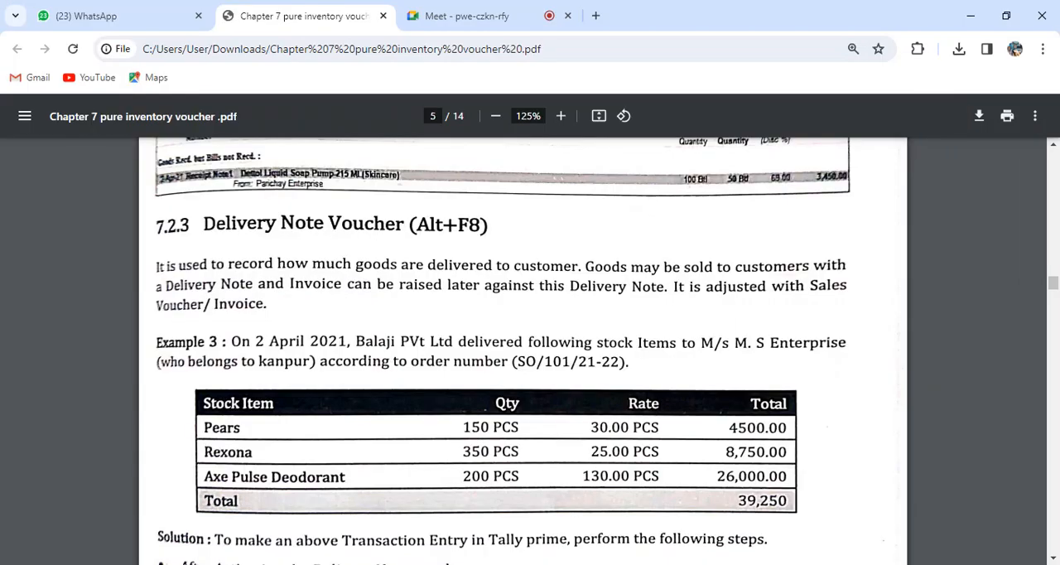
pyautogui.hotkey('alt', 'Tab')
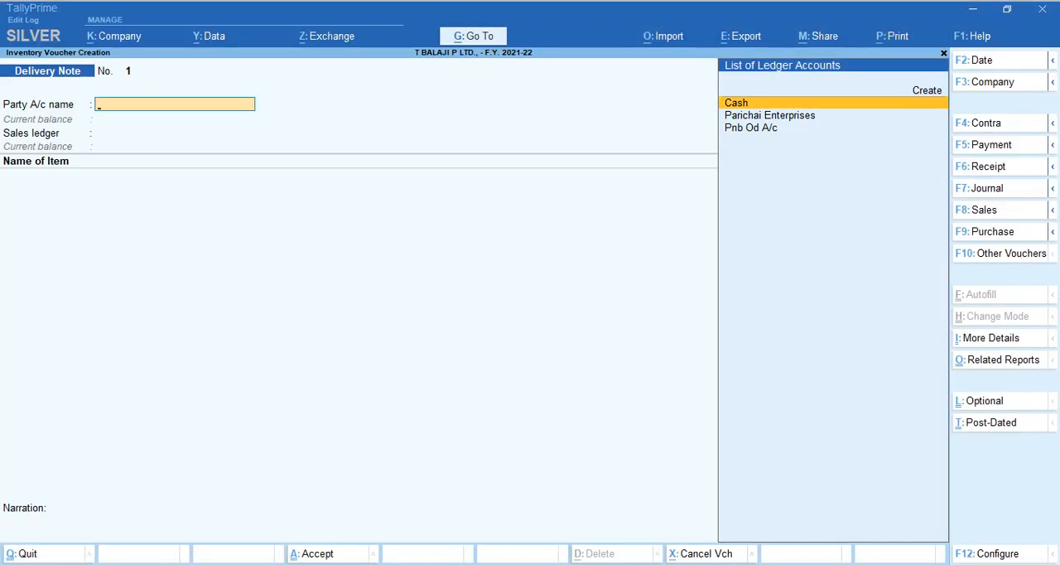
pyautogui.press('Up')
pyautogui.press('Return')
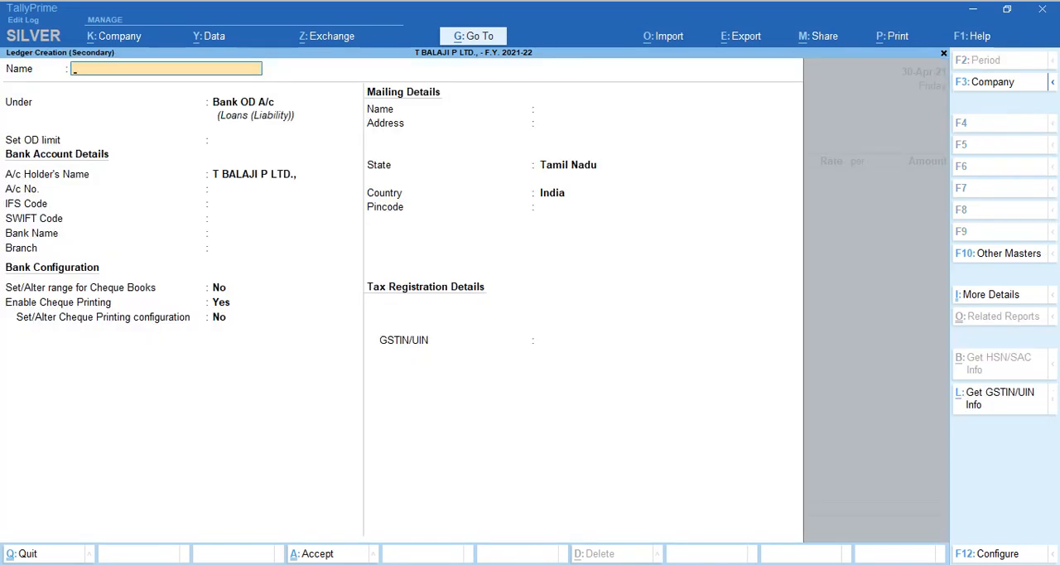
pyautogui.write('MS.')
pyautogui.press('BackSpace')
pyautogui.press('BackSpace')
pyautogui.press('BackSpace')
pyautogui.press('BackSpace')
pyautogui.write('M.S. Enterprises')
pyautogui.press('Return')
# Place the ledger under Sundry Debtors with a 30-day default credit period and save it.
pyautogui.write('Sund')
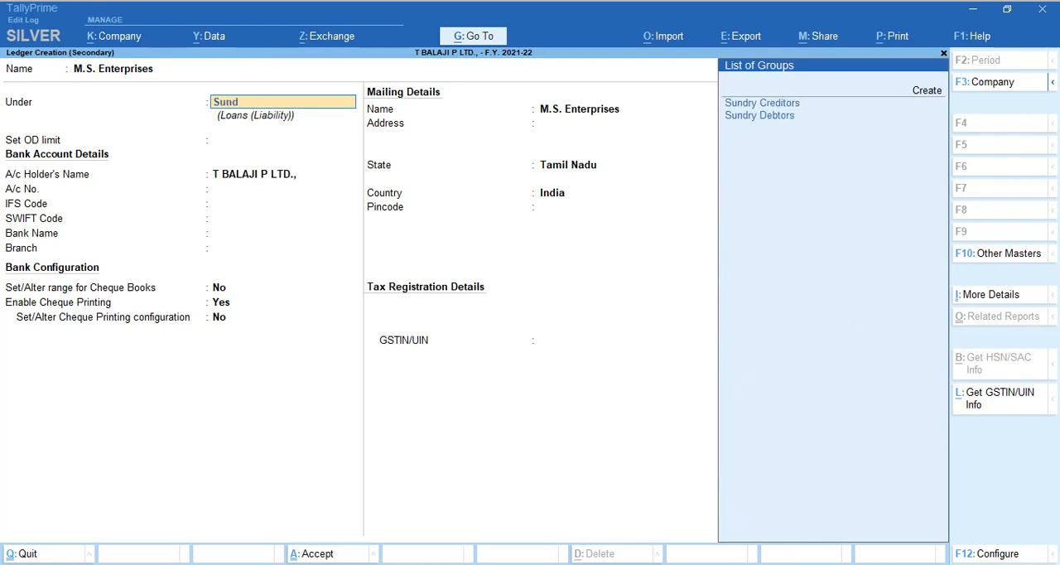
pyautogui.press('Down')
pyautogui.press('Return')
pyautogui.press('Return')
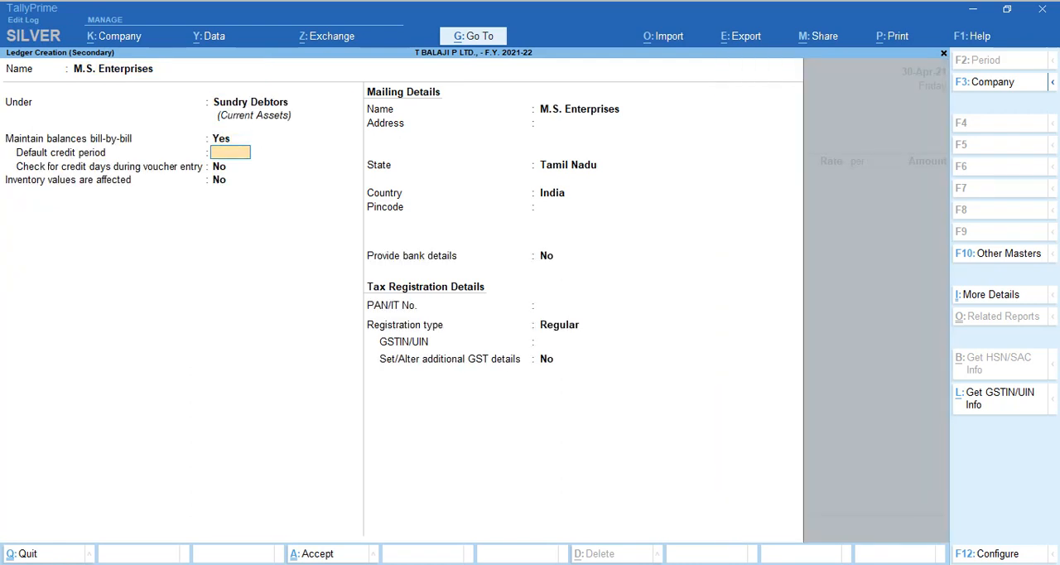
pyautogui.write('30')
pyautogui.press('Return')
pyautogui.hotkey('ctrl', 'a')
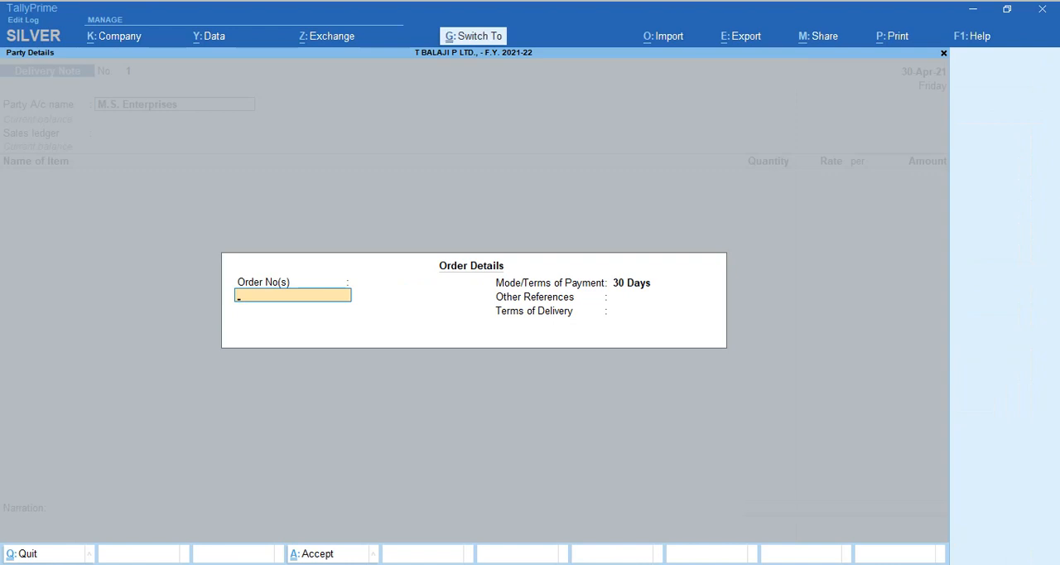
# Accept the order details with no order number, select Gst LOCAL SALES as the sales ledger, and check the item list in the PDF.
pyautogui.hotkey('ctrl', 'a')
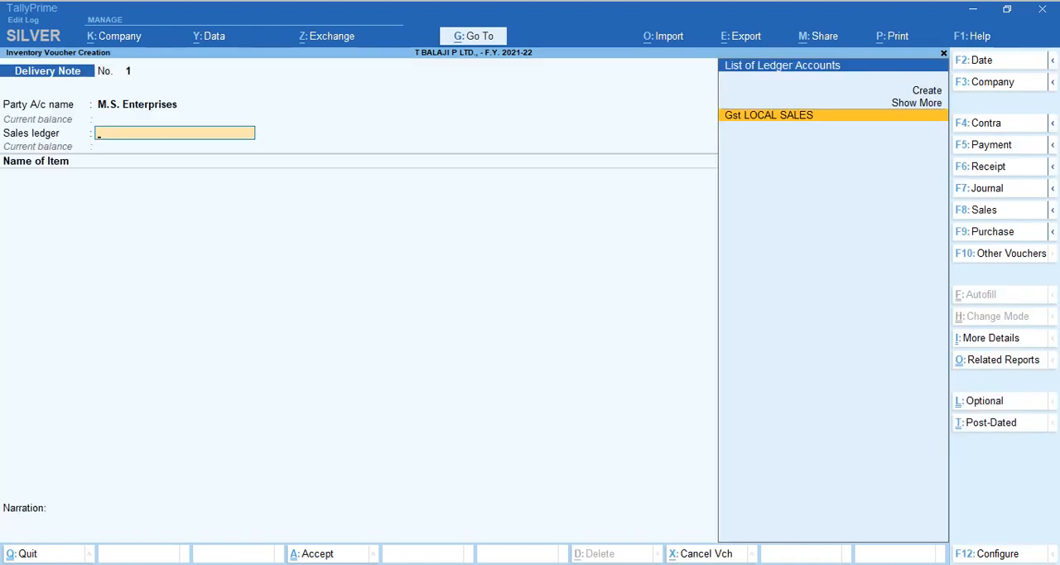
pyautogui.press('Return')
pyautogui.hotkey('alt', 'Tab')
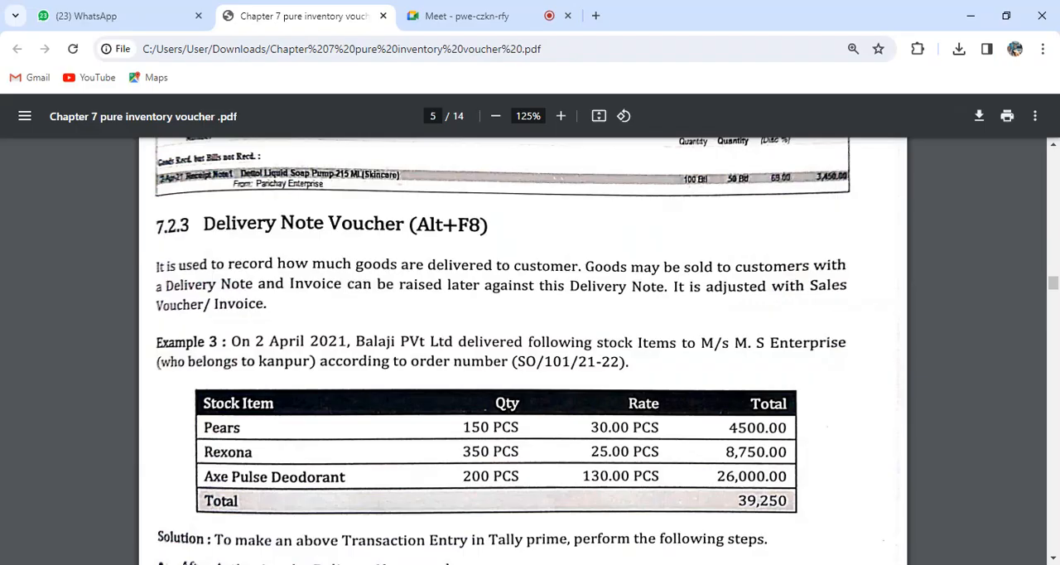
pyautogui.hotkey('alt', 'Tab')
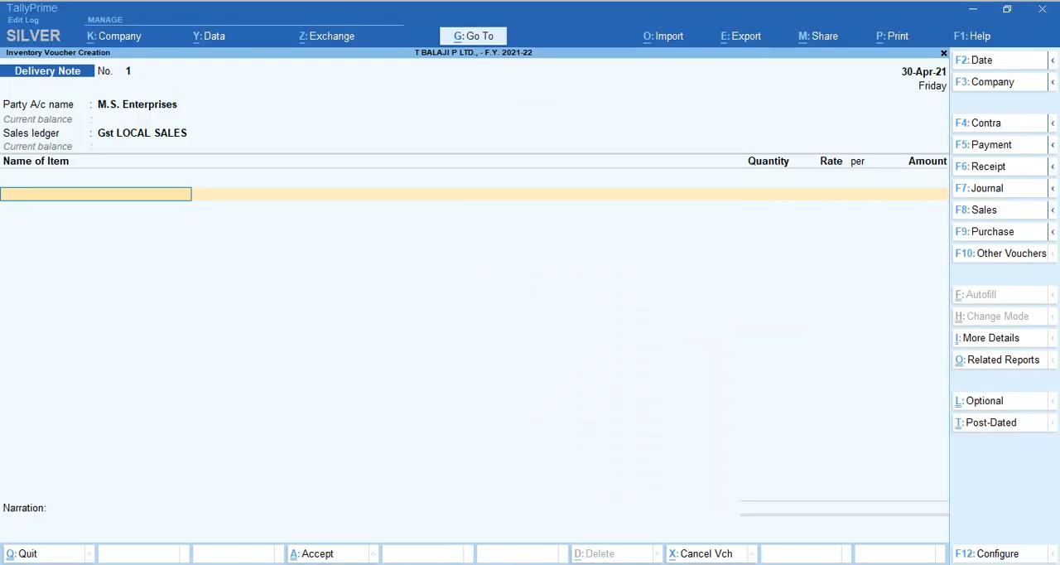
# Add the stock item Pears to the delivery note with the new tracking number Dn 01.
pyautogui.write('Pears')
pyautogui.press('Return')
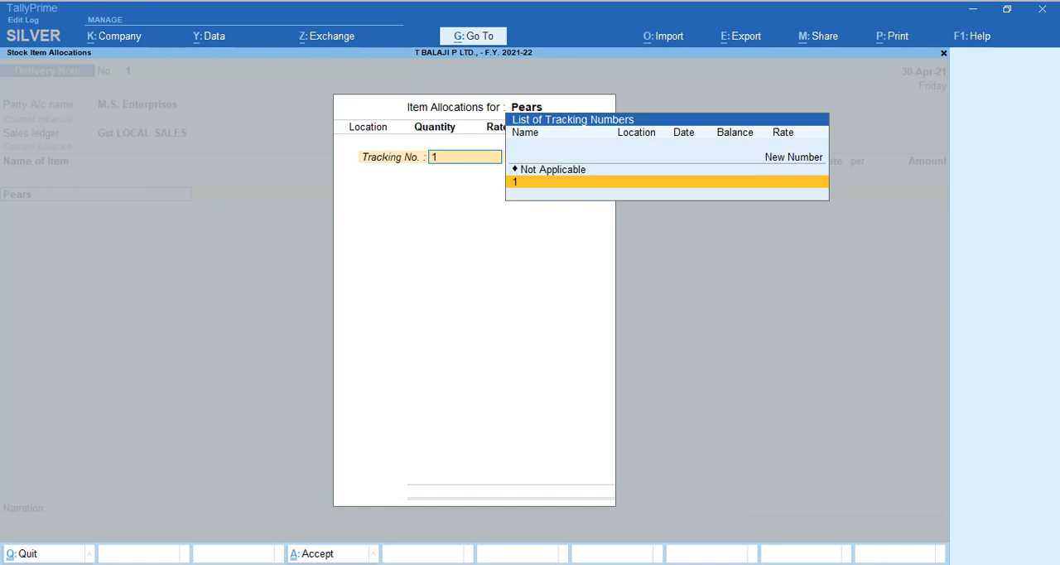
pyautogui.press('Up')
pyautogui.press('Up')
pyautogui.press('Return')
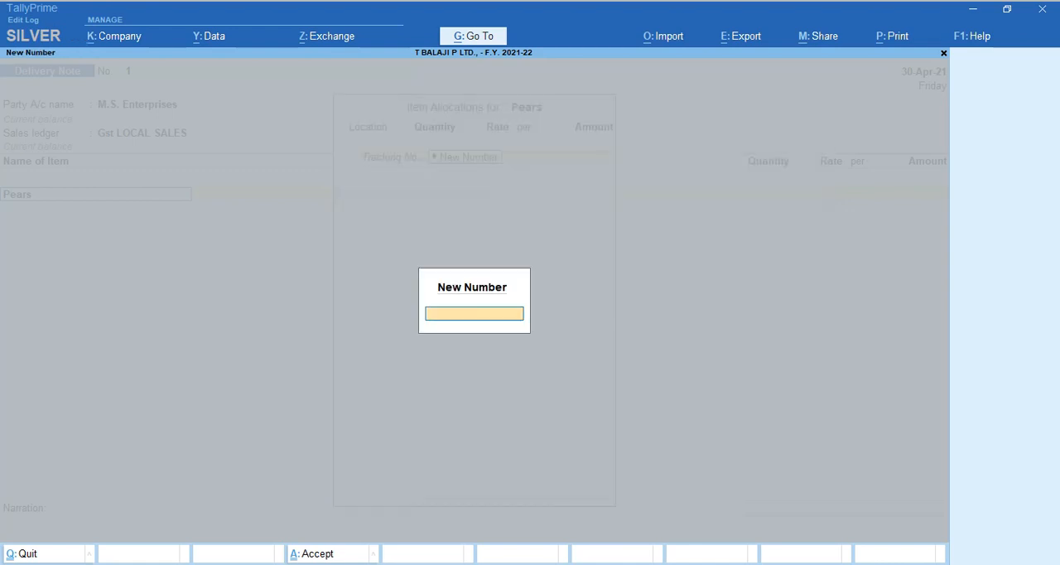
pyautogui.write('Dn 01')
pyautogui.press('Return')
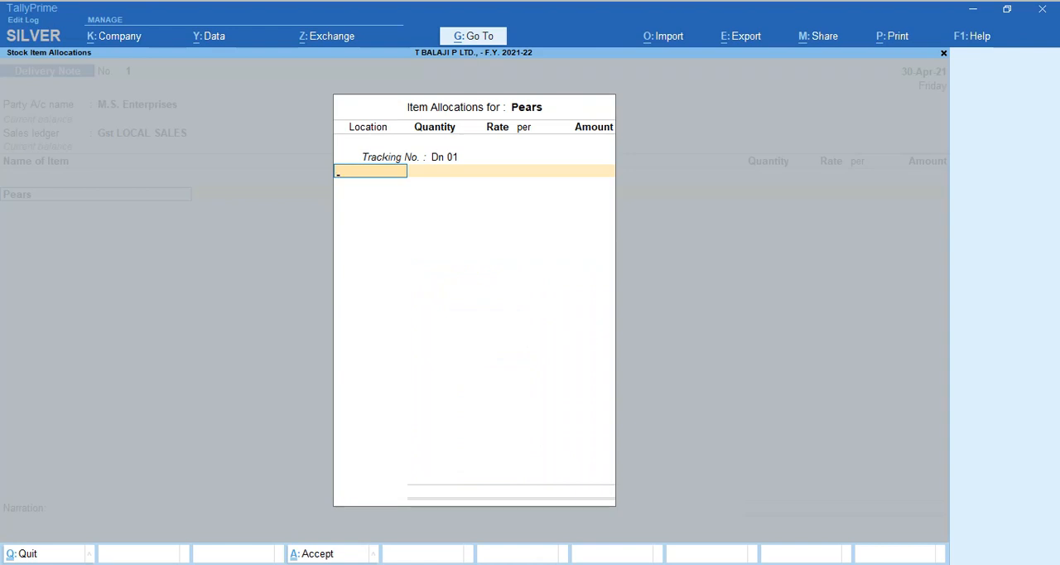
# Allocate 150 pcs of Pears from the Kathra location at a rate of 30 per piece.
pyautogui.write('Ka')
pyautogui.press('Return')
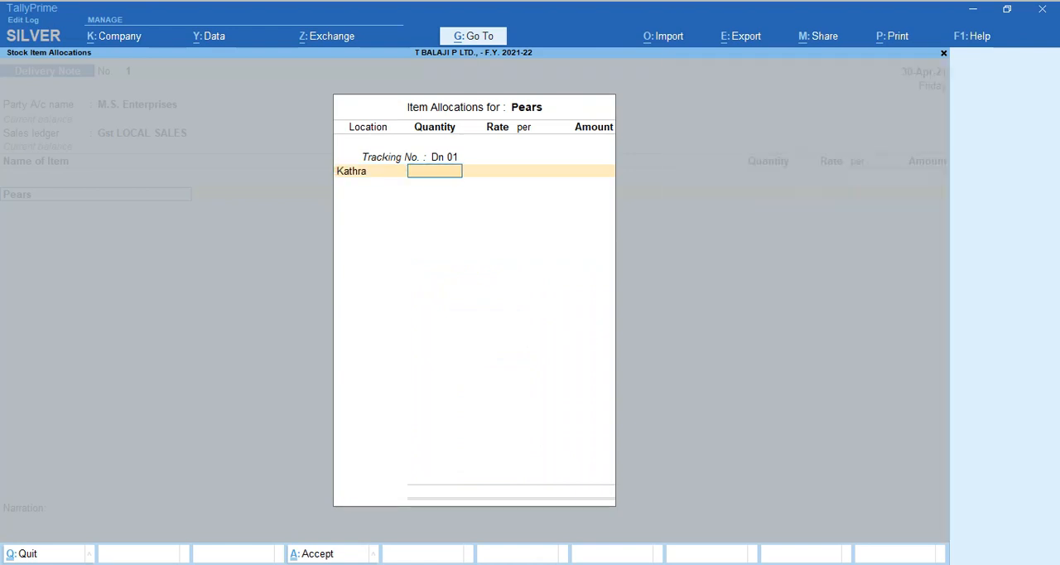
pyautogui.write('150')
pyautogui.press('Return')
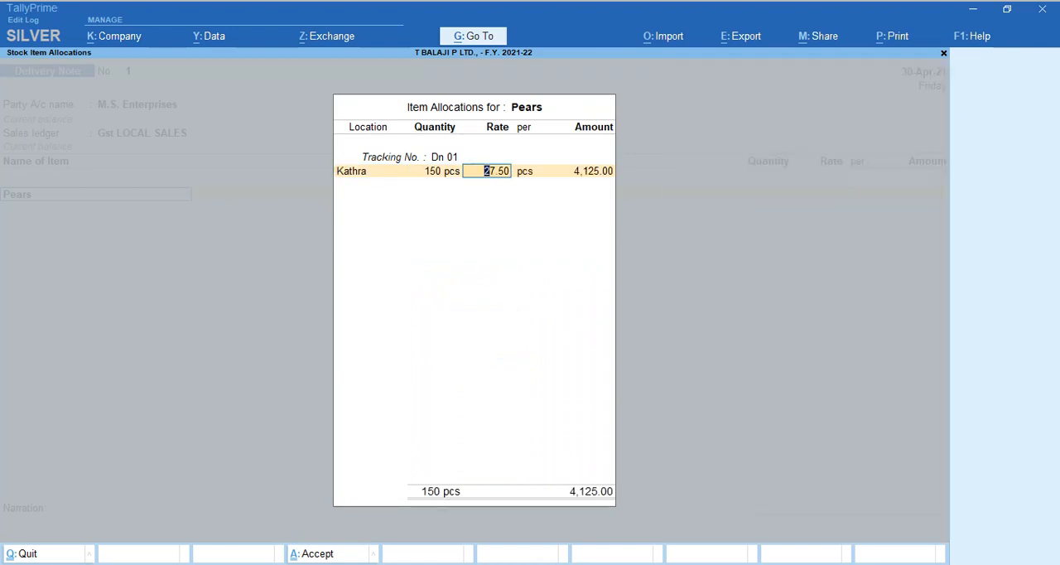
pyautogui.hotkey('alt', 'Tab')
pyautogui.hotkey('alt', 'Tab')
pyautogui.write('30')
pyautogui.press('Return')
pyautogui.press('Return')
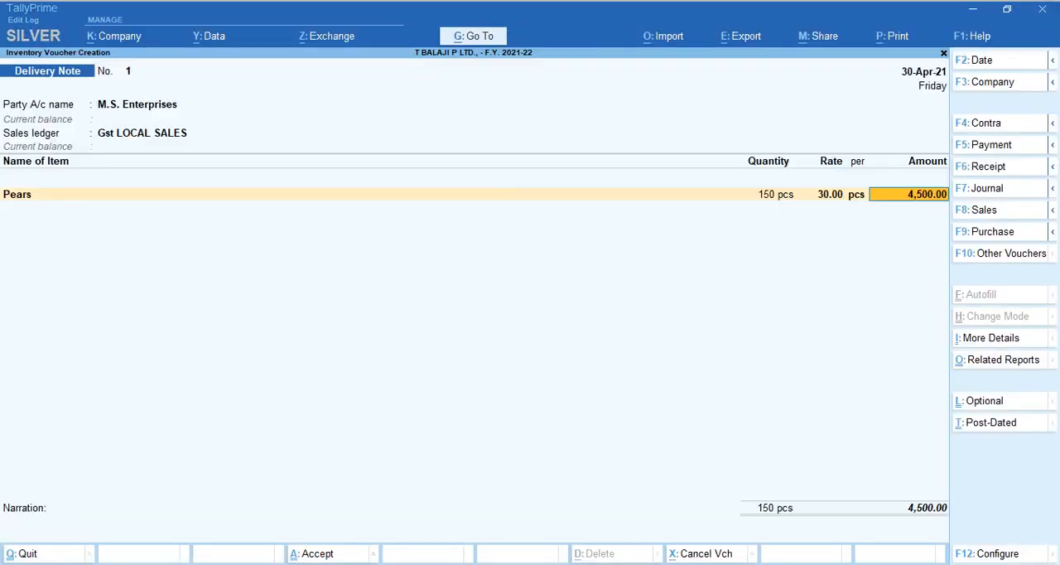
pyautogui.press('Return')
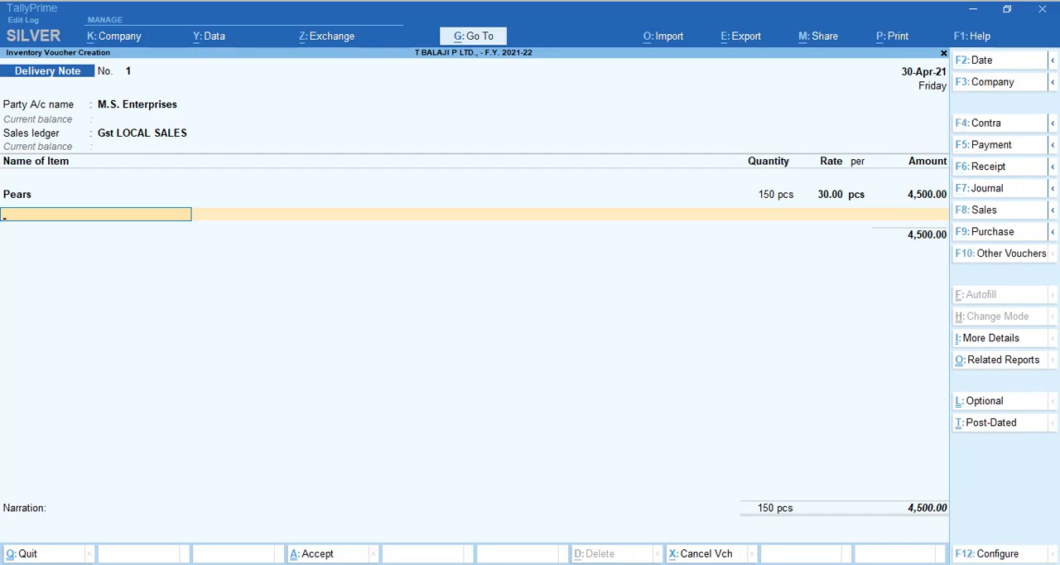
# Add Rexona as the second item with the new tracking number dn 01.
pyautogui.hotkey('alt', 'Tab')
pyautogui.hotkey('alt', 'Tab')
pyautogui.write('Rex')
pyautogui.press('Return')
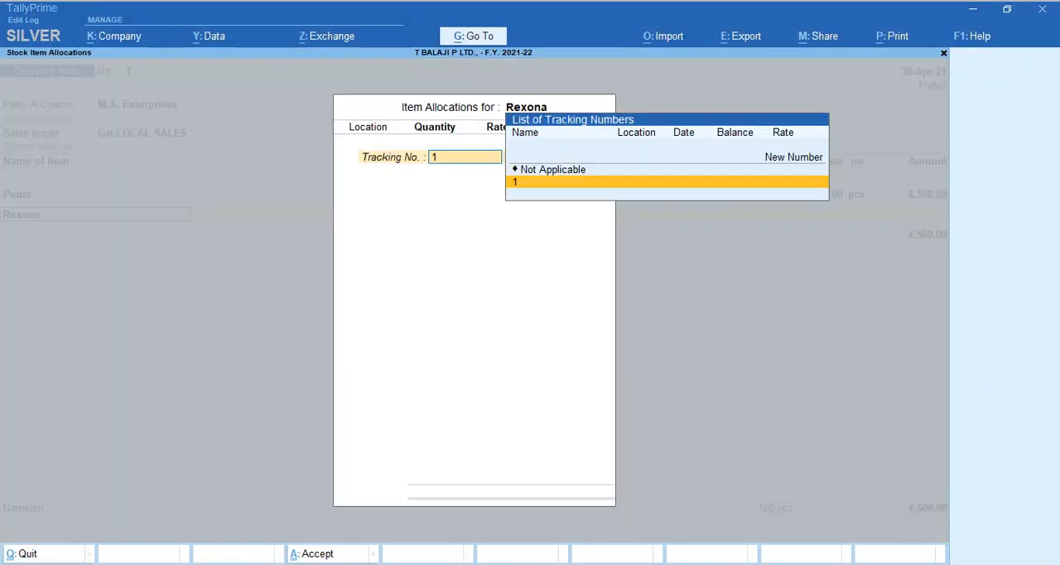
pyautogui.press('Up')
pyautogui.press('Up')
pyautogui.press('Return')
pyautogui.write('dn 01')
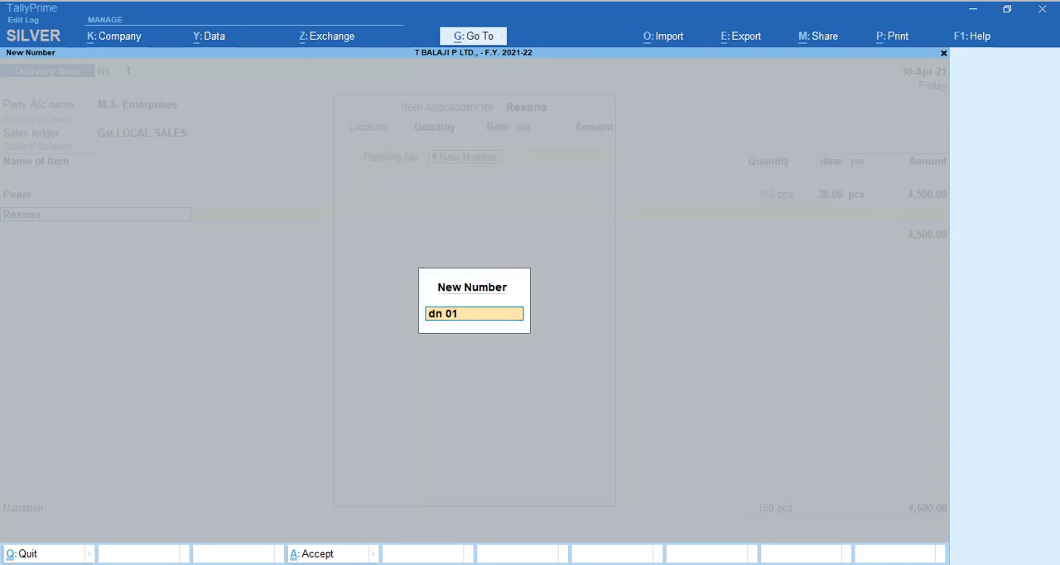
pyautogui.press('Return')
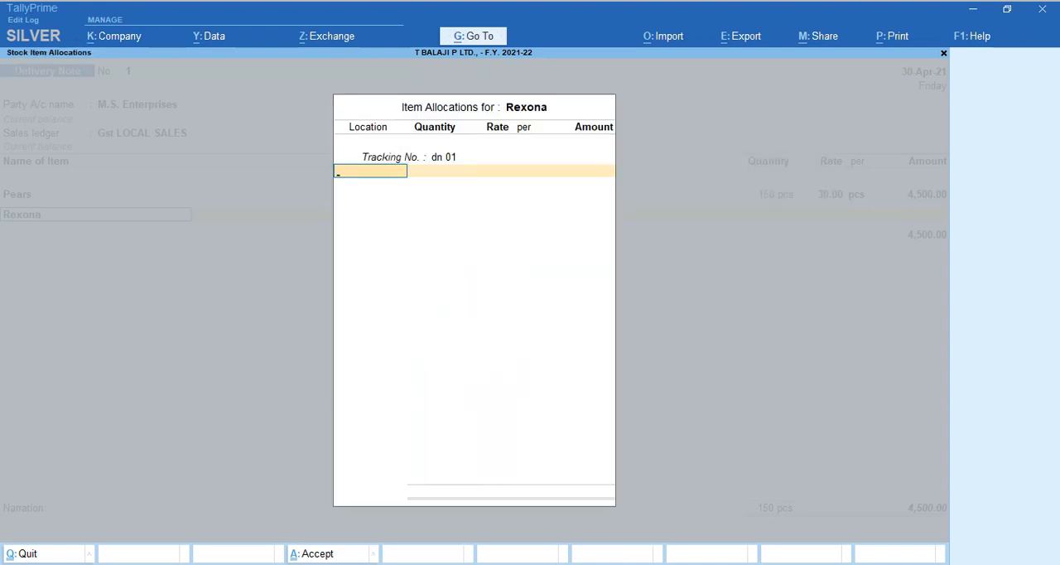
# Allocate 350 pcs of Rexona from the Kathra location at a rate of 25 per piece, checking the PDF for the figures.
pyautogui.write('ka')
pyautogui.press('Return')
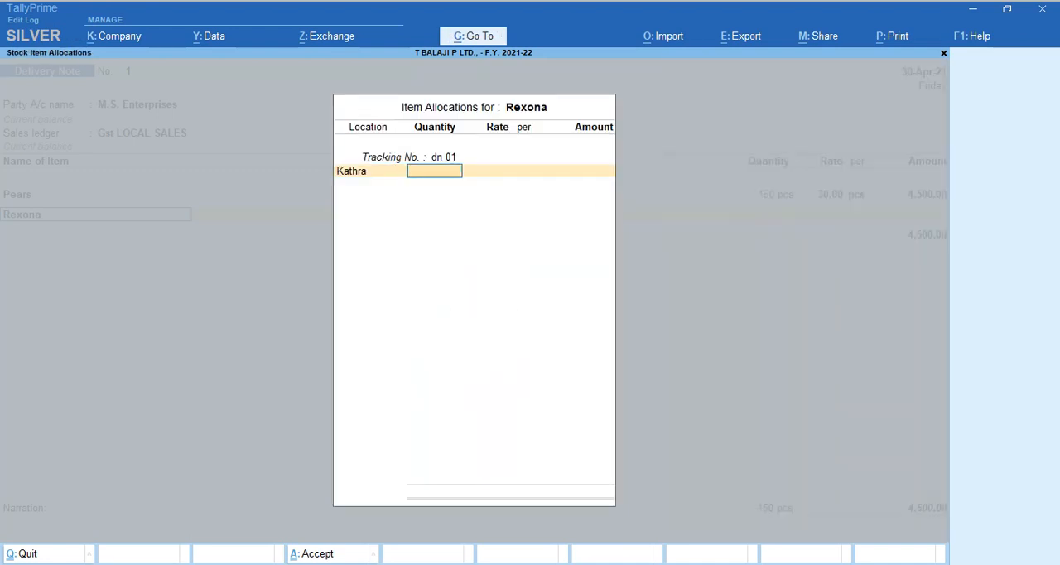
pyautogui.hotkey('alt', 'Tab')
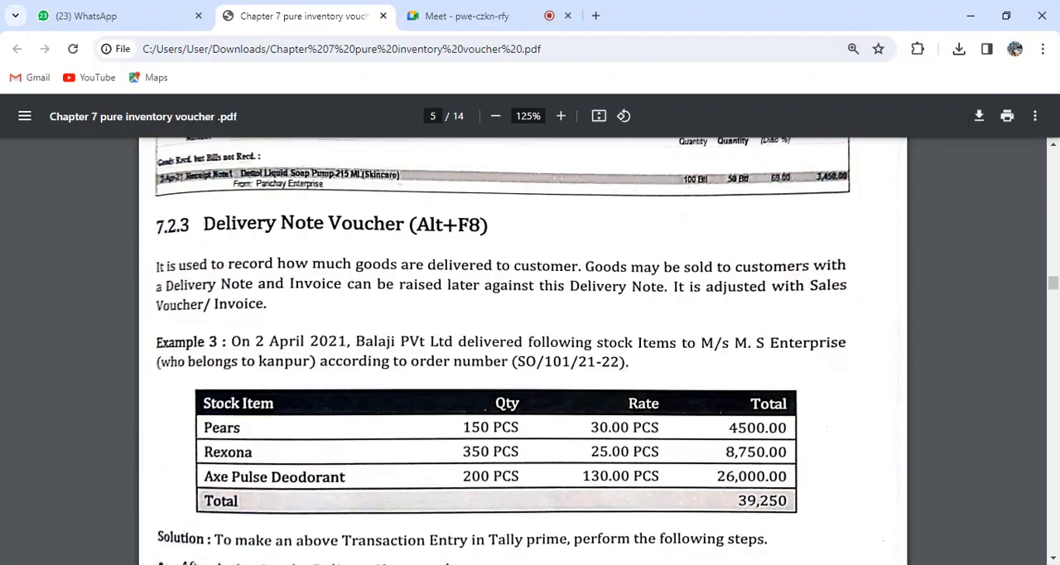
pyautogui.hotkey('alt', 'Tab')
pyautogui.write('350')
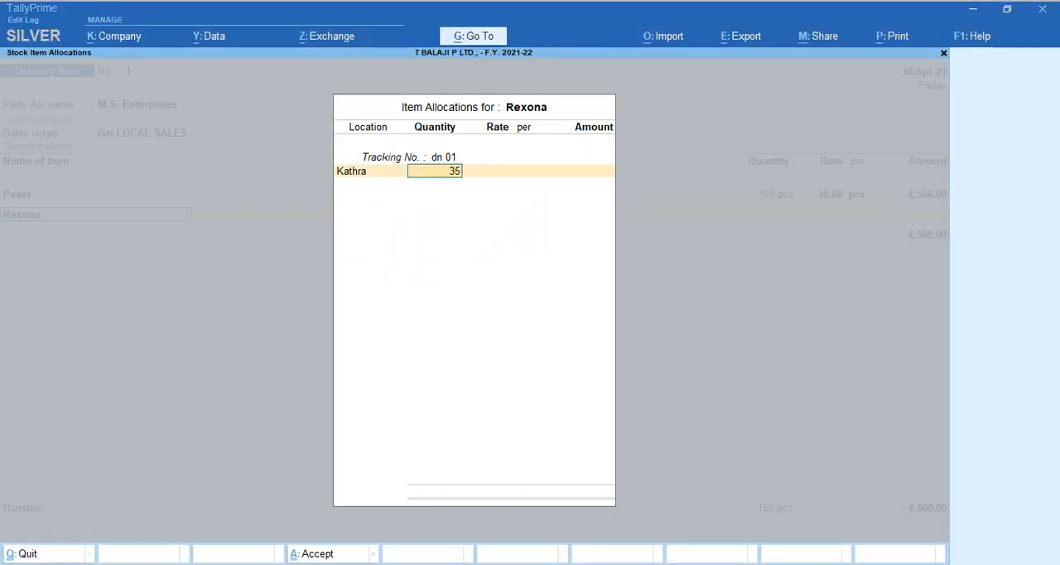
pyautogui.press('Return')
pyautogui.write('25')
pyautogui.press('Return')
pyautogui.press('Return')
pyautogui.press('Return')
pyautogui.press('Return')
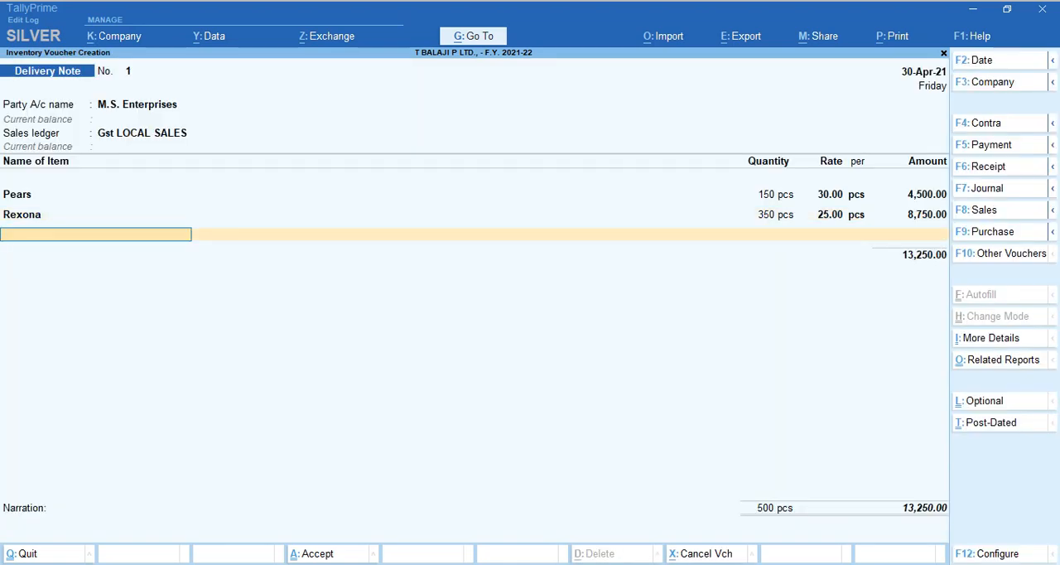
# Add Axe Pulse Deodarant as the third delivery note item with the new tracking number dn 01, checking the PDF for the item.
pyautogui.hotkey('alt', 'Tab')
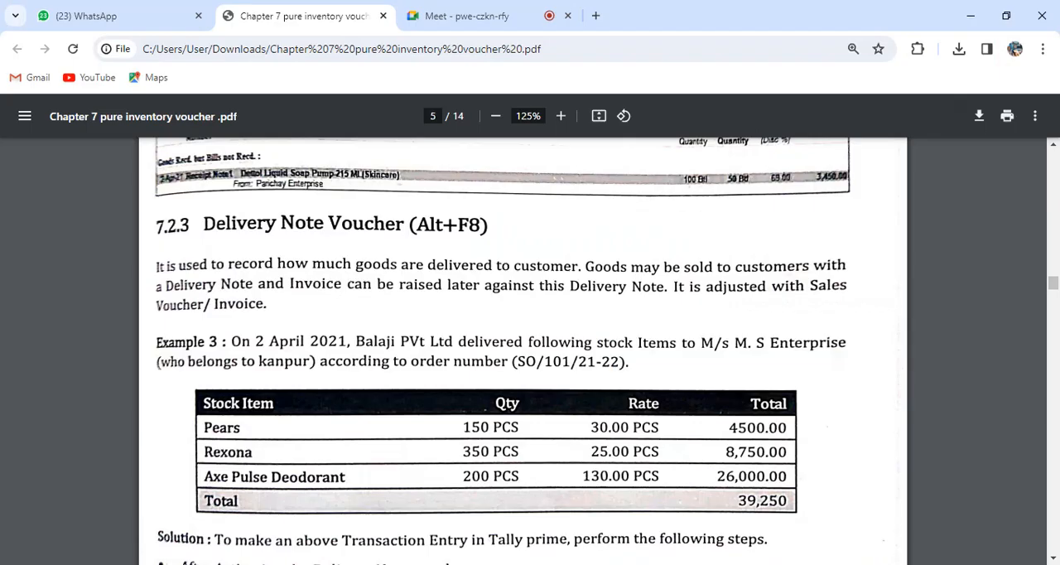
pyautogui.hotkey('alt', 'Tab')
pyautogui.write('Axe')
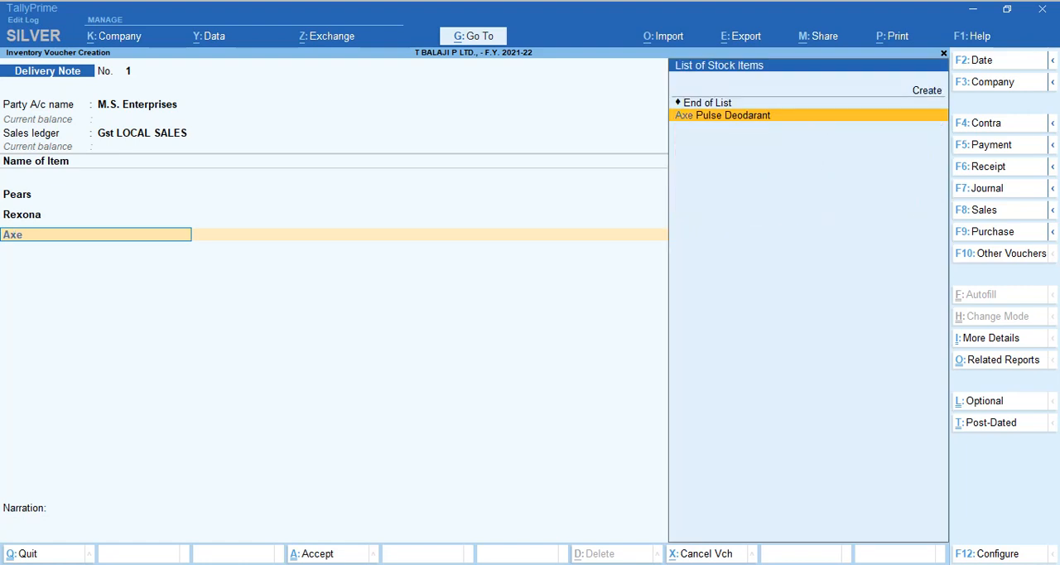
pyautogui.press('Return')
pyautogui.press('Up')
pyautogui.press('Up')
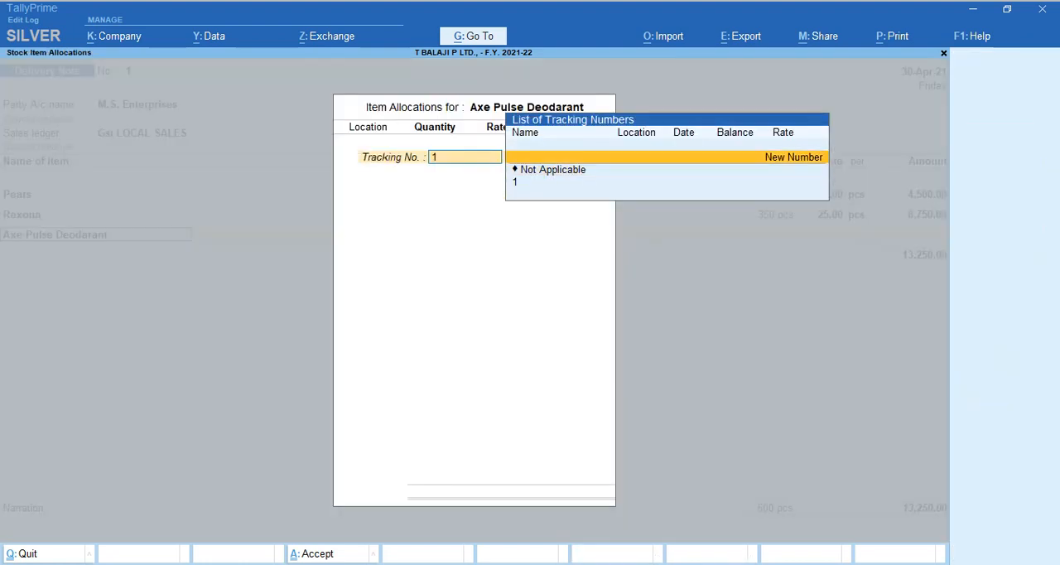
pyautogui.press('Return')
pyautogui.write('dn 01')
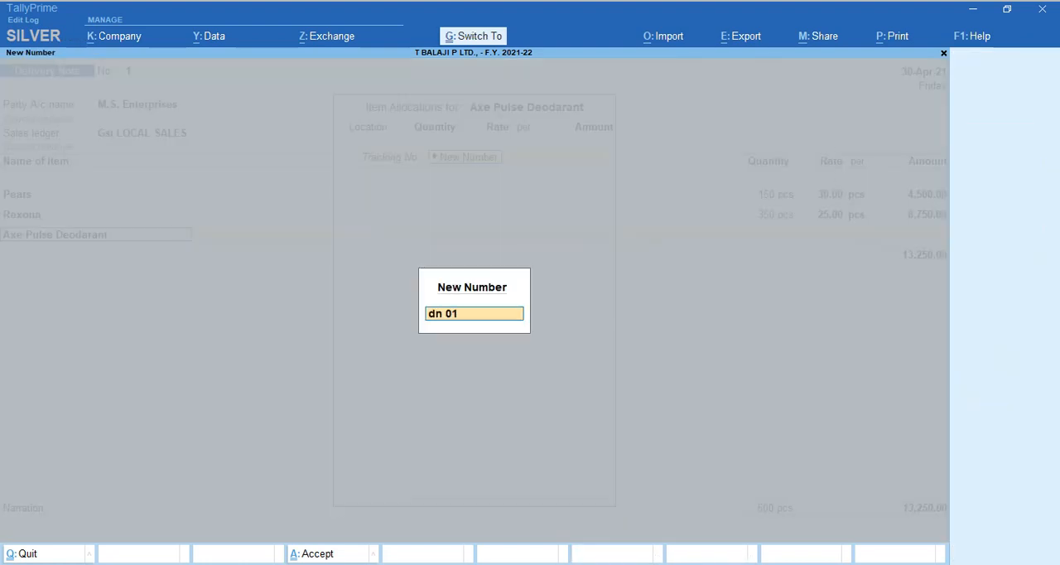
pyautogui.press('Return')
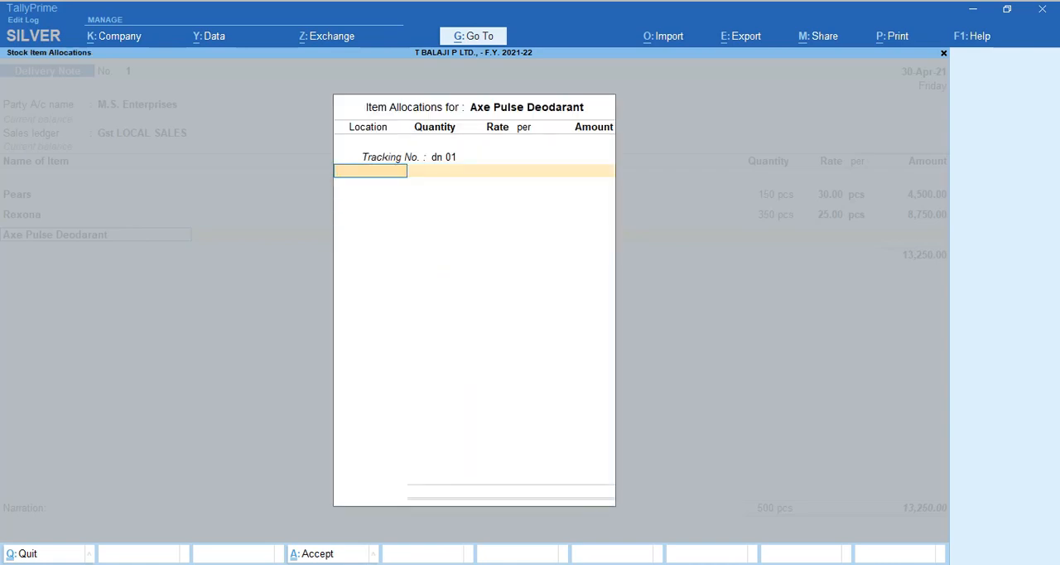
# Allocate 200 pcs of Axe Pulse Deodarant from the Kathra location at a rate of 130 per piece, checking the PDF for the figures.
pyautogui.write('Ka')
pyautogui.press('Return')
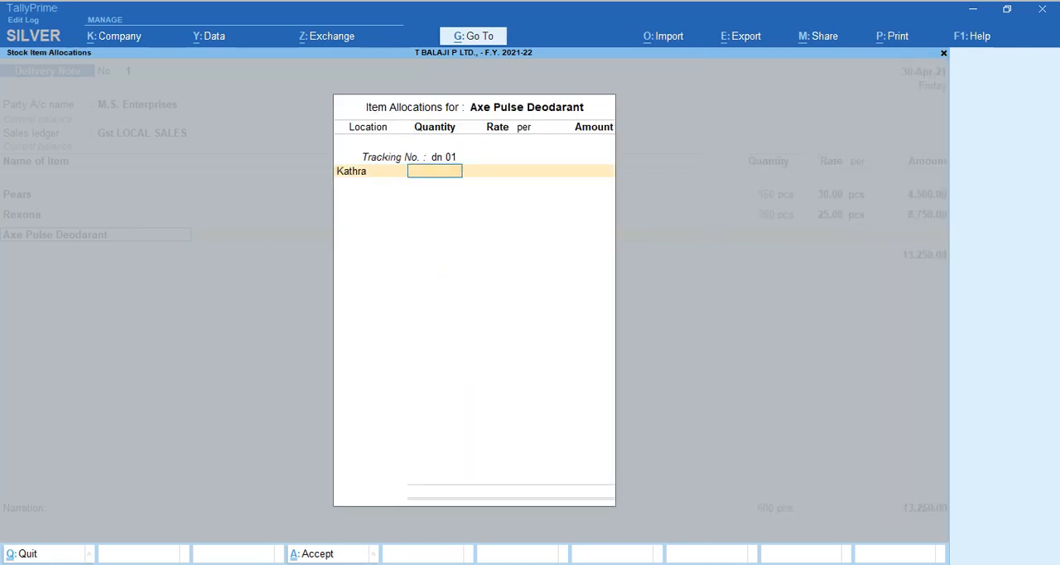
pyautogui.hotkey('alt', 'Tab')
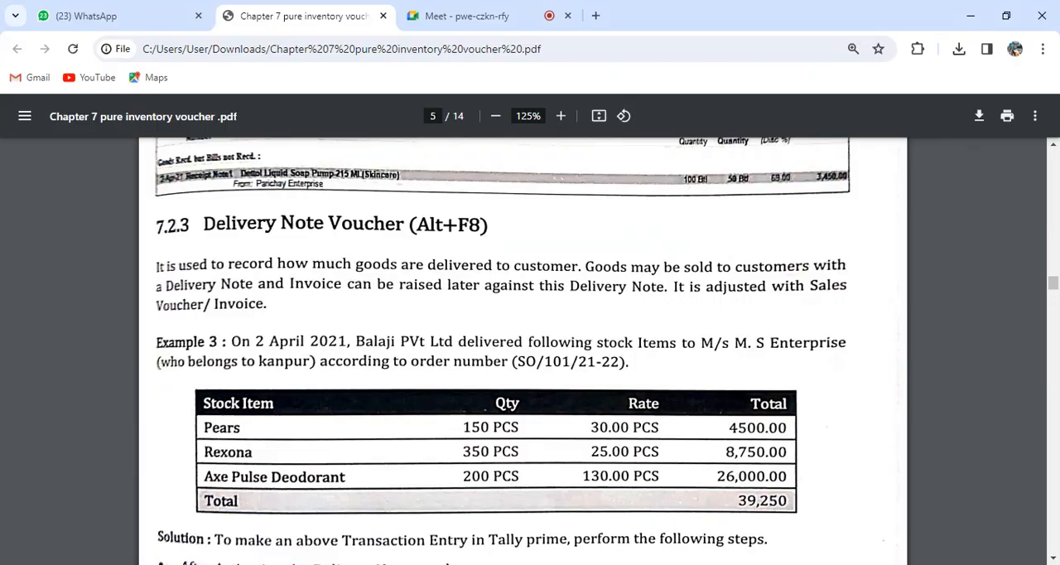
pyautogui.hotkey('alt', 'Tab')
pyautogui.write('200')
pyautogui.press('Return')
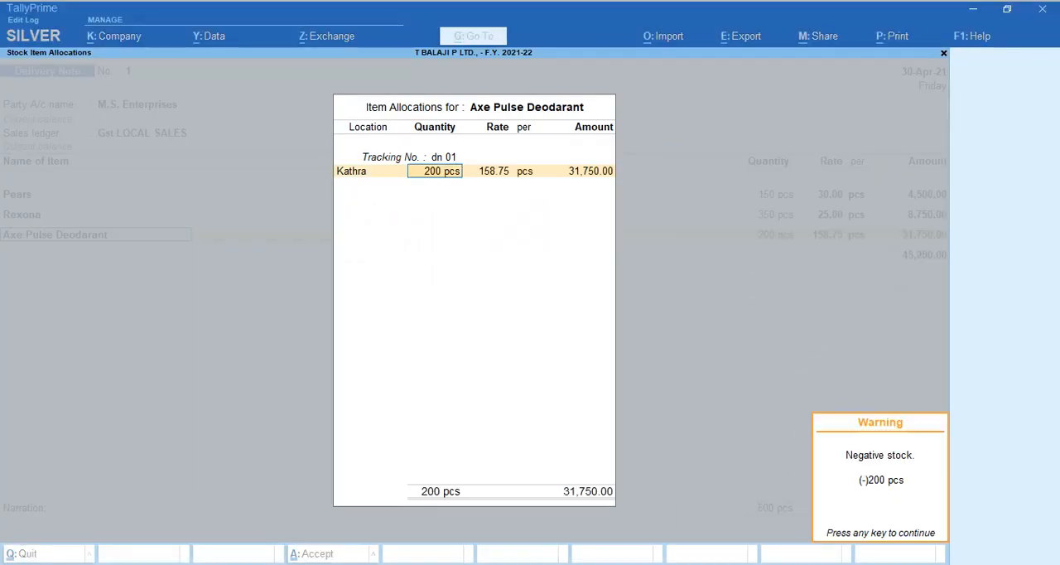
pyautogui.press('Return')
pyautogui.write('130')
pyautogui.press('Return')
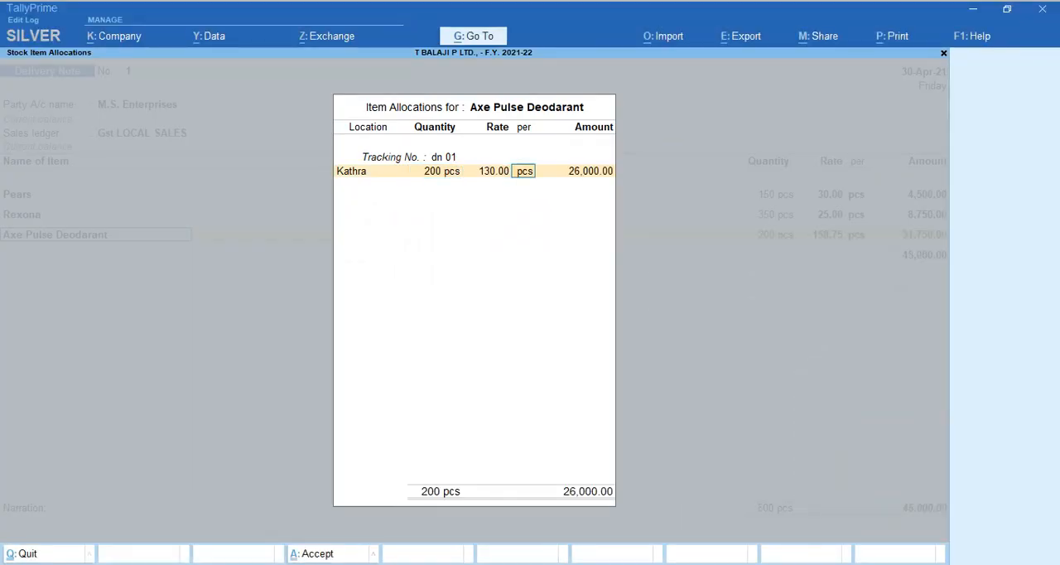
pyautogui.press('Return')
pyautogui.press('Return')
pyautogui.press('Return')
pyautogui.press('Return')
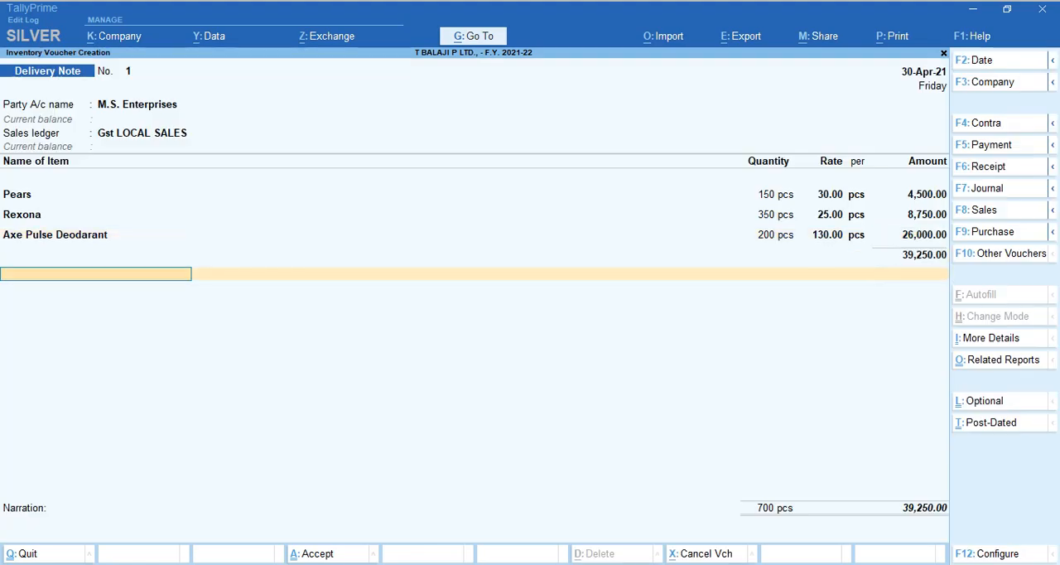
# Compare the delivery note with the PDF table and add the Outptut Cgst and Output Sgst tax ledgers below the items.
pyautogui.hotkey('alt', 'Tab')
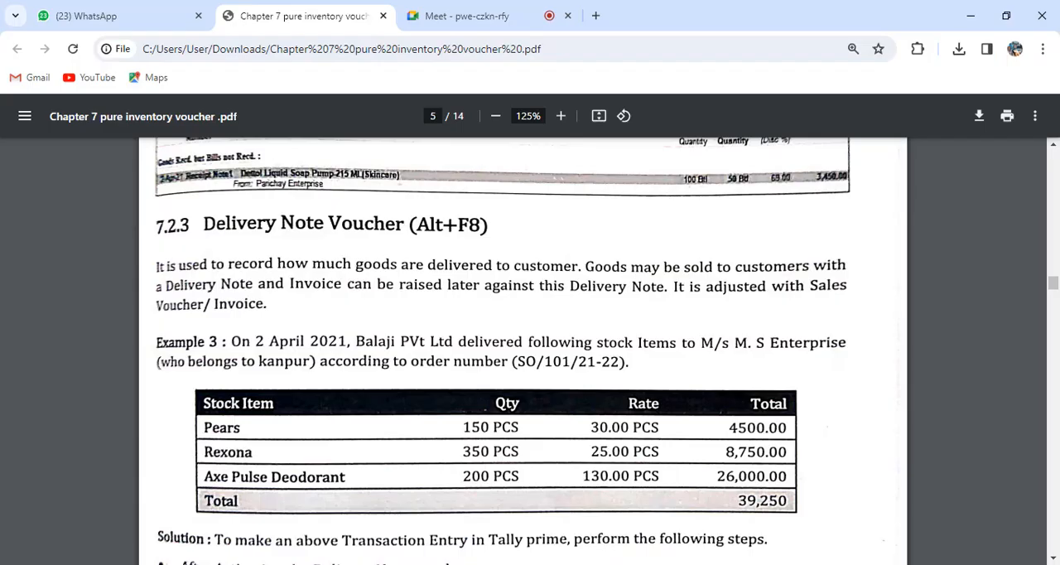
pyautogui.hotkey('alt', 'Tab')
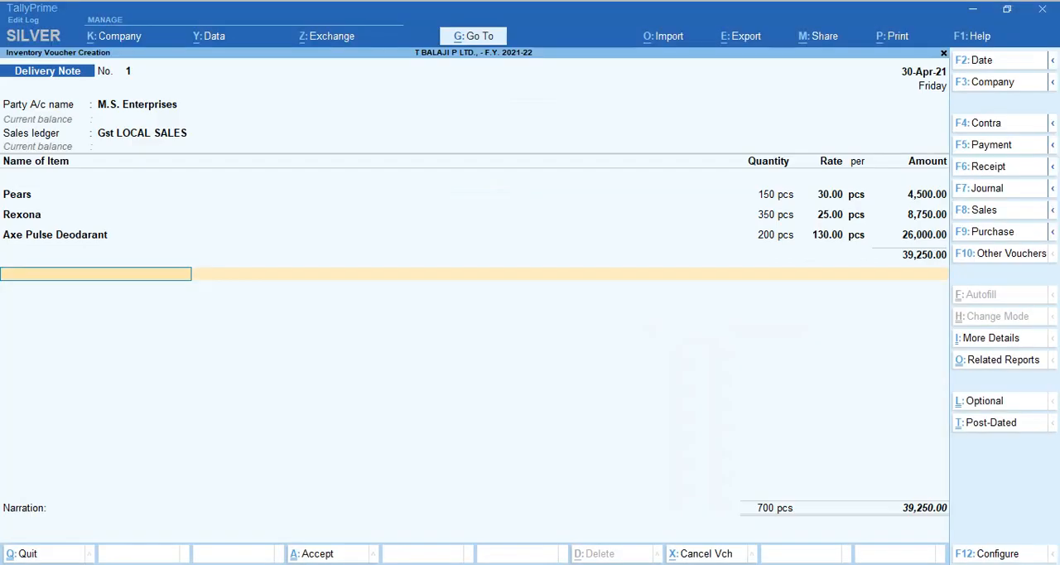
pyautogui.write('Out')
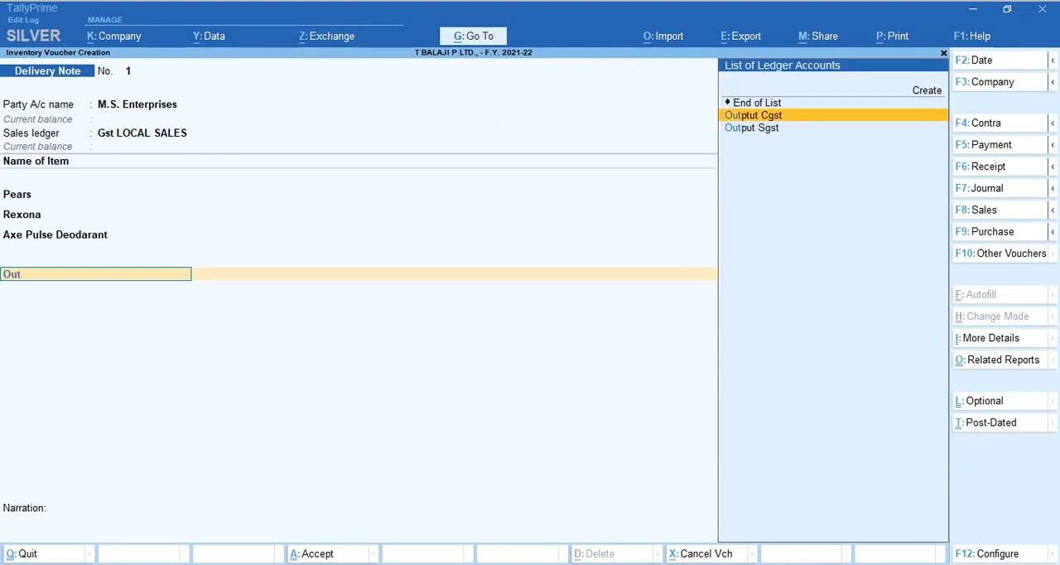
pyautogui.press('Return')
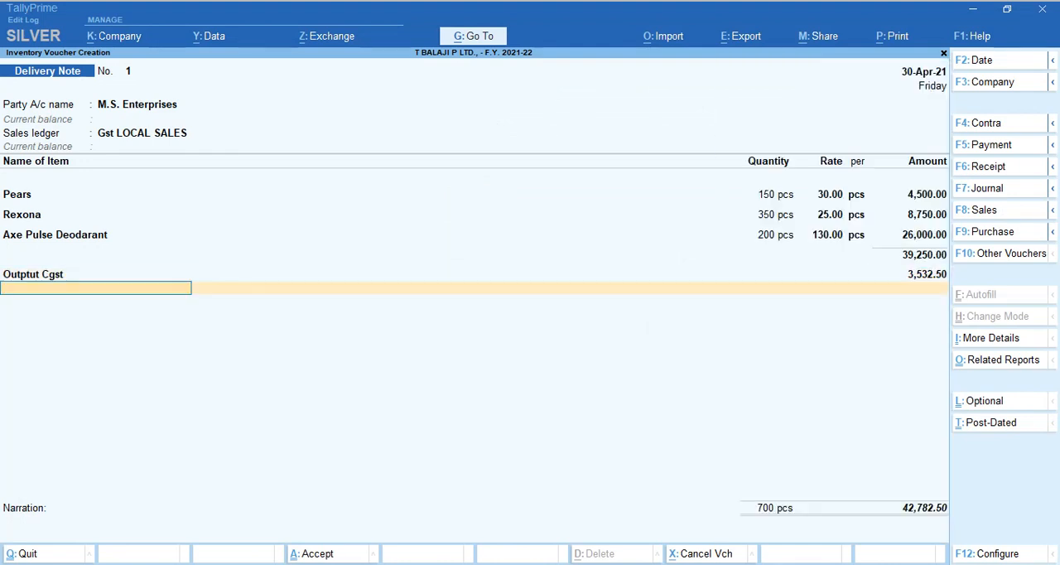
pyautogui.write('Out')
pyautogui.press('Down')
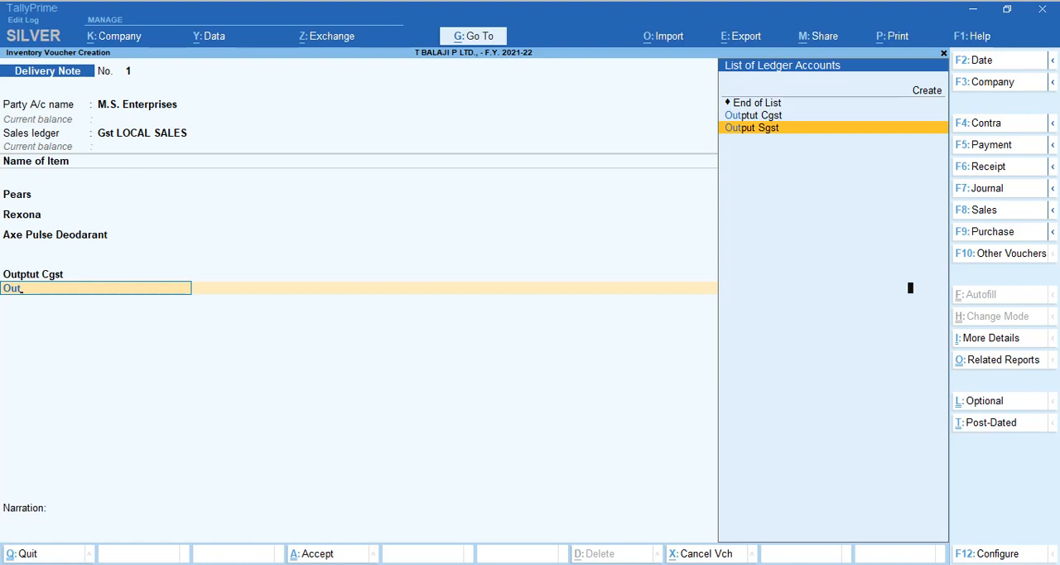
pyautogui.press('Return')
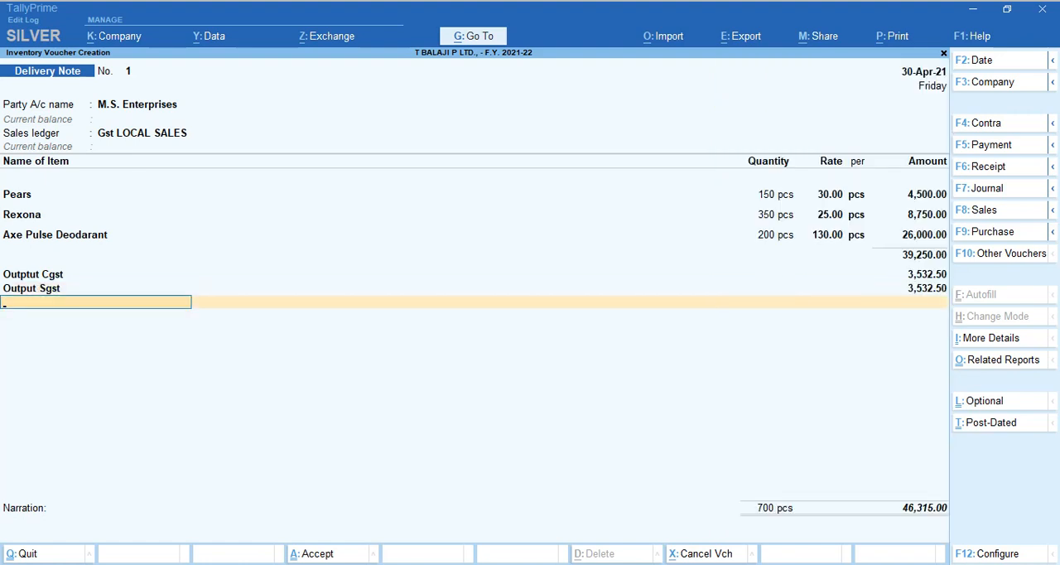
# Finish the ledger list without a narration and save the delivery note for M.S. Enterprises.
pyautogui.press('Return')
pyautogui.press('Return')
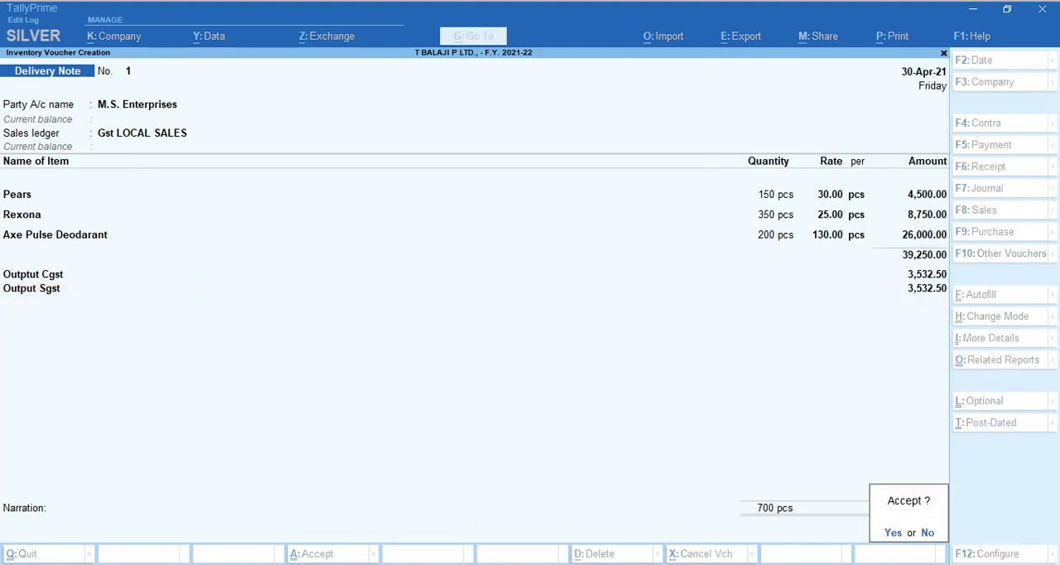
pyautogui.press('Escape')
pyautogui.press('Return')
pyautogui.press('Return')
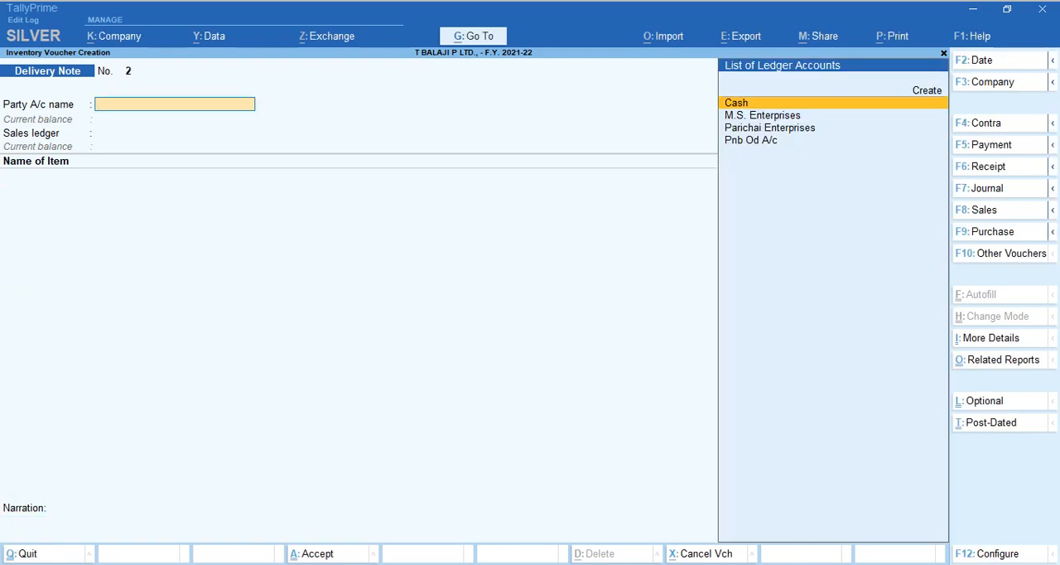
# Read the Rejections-In example in section 7.2.4 of the PDF, and activate and open the Rejections In voucher in TallyPrime.
pyautogui.hotkey('alt', 'Tab')
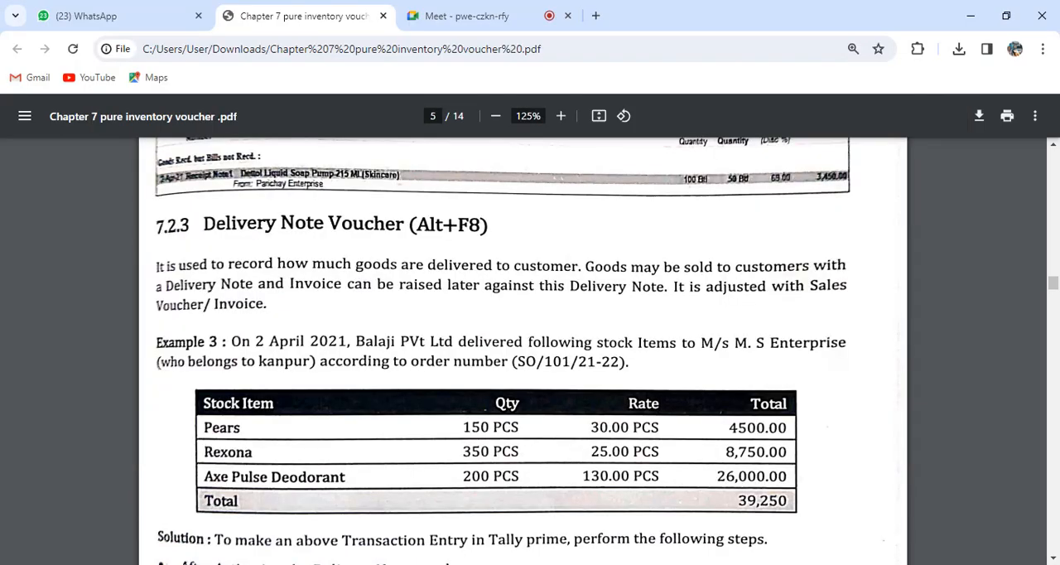
pyautogui.scroll(-2, 530, 348)
pyautogui.scroll(-11, 531, 348)
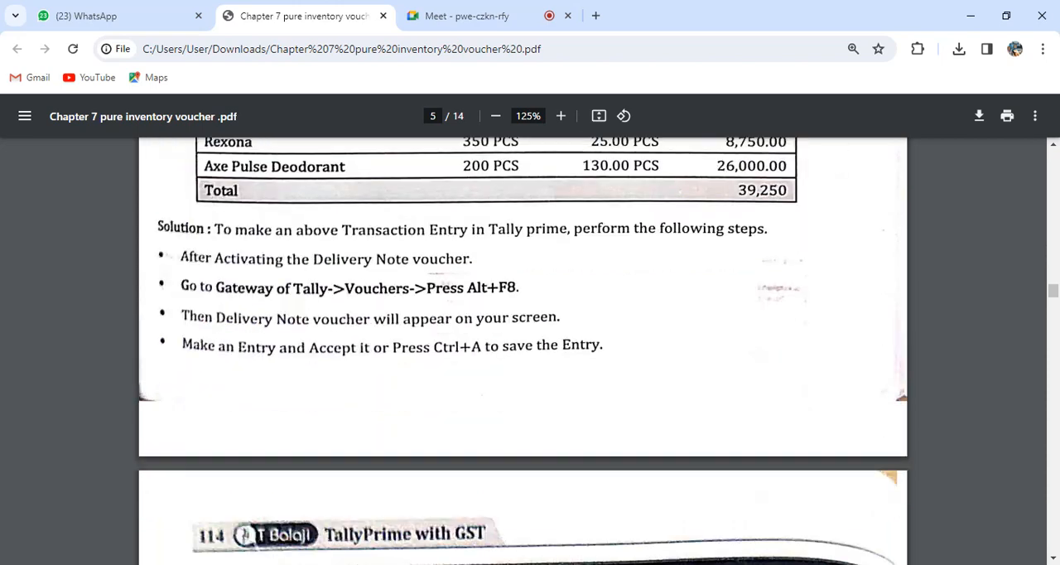
pyautogui.scroll(-5, 530, 348)
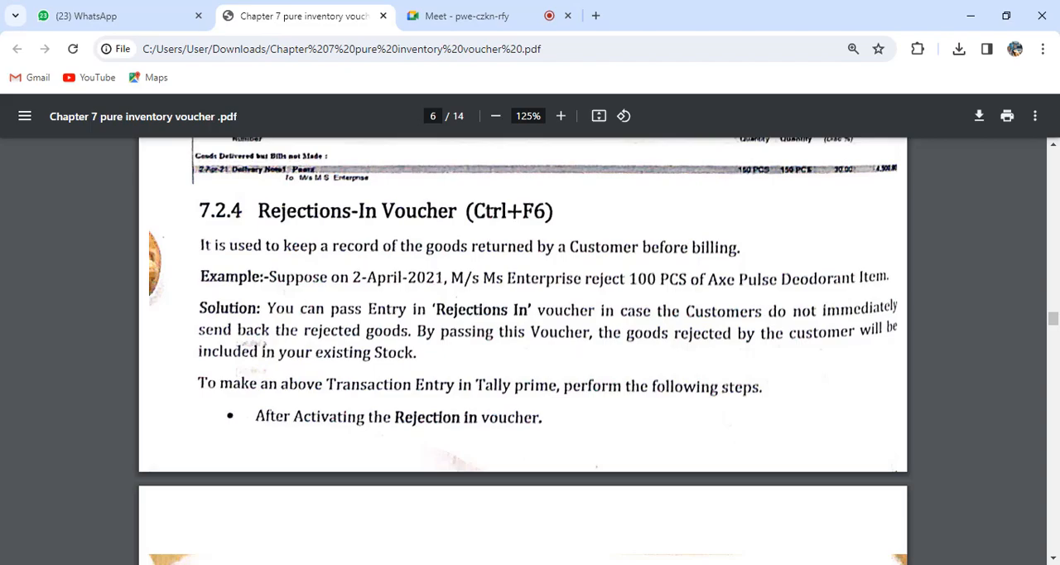
pyautogui.hotkey('alt', 'Tab')
pyautogui.press('ctrl')
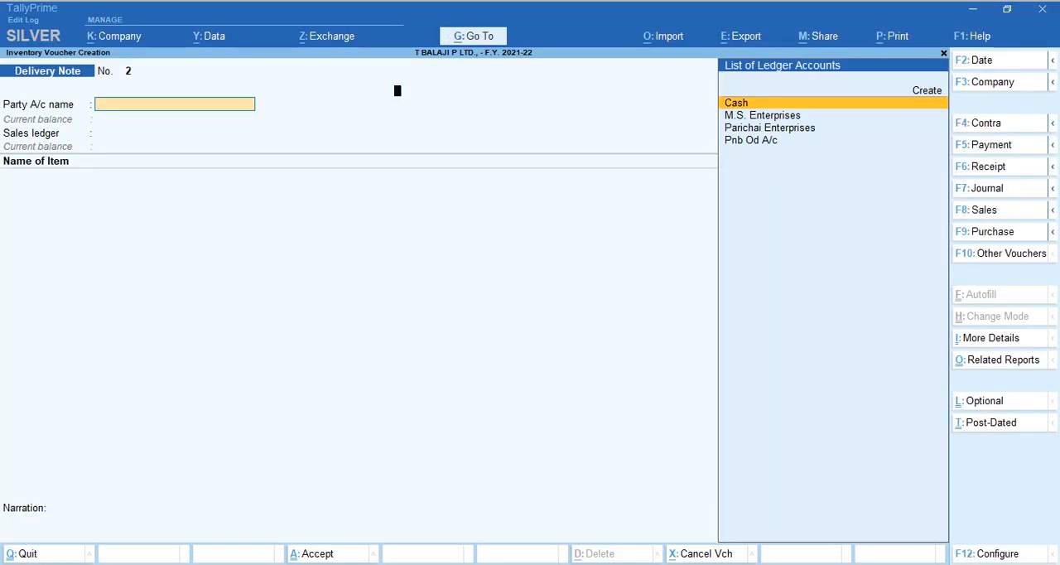
pyautogui.press('F10')
pyautogui.hotkey('ctrl', 'F6')
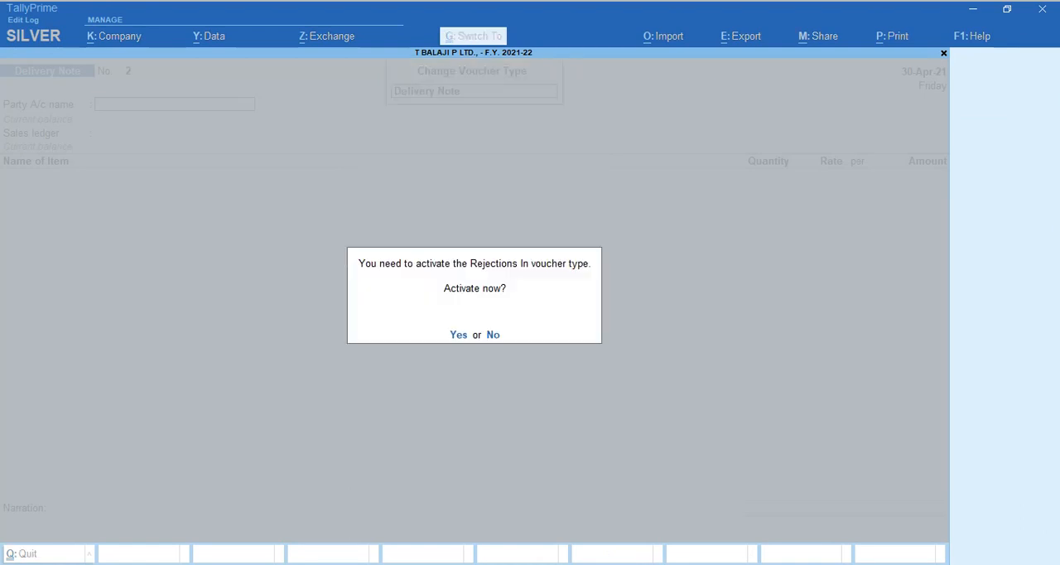
pyautogui.press('y')
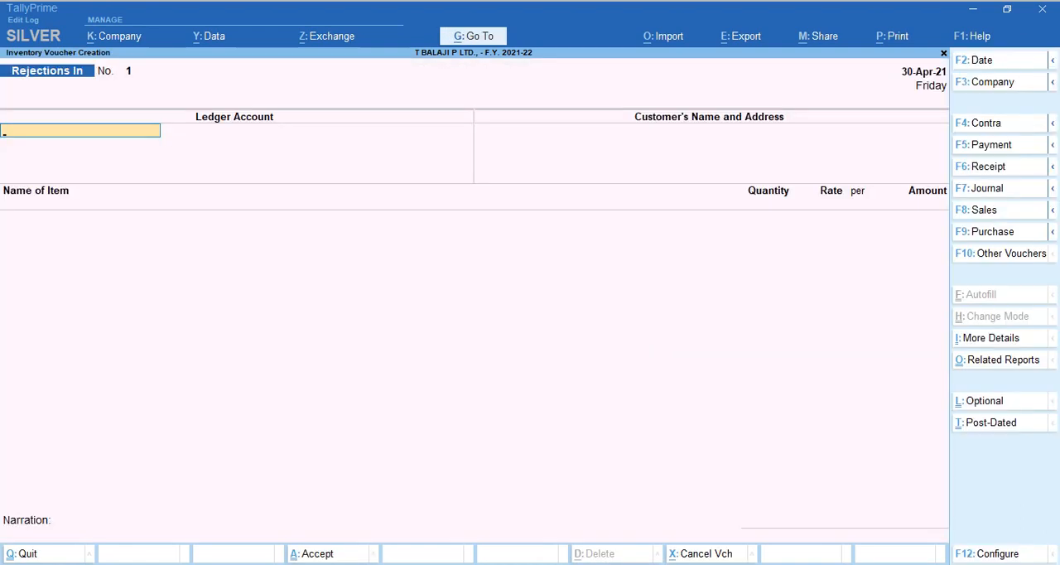
# Select M.S. Enterprises as the ledger account and customer of the Rejections In voucher, leaving the address blank.
pyautogui.write('Ms')
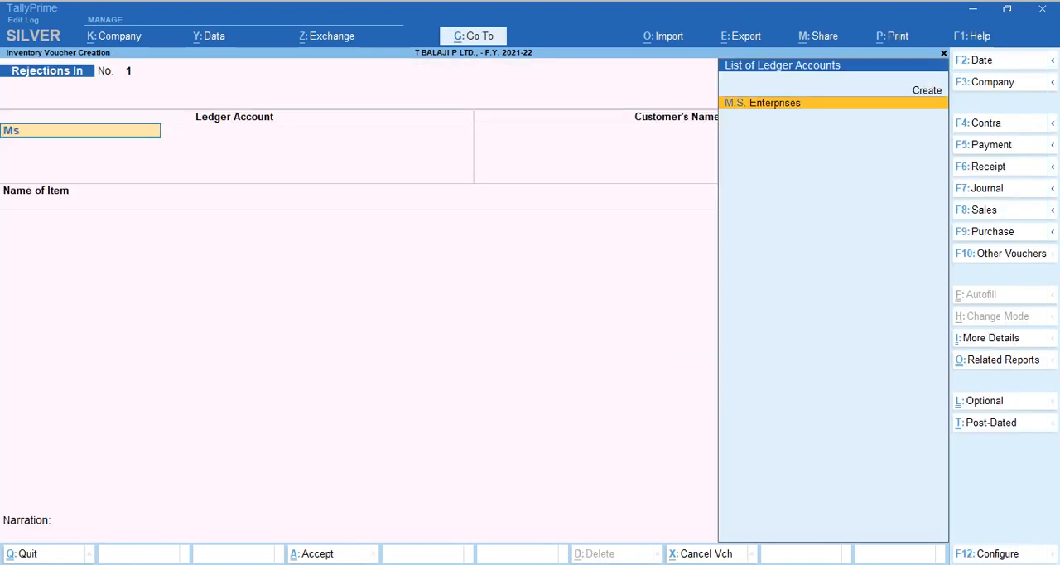
pyautogui.press('Return')
pyautogui.press('Return')
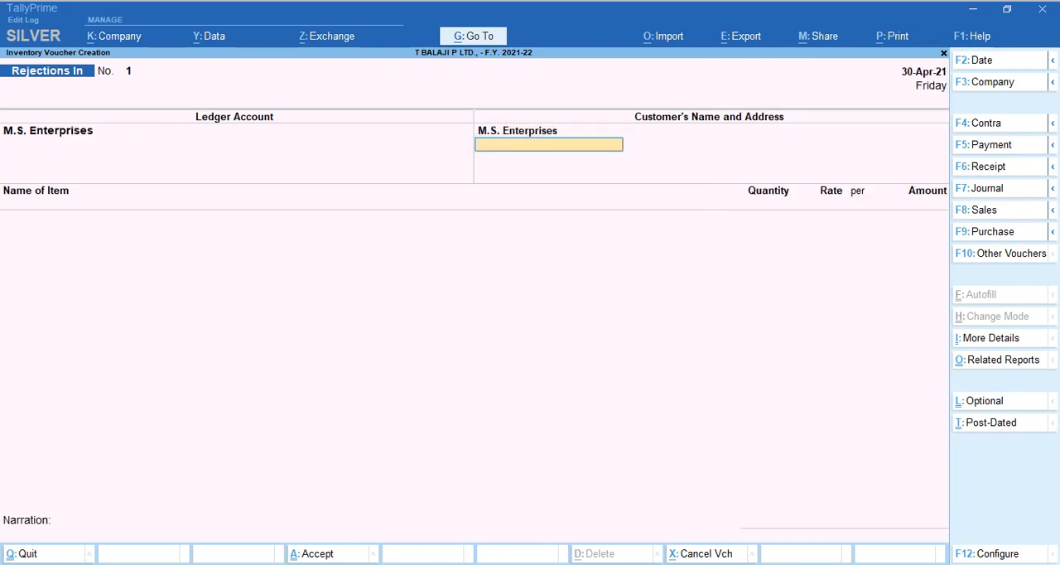
pyautogui.press('Return')
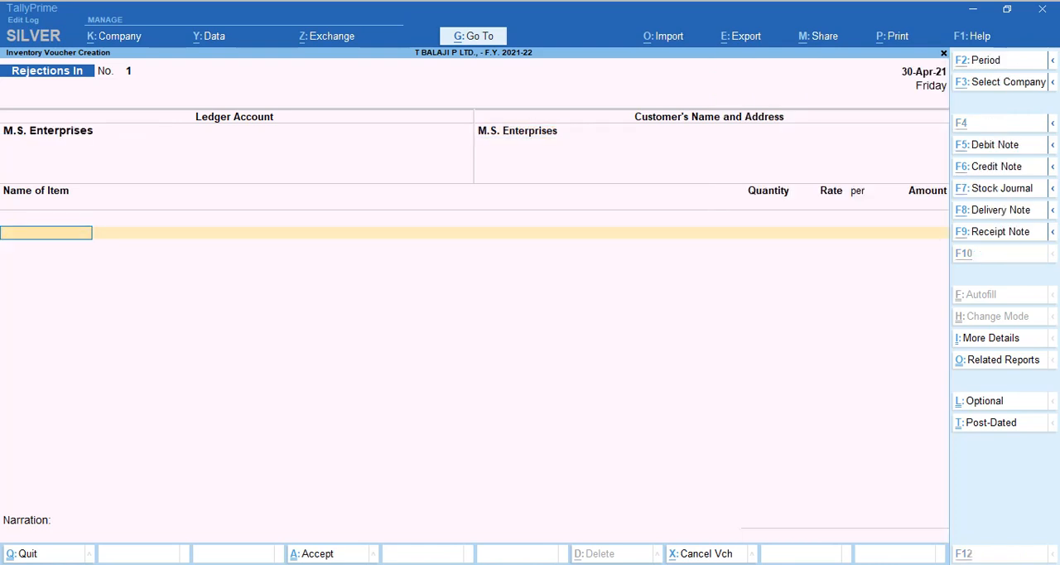
# Add the rejected item Axe Pulse Deodarant from the PDF example against the existing tracking number dn 01.
pyautogui.hotkey('alt', 'Tab')
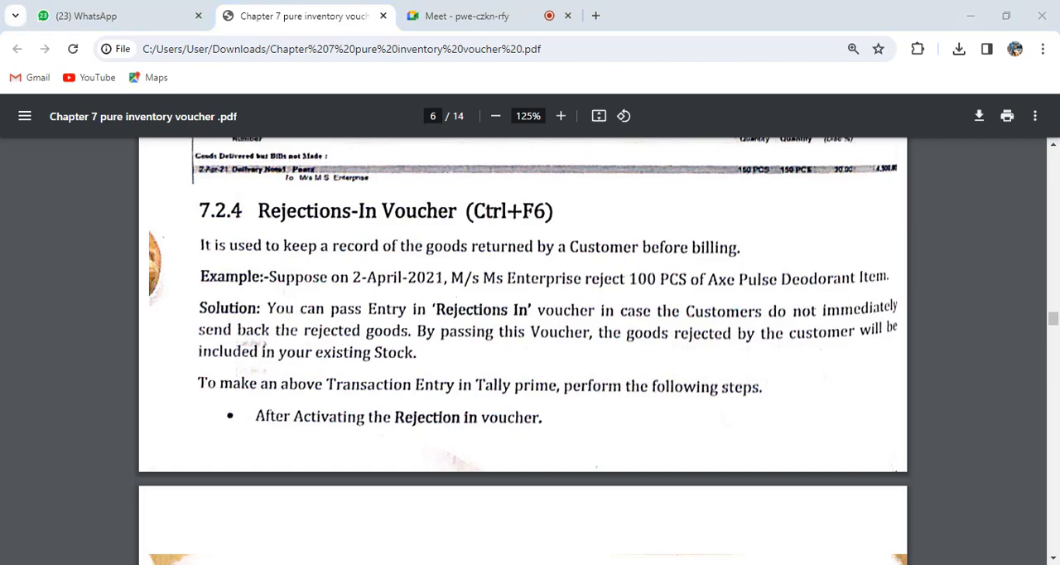
pyautogui.hotkey('alt', 'Tab')
pyautogui.write('Axe')
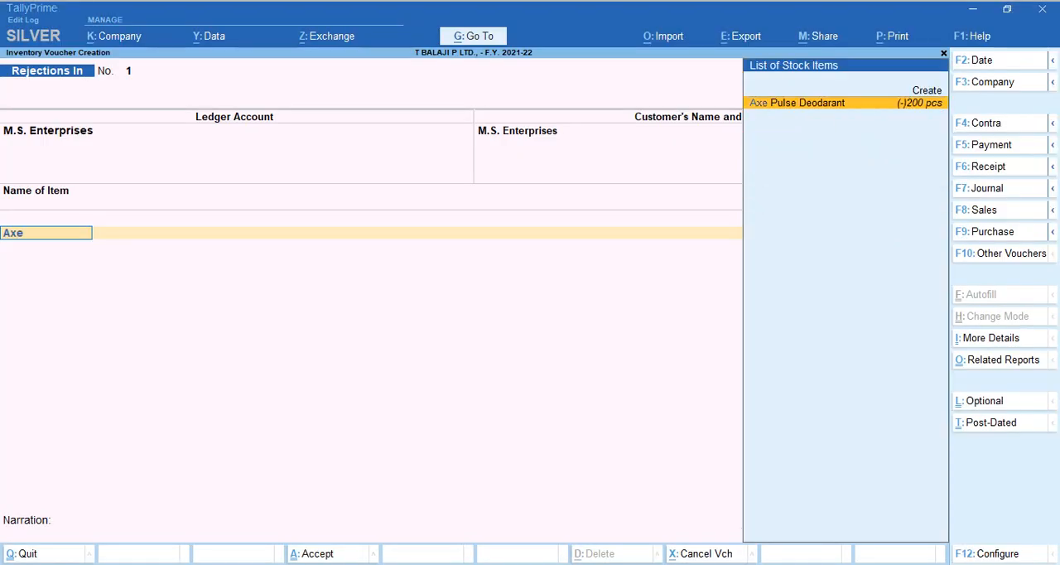
pyautogui.press('Return')
pyautogui.press('Down')
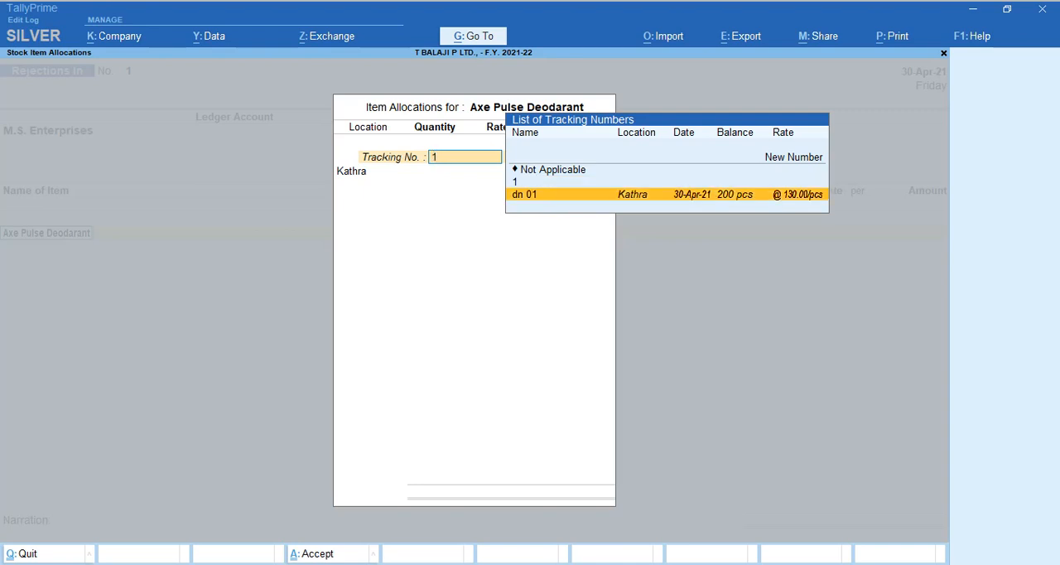
pyautogui.press('Return')
pyautogui.press('Return')
# Set the rejected quantity to 100 pcs at the Kathra location, keep the offered rate, and save the Rejections In voucher.
pyautogui.write('100')
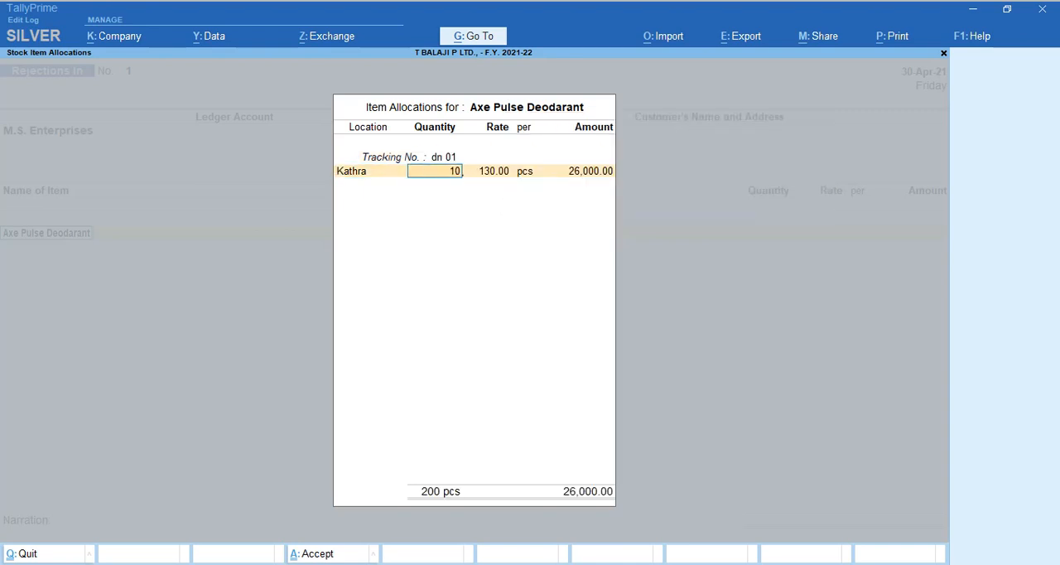
pyautogui.press('Return')
pyautogui.press('Return')
pyautogui.press('Return')
pyautogui.press('Return')
pyautogui.press('Return')
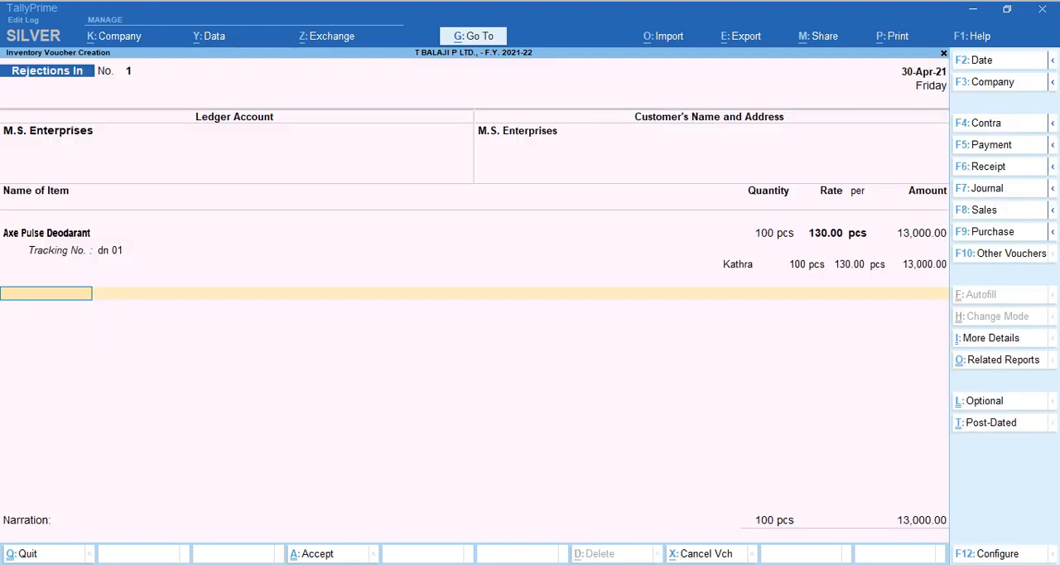
pyautogui.press('Return')
pyautogui.press('Return')
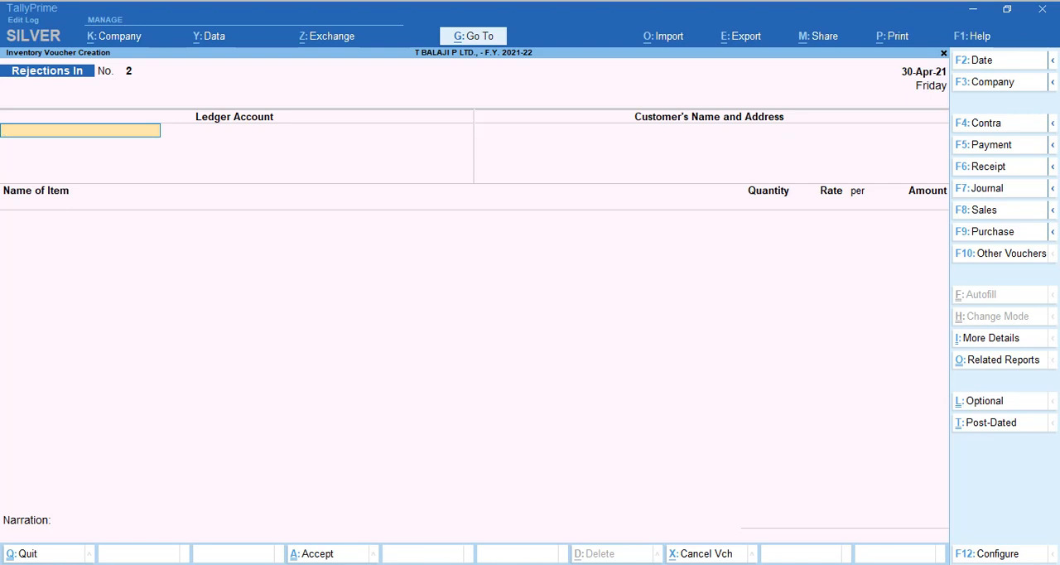
# Set the date of the new Rejections In voucher to 30-4.
pyautogui.press('F2')
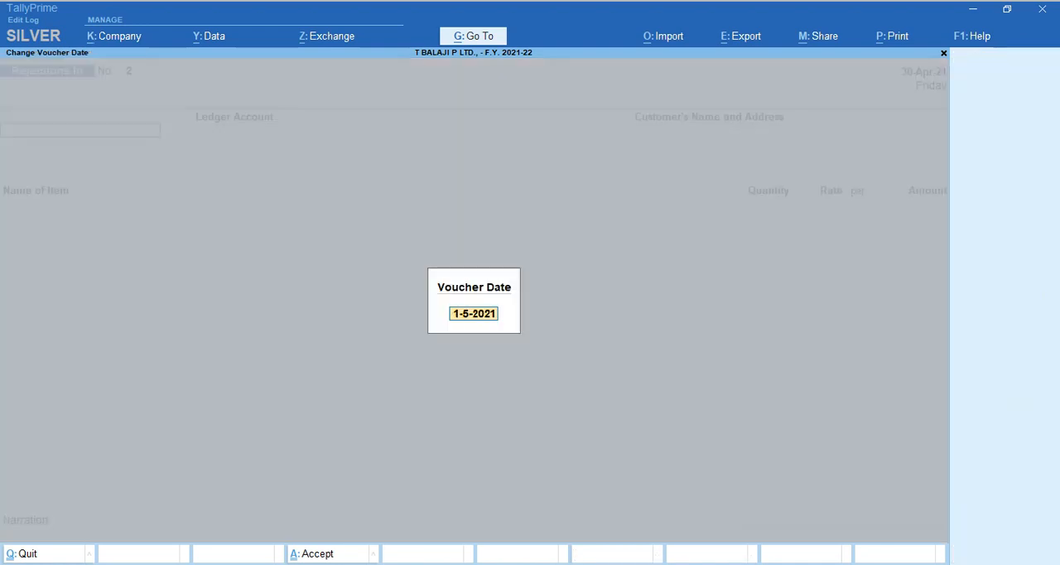
pyautogui.write('30-4')
pyautogui.press('Return')
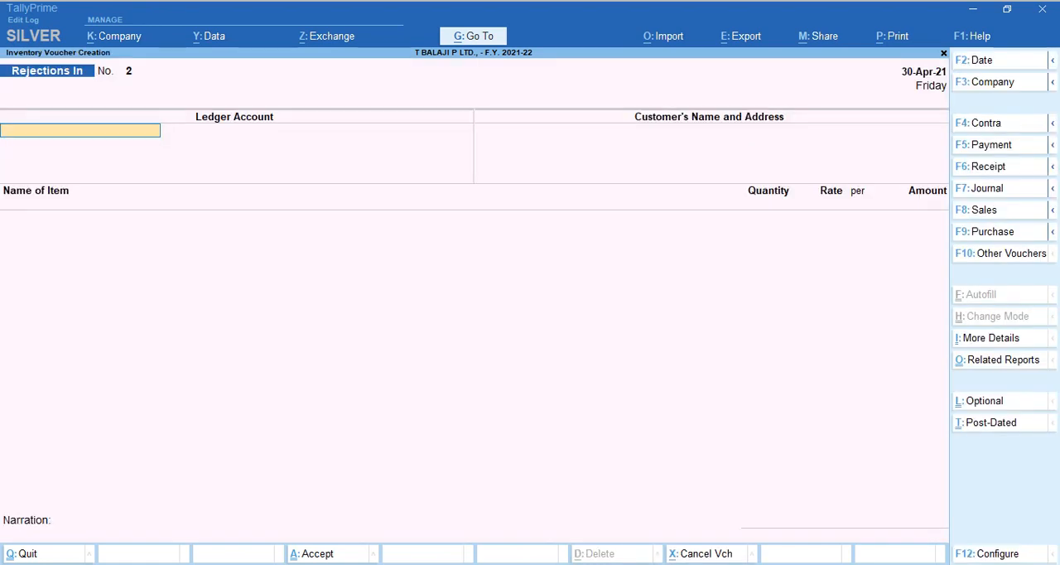
pyautogui.hotkey('alt', 'Tab')
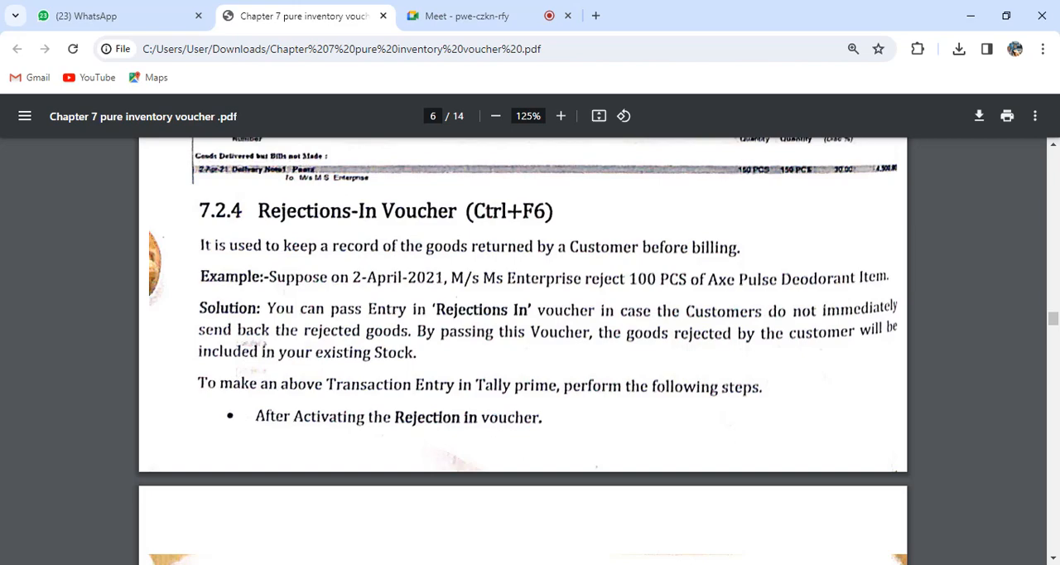
pyautogui.hotkey('alt', 'Tab')
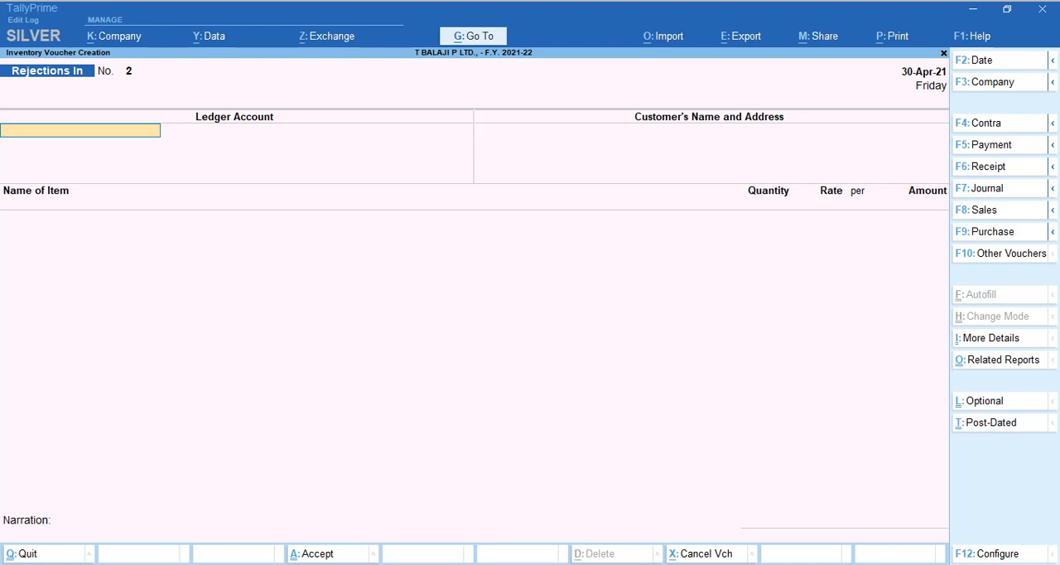
pyautogui.press('F6')
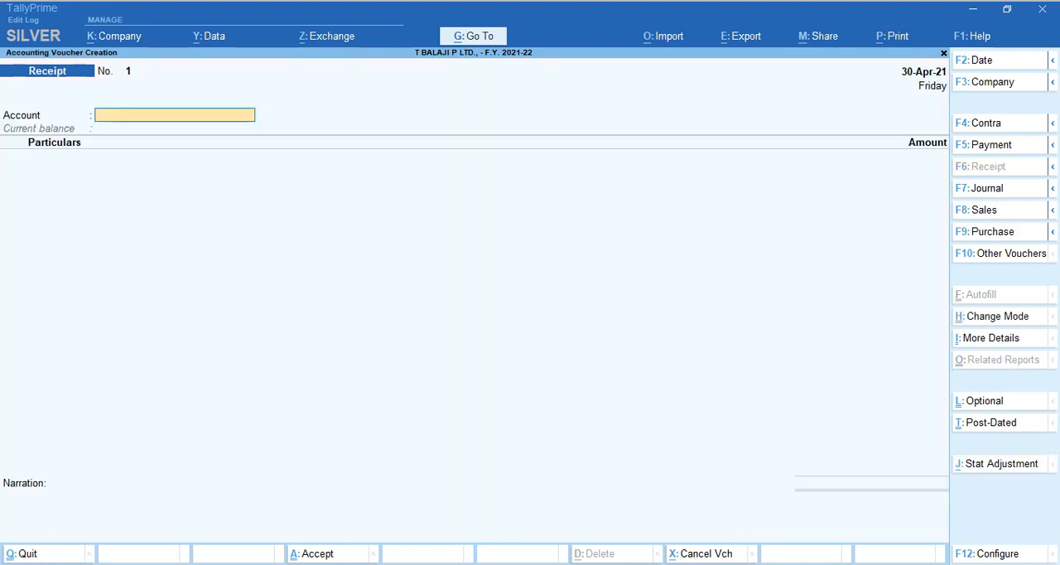
pyautogui.write('od')
pyautogui.press('Return')
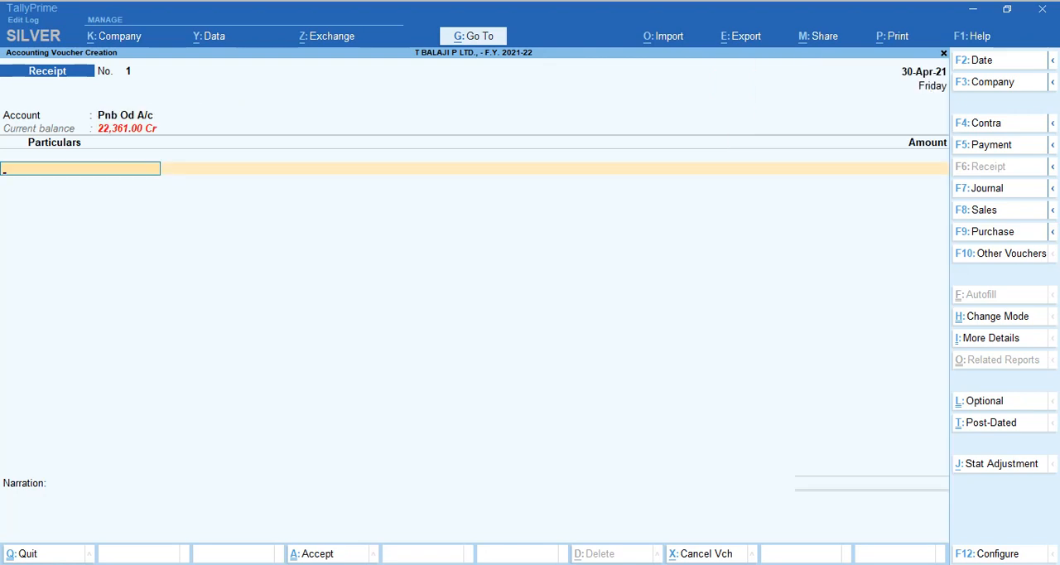
pyautogui.write('Ms')
pyautogui.press('Return')
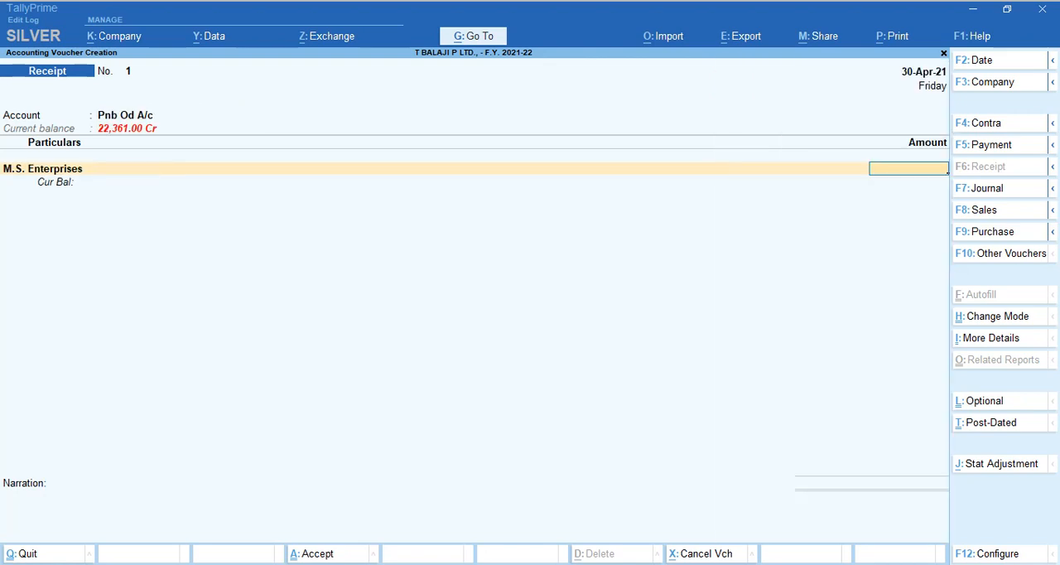
pyautogui.press('Escape')
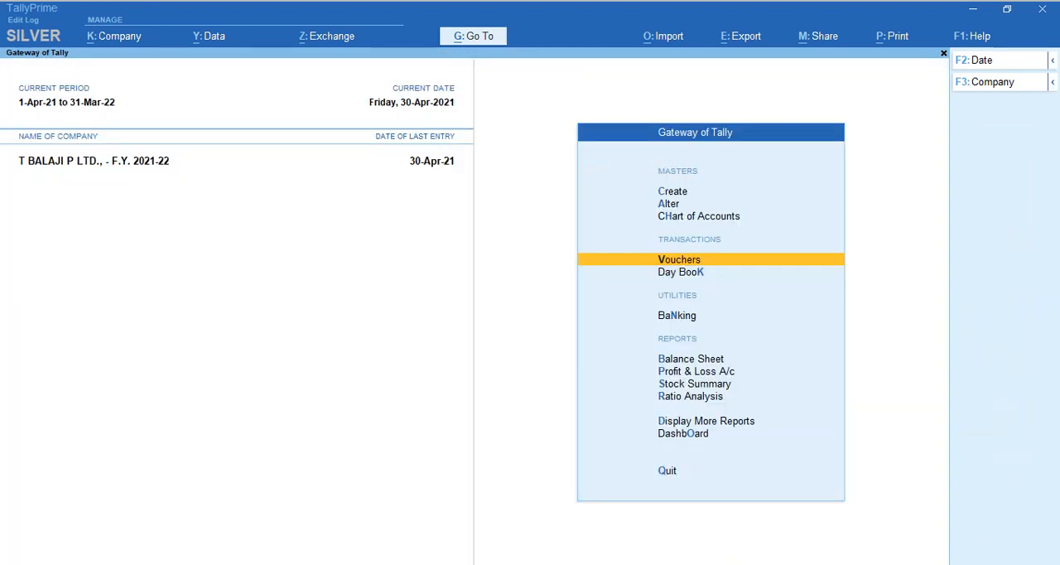
# Open the Profit & Loss A/c in detailed form and examine its sales, opening stock and purchase entries.
pyautogui.press('p')
pyautogui.hotkey('alt', 'F5')
pyautogui.press('Right')
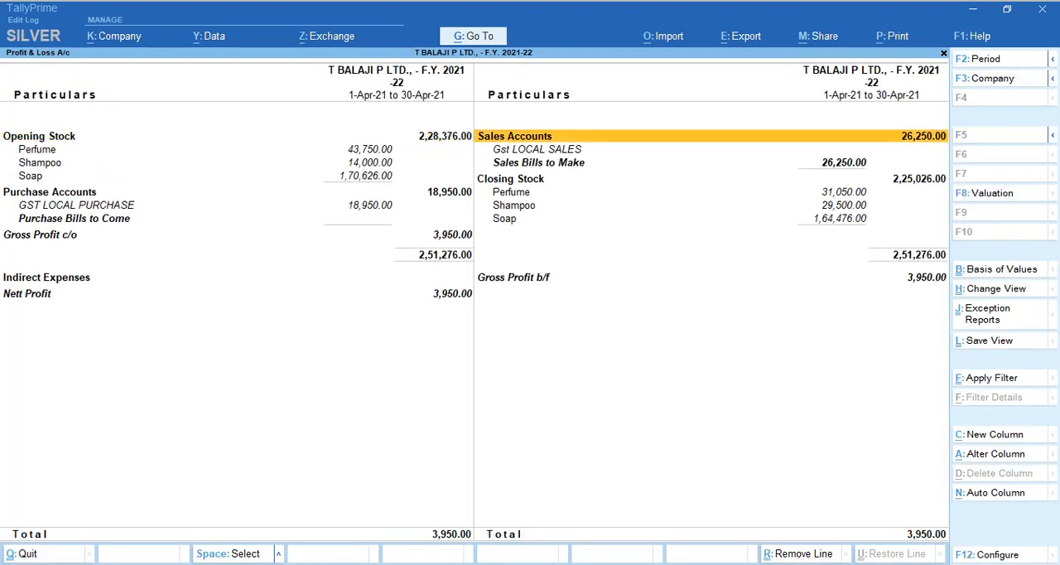
pyautogui.press('Down')
pyautogui.press('Down')
pyautogui.press('Down')
pyautogui.press('Up')
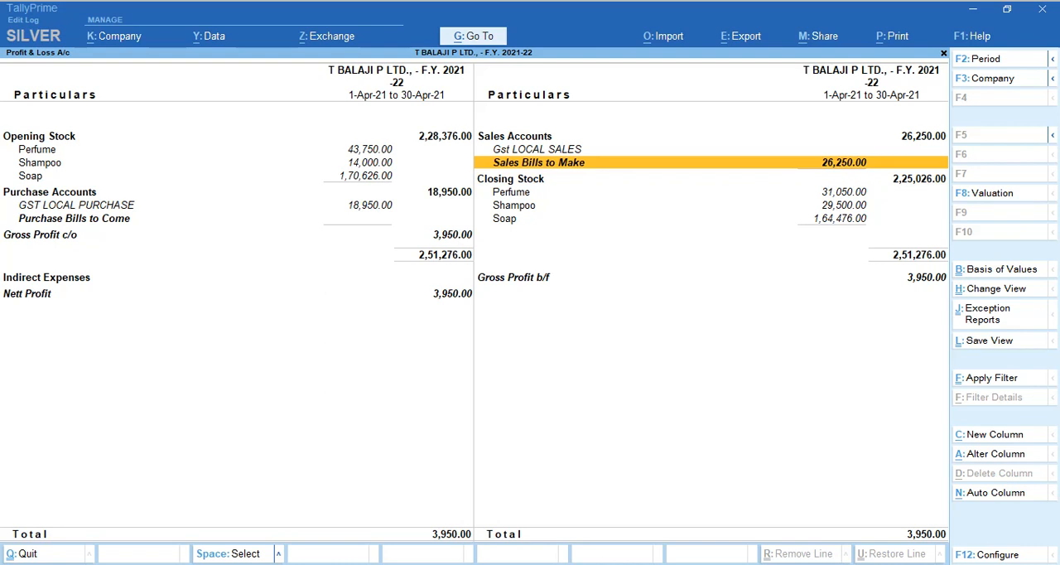
pyautogui.press('Left')
pyautogui.press('Down')
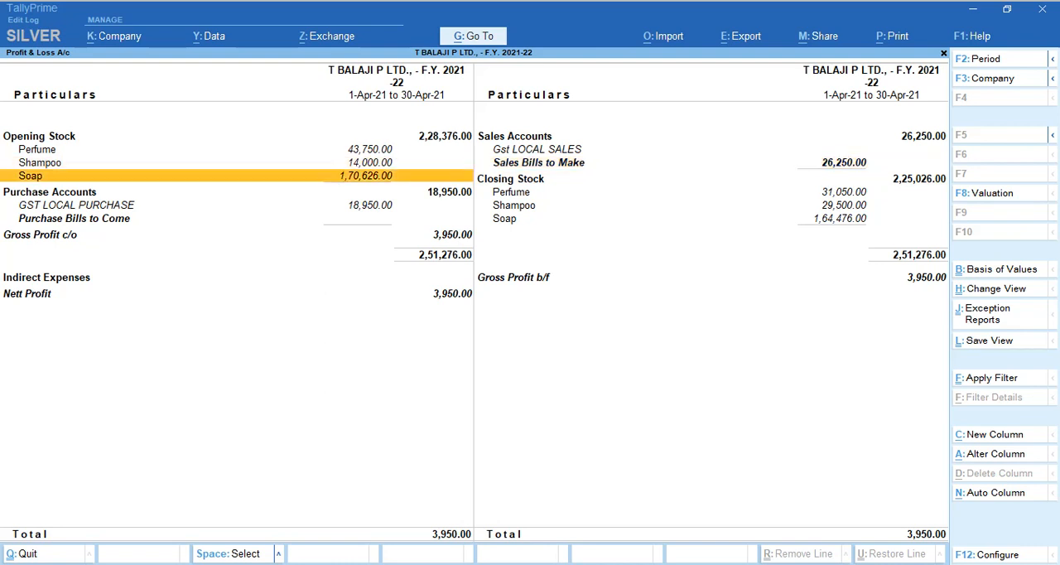
pyautogui.press('Down')
pyautogui.press('Down')
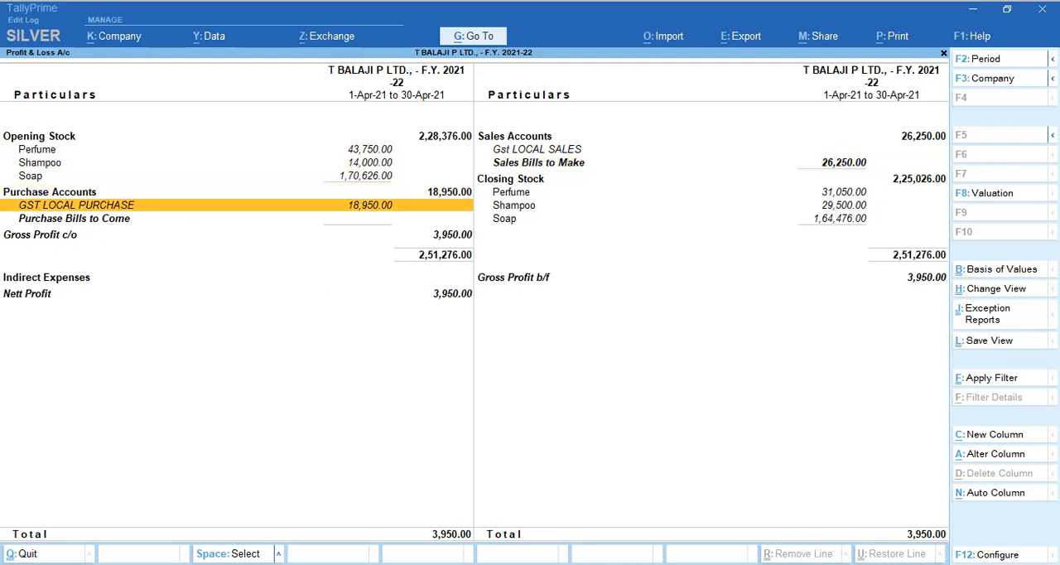
# Examine the pending bills behind Sales Bills to Make, and return to the Gateway of Tally.
pyautogui.press('Right')
pyautogui.press('Up')
pyautogui.press('Up')
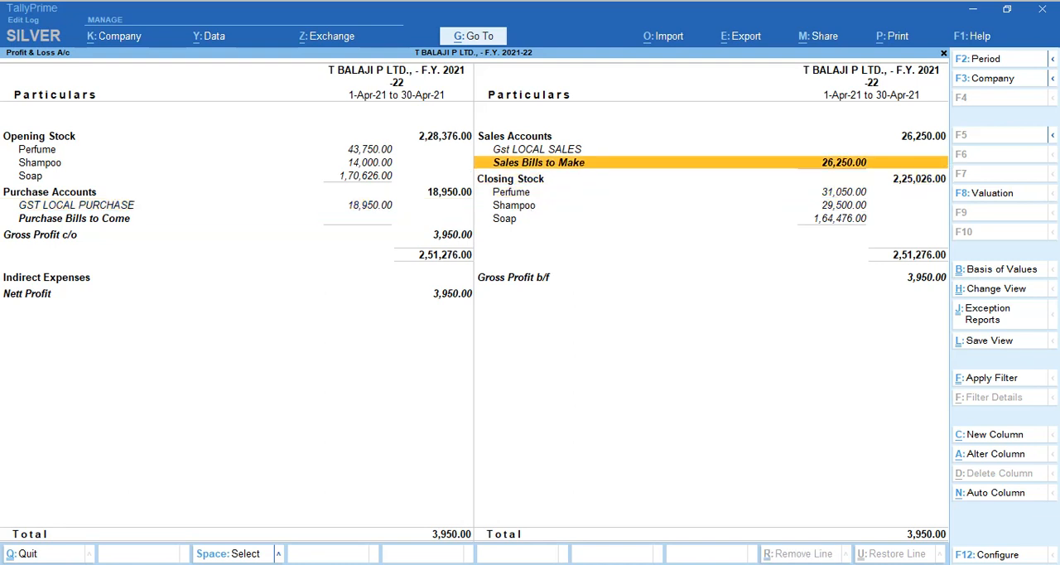
pyautogui.press('Up')
pyautogui.press('Down')
pyautogui.press('Up')
pyautogui.press('Down')
pyautogui.press('Return')
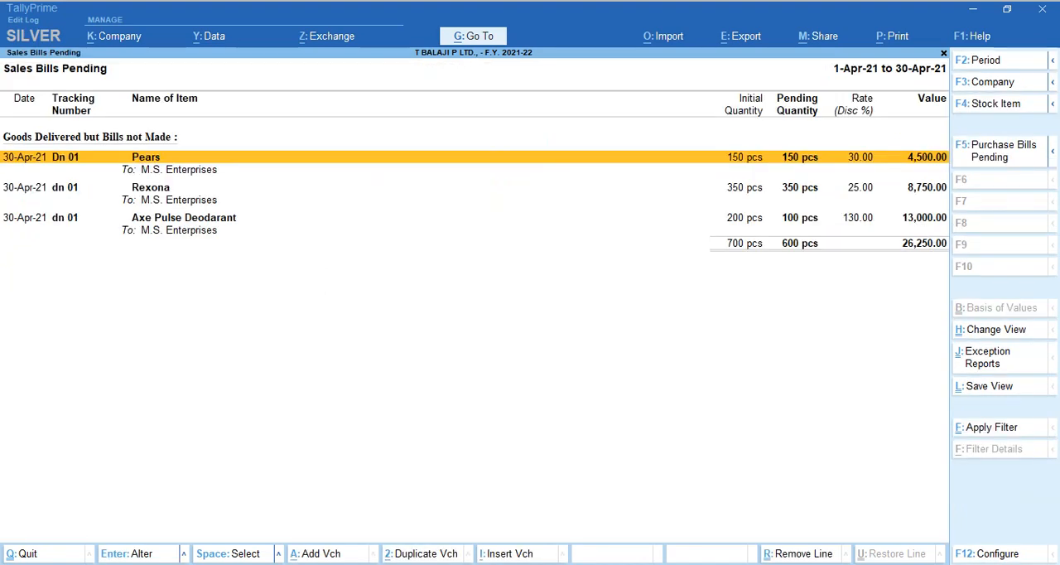
pyautogui.press('Escape')
pyautogui.press('Escape')
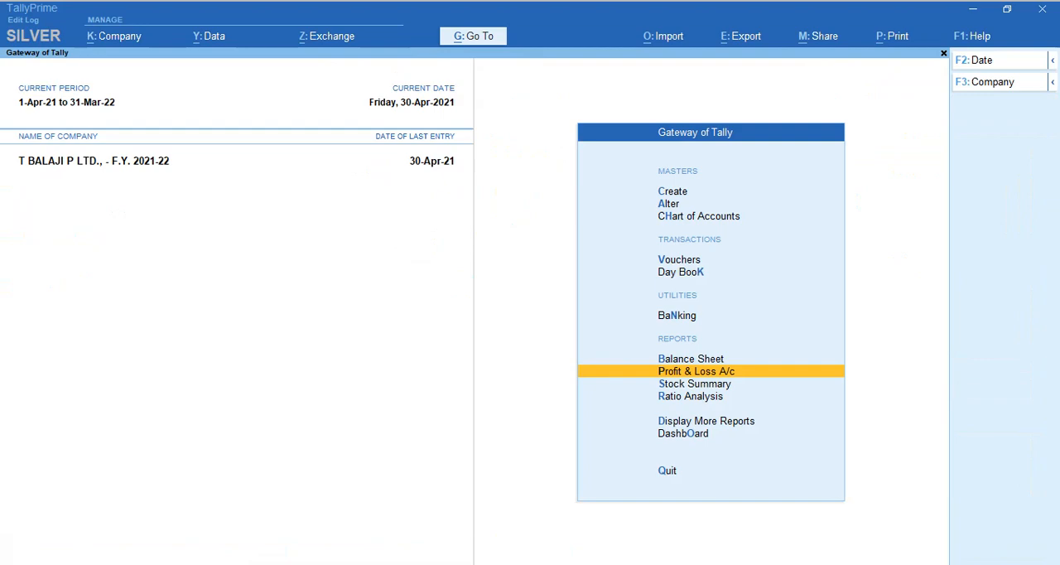
pyautogui.press('v')
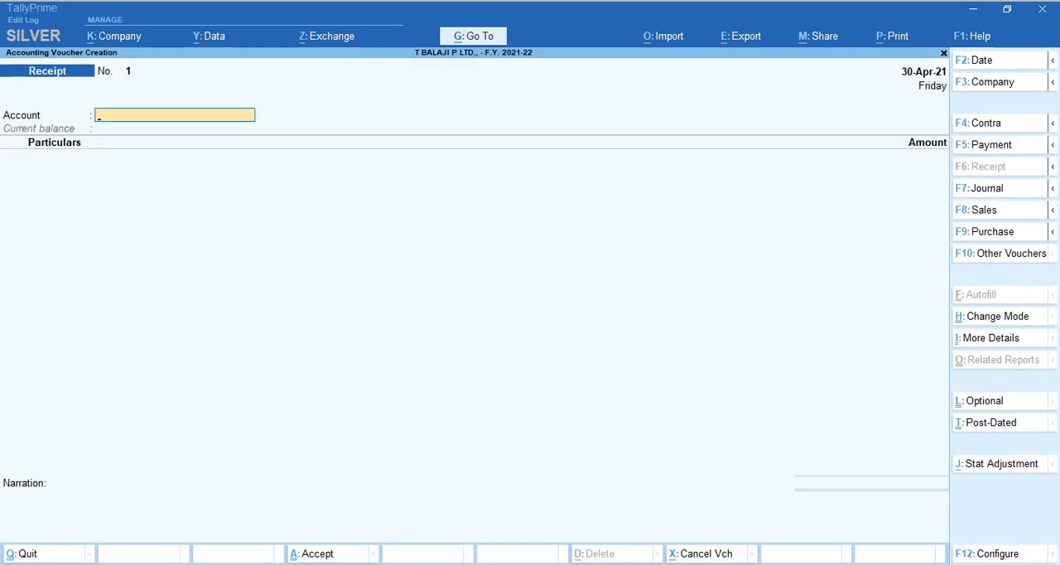
pyautogui.hotkey('alt', 'Tab')
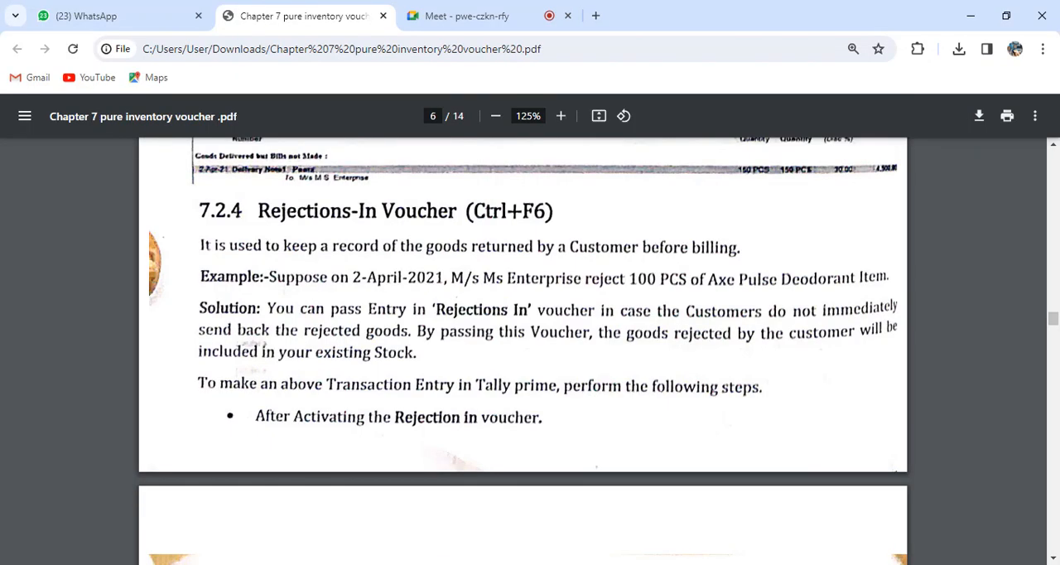
pyautogui.hotkey('alt', 'Tab')
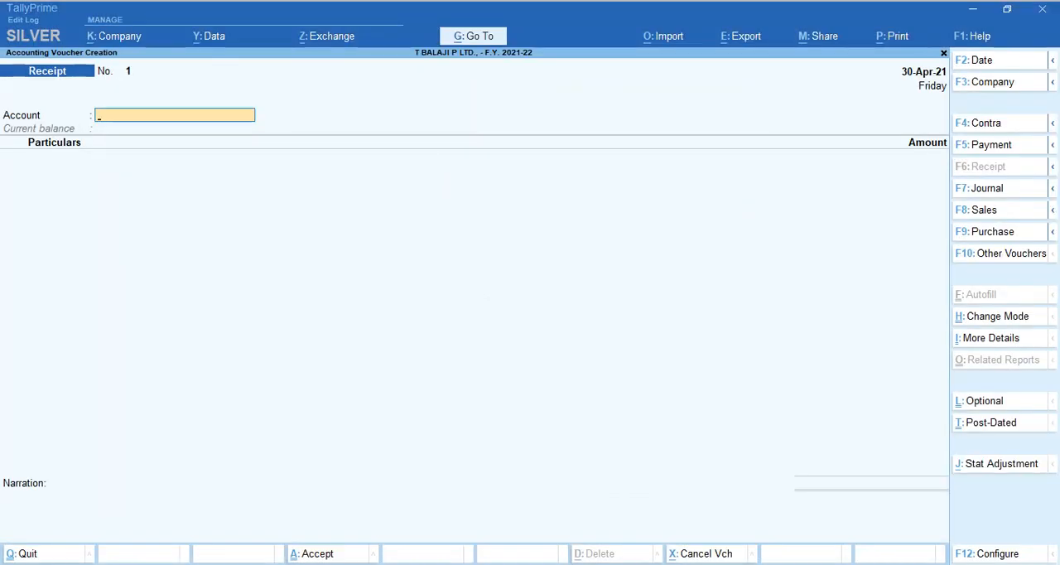
pyautogui.press('Escape')
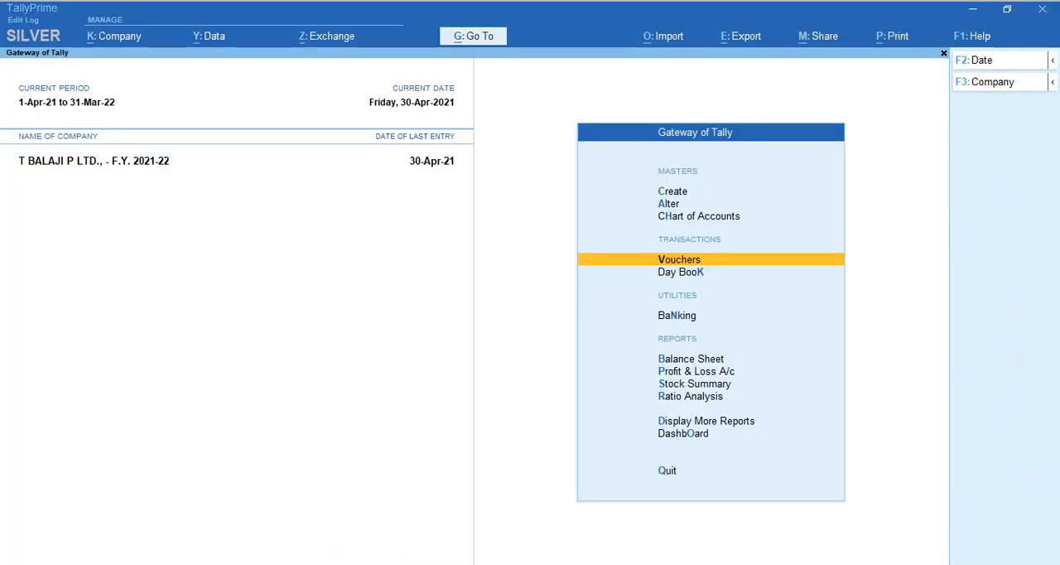
# Open the Statistics report and list the Rejections In vouchers recorded for April.
pyautogui.press('d')
pyautogui.press('s')
pyautogui.press('s')
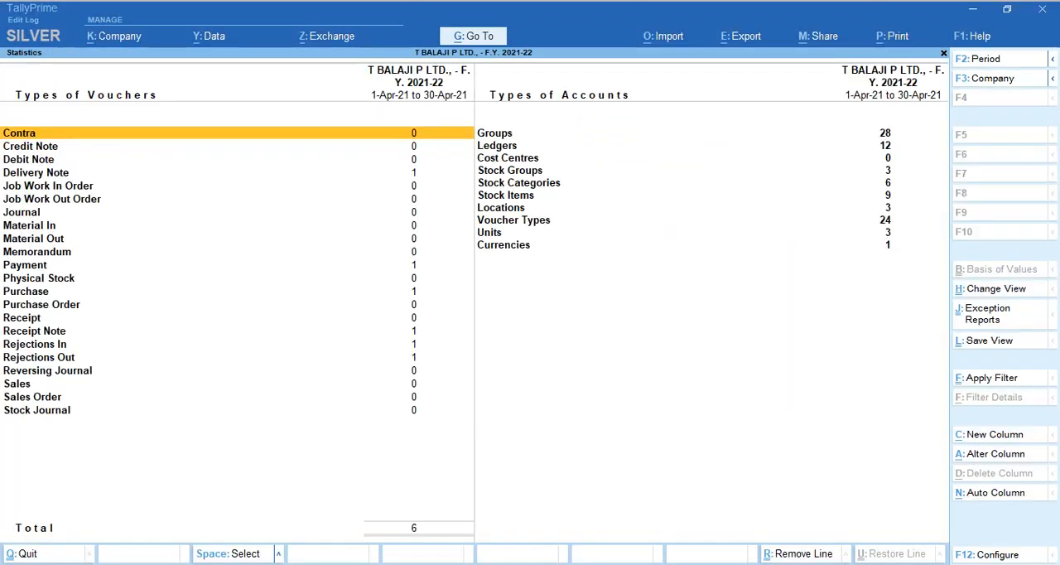
pyautogui.click(237, 318)
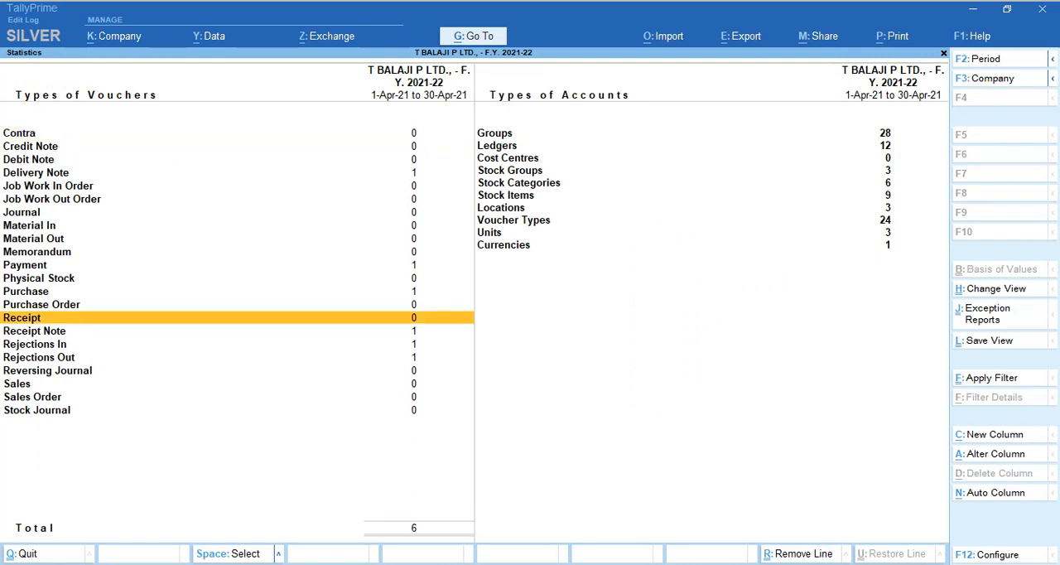
pyautogui.press('Down')
pyautogui.press('Down')
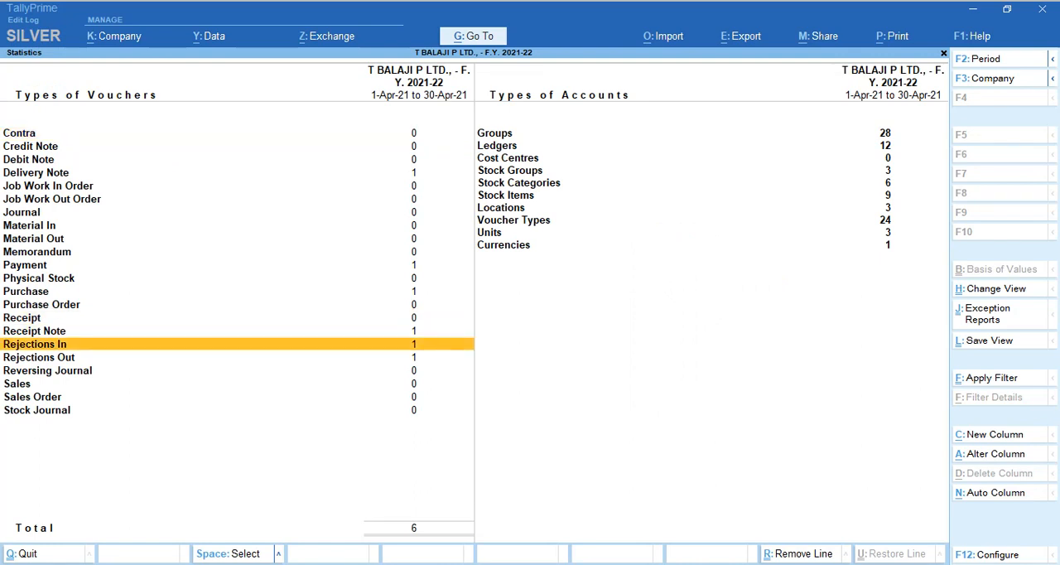
pyautogui.press('Return')
pyautogui.press('Return')
pyautogui.press('Return')
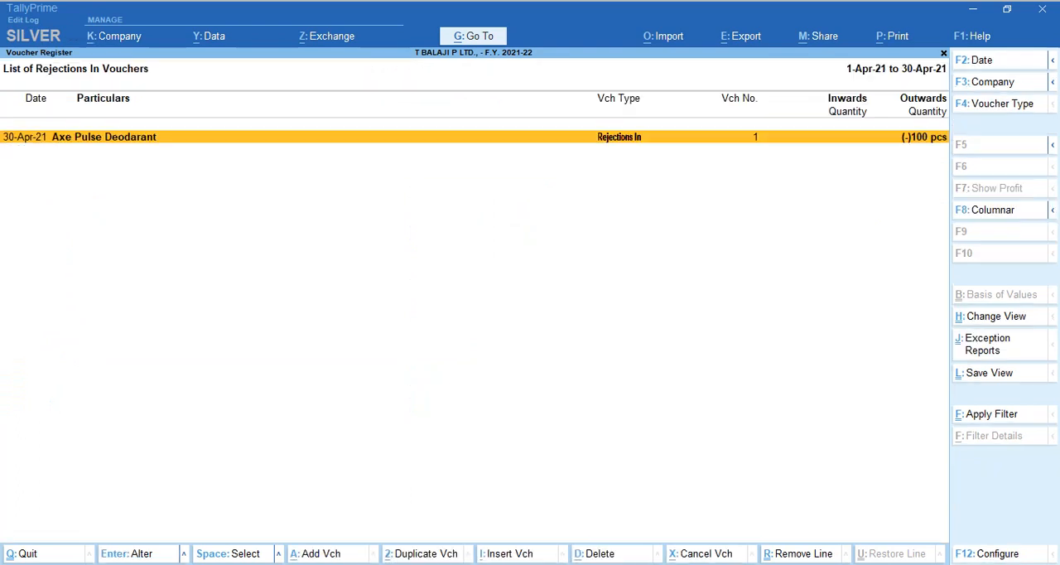
# Check the party, item and tracking number in the Axe Pulse Deodarant Rejections In voucher, and close it without changes.
pyautogui.press('Return')
pyautogui.press('Return')
pyautogui.press('Return')
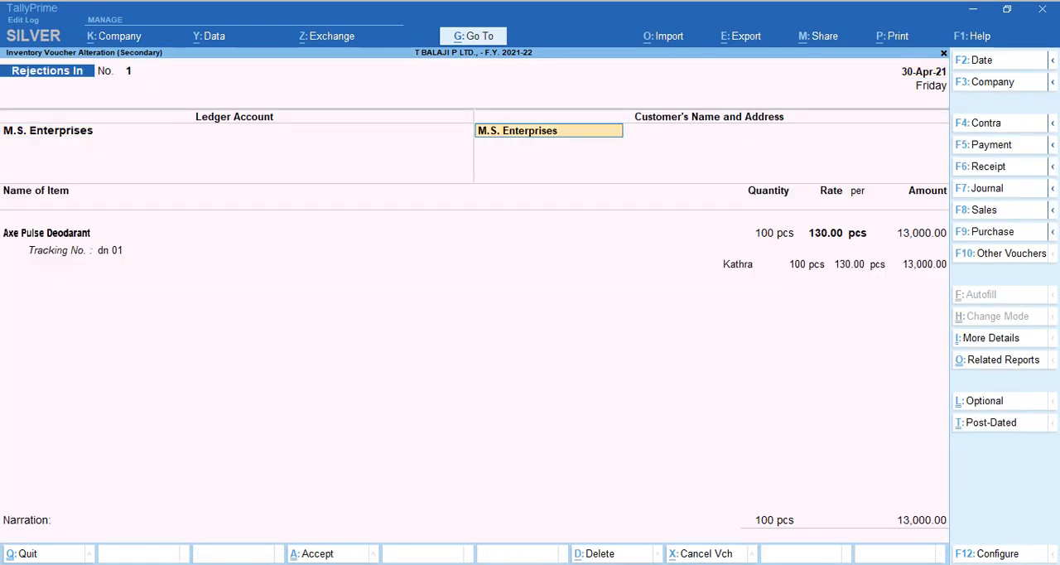
pyautogui.press('Return')
pyautogui.press('Return')
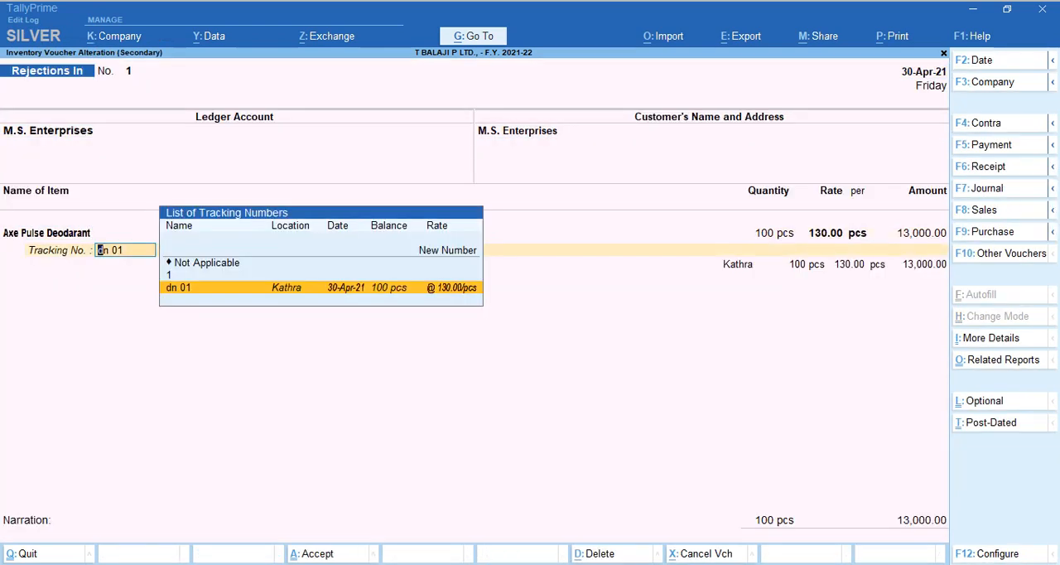
pyautogui.press('BackSpace')
pyautogui.press('Escape')
pyautogui.press('Escape')
pyautogui.press('Escape')
pyautogui.press('Escape')
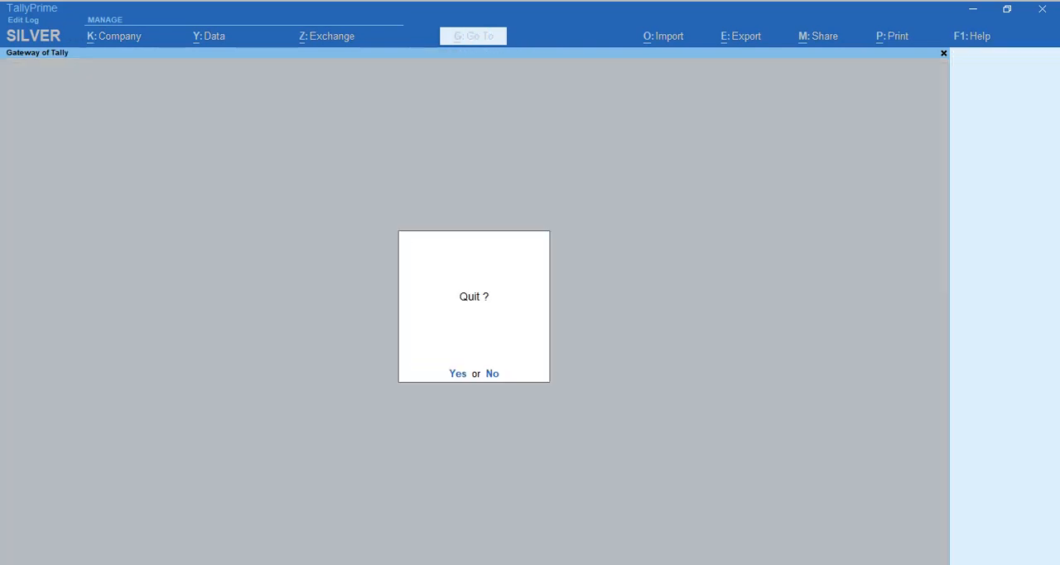
# Start a Sales voucher with M.S. Enterprises as the party account.
pyautogui.hotkey('ctrl', 'F6')
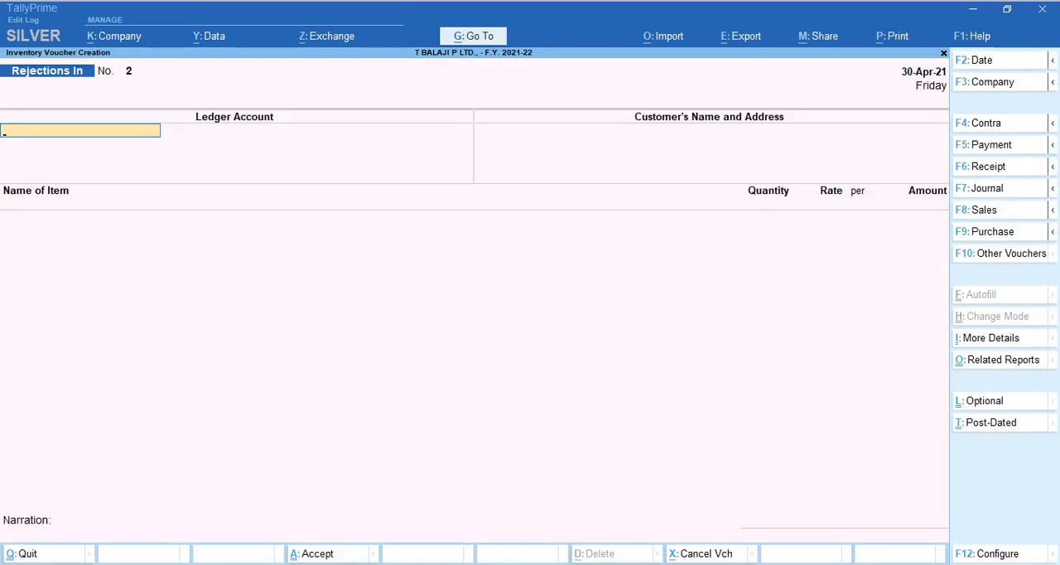
pyautogui.press('F8')
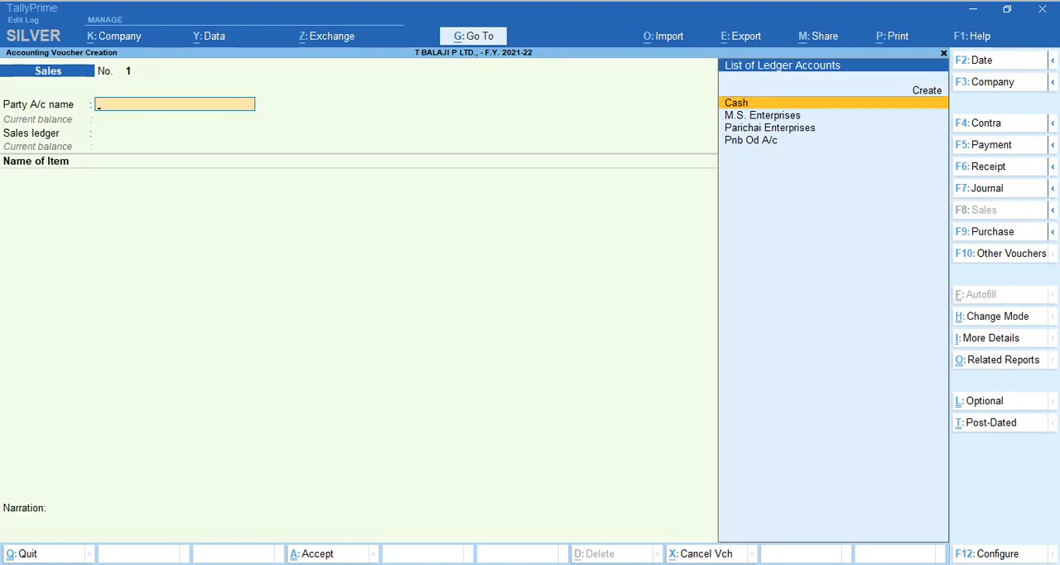
pyautogui.press('Down')
pyautogui.press('Down')
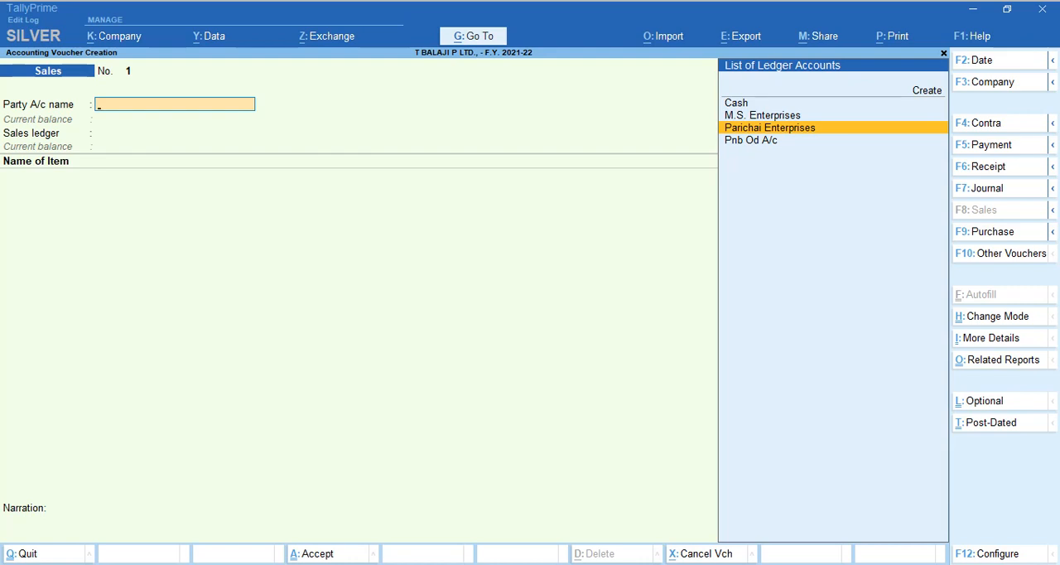
pyautogui.press('Up')
pyautogui.press('Return')
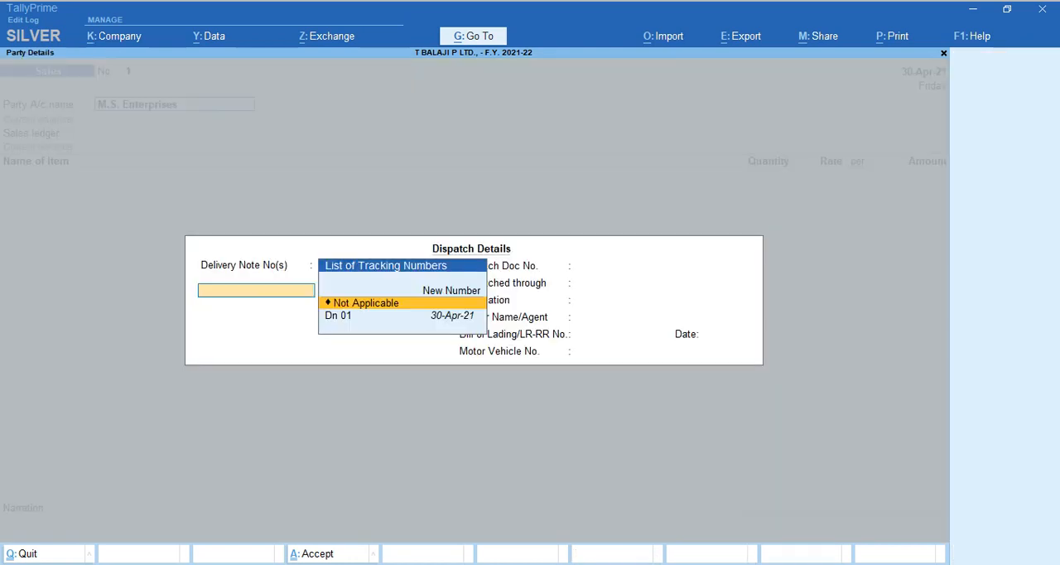
# Link delivery note Dn 01 dated 30-Apr-21 to the Sales voucher and use the Gst LOCAL SALES ledger.
pyautogui.press('Down')
pyautogui.press('Return')
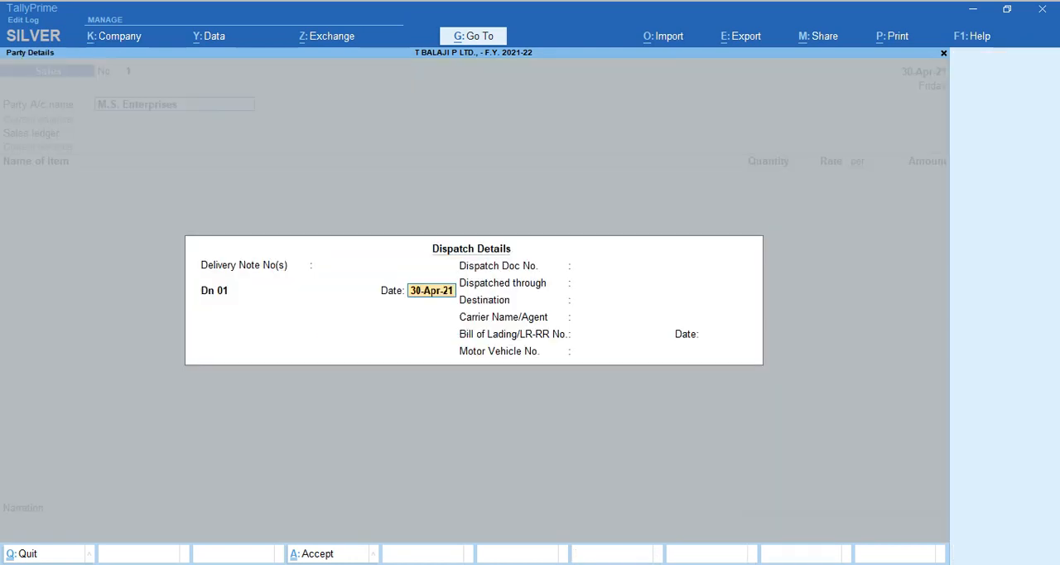
pyautogui.hotkey('ctrl', 'a')
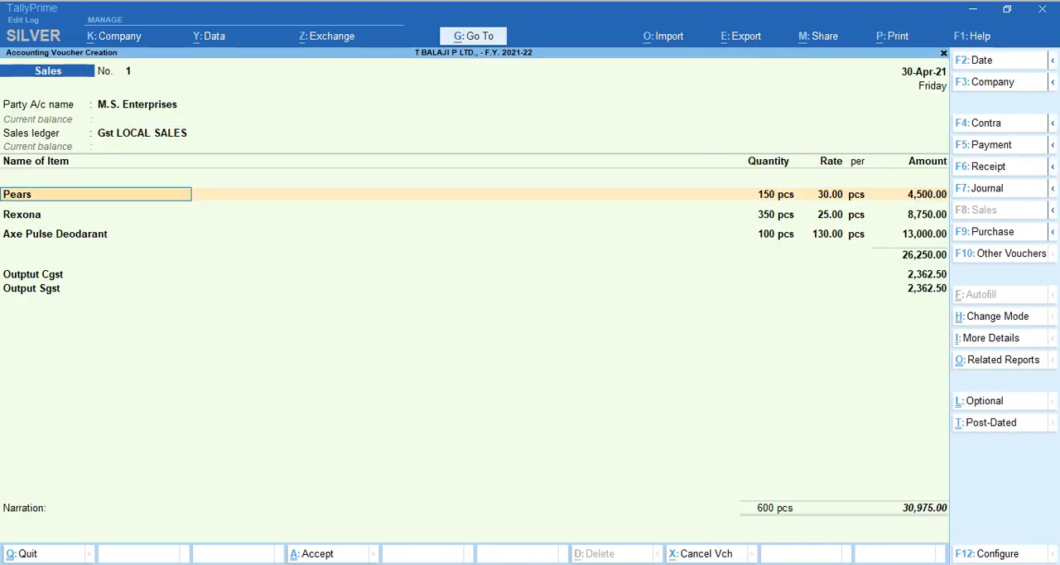
# Accept the Kathra allocations against Dn 01 for 150 pcs Pears, 350 pcs Rexona and 100 pcs Axe Pulse Deodarant at the offered rates.
pyautogui.press('Return')
pyautogui.press('Return')
pyautogui.press('Return')
pyautogui.press('Return')
pyautogui.press('Return')
pyautogui.press('Return')
pyautogui.press('Return')
pyautogui.press('Return')
pyautogui.press('Return')
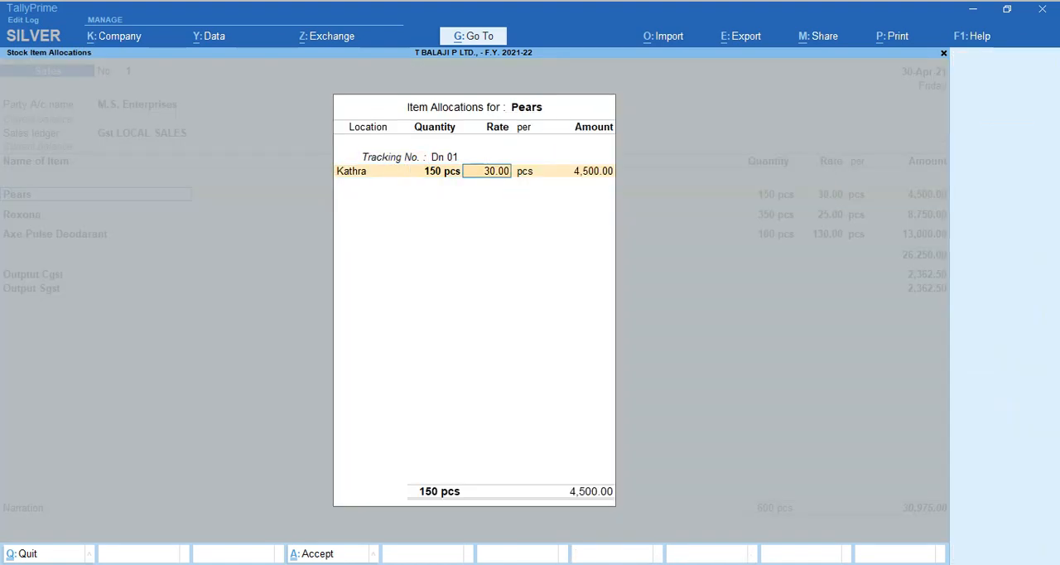
pyautogui.press('Return')
pyautogui.press('Return')
pyautogui.press('Return')
pyautogui.press('Return')
pyautogui.press('Return')
pyautogui.press('Return')
pyautogui.press('Return')
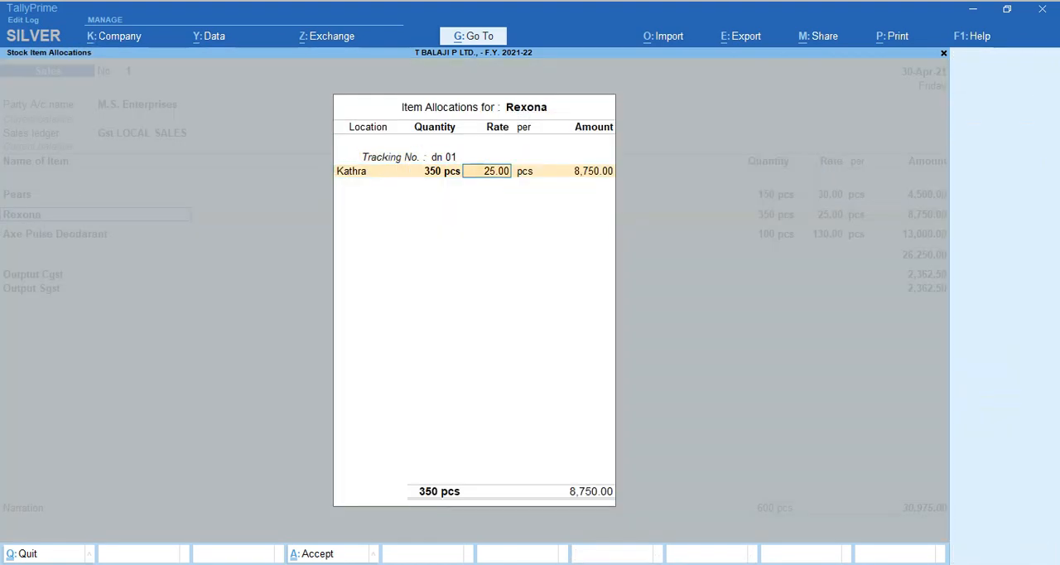
pyautogui.press('Return')
pyautogui.press('Return')
pyautogui.press('Return')
pyautogui.press('Return')
pyautogui.press('Return')
pyautogui.press('Return')
pyautogui.press('Return')
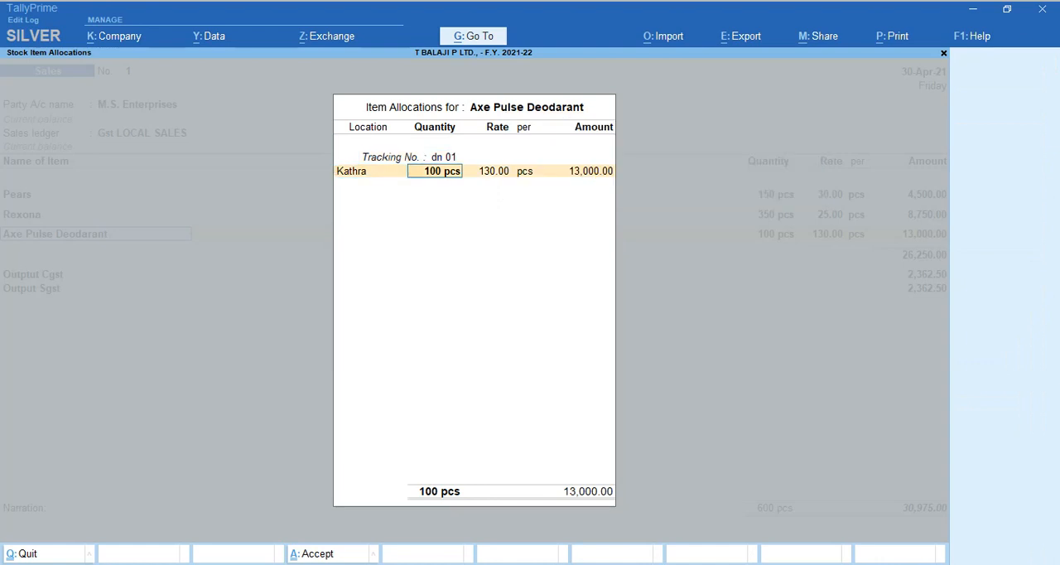
pyautogui.press('Return')
pyautogui.press('Return')
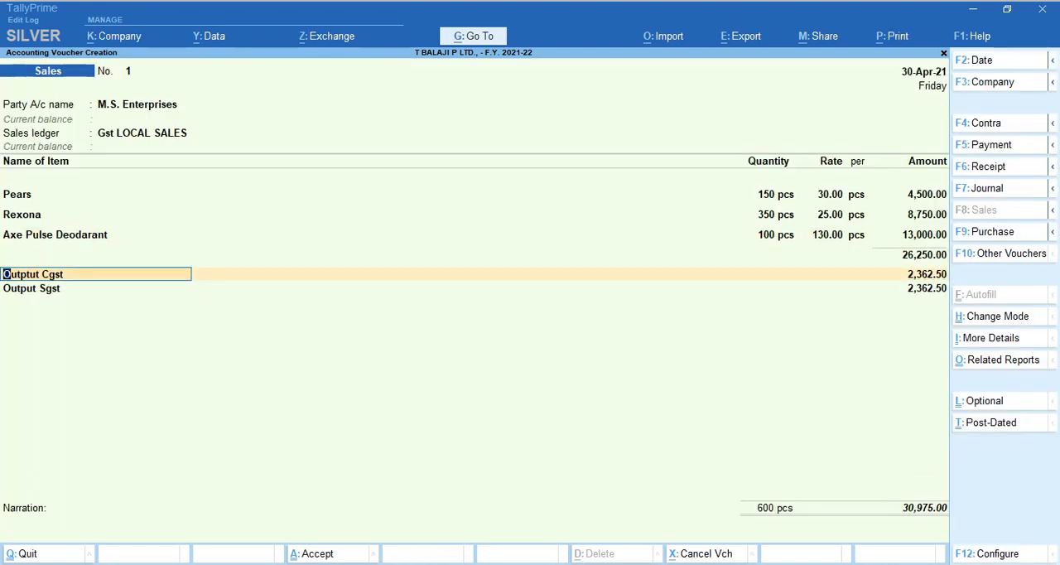
# Keep the calculated Outptut Cgst and Output Sgst lines in the Sales voucher.
pyautogui.press('Return')
pyautogui.press('Return')
pyautogui.press('Return')
pyautogui.press('Return')
# Accept the M.S. Enterprises bill as New Ref 1 with 30 days' credit and save the Sales voucher.
pyautogui.press('Return')
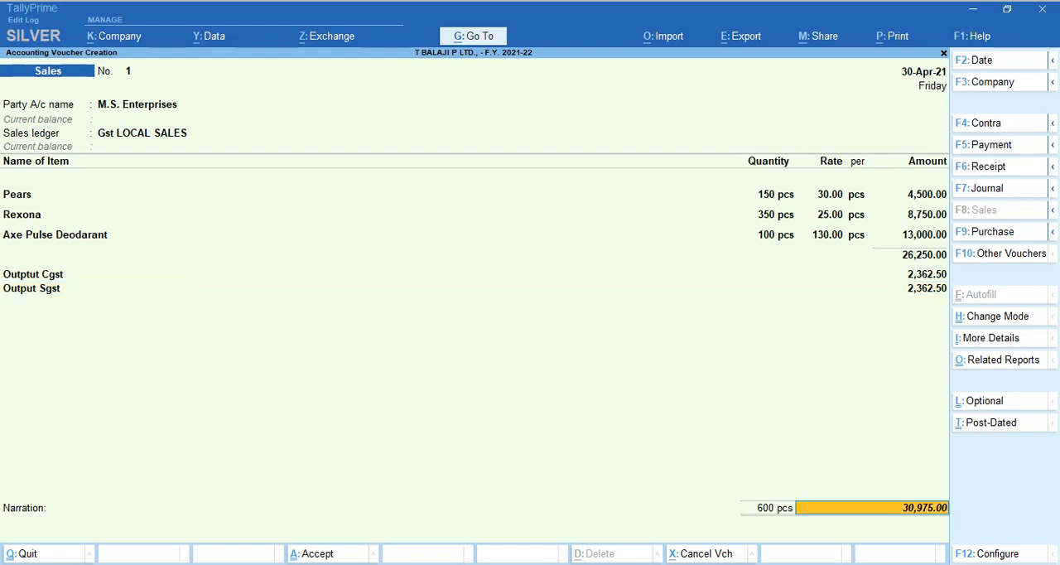
pyautogui.press('Return')
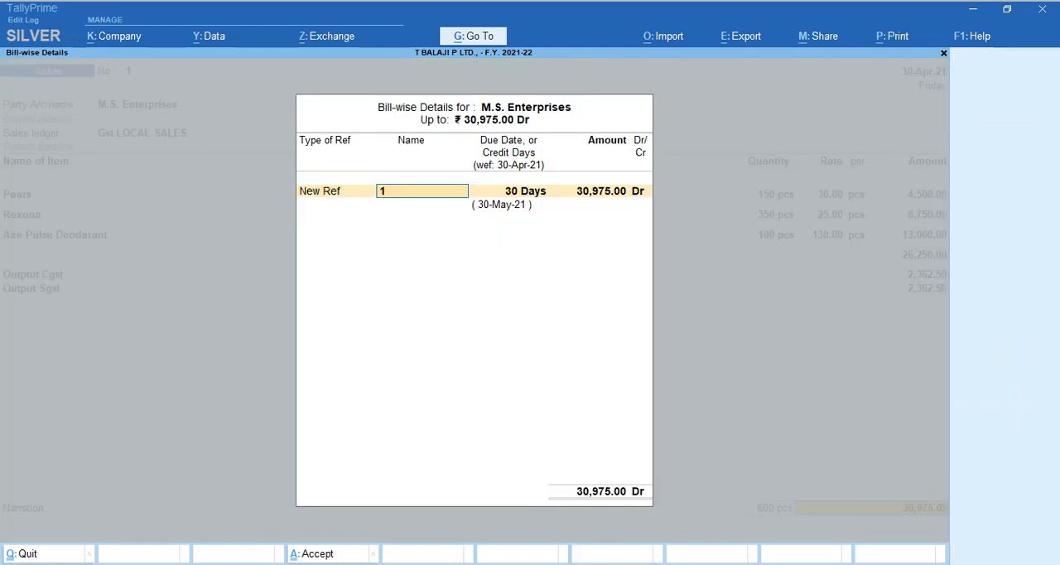
pyautogui.press('Return')
pyautogui.press('Return')
pyautogui.press('Return')
pyautogui.press('Return')
pyautogui.press('Return')
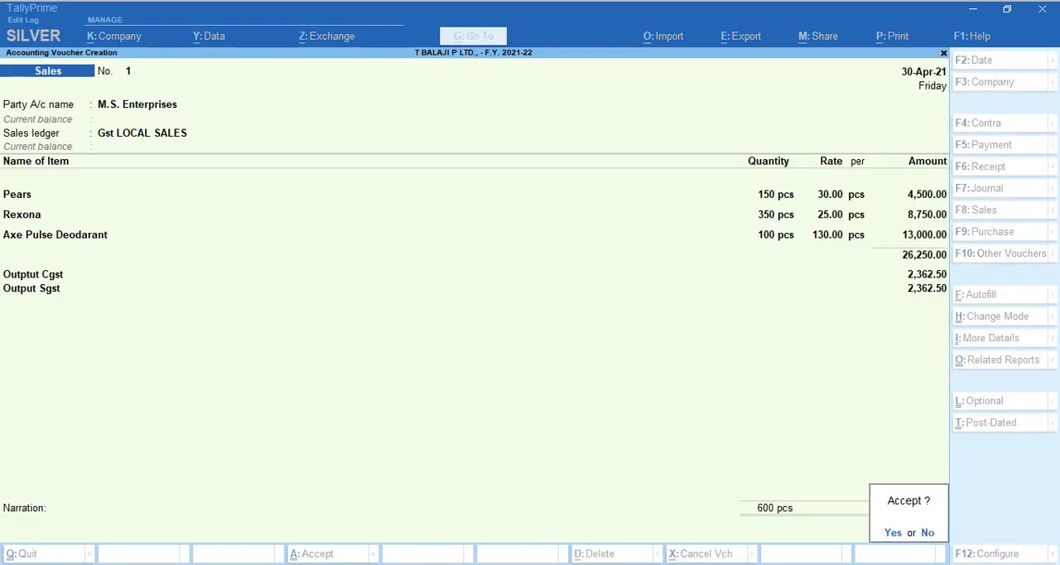
pyautogui.press('Return')
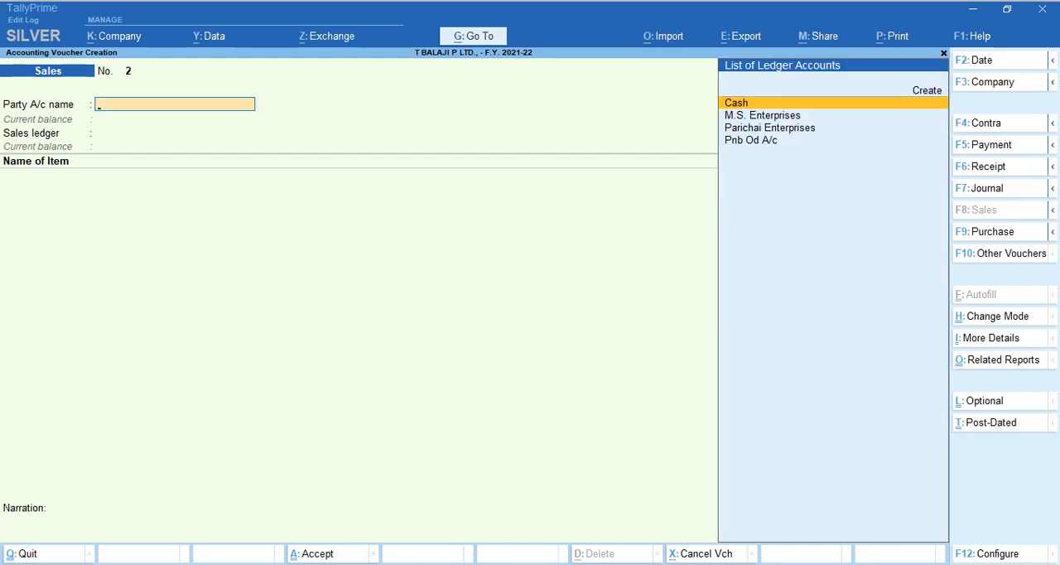
# Start a Receipt voucher dated 1-May-21 with Pnb Od A/c as the account.
pyautogui.press('F2')
pyautogui.write('1')
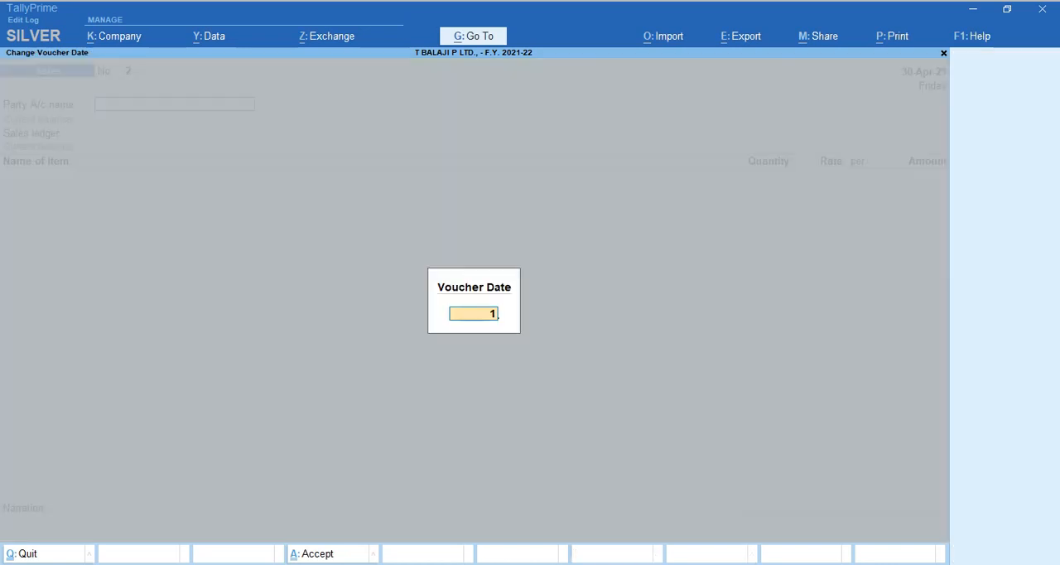
pyautogui.write('.8')
pyautogui.press('Return')
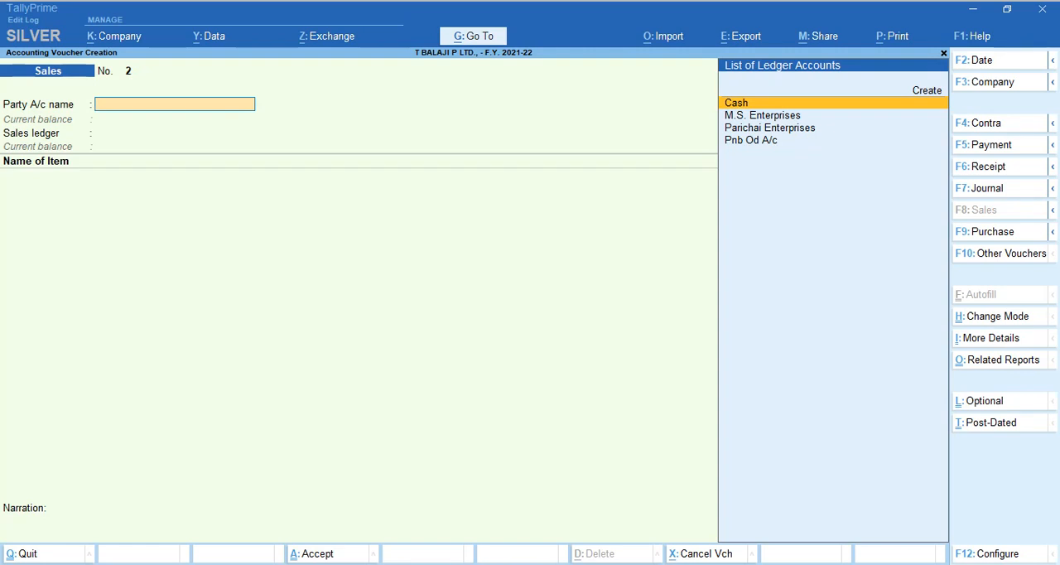
pyautogui.press('F6')
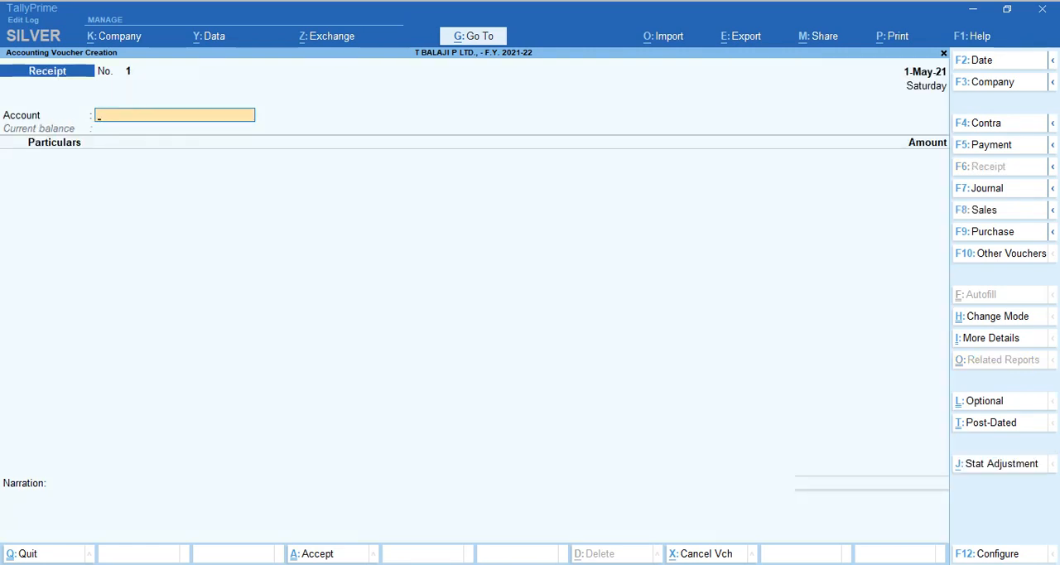
pyautogui.write('Od')
pyautogui.press('Return')
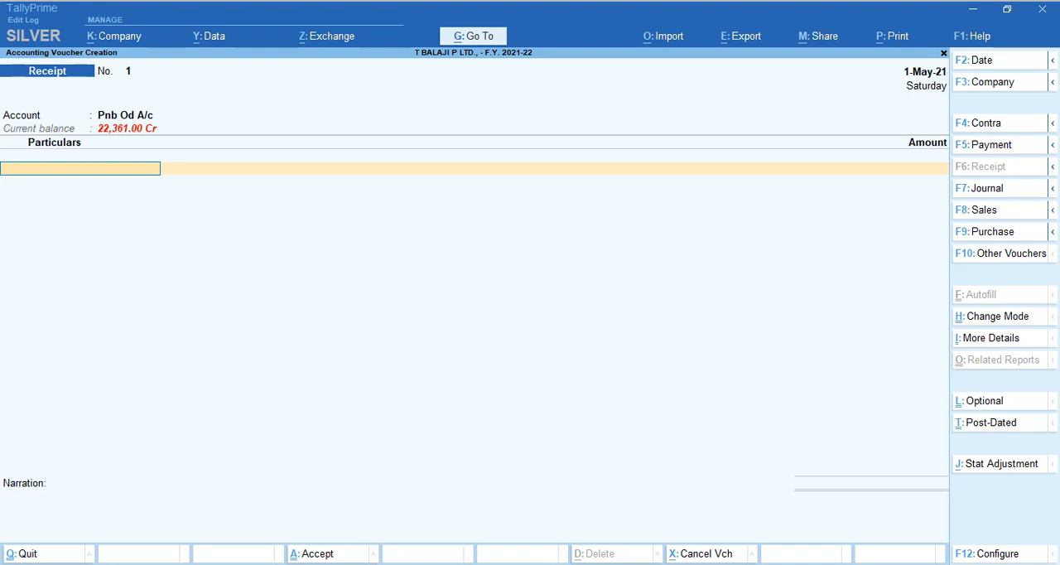
# Credit M.S. Enterprises with 30,975.00 in the Receipt voucher and allocate it as Agst Ref to bill 1.
pyautogui.write('ms')
pyautogui.press('Return')
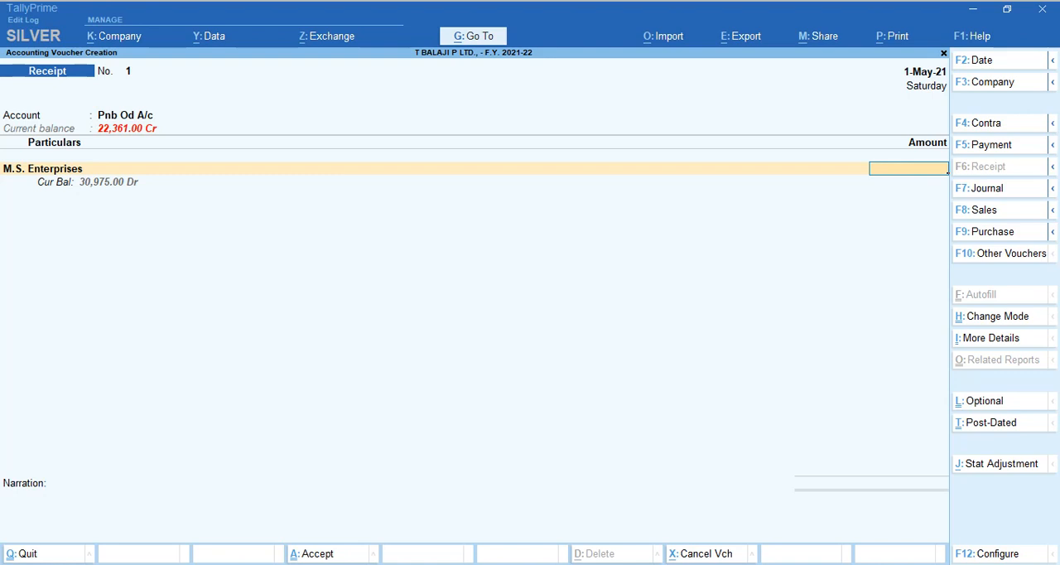
pyautogui.write('30975')
pyautogui.press('Return')
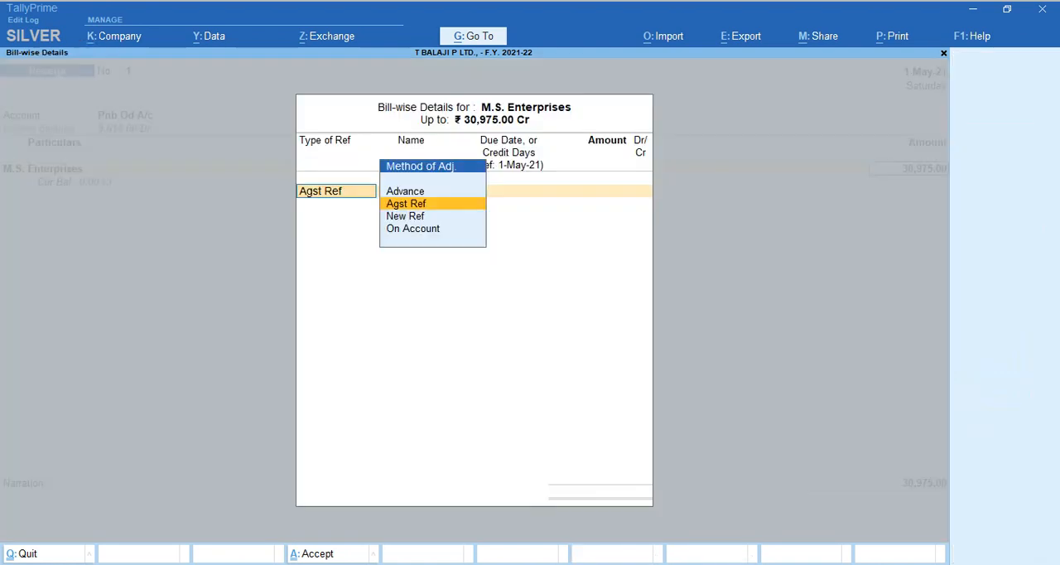
pyautogui.press('Return')
pyautogui.press('Return')
pyautogui.press('Return')
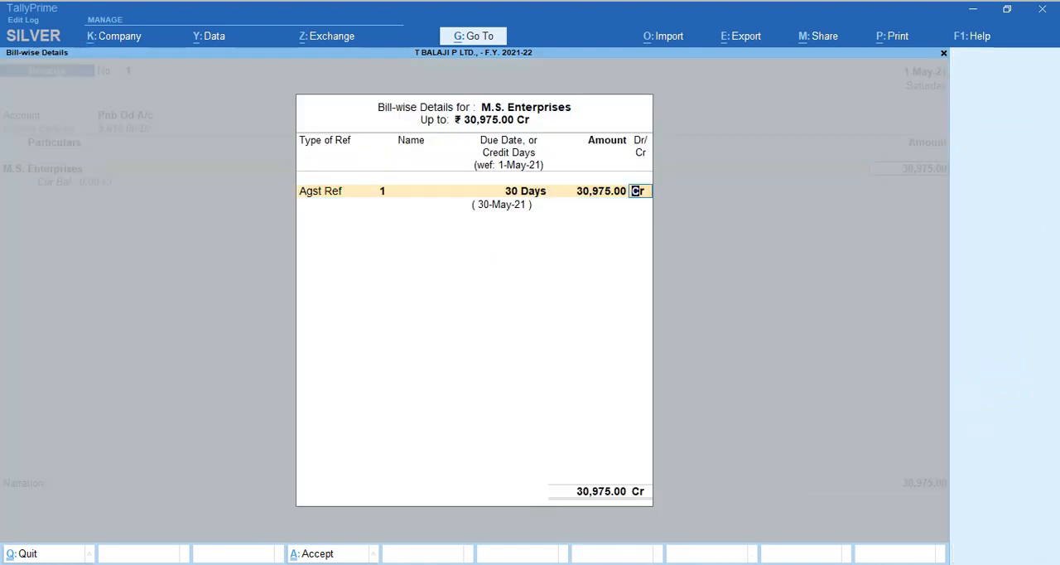
pyautogui.press('Return')
pyautogui.press('Return')
# Accept the Cheque/DD bank allocation for Pnb Od A/c and save the Receipt voucher.
pyautogui.press('Return')
pyautogui.press('Return')
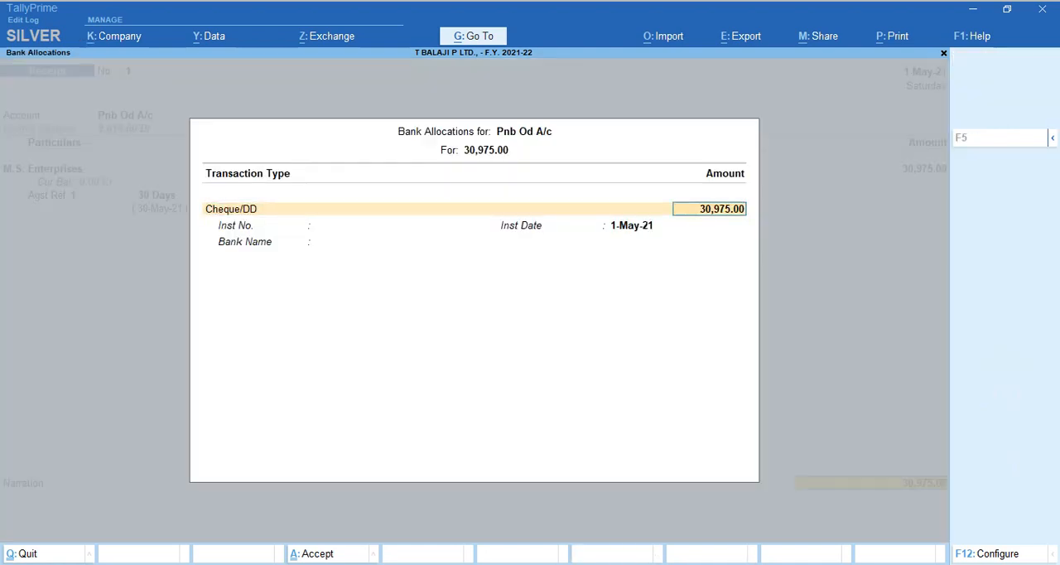
pyautogui.press('Return')
pyautogui.press('Return')
pyautogui.press('Return')
pyautogui.press('Return')
pyautogui.press('Return')
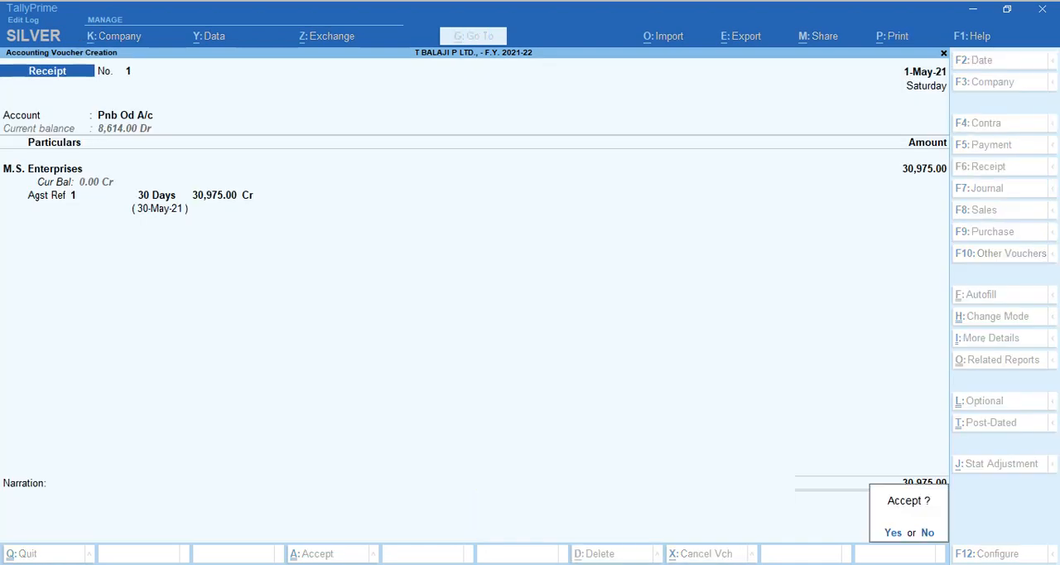
pyautogui.press('Return')
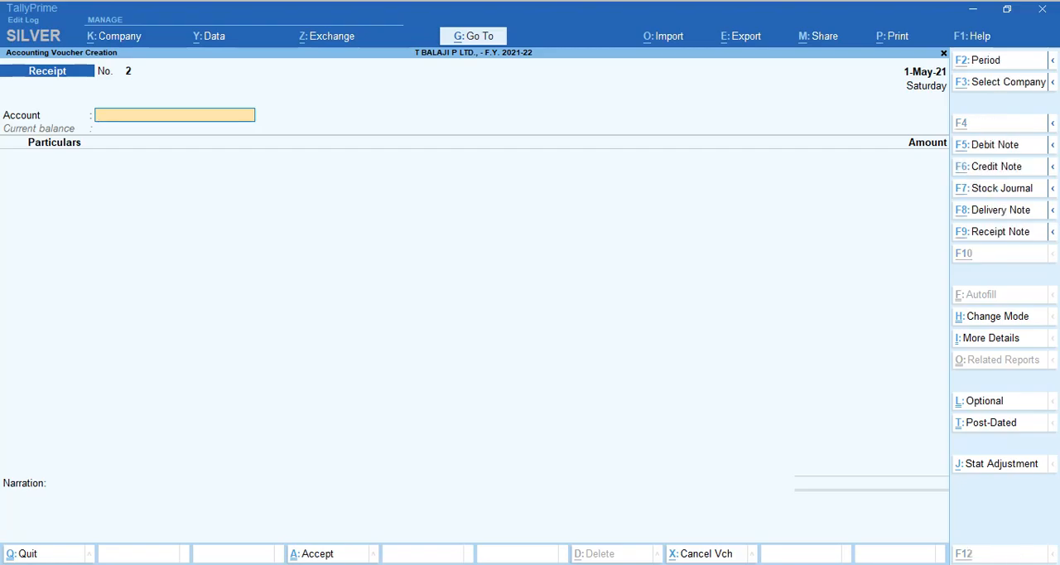
# Review the PDF's Rejections-In and Physical Stock sections in the browser and the seller's Amount receivable stage in the Excel workbook, and return to TallyPrime.
pyautogui.hotkey('alt', 'Tab')
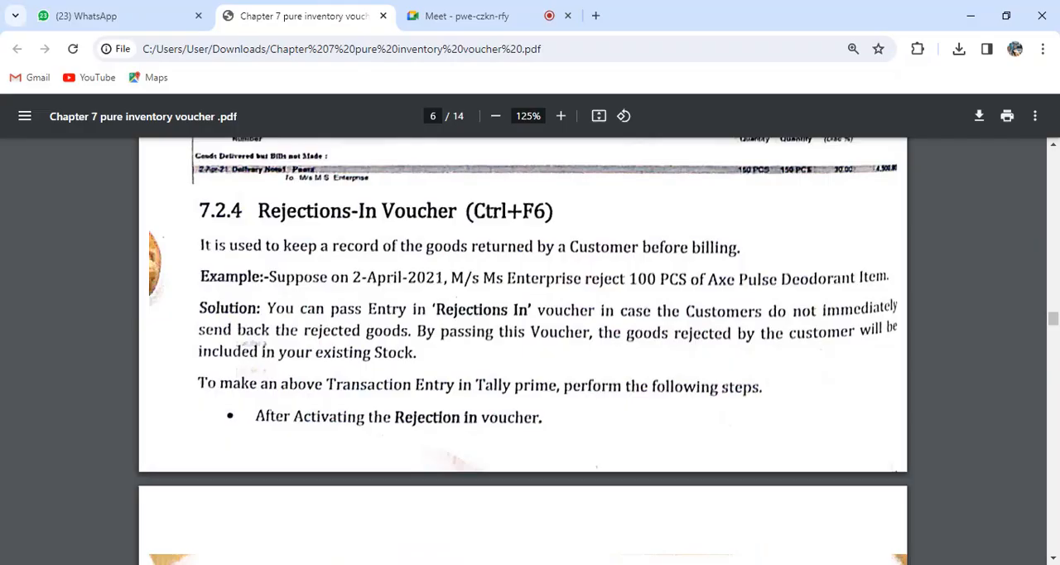
pyautogui.scroll(-11, 523, 348)
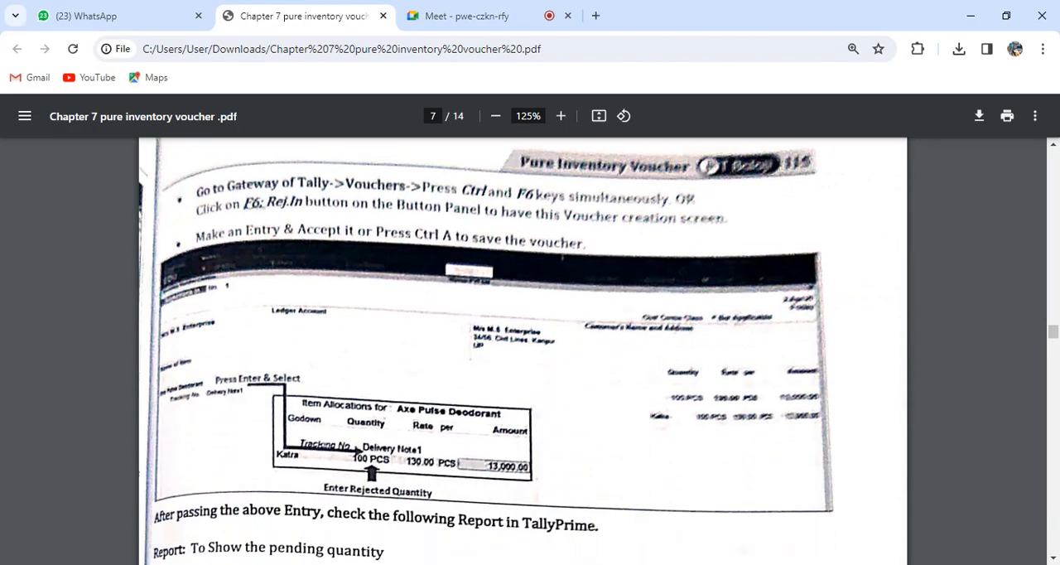
pyautogui.scroll(-5, 523, 348)
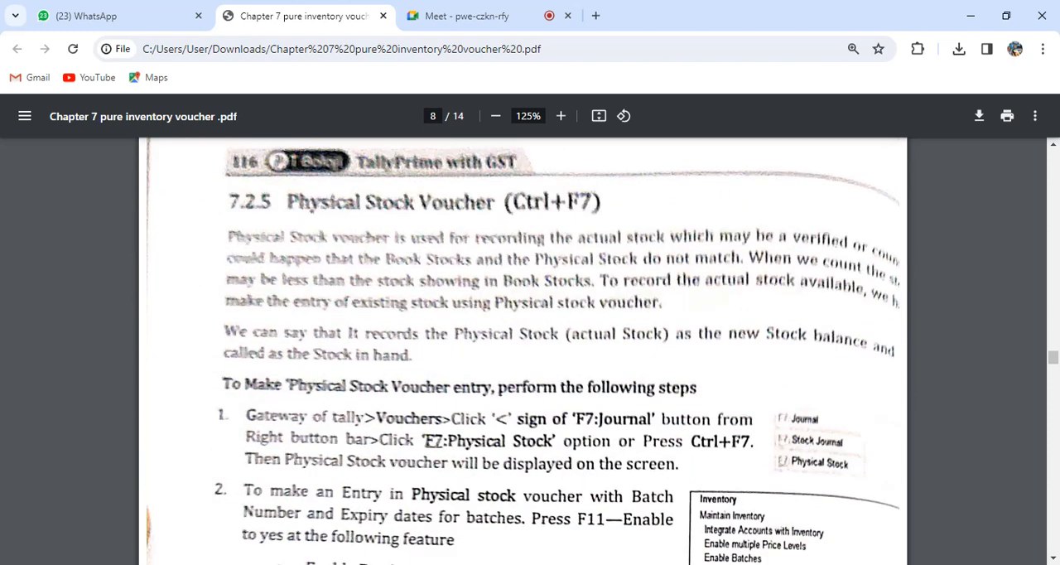
pyautogui.moveTo(585, 564)
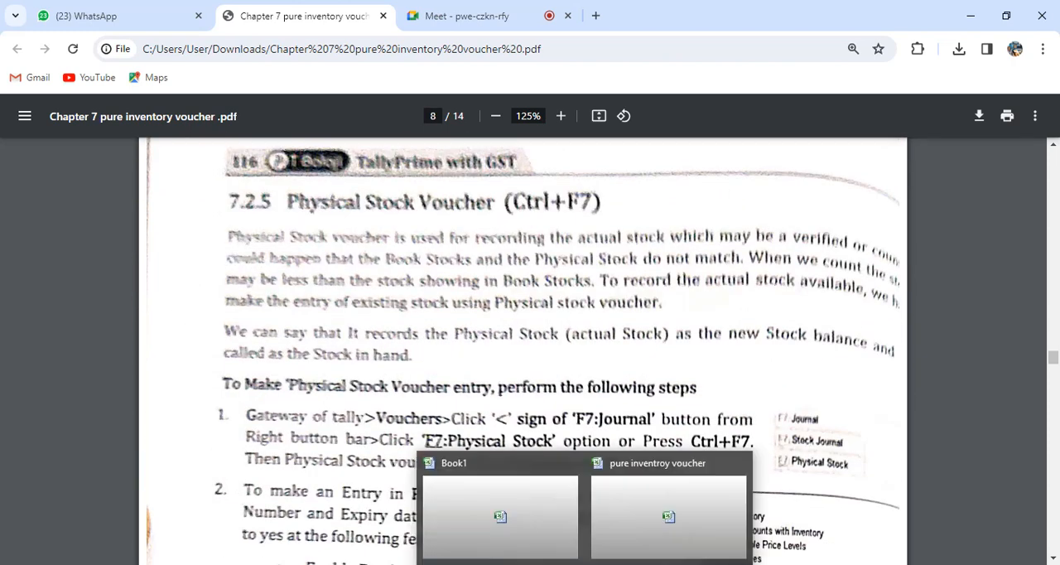
pyautogui.click(673, 515)
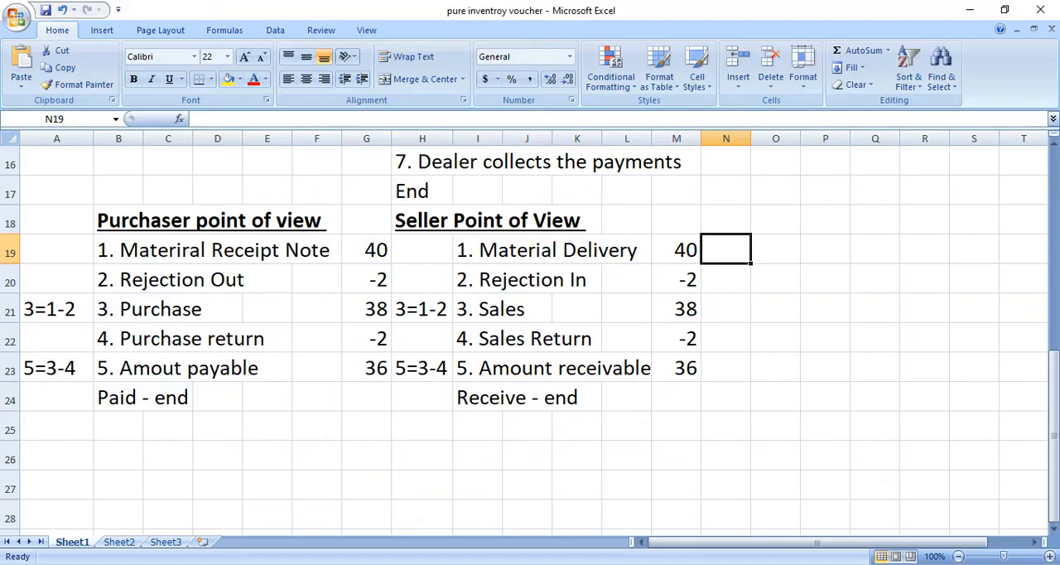
pyautogui.click(478, 368)
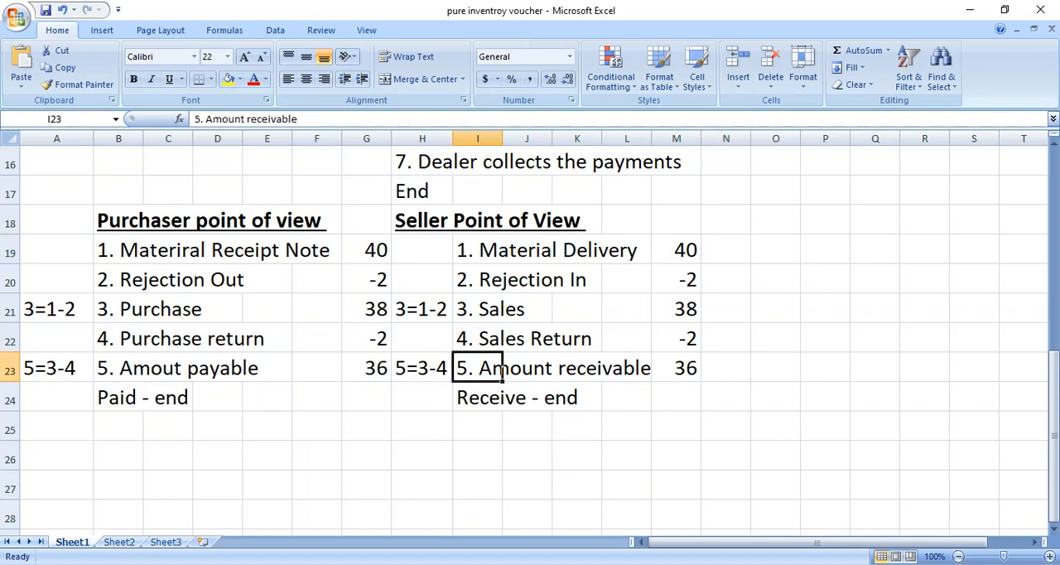
pyautogui.moveTo(500, 564)
pyautogui.click(501, 501)
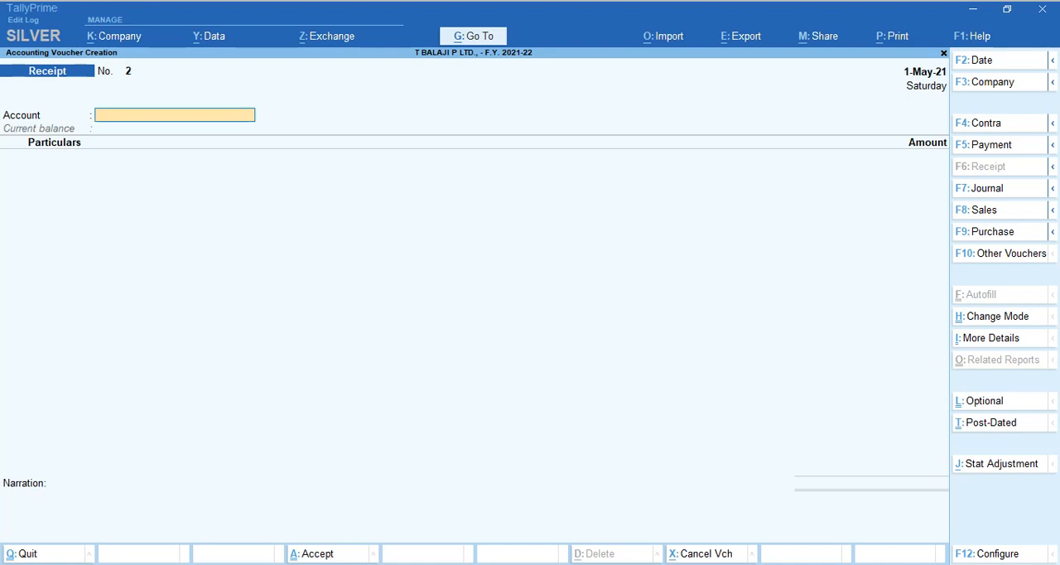
pyautogui.write('Od')
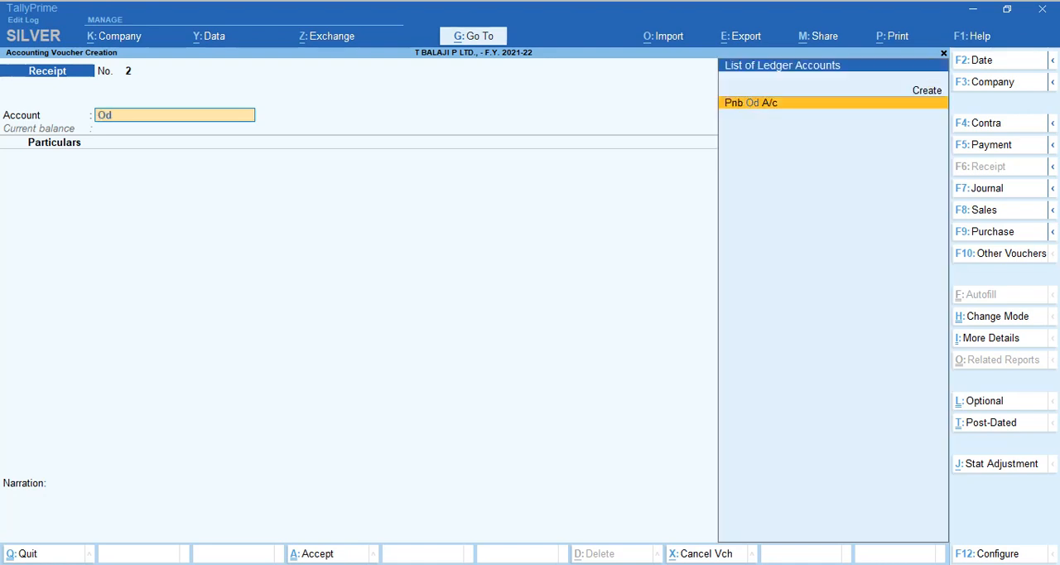
pyautogui.press('Return')
pyautogui.write('ms')
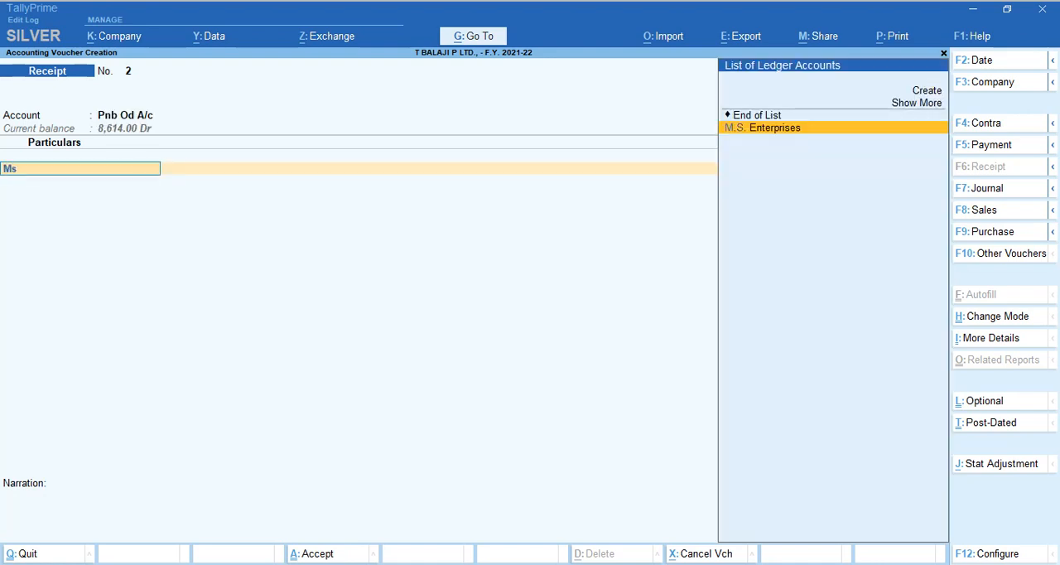
pyautogui.press('Return')
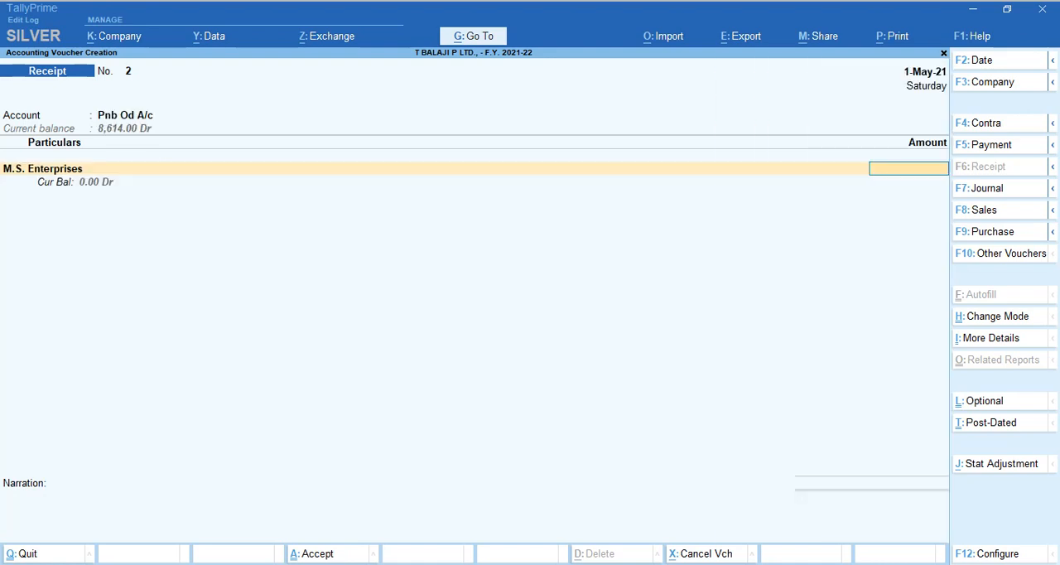
pyautogui.hotkey('ctrl', 'q')
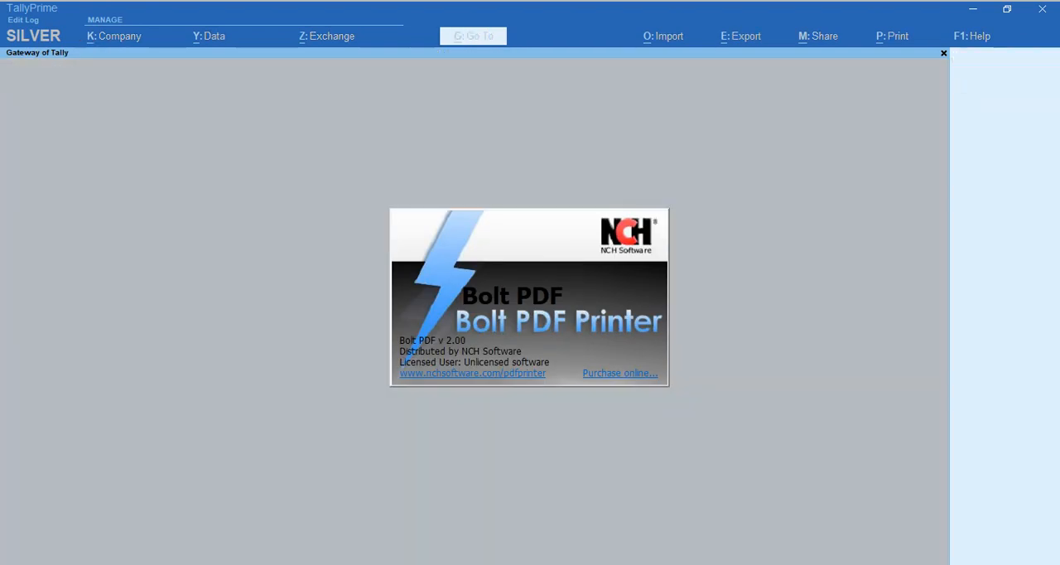
pyautogui.press('Escape')
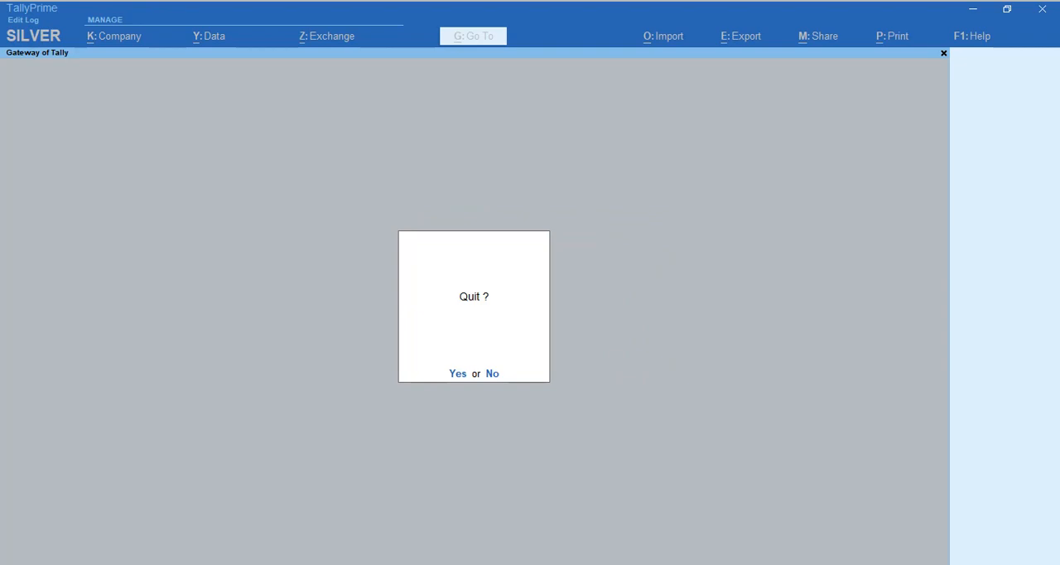
pyautogui.press('Escape')
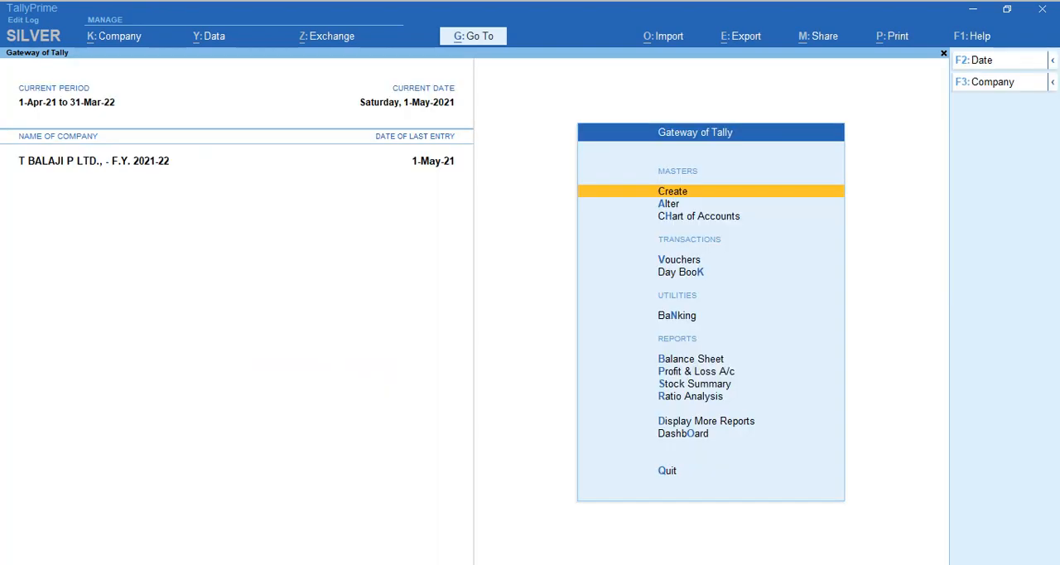
# Review the M.S. Enterprises ledger vouchers for the period 1-Apr-21 to 1-May-21.
pyautogui.press('d')
pyautogui.write('al')
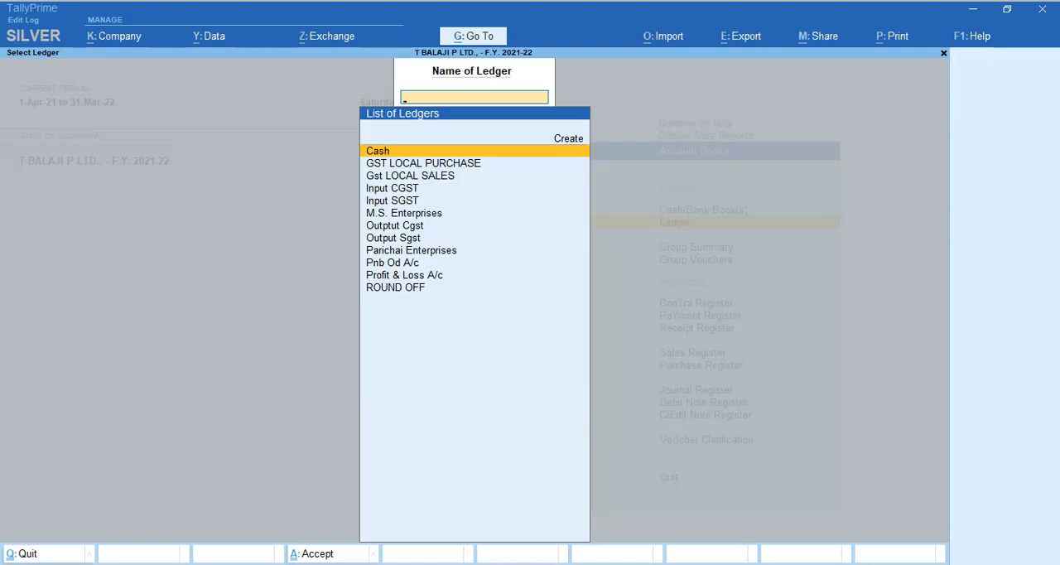
pyautogui.write('Ms')
pyautogui.press('Return')
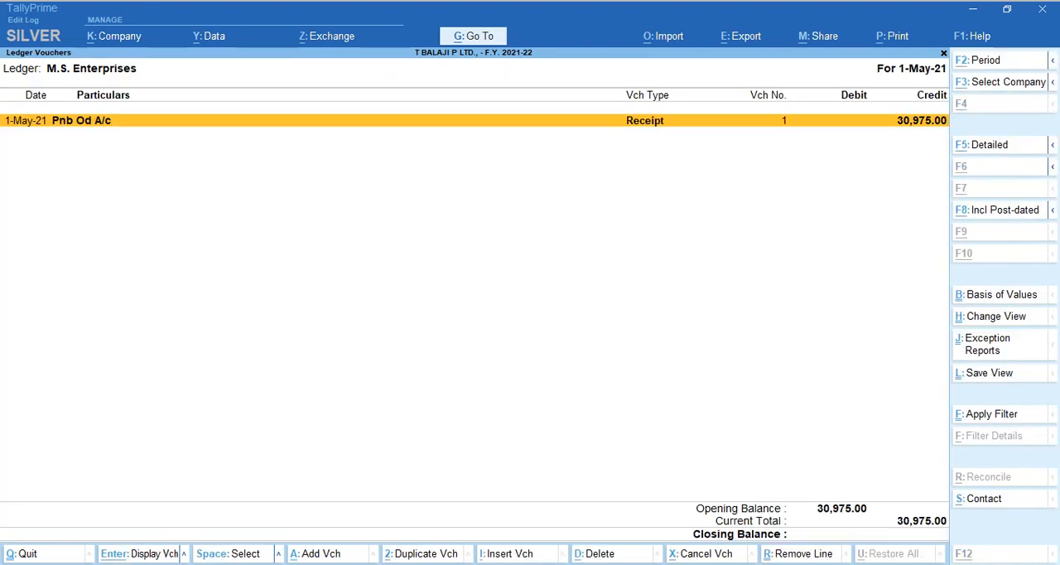
pyautogui.hotkey('alt', 'F2')
pyautogui.press('BackSpace')
pyautogui.press('Return')
pyautogui.press('Return')
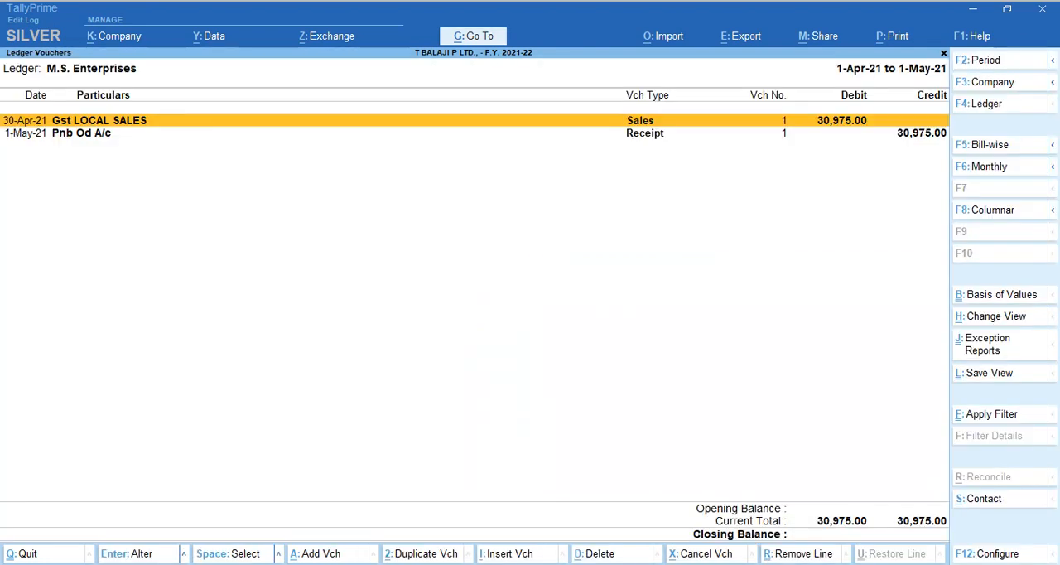
pyautogui.press('Down')
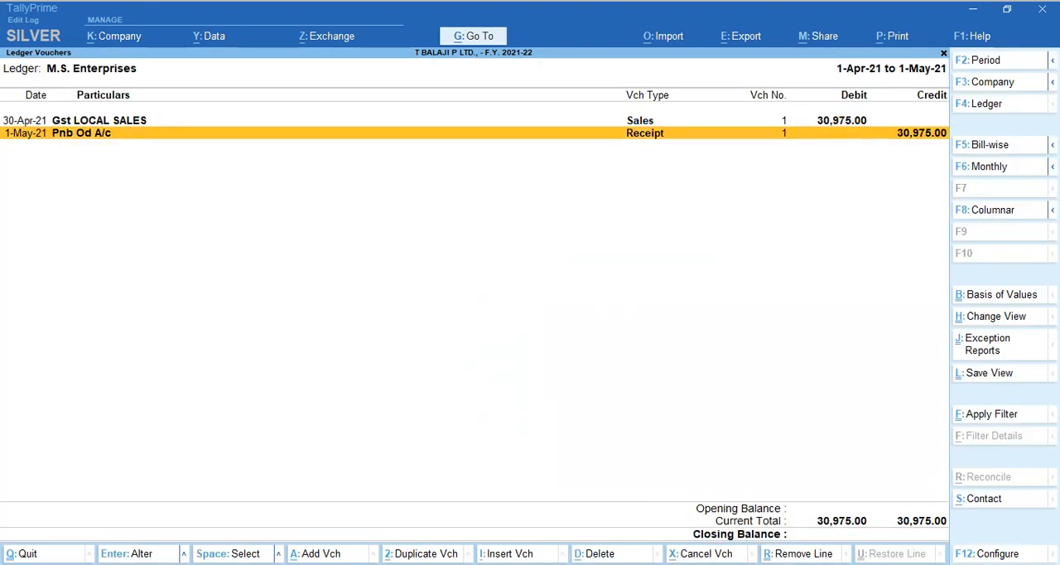
# Review the purchase and payment entries in the Parichai Enterprises ledger and return to the Gateway of Tally.
pyautogui.press('Escape')
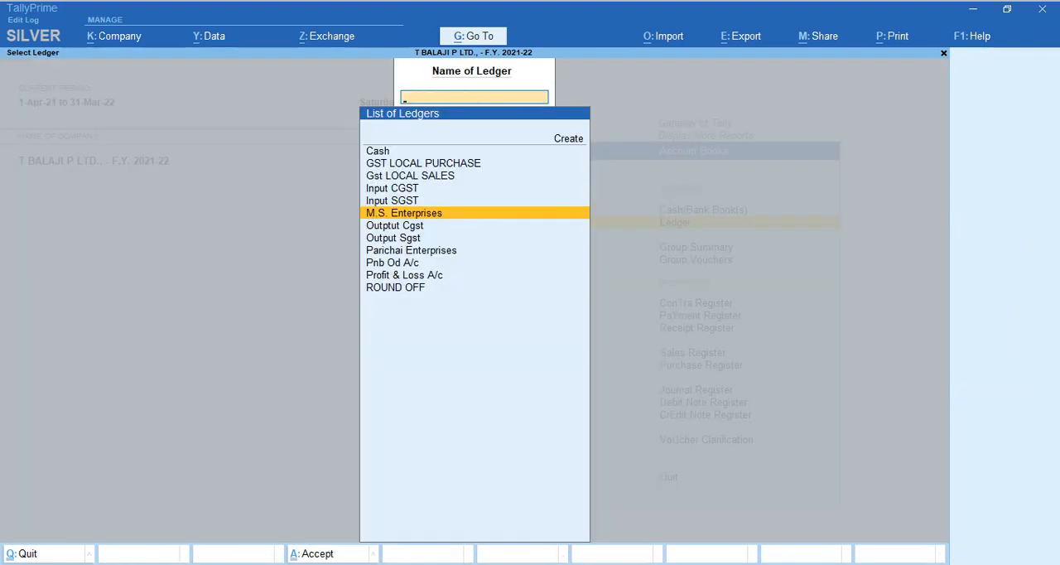
pyautogui.write('Pari')
pyautogui.press('Return')
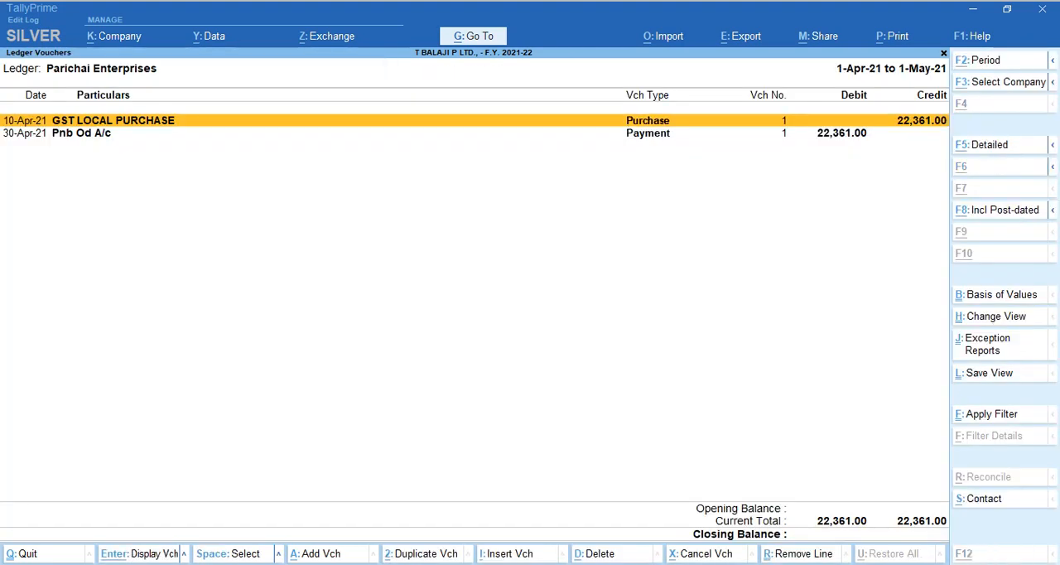
pyautogui.press('Down')
pyautogui.press('Up')
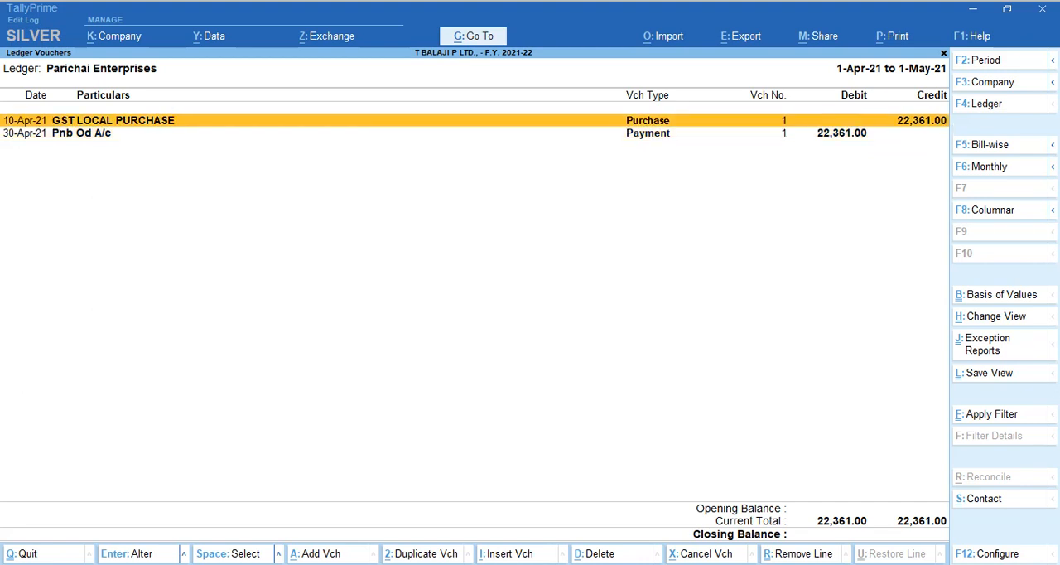
pyautogui.press('Down')
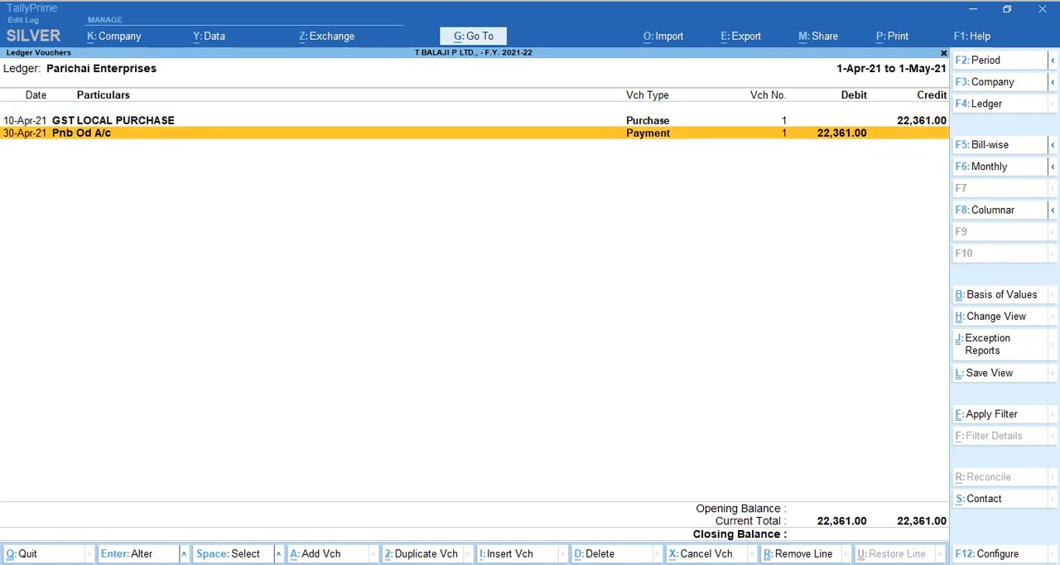
pyautogui.press('Escape')
pyautogui.press('Escape')
pyautogui.press('Escape')
pyautogui.press('Escape')
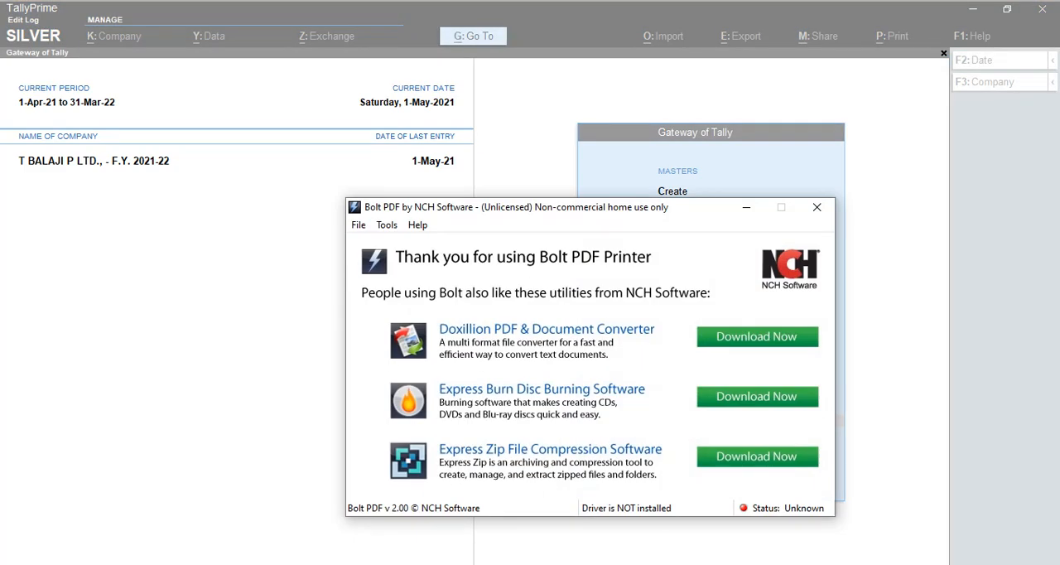
# Close the Bolt PDF window and review the distribution channels and the purchaser and seller stages in the Excel workbook.
pyautogui.click(817, 207)
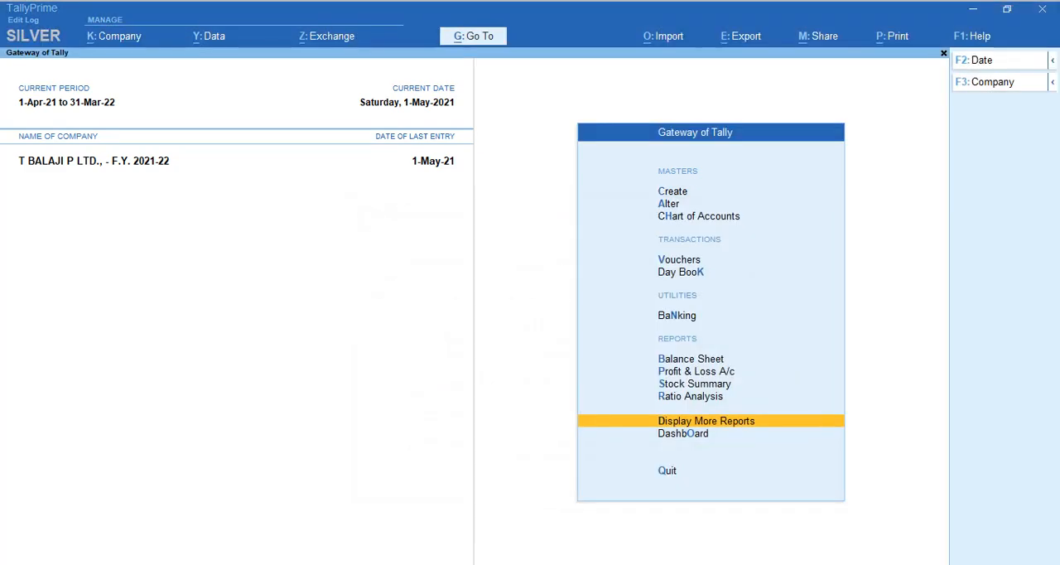
pyautogui.moveTo(588, 563)
pyautogui.click(670, 512)
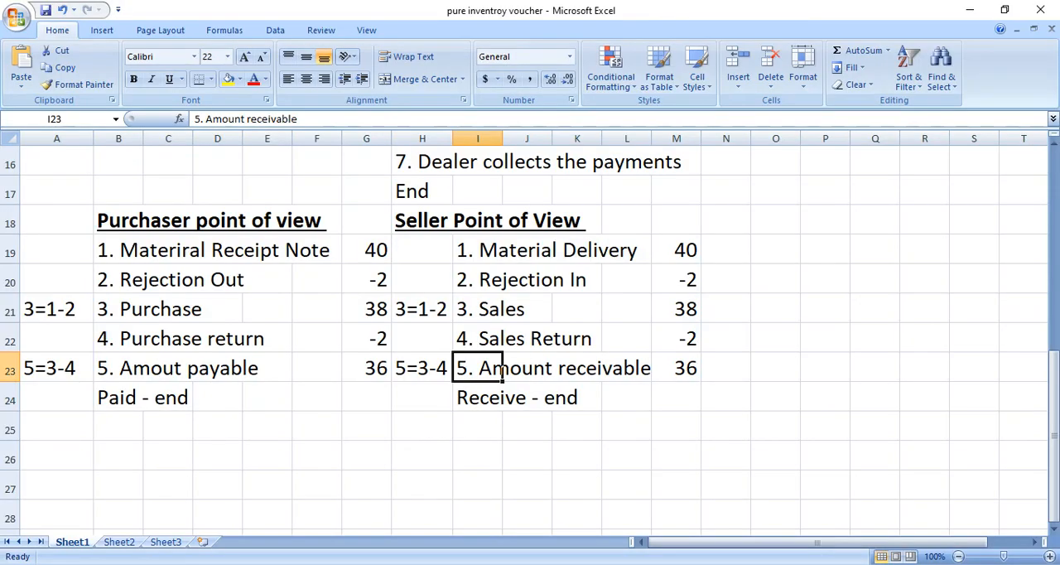
pyautogui.click(527, 426)
pyautogui.scroll(5, 530, 332)
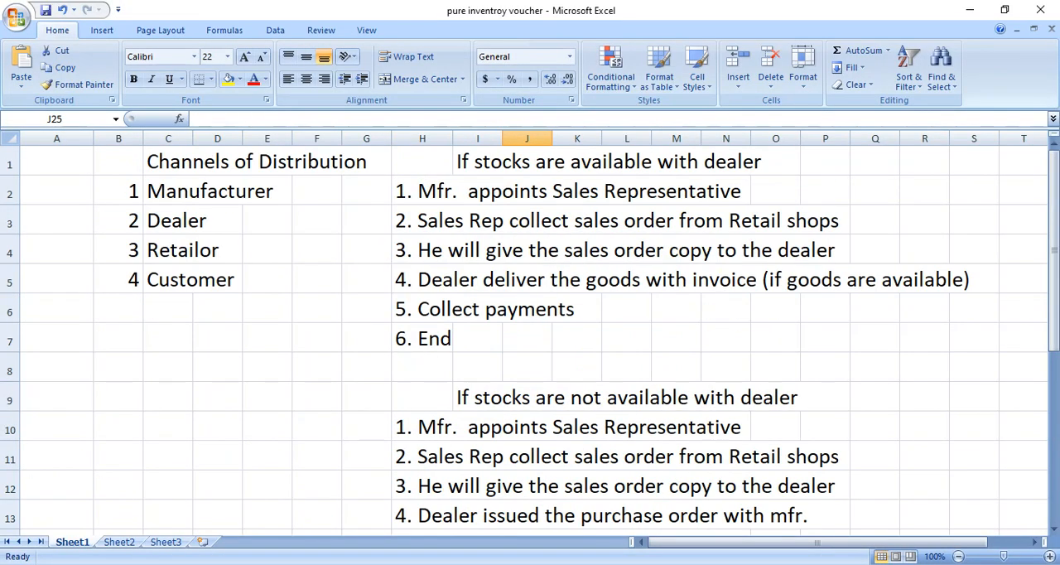
pyautogui.scroll(-5, 530, 331)
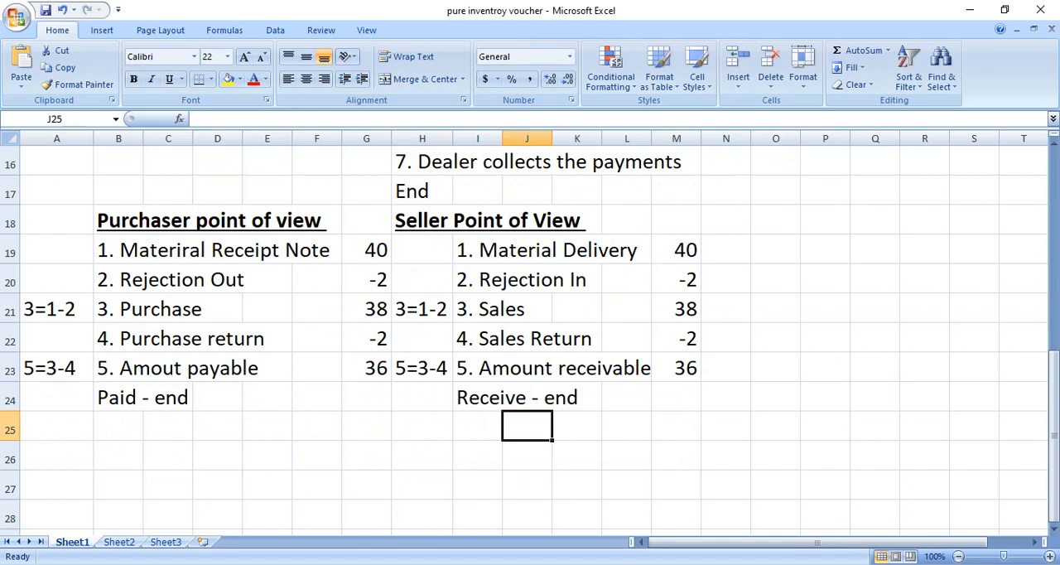
pyautogui.scroll(4, 530, 332)
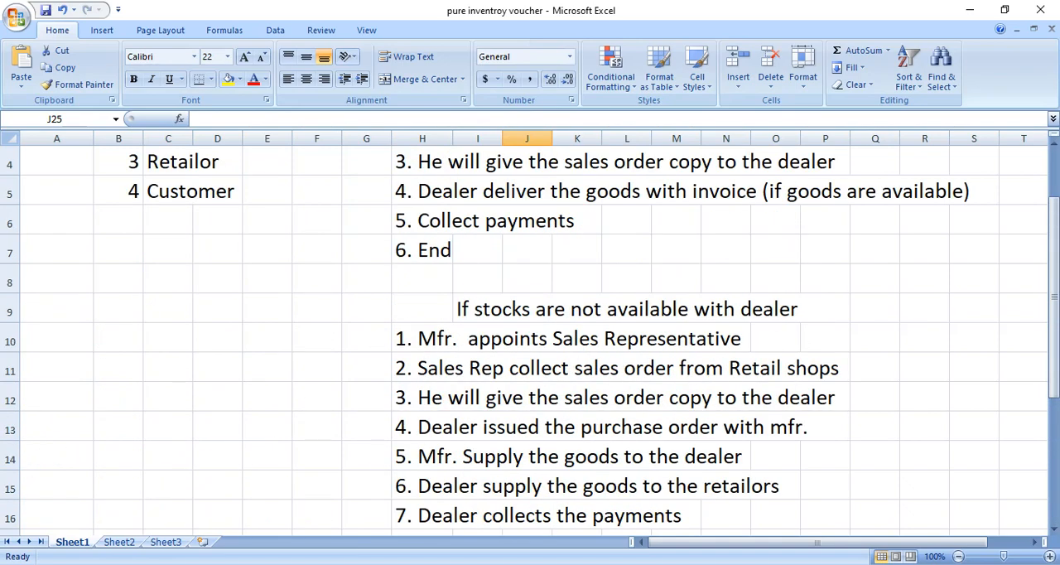
pyautogui.scroll(-5, 530, 331)
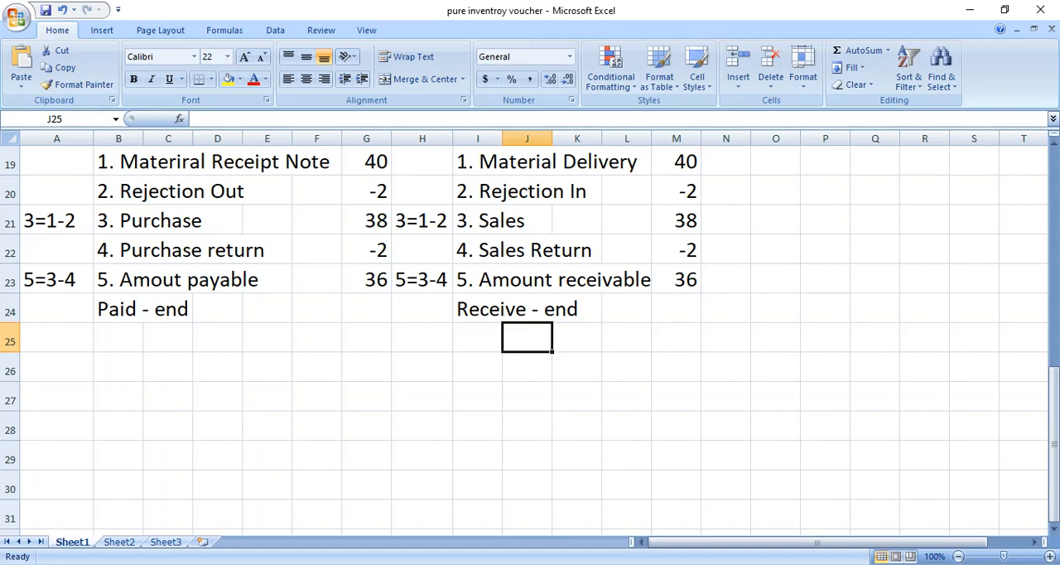
# Review the PDF's Physical Stock Voucher section in the browser, look in on the Meet call, and return to TallyPrime.
pyautogui.moveTo(472, 563)
pyautogui.click(387, 513)
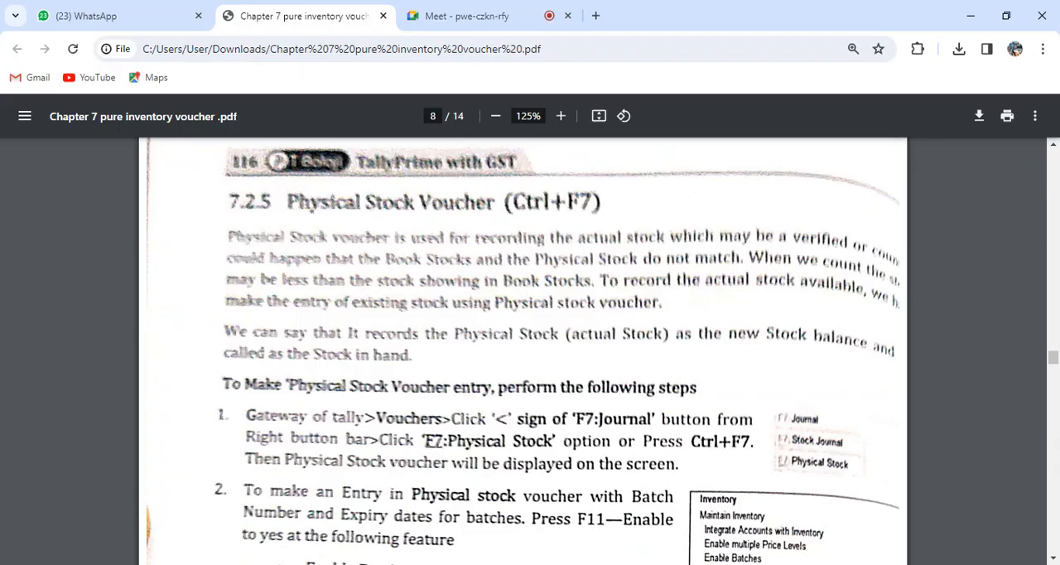
pyautogui.scroll(-5, 523, 351)
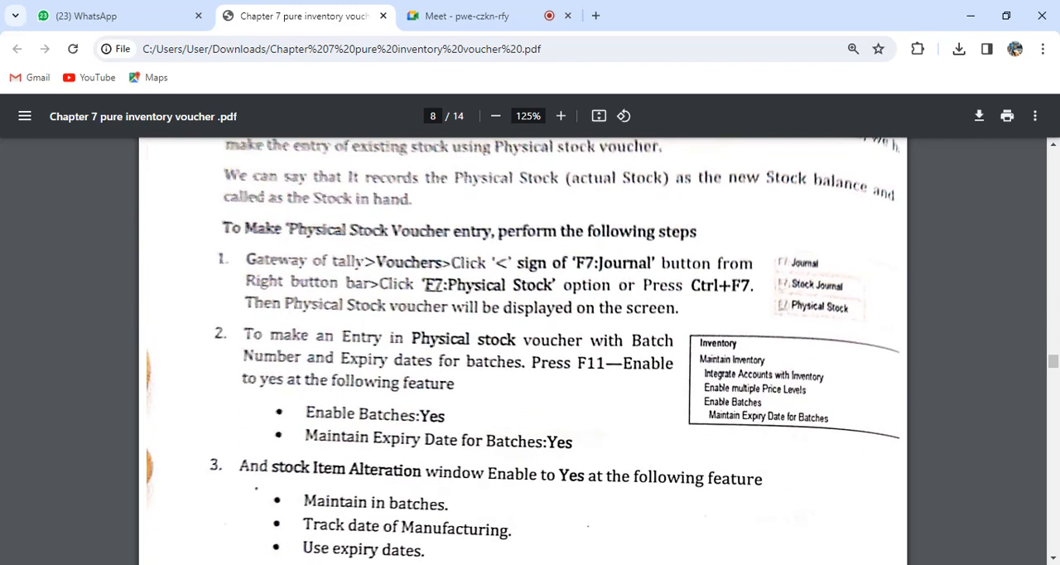
pyautogui.scroll(-12, 523, 350)
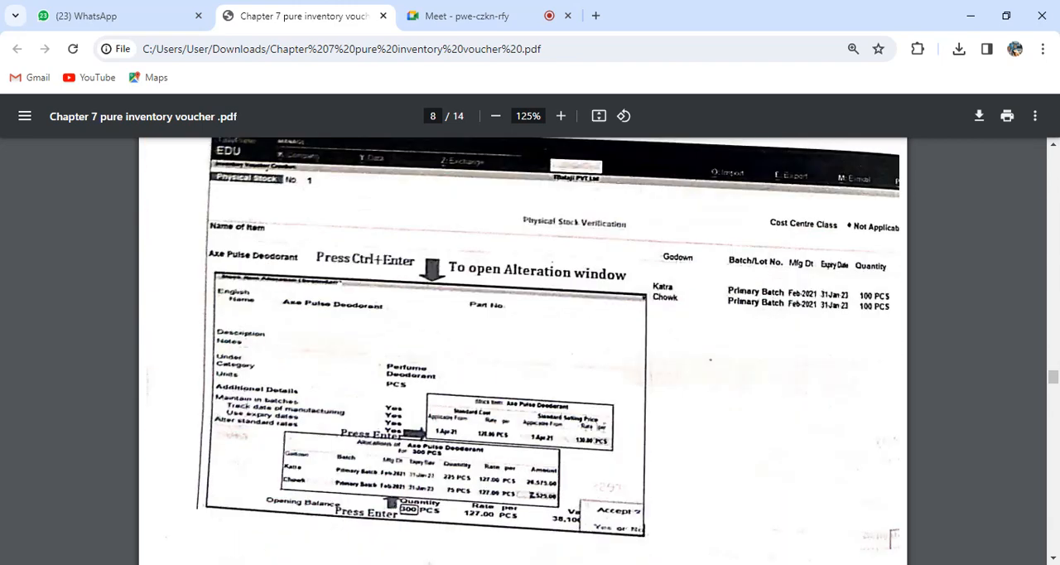
pyautogui.scroll(15, 523, 350)
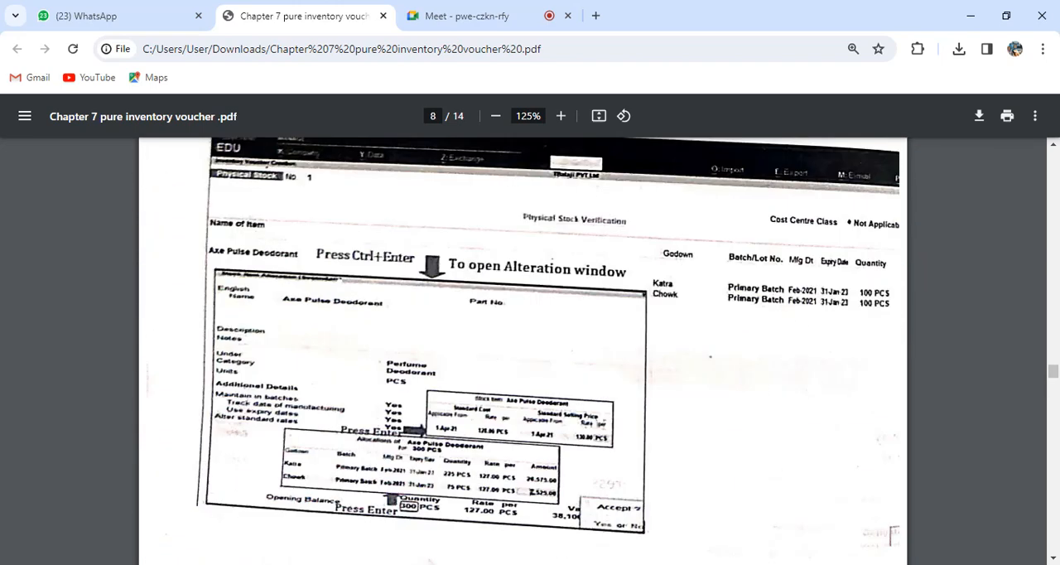
pyautogui.scroll(1, 523, 350)
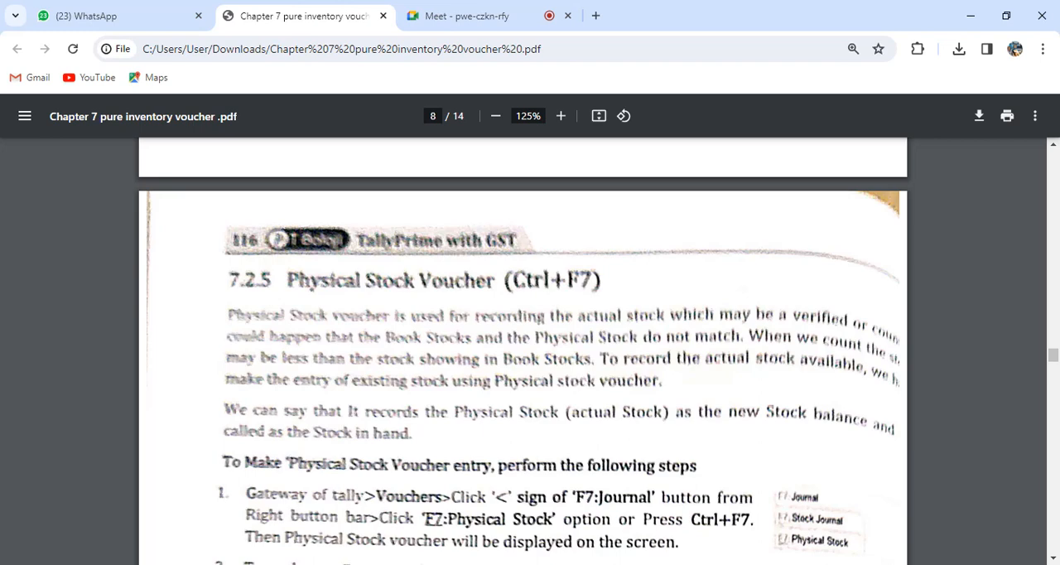
pyautogui.click(471, 15)
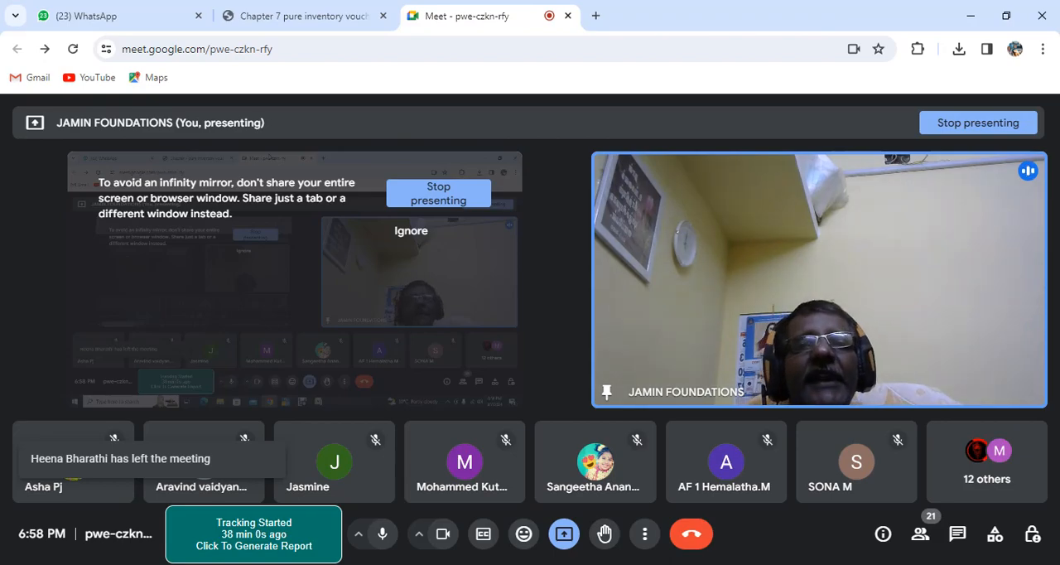
pyautogui.hotkey('alt', 'Tab')
pyautogui.hotkey('alt', 'Tab')
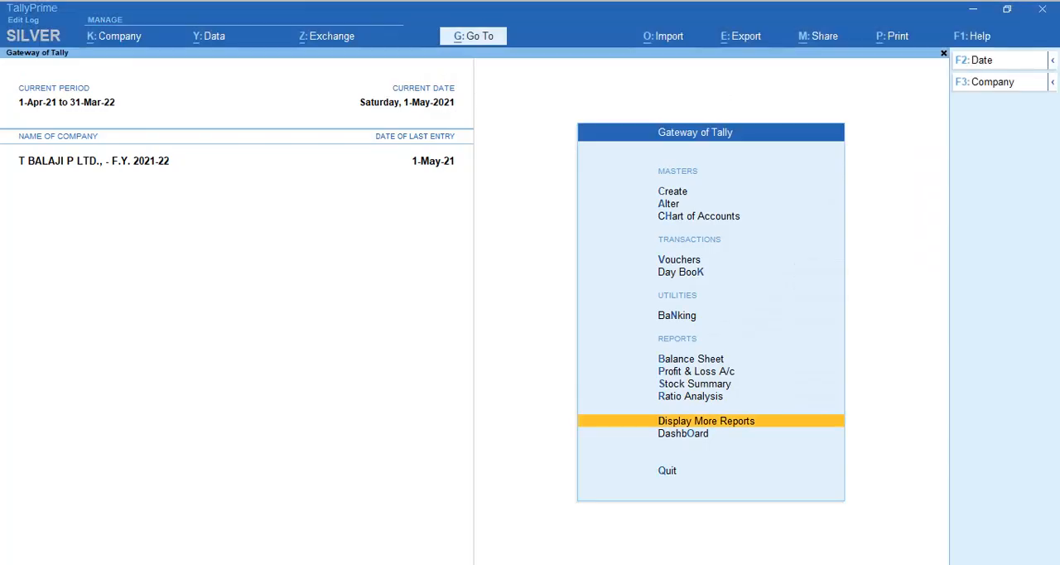
# Examine the closing quantities and values of the individual items in the detailed Stock Summary, then return to the Gateway of Tally.
pyautogui.press('s')
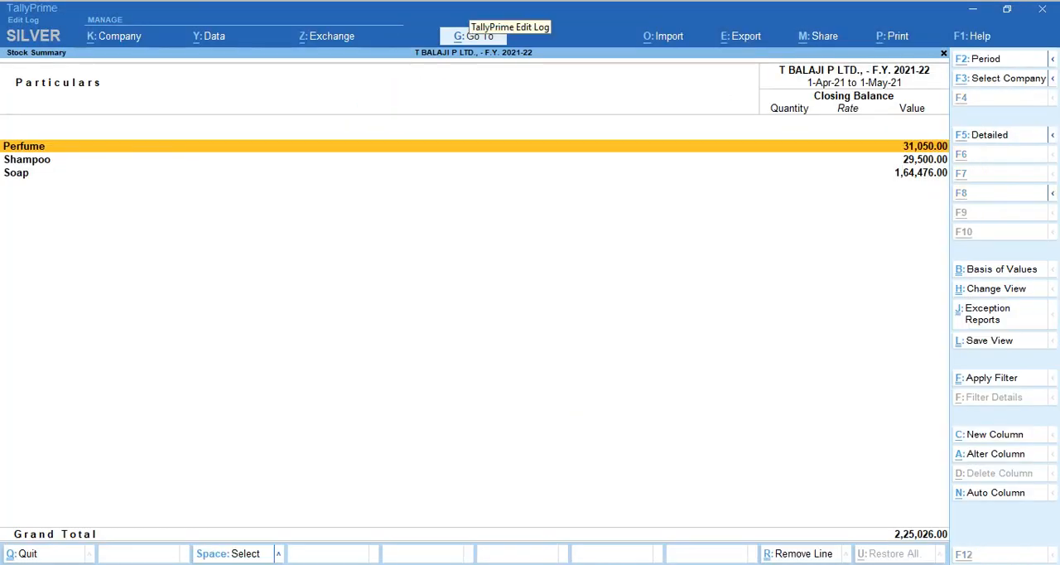
pyautogui.hotkey('alt', 'F5')
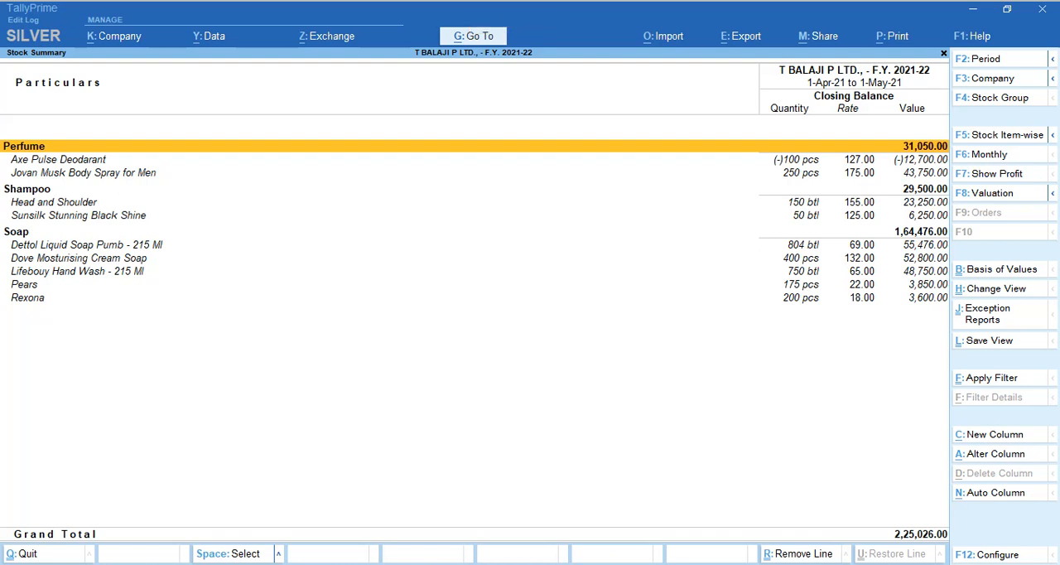
pyautogui.press('Down')
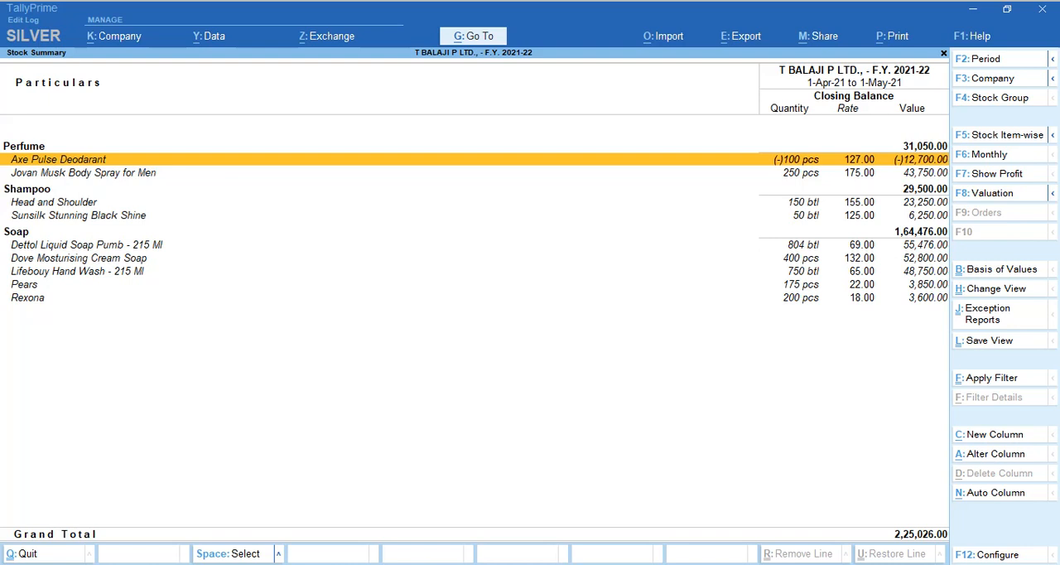
pyautogui.press('Down')
pyautogui.press('Up')
pyautogui.press('Down')
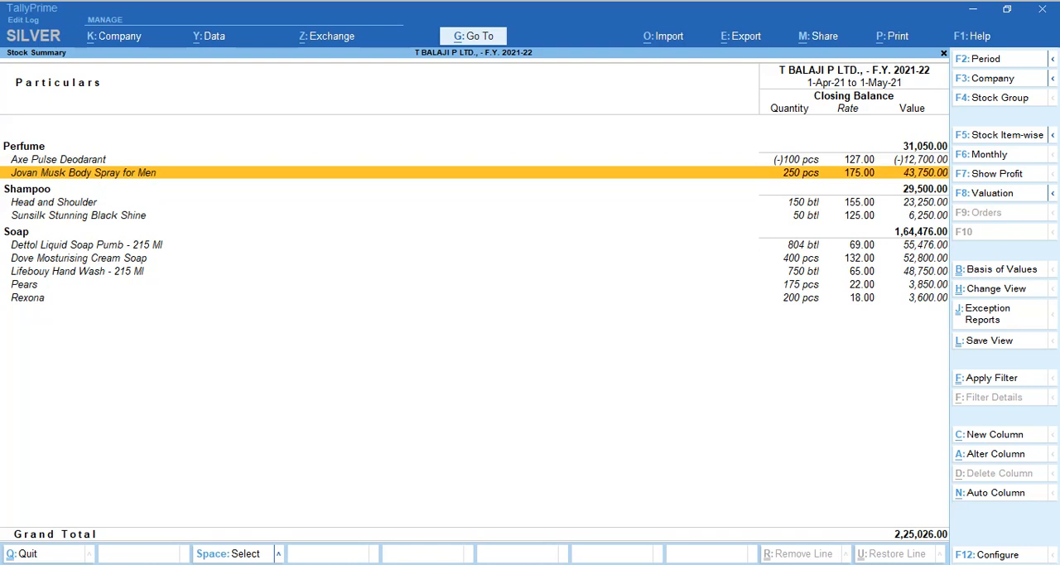
pyautogui.press('Up')
pyautogui.press('Down')
pyautogui.press('Down')
pyautogui.press('Down')
pyautogui.press('Down')
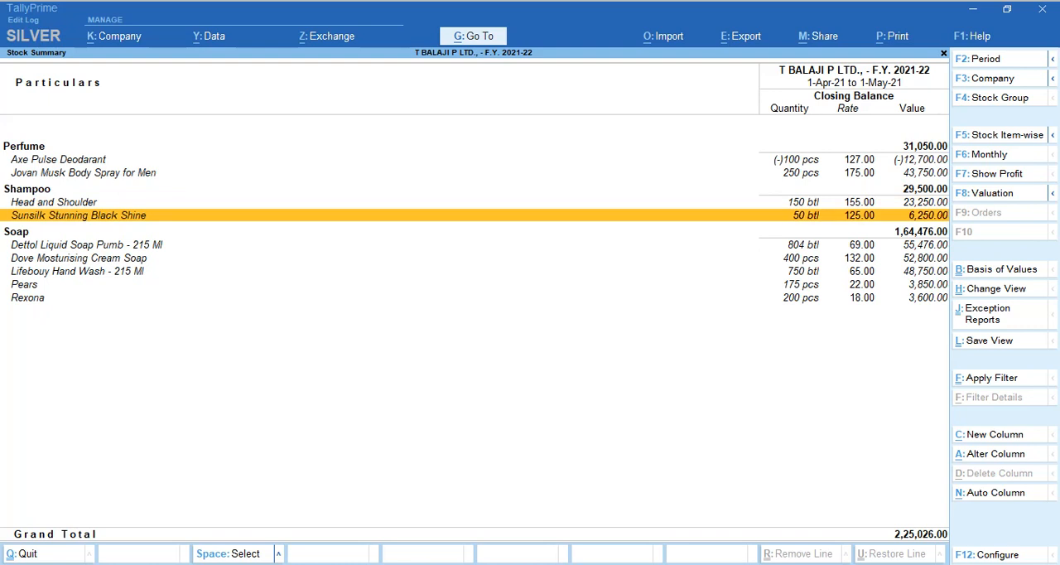
pyautogui.press('Down')
pyautogui.press('Down')
pyautogui.press('Down')
pyautogui.press('Down')
pyautogui.press('Down')
pyautogui.press('Down')
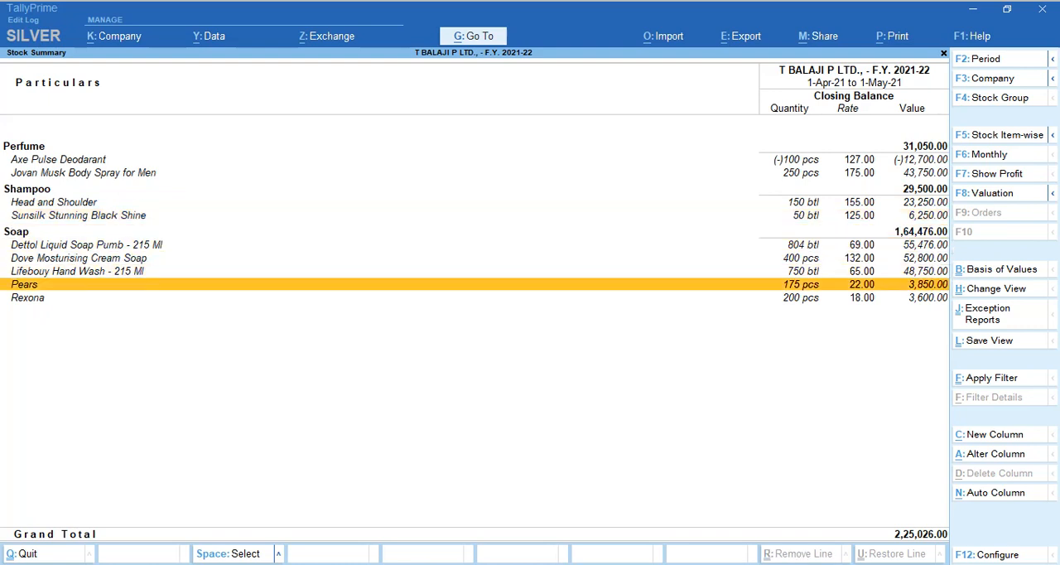
pyautogui.press('Up')
pyautogui.press('Up')
pyautogui.press('Up')
pyautogui.press('Up')
pyautogui.press('Up')
pyautogui.press('Up')
pyautogui.press('Up')
pyautogui.press('Up')
pyautogui.press('Up')
pyautogui.press('Up')
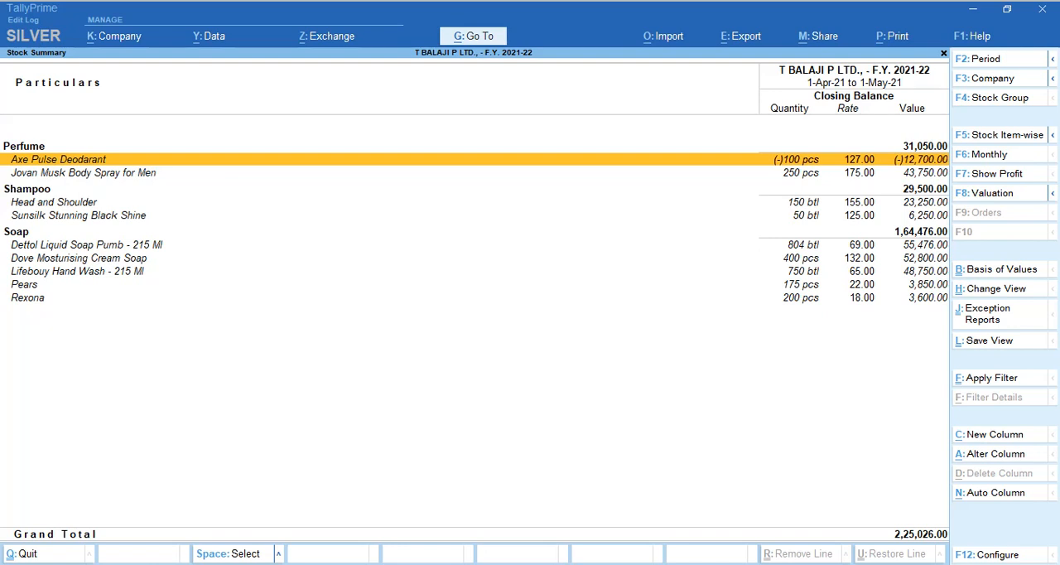
pyautogui.press('Down')
pyautogui.press('Down')
pyautogui.press('Down')
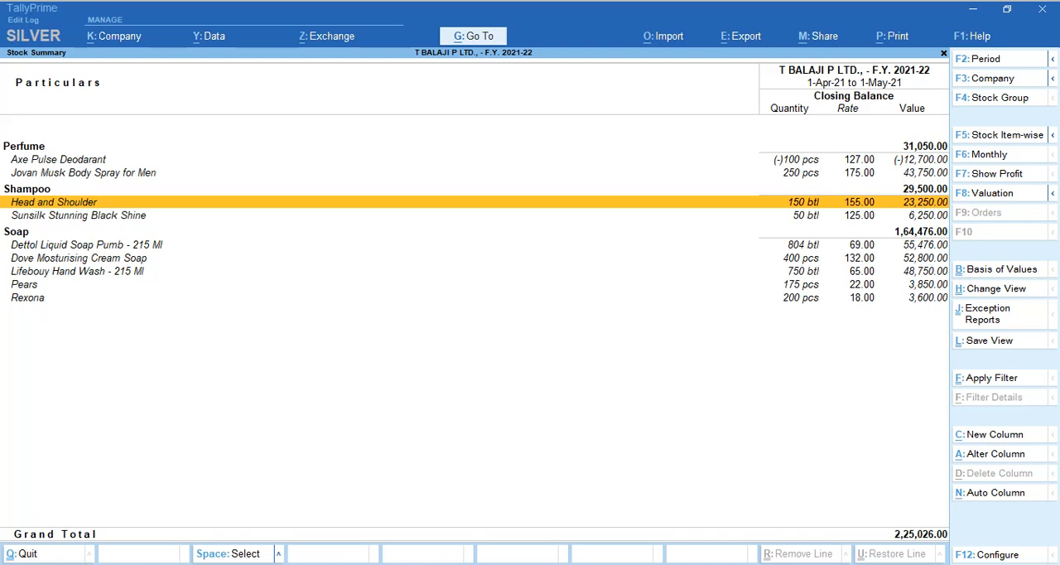
pyautogui.press('Escape')
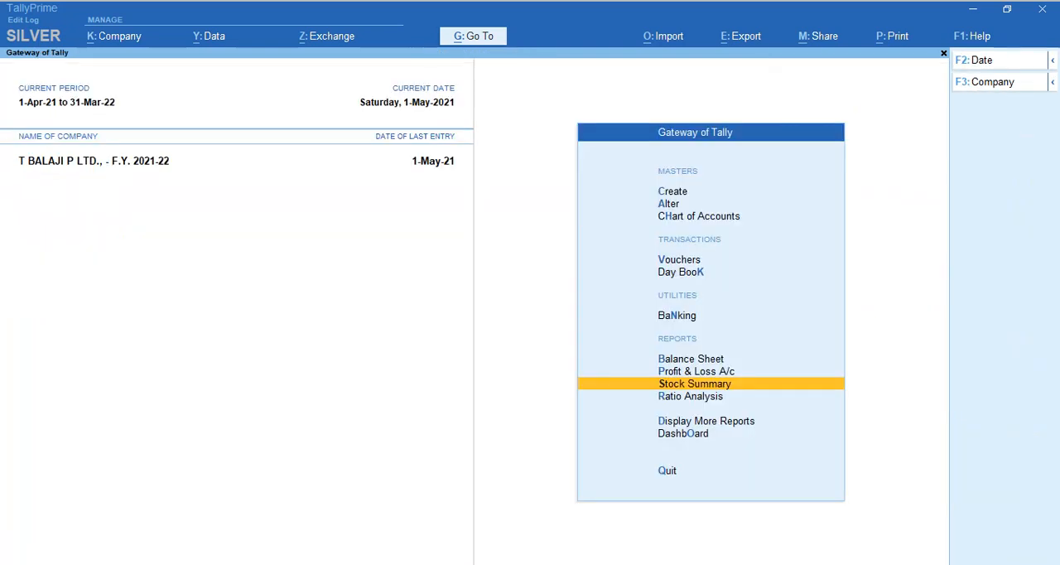
# Start a Physical Stock voucher in TallyPrime, checking the PDF's section 7.2.5 for the procedure.
pyautogui.press('v')
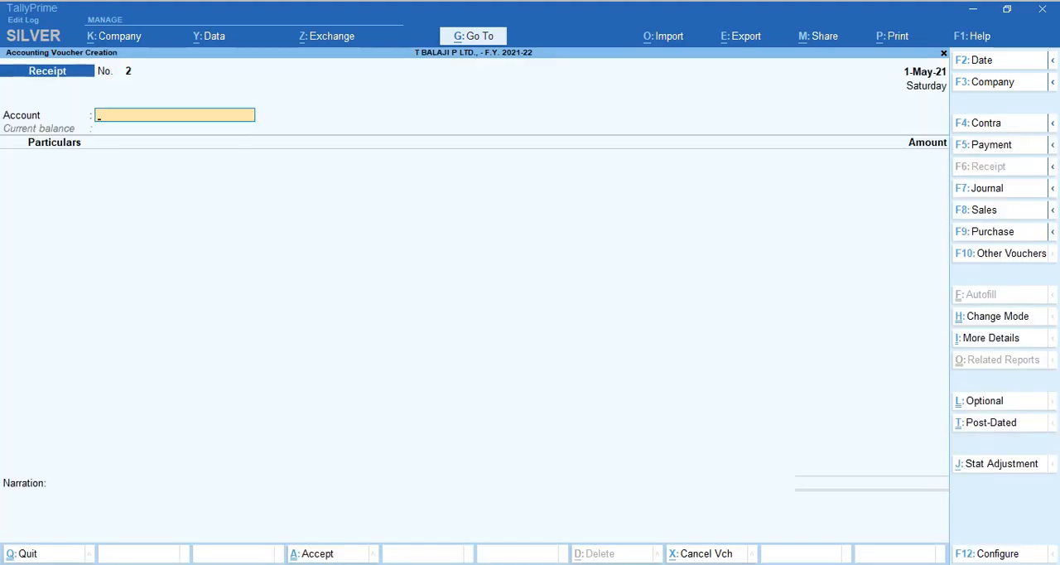
pyautogui.hotkey('alt', 'Tab')
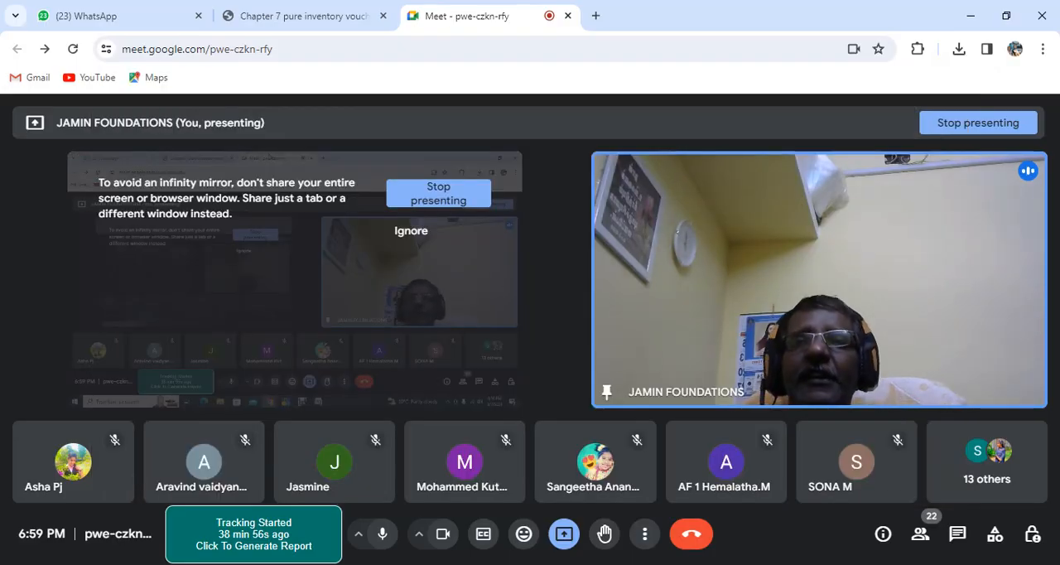
pyautogui.click(298, 15)
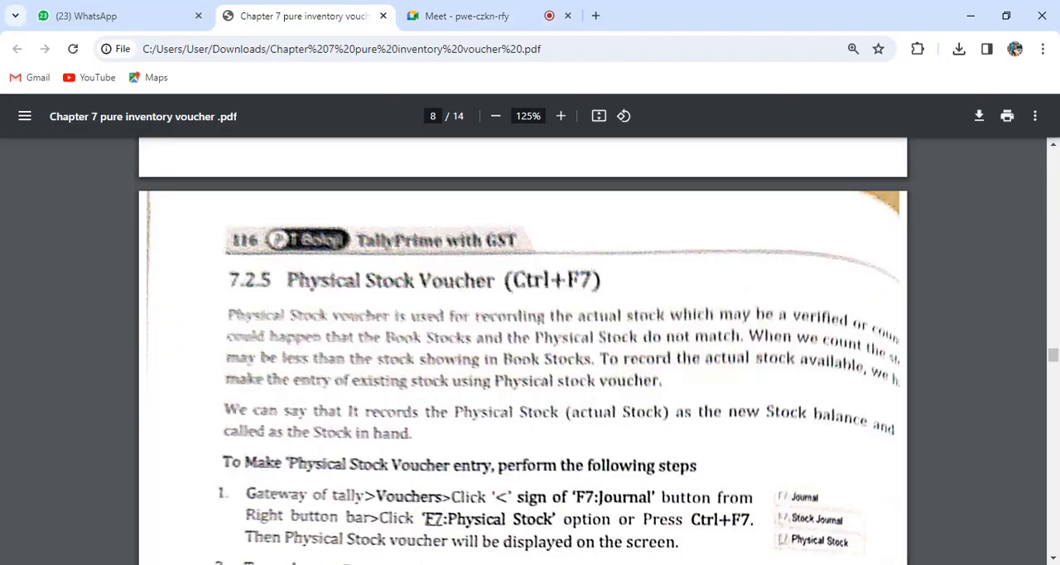
pyautogui.hotkey('alt', 'Tab')
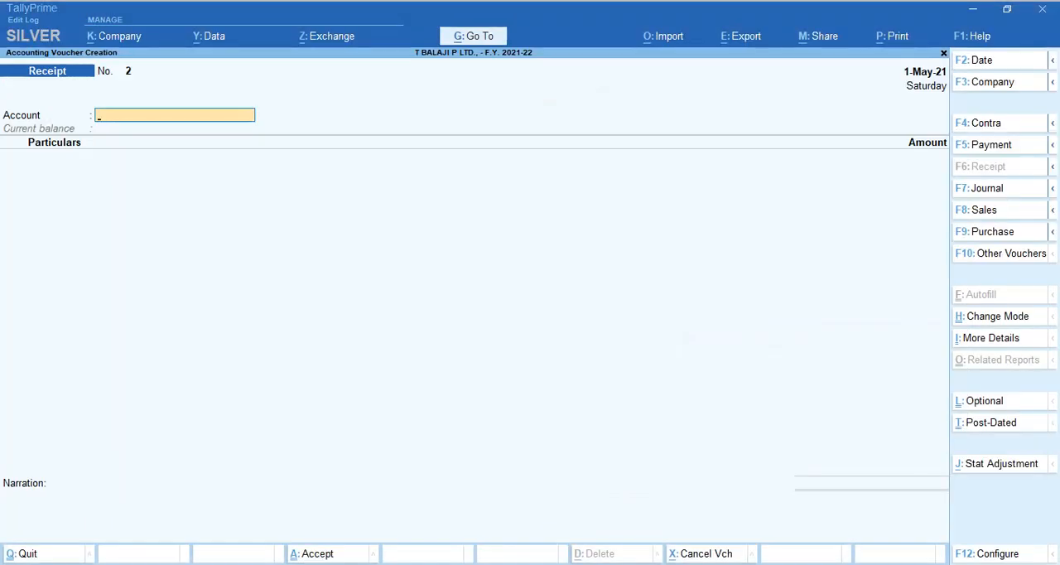
pyautogui.hotkey('ctrl', 'F7')
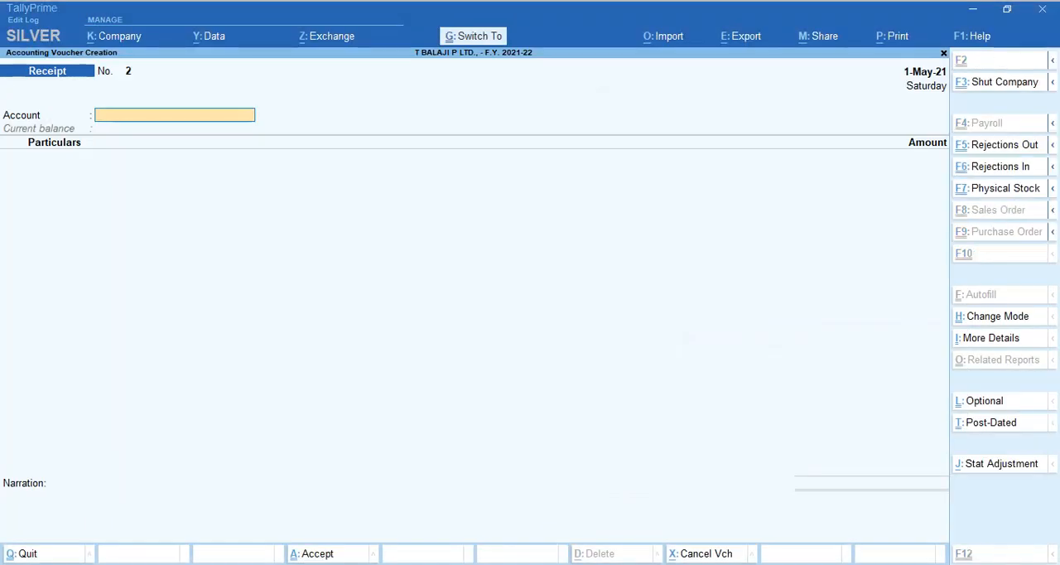
pyautogui.hotkey('alt', 'Tab')
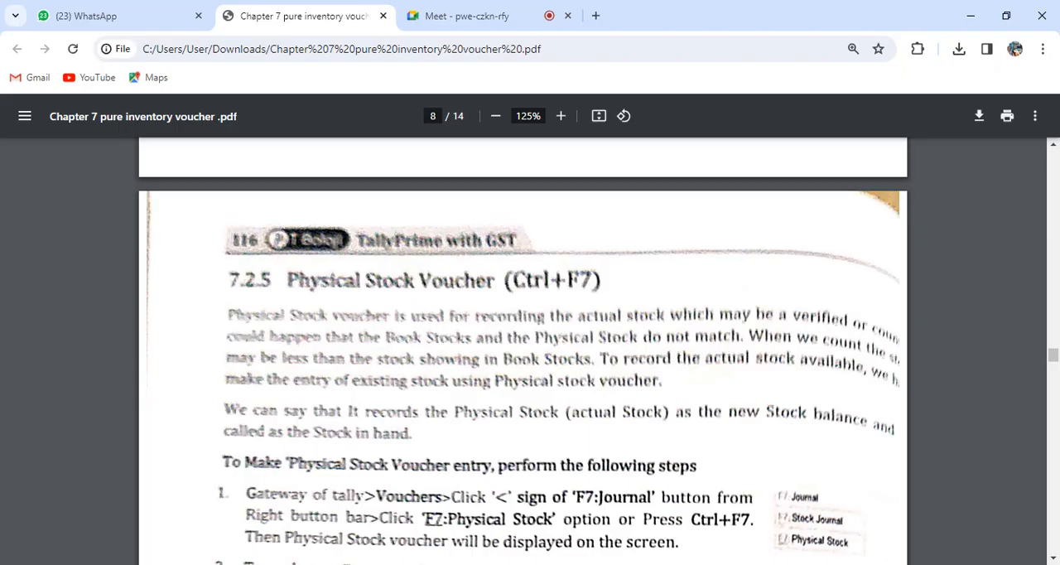
pyautogui.hotkey('alt', 'Tab')
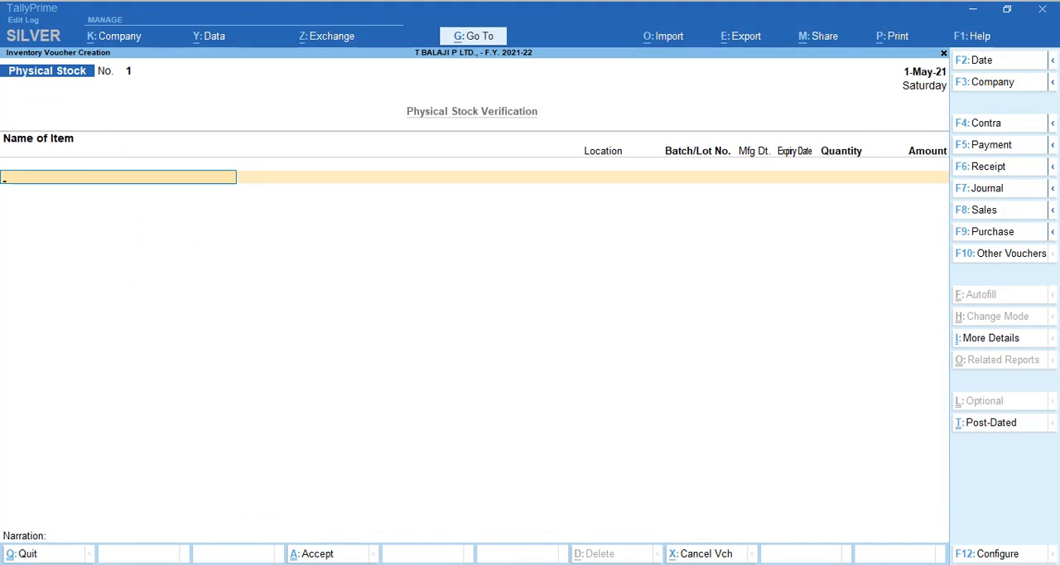
# Enter Head and Shoulder at the Chowk location with a quantity of 10 btl in the Physical Stock voucher.
pyautogui.write('He')
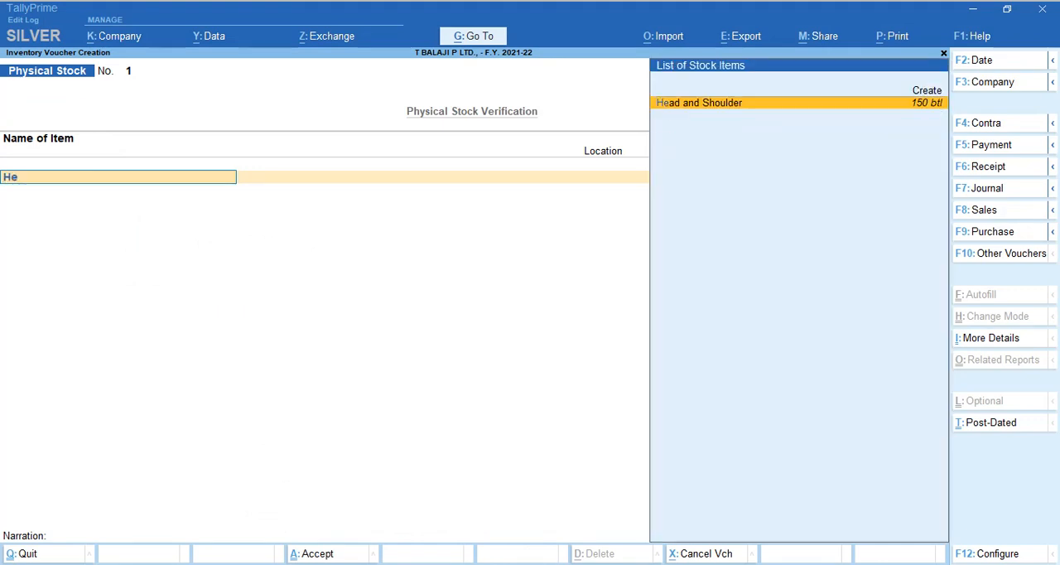
pyautogui.press('Return')
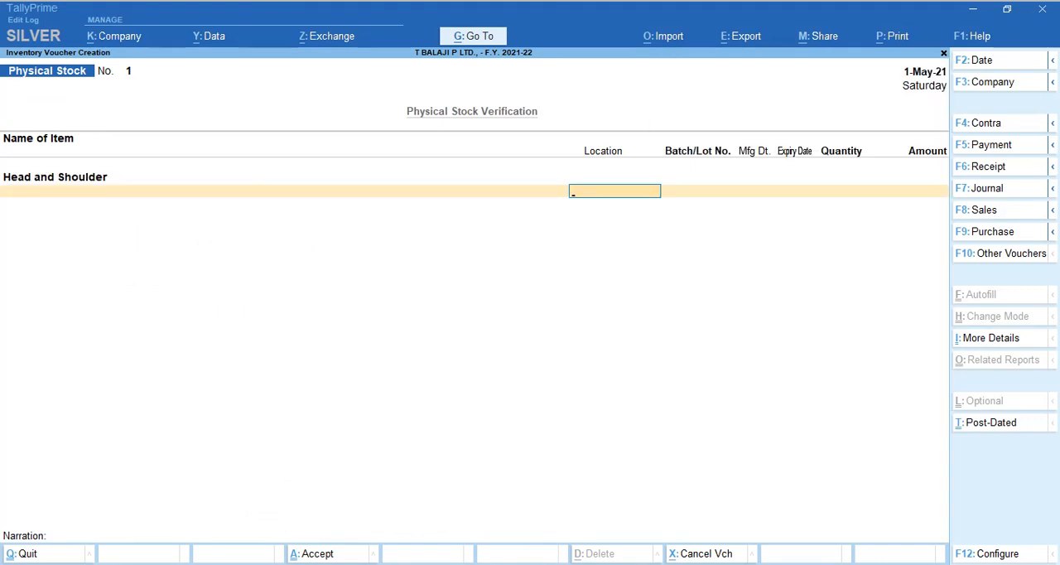
pyautogui.write('K')
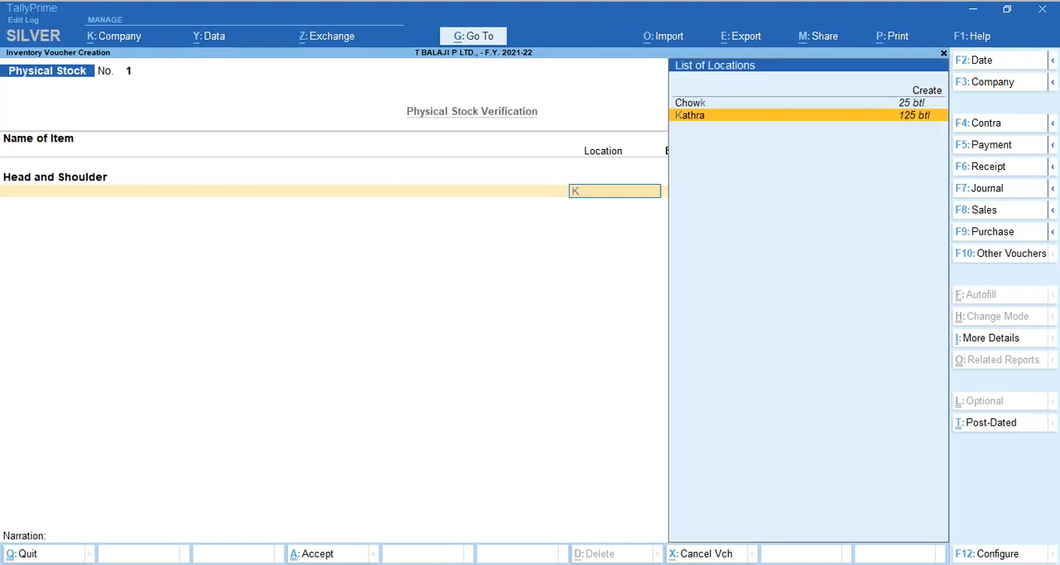
pyautogui.press('Up')
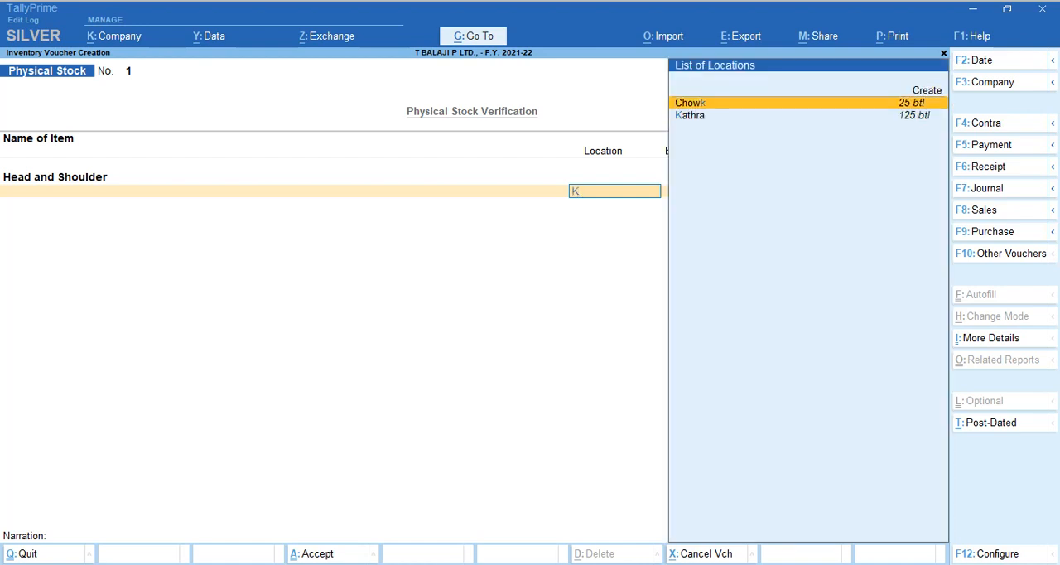
pyautogui.press('Down')
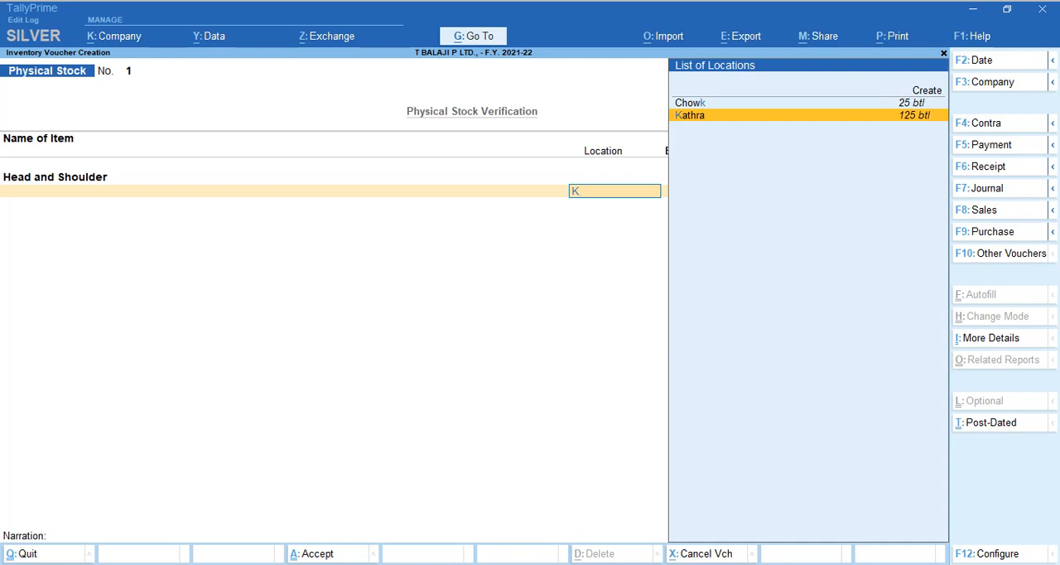
pyautogui.press('Up')
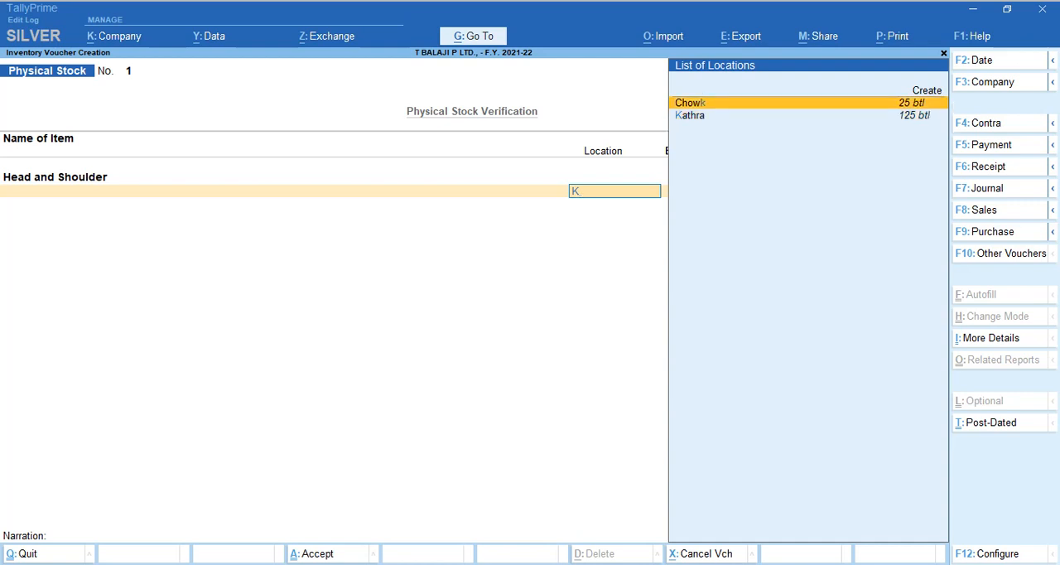
pyautogui.press('Return')
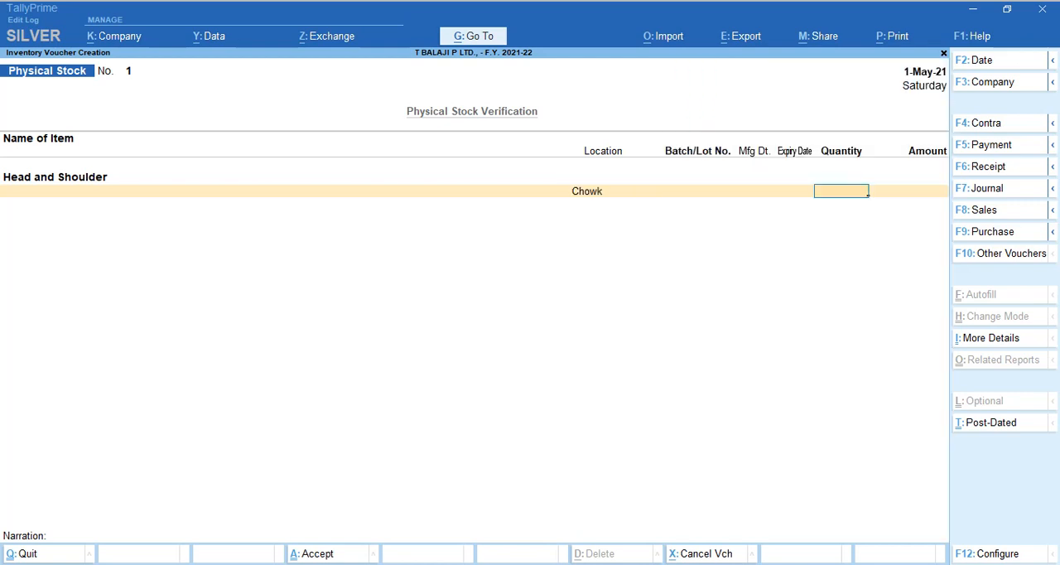
pyautogui.write('10')
pyautogui.press('Return')
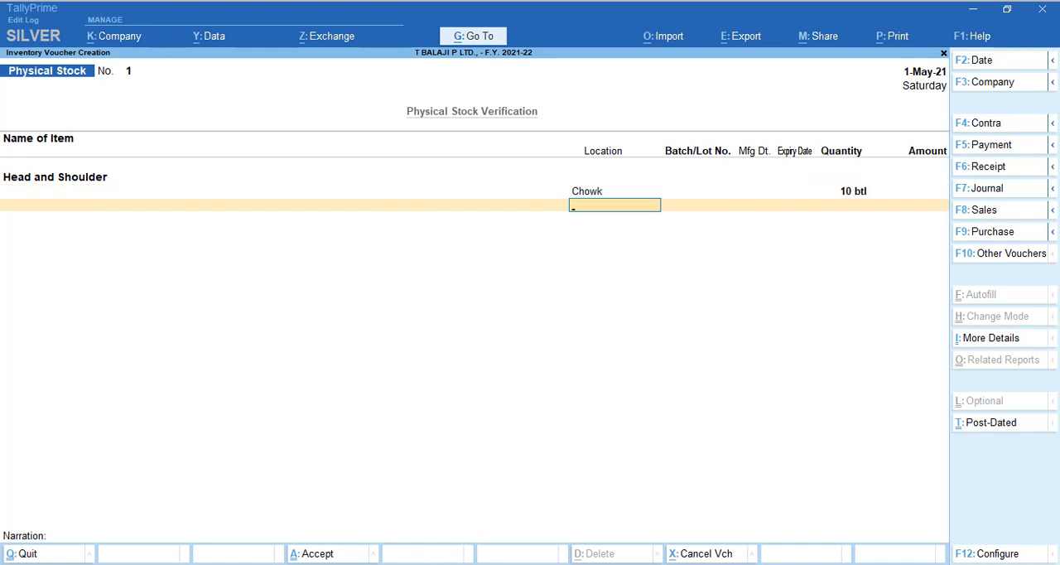
# Finish the item entries, save the Physical Stock voucher without a narration, and leave voucher creation.
pyautogui.press('Return')
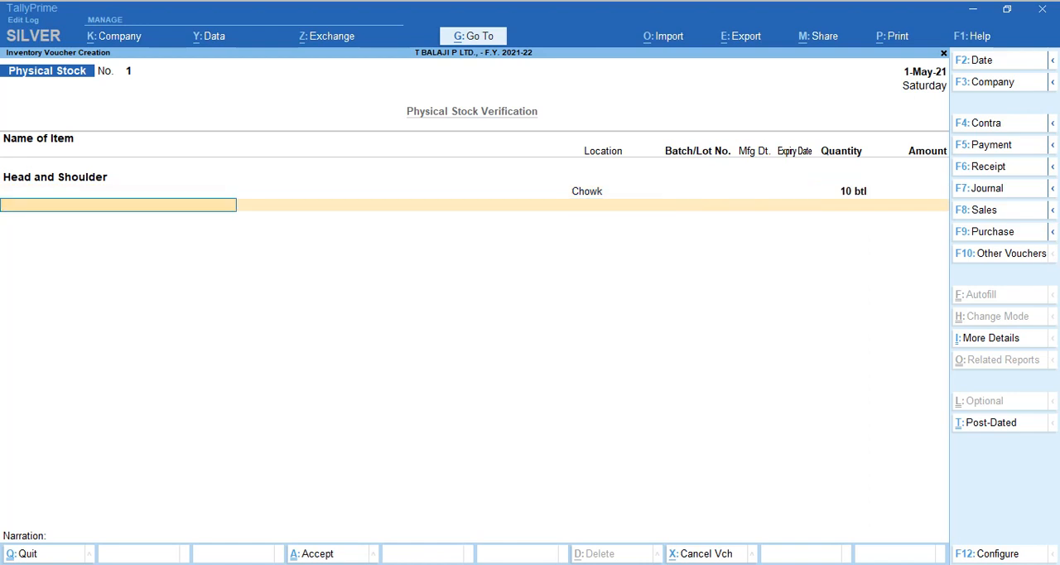
pyautogui.press('Return')
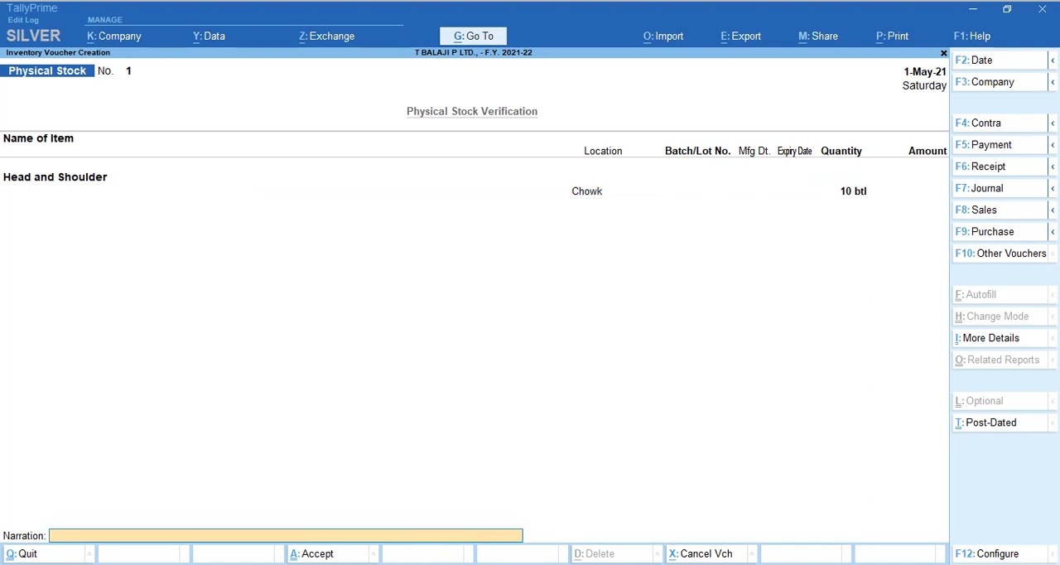
pyautogui.press('Return')
pyautogui.press('Return')
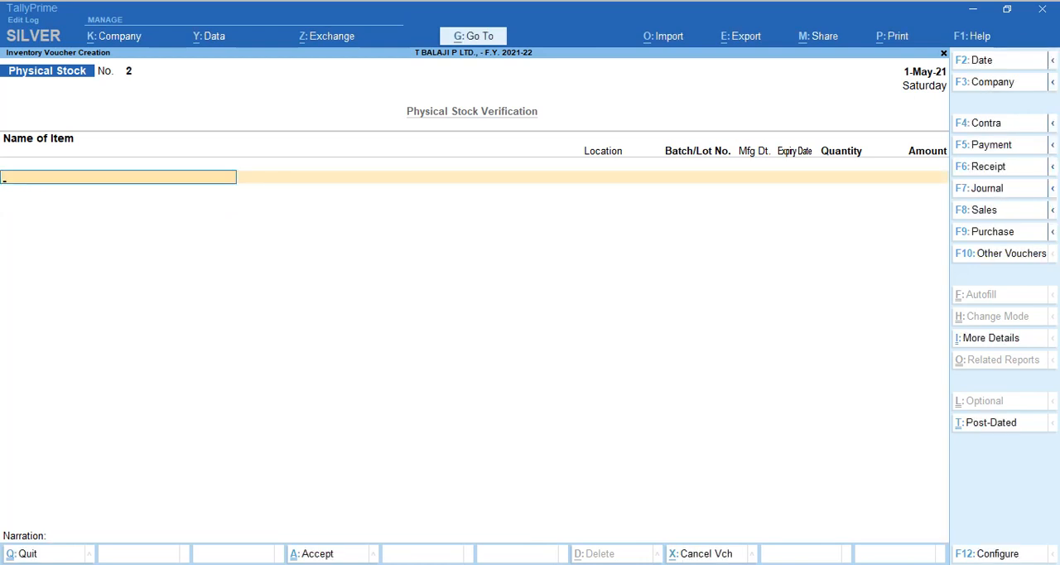
pyautogui.press('Escape')
# Open the Stock Summary in detailed view and check the closing balance of Head and Shoulder under Shampoo.
pyautogui.press('s')
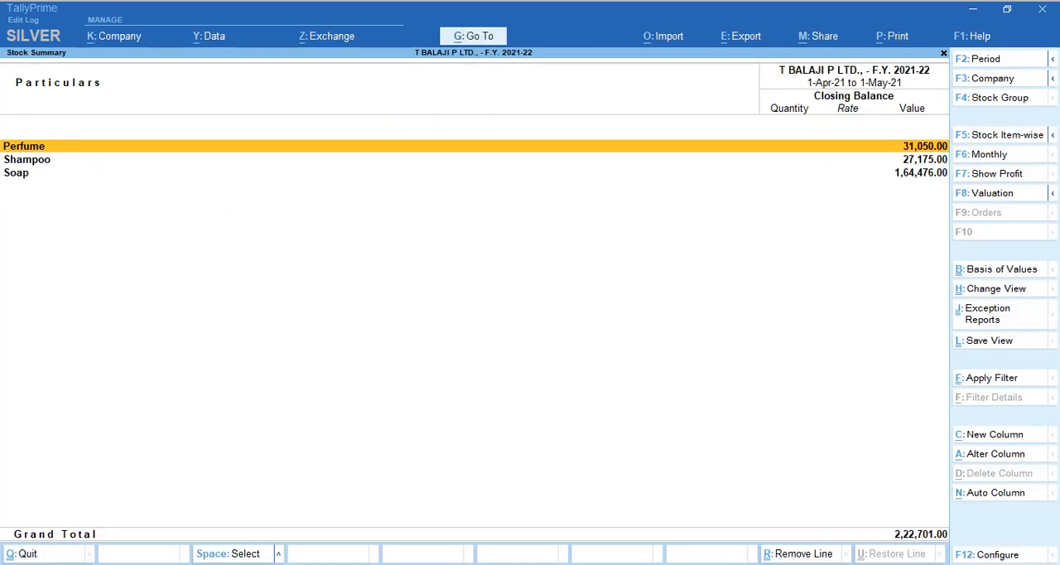
pyautogui.hotkey('alt', 'F5')
pyautogui.press('Down')
pyautogui.press('Down')
pyautogui.press('Down')
pyautogui.press('Down')
pyautogui.press('Down')
pyautogui.press('Down')
pyautogui.press('Down')
pyautogui.press('Down')
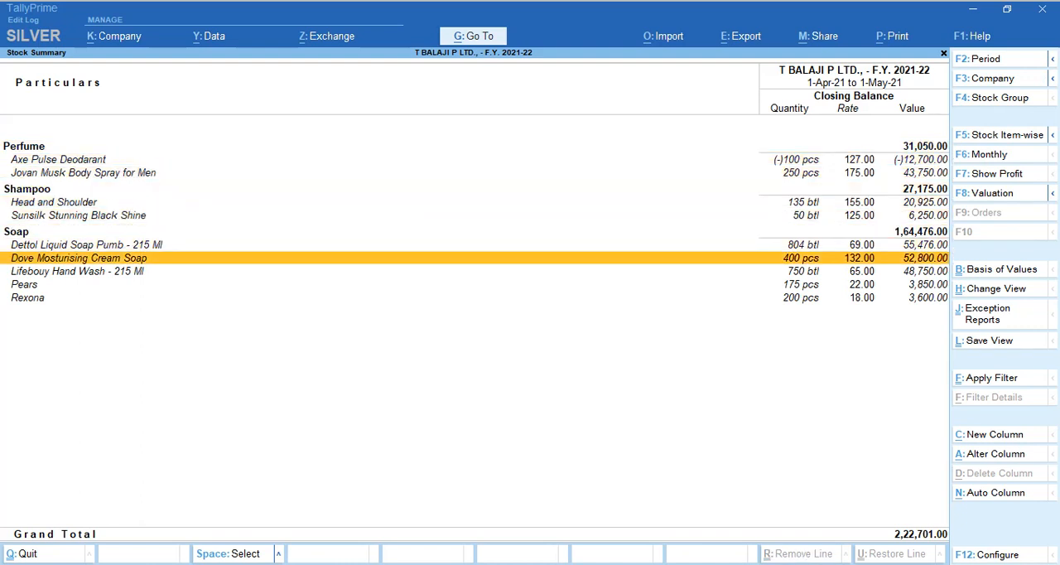
pyautogui.press('Up')
pyautogui.press('Up')
pyautogui.press('Up')
pyautogui.press('Up')
pyautogui.press('Down')
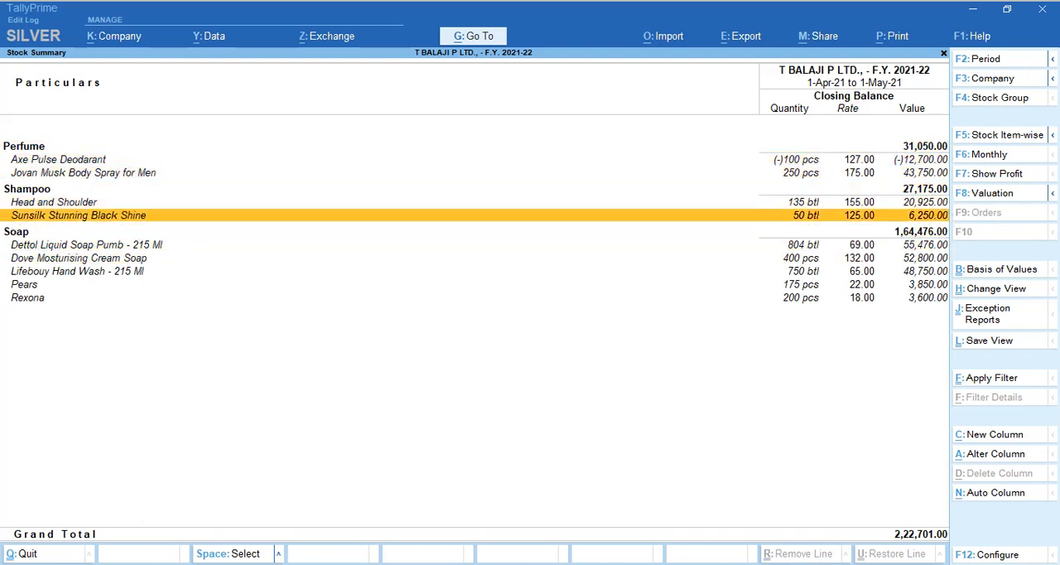
pyautogui.press('Up')
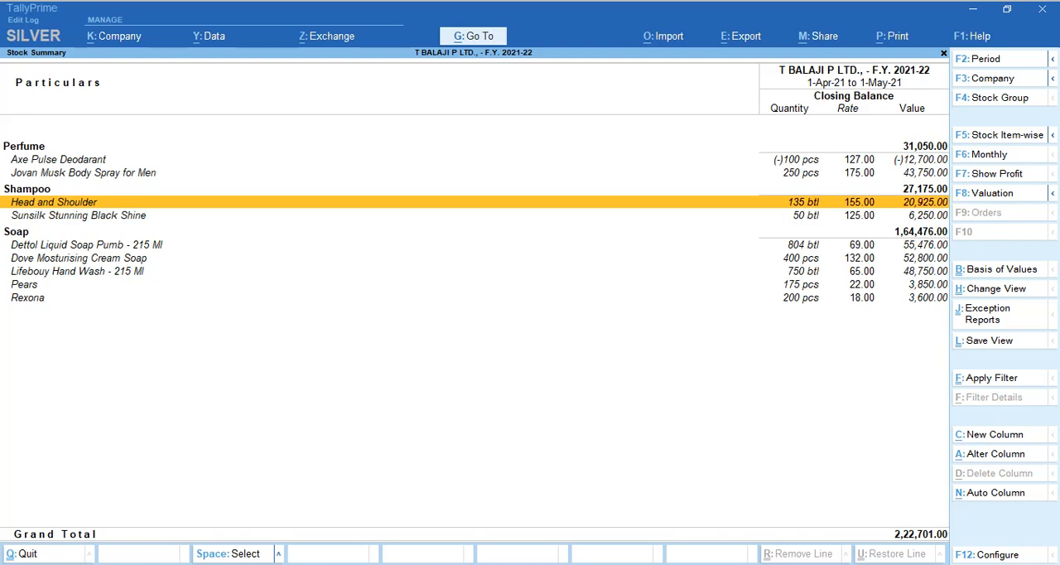
# Compare the April and May movements in Head and Shoulder's monthly summary and return to the Stock Summary.
pyautogui.press('Return')
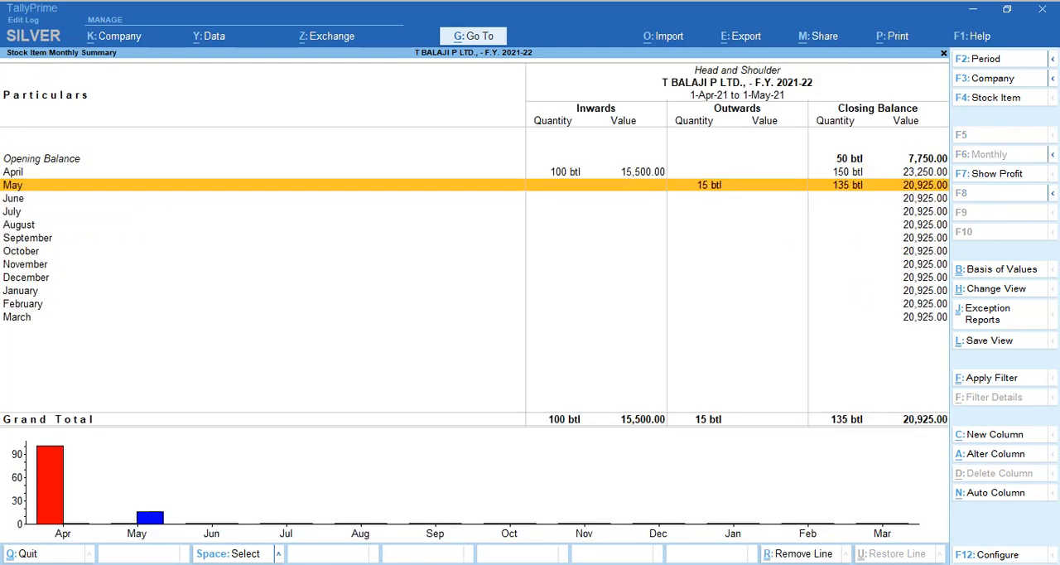
pyautogui.press('Up')
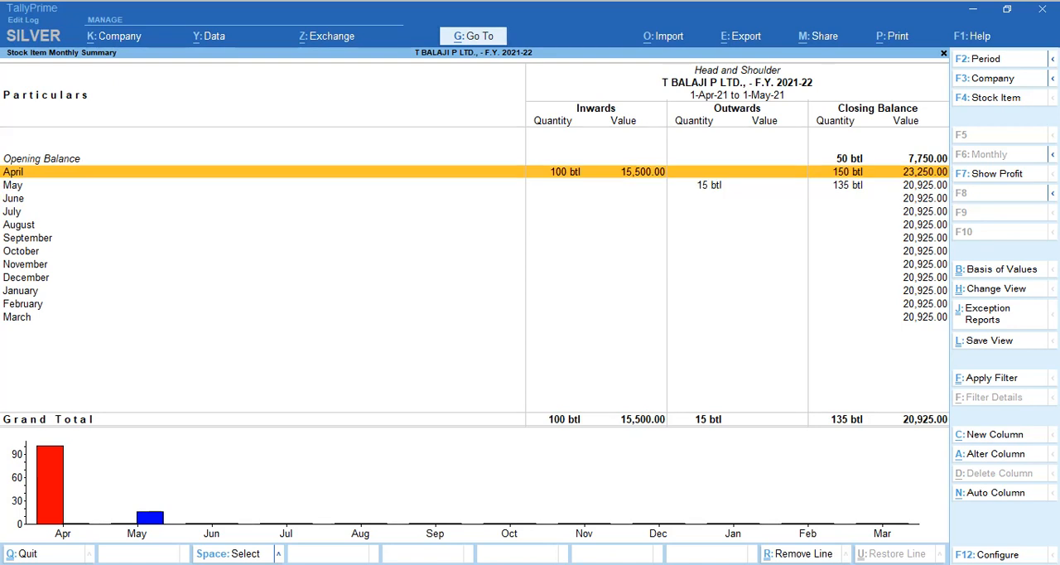
pyautogui.press('Down')
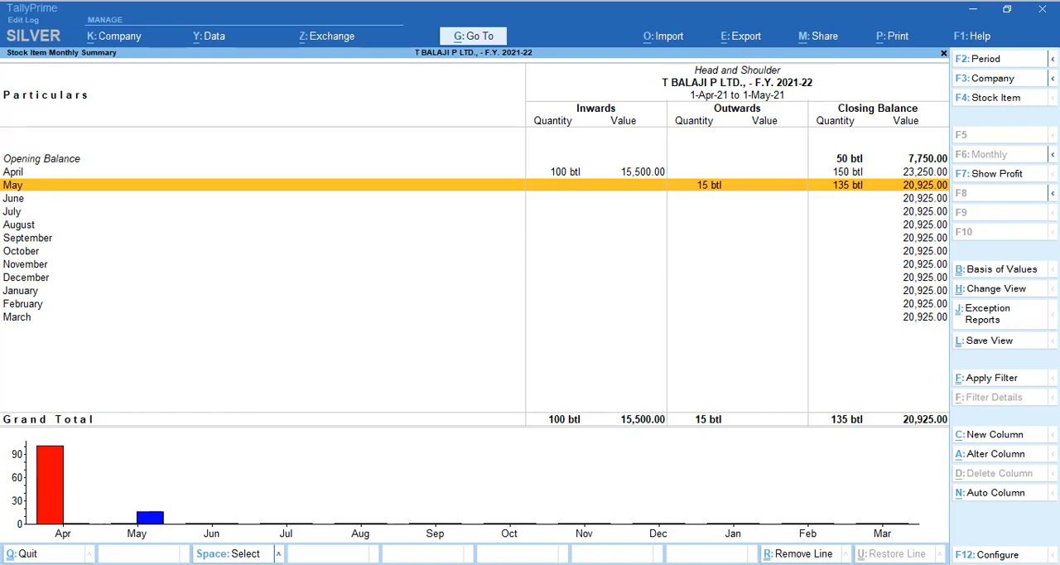
pyautogui.press('Up')
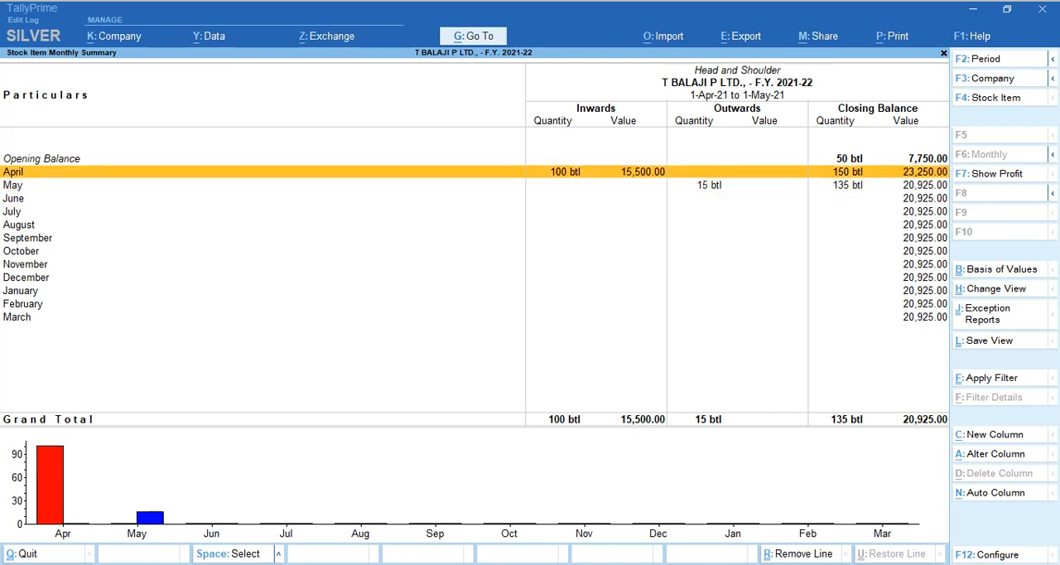
pyautogui.press('Down')
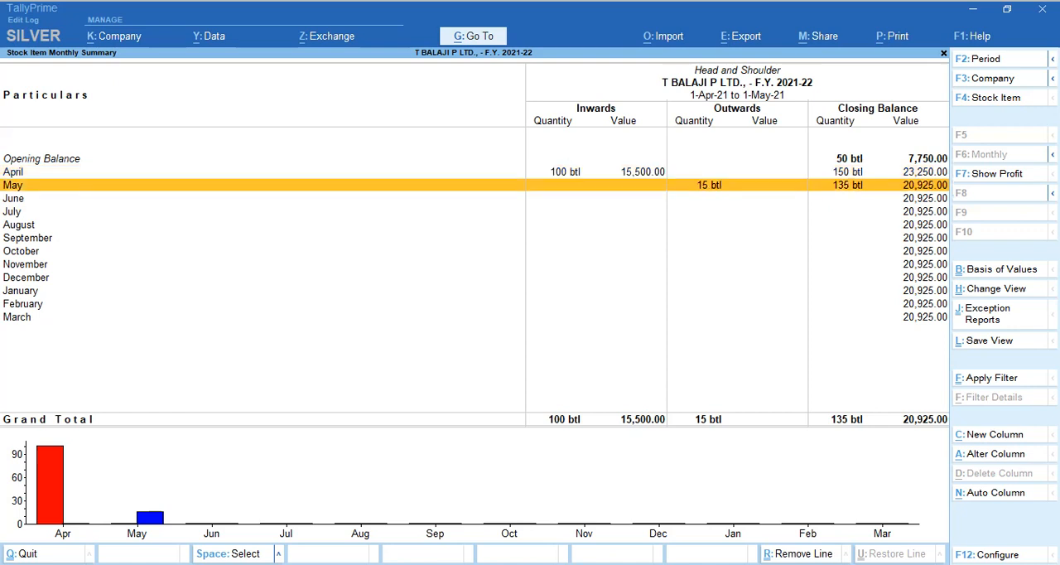
pyautogui.press('Escape')
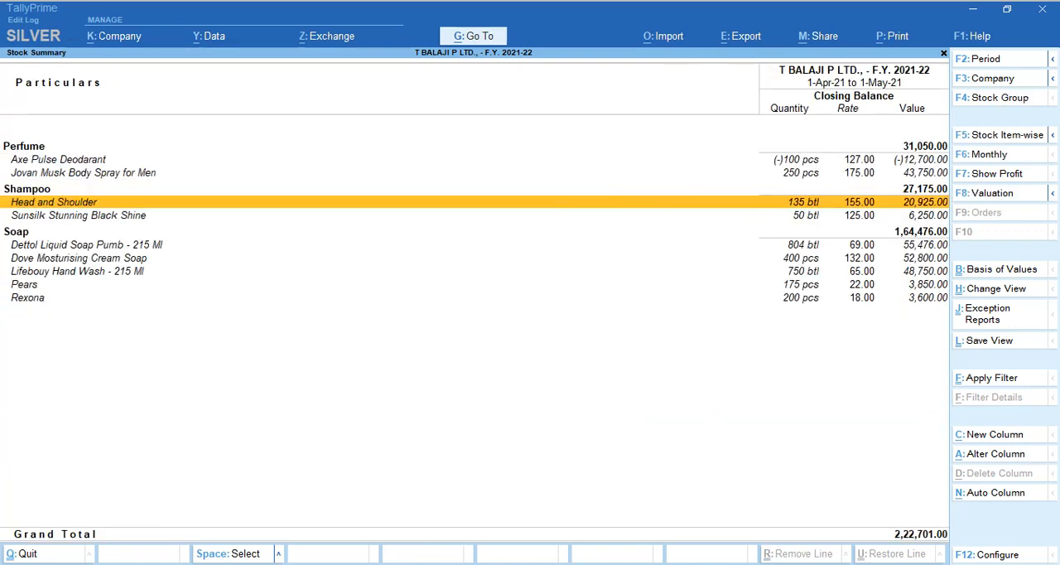
# Compare the two Shampoo items in the Stock Summary and return to the Gateway of Tally.
pyautogui.press('Down')
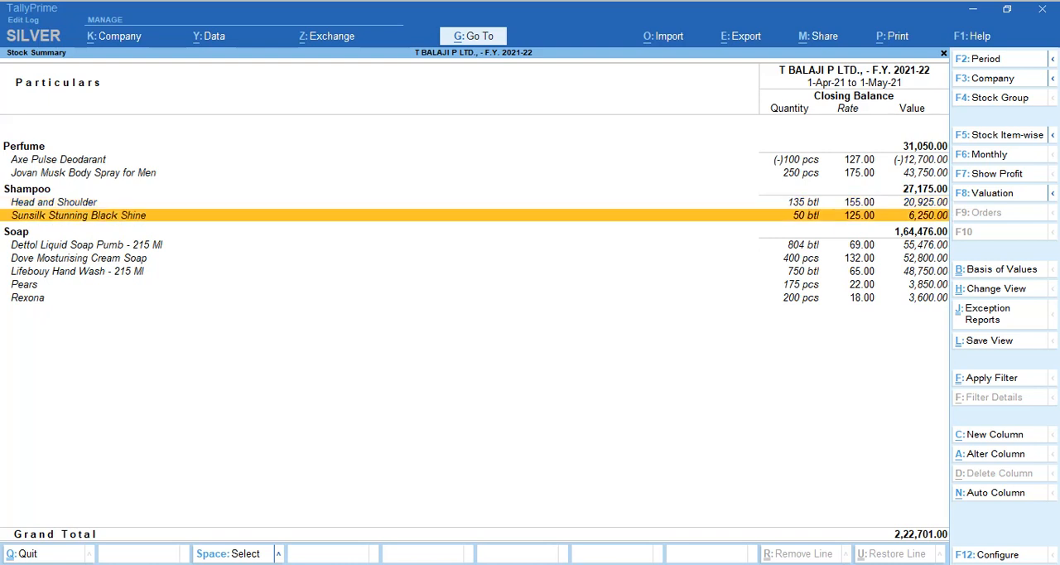
pyautogui.press('Up')
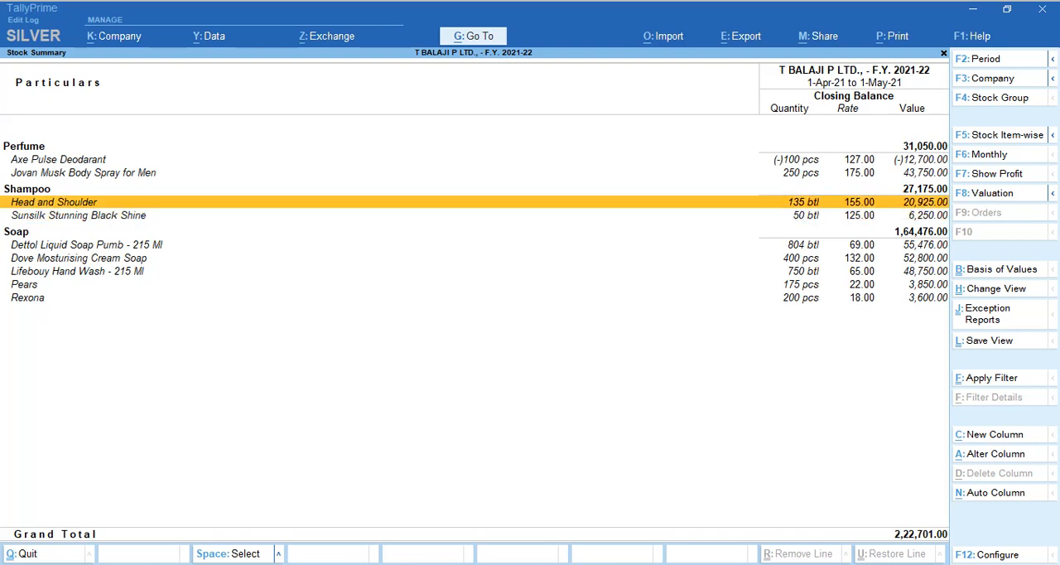
pyautogui.press('Down')
pyautogui.press('Escape')
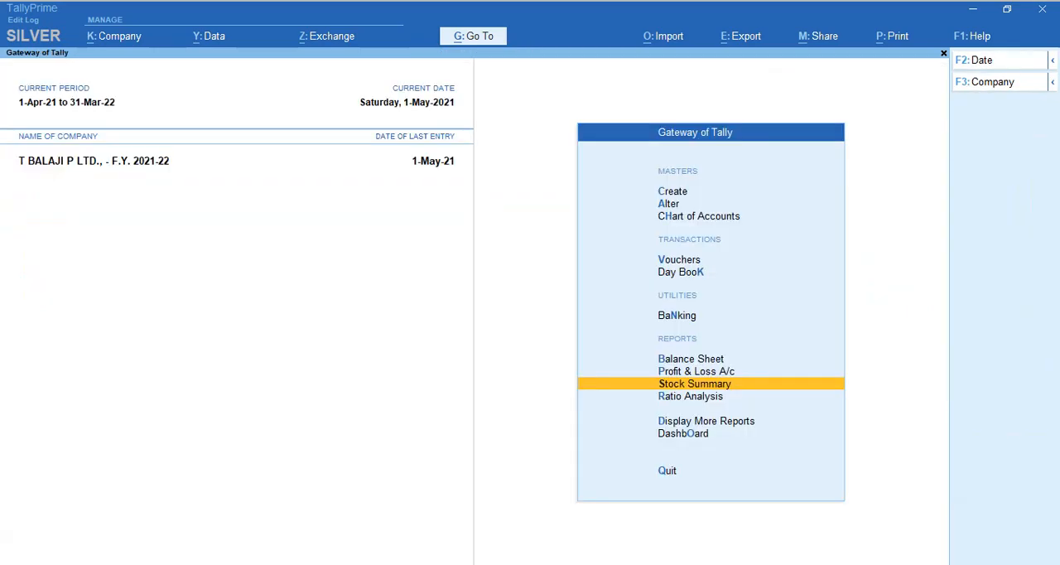
pyautogui.press('Escape')
pyautogui.press('Escape')
# Switch to the browser and look in on the Meet call, glancing back at TallyPrime.
pyautogui.hotkey('alt', 'Tab')
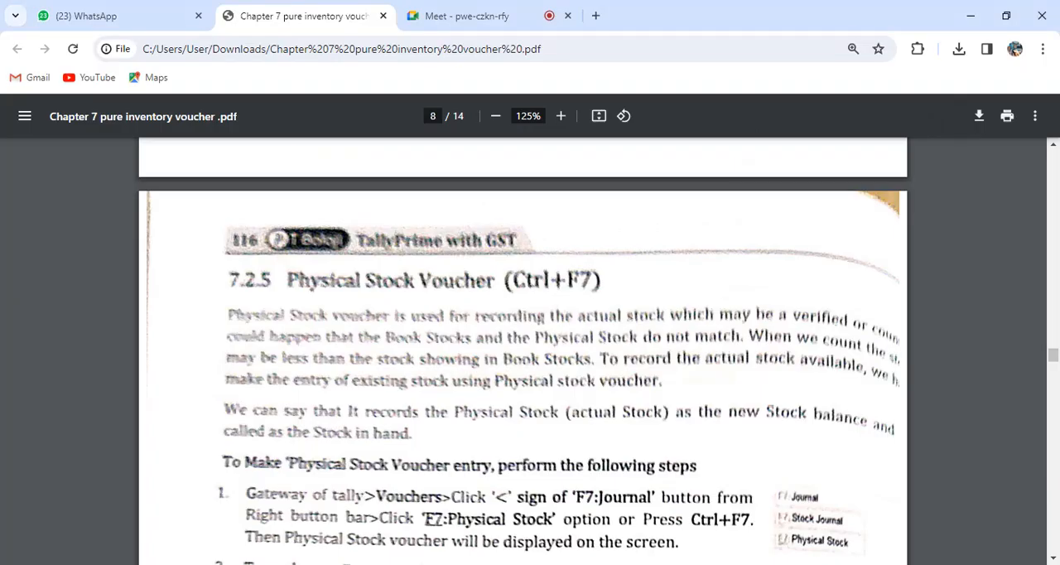
pyautogui.click(464, 16)
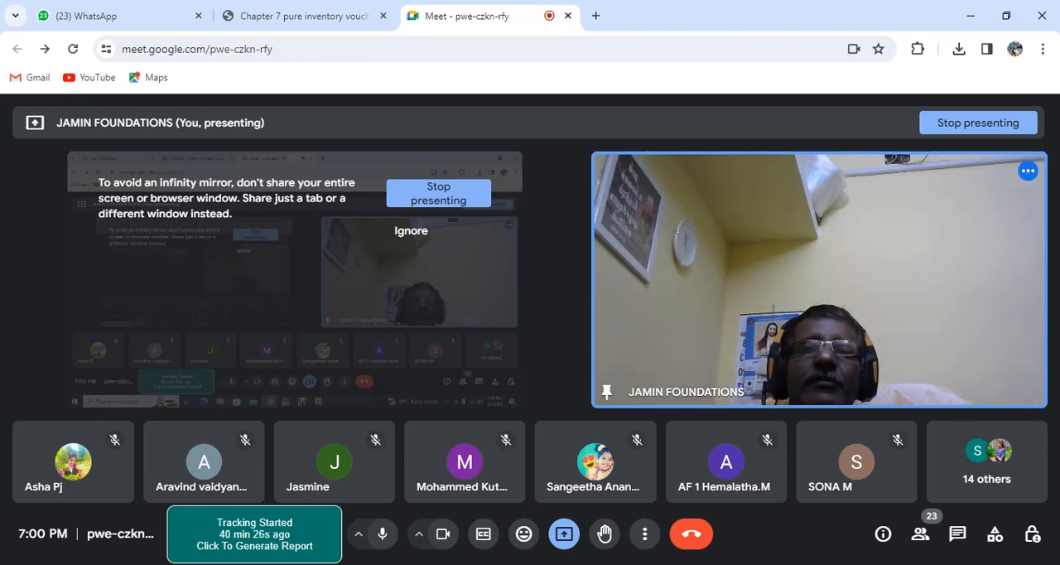
pyautogui.hotkey('alt', 'Tab')
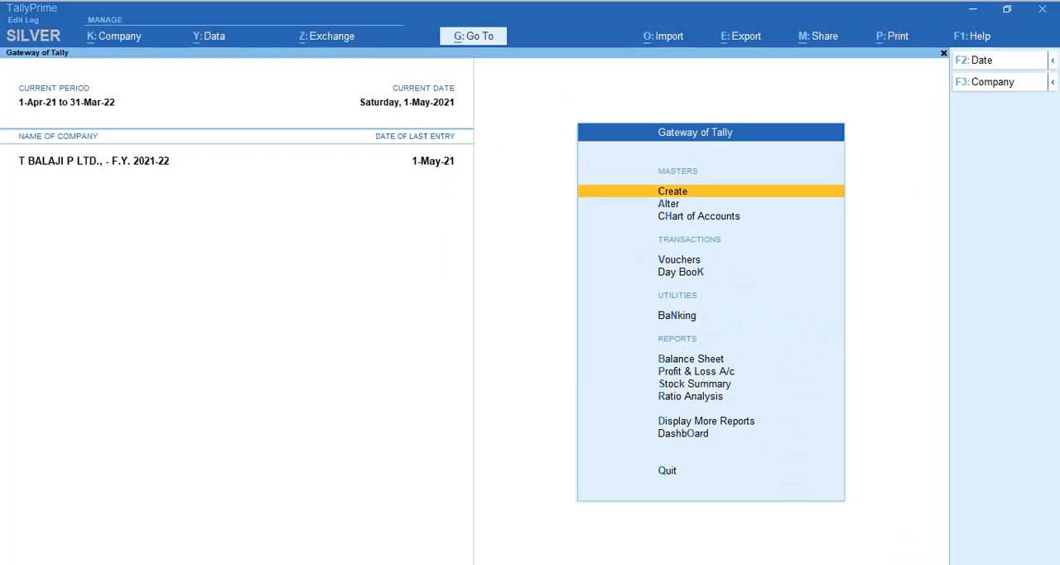
pyautogui.hotkey('alt', 'Tab')
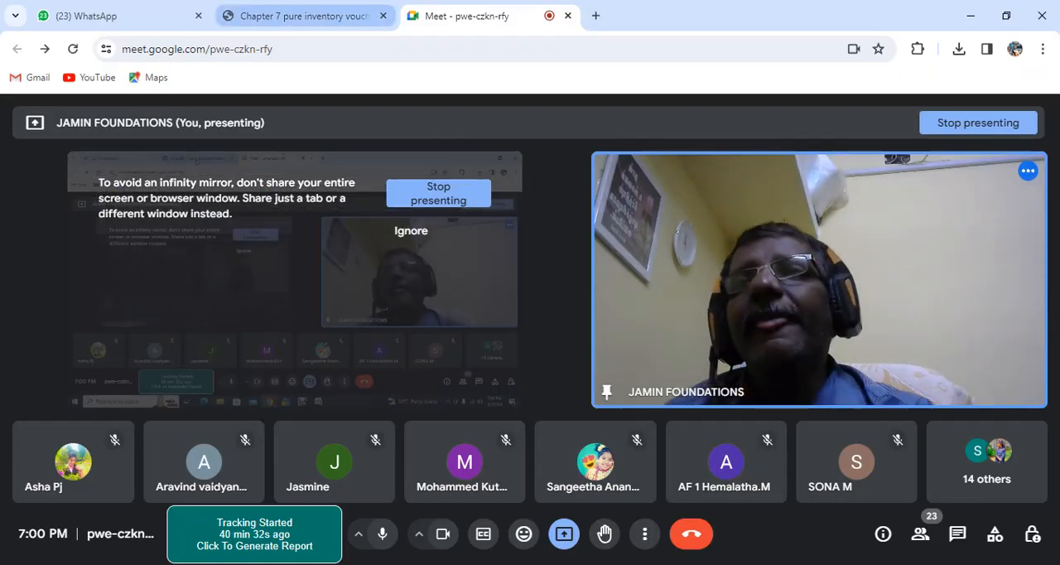
# Review the PDF from the Physical Stock voucher steps through the Stock Journal procedure to its Transfer of Materials example.
pyautogui.click(300, 15)
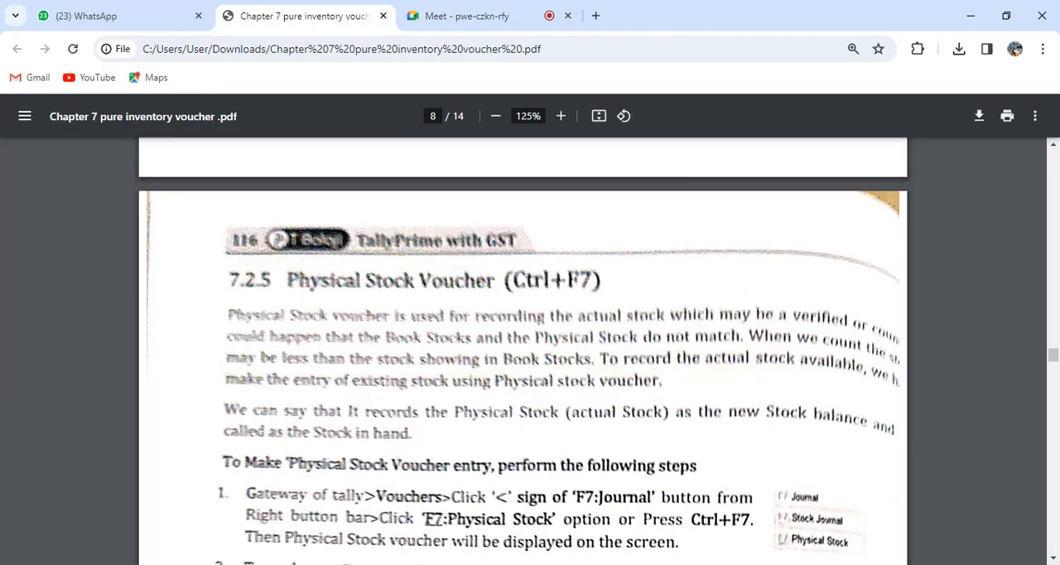
pyautogui.scroll(-4, 523, 351)
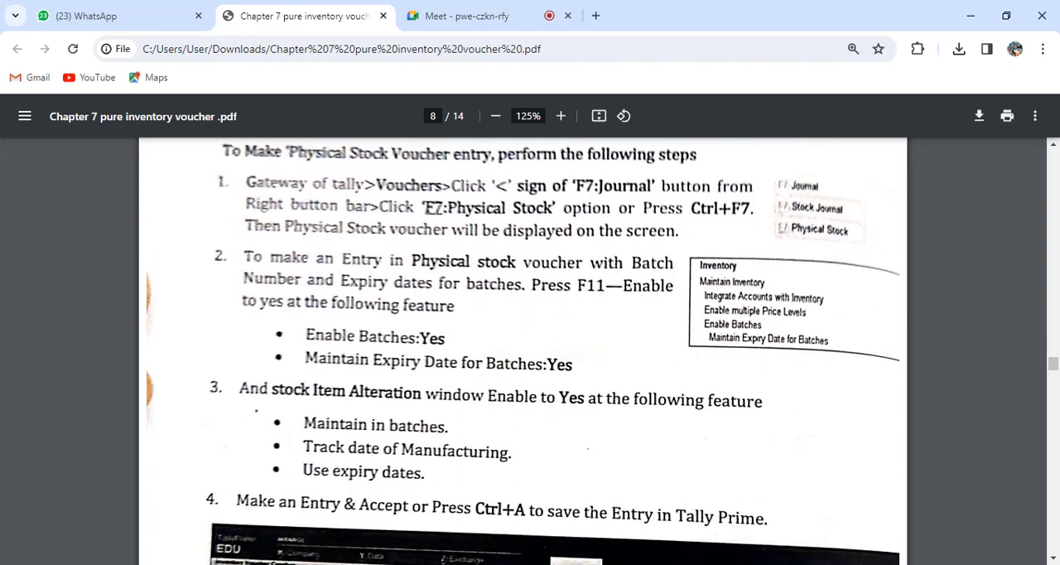
pyautogui.scroll(-4, 523, 352)
pyautogui.scroll(-15, 523, 352)
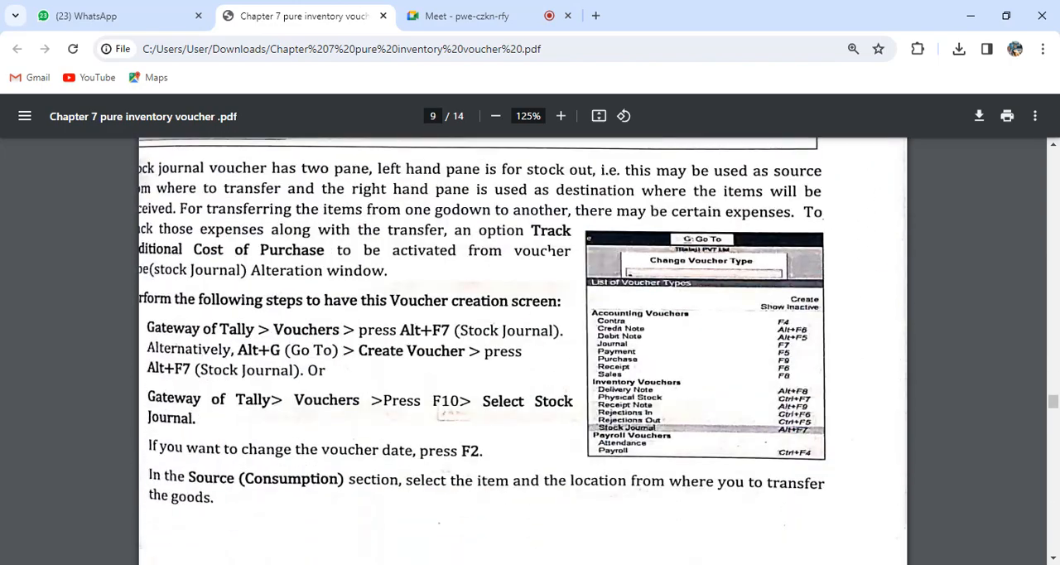
pyautogui.scroll(-7, 548, 174)
pyautogui.scroll(14, 549, 173)
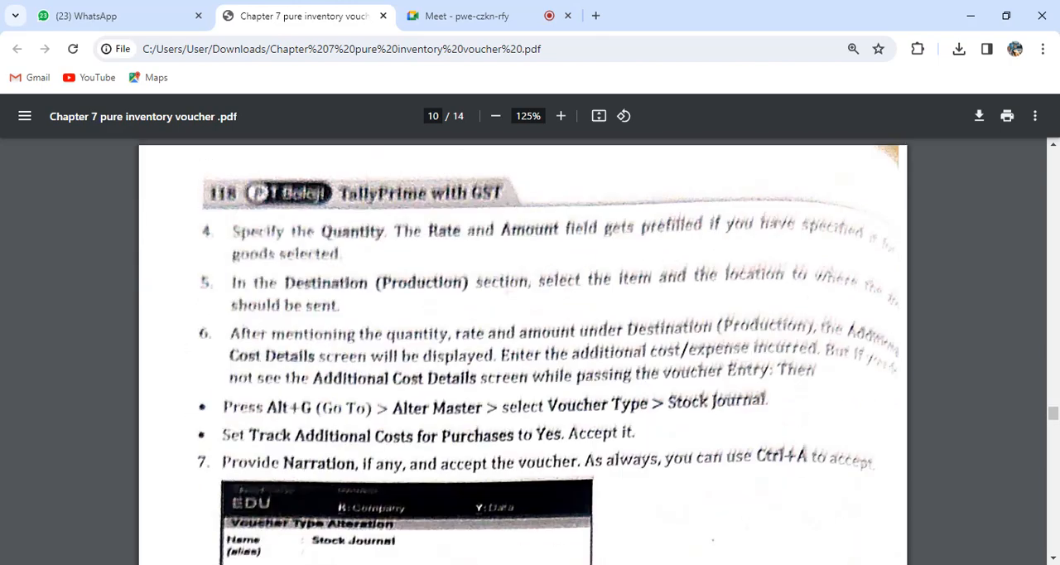
pyautogui.scroll(2, 548, 173)
pyautogui.scroll(-12, 548, 174)
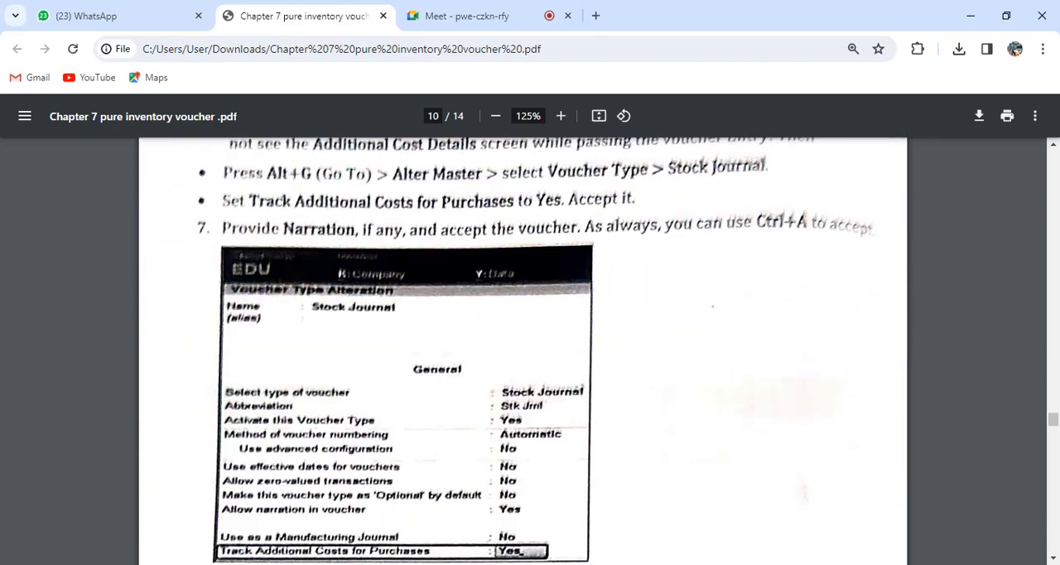
pyautogui.scroll(-5, 523, 351)
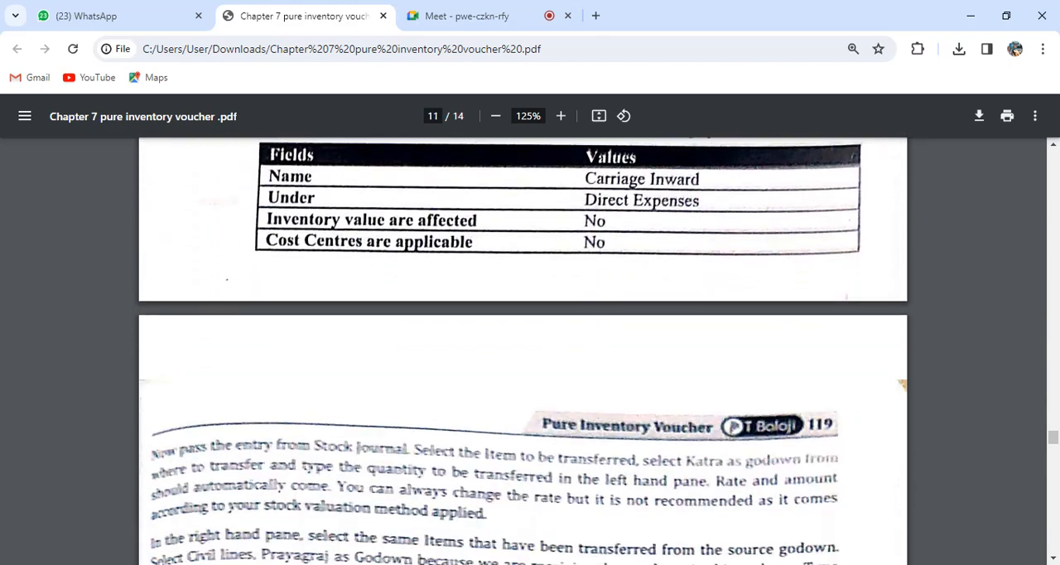
pyautogui.scroll(-6, 522, 351)
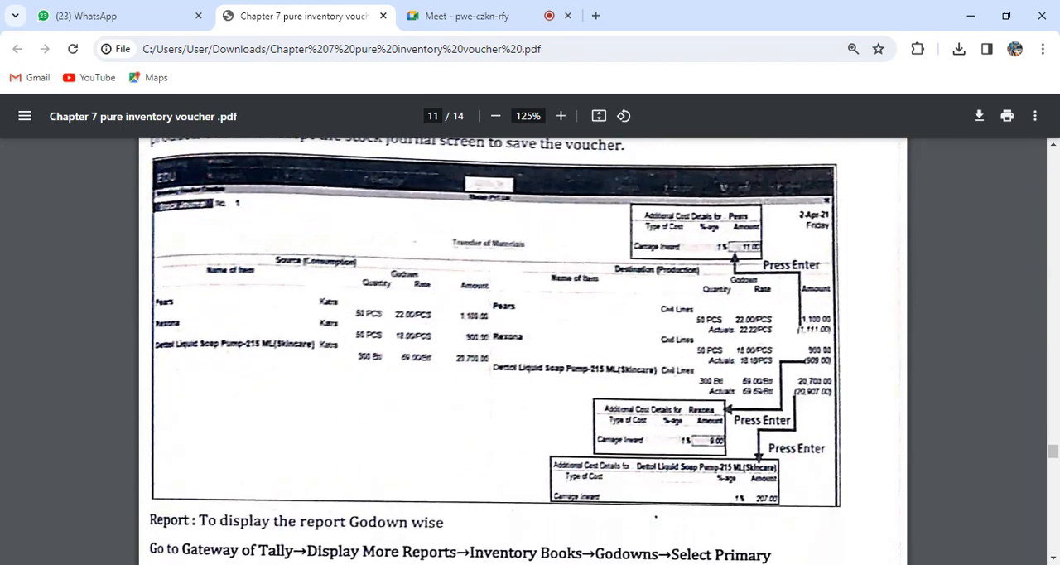
# Review the PDF back from the Transfer of Materials voucher to the Stock Journal introduction, with a brief look at the Meet call.
pyautogui.scroll(-2, 522, 352)
pyautogui.scroll(11, 522, 352)
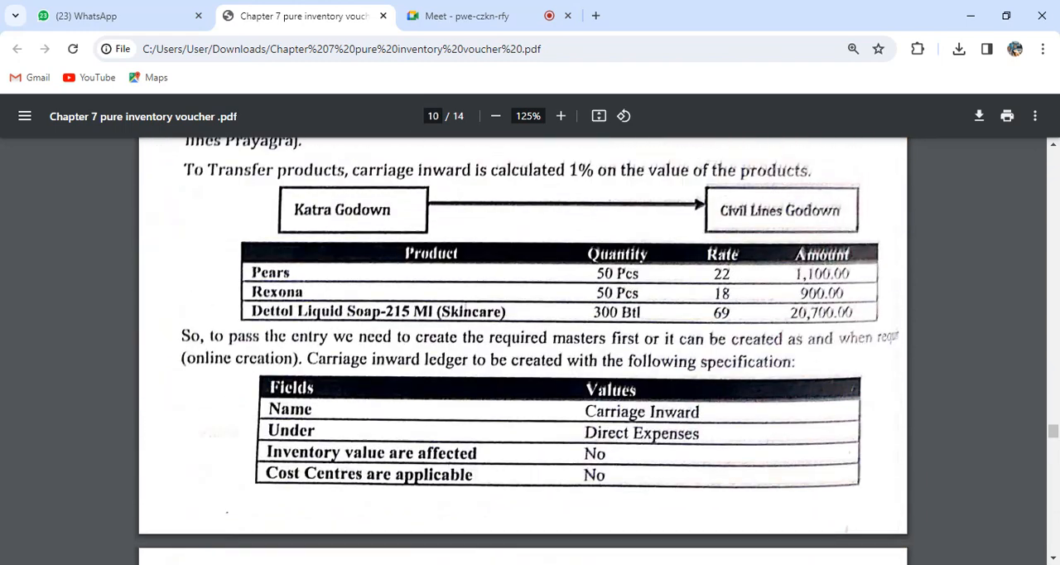
pyautogui.scroll(2, 523, 351)
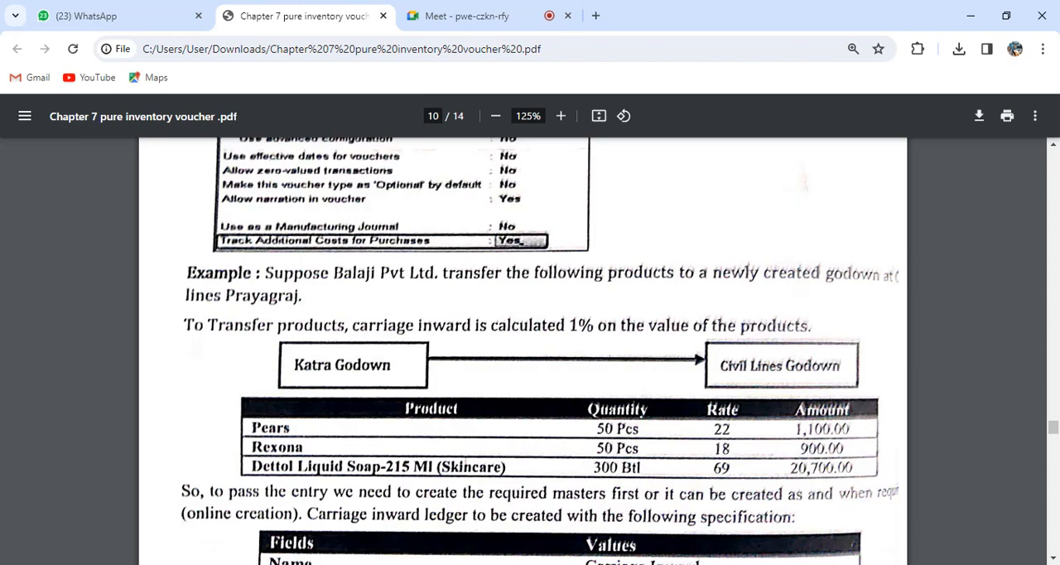
pyautogui.scroll(9, 523, 351)
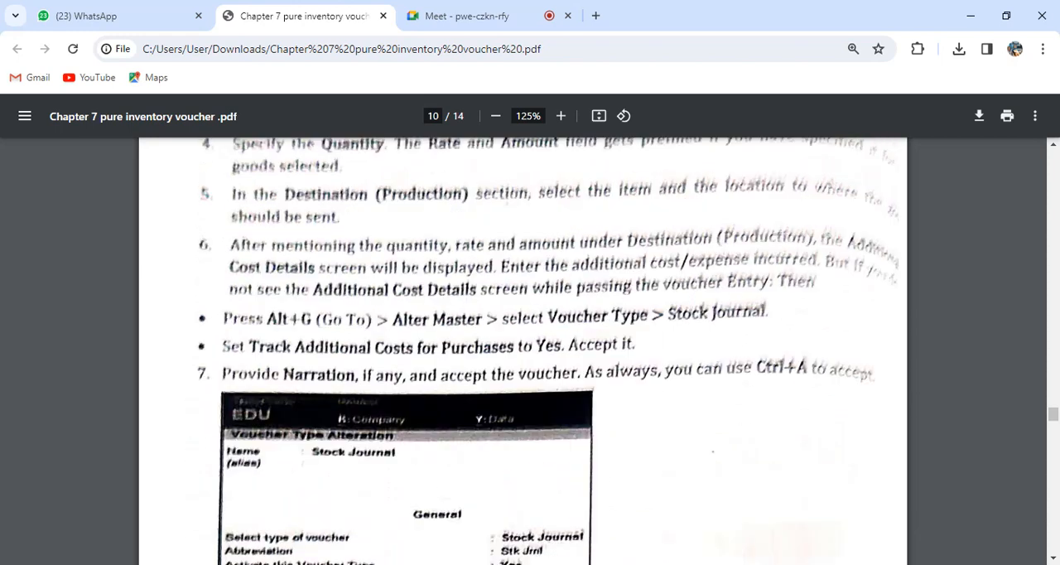
pyautogui.scroll(10, 523, 351)
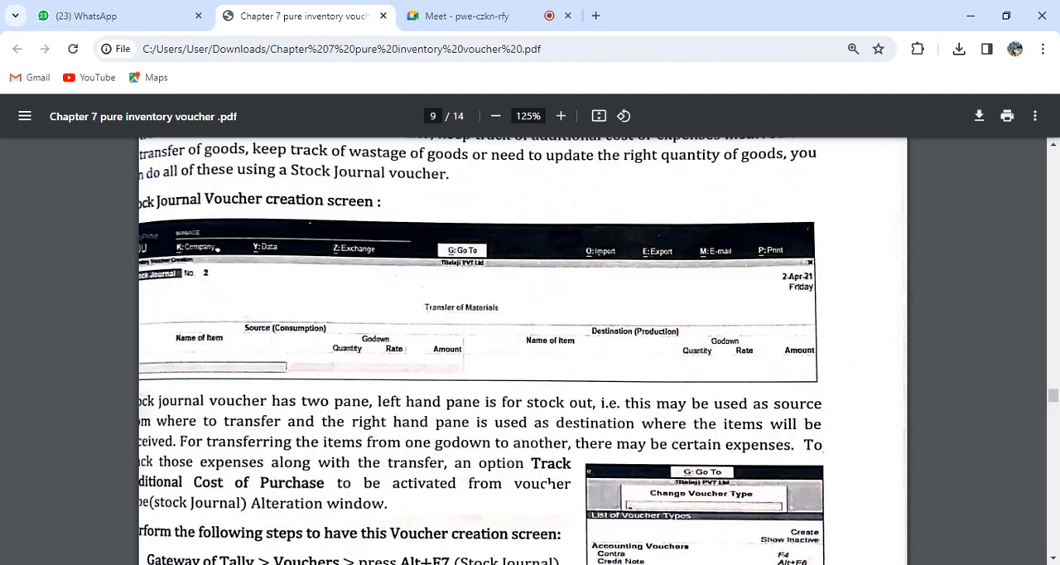
pyautogui.scroll(2, 523, 351)
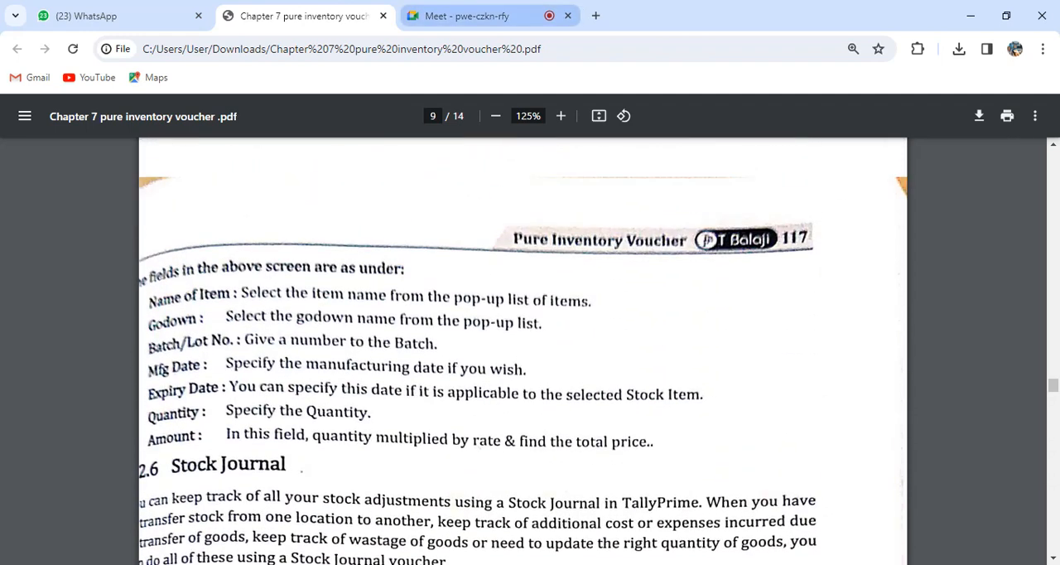
pyautogui.click(487, 16)
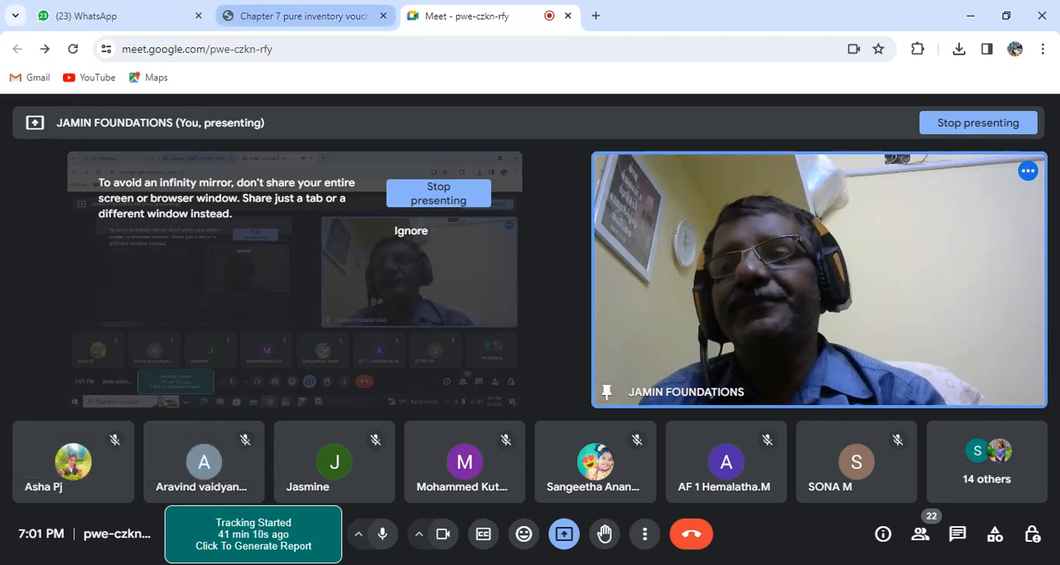
pyautogui.click(298, 15)
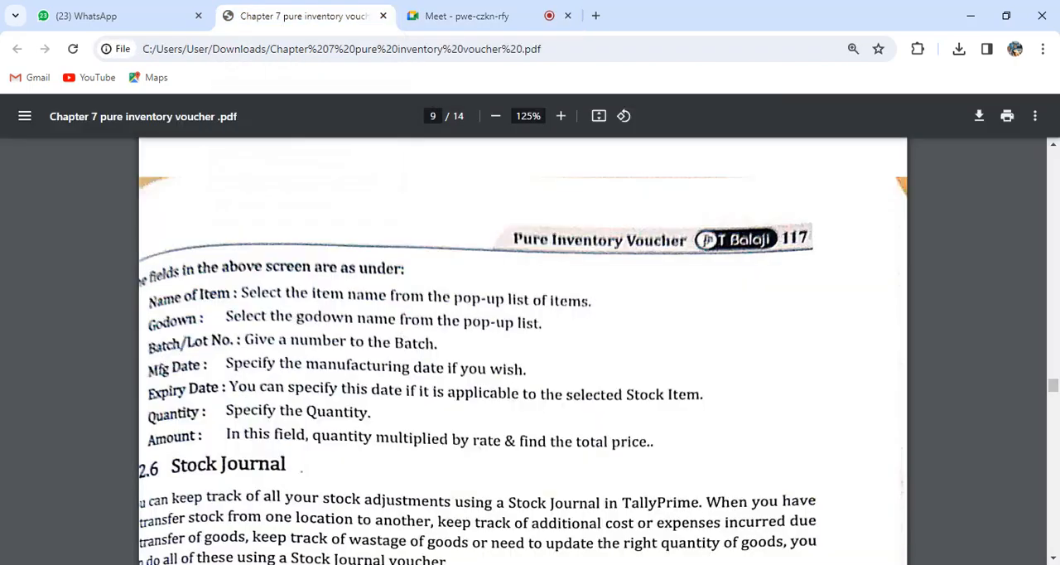
# Read the Stock Journal example's product transfer from Katra to Civil Lines godown and the Carriage Inward ledger specification.
pyautogui.scroll(-8, 548, 176)
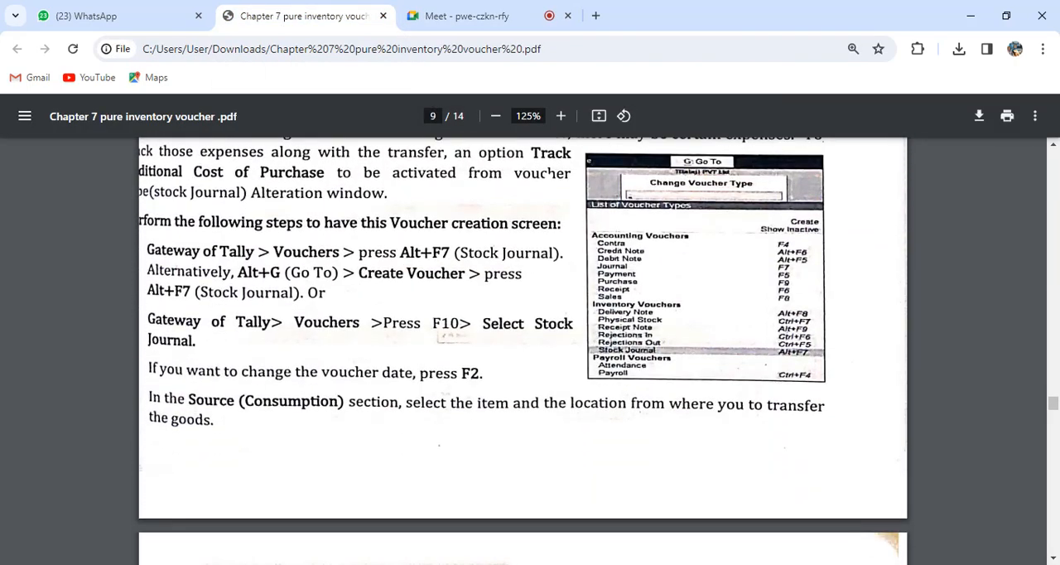
pyautogui.scroll(-10, 548, 176)
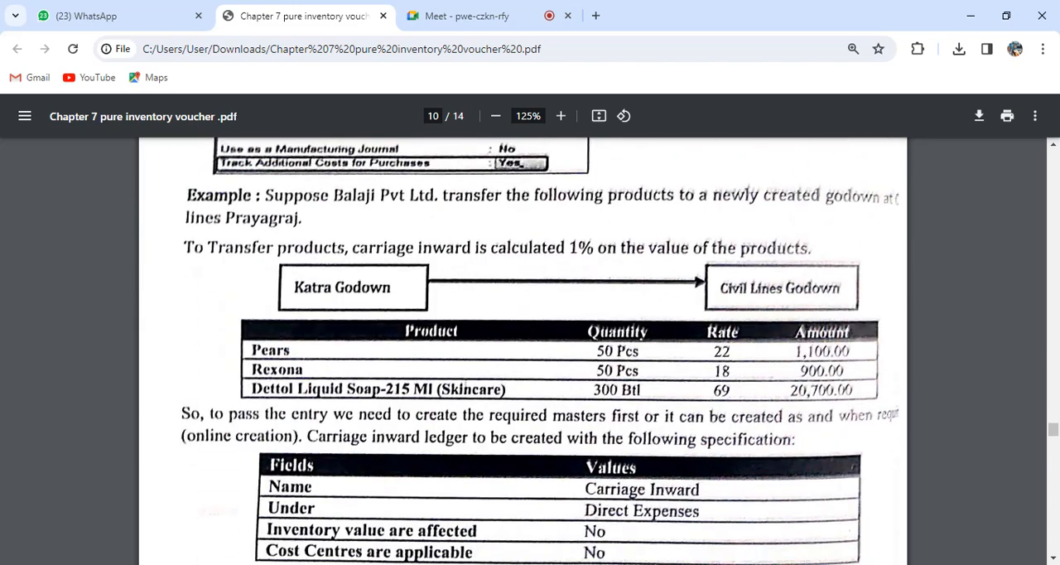
pyautogui.scroll(-3, 523, 351)
pyautogui.scroll(3, 523, 351)
pyautogui.scroll(-2, 523, 351)
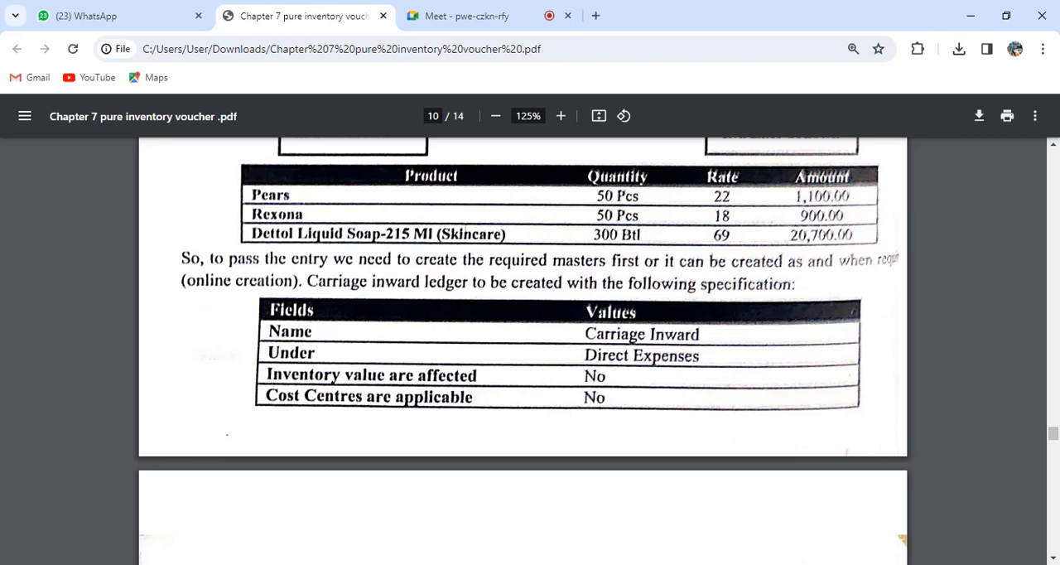
pyautogui.scroll(1, 523, 347)
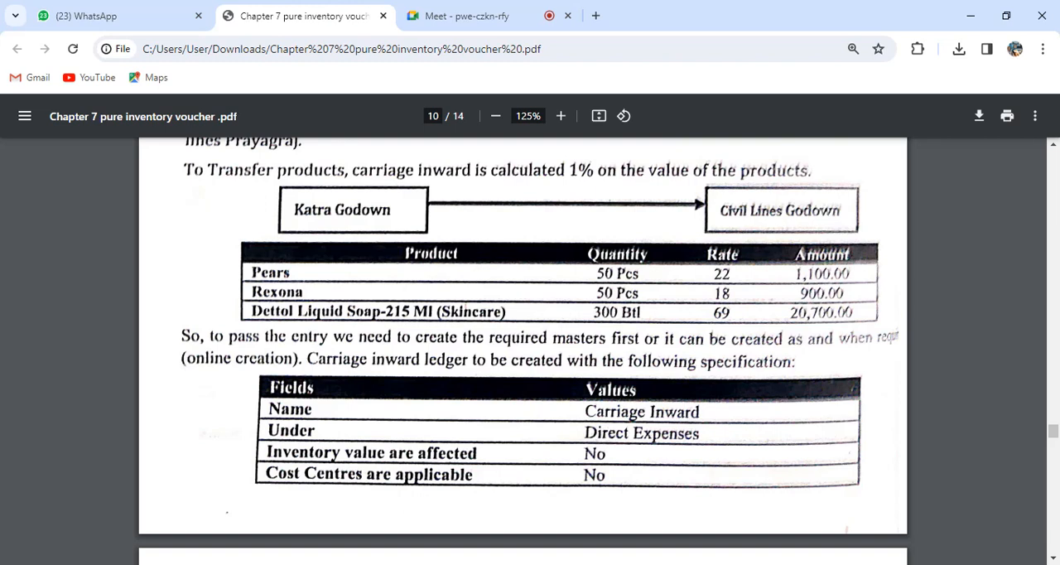
pyautogui.scroll(-2, 523, 342)
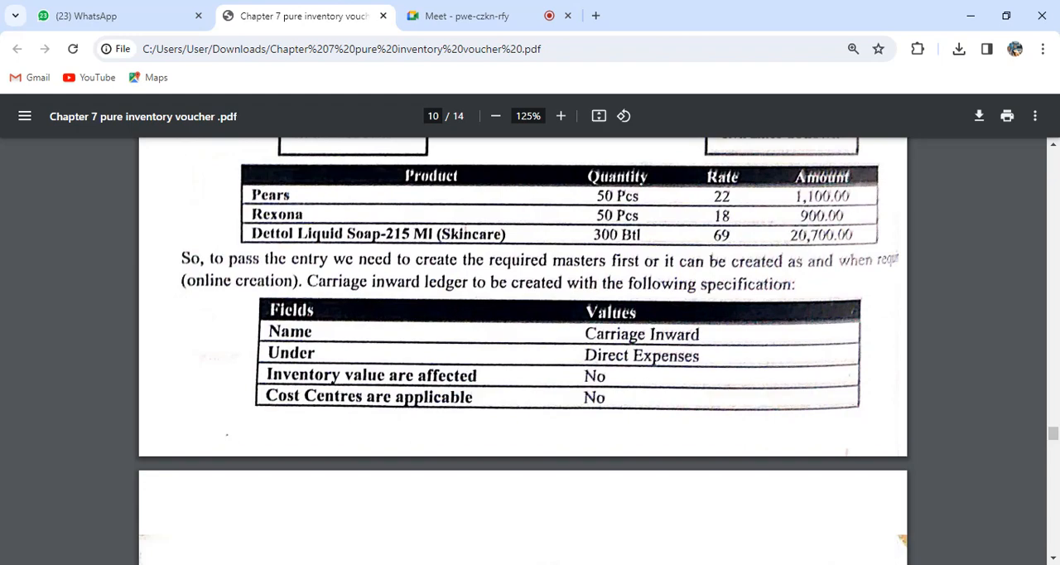
# Check the PDF's transfer entry instructions and godown-wise report section, return to the transfer example, and switch to the Meet call.
pyautogui.scroll(-2, 522, 351)
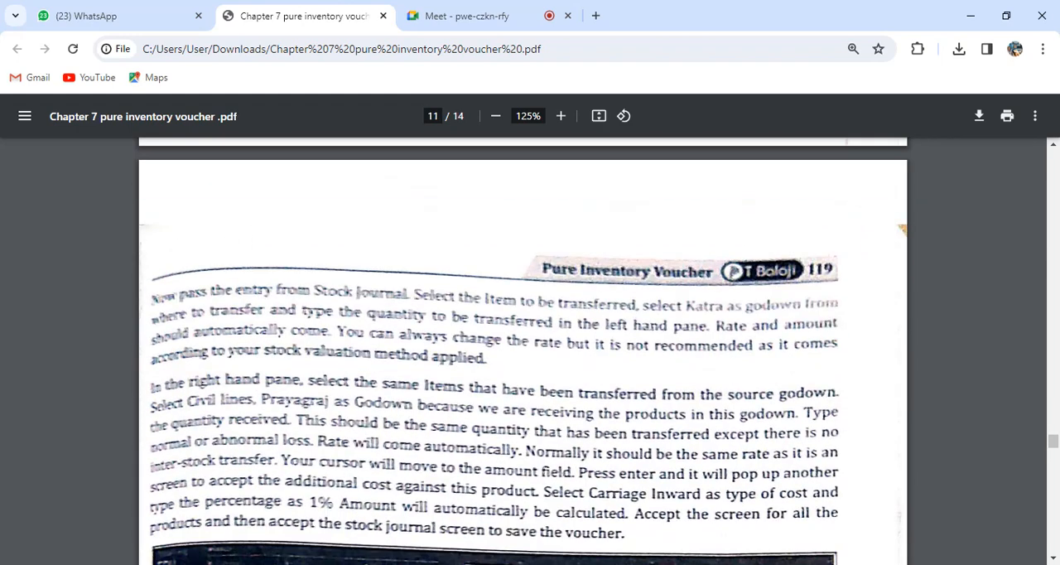
pyautogui.scroll(-9, 523, 351)
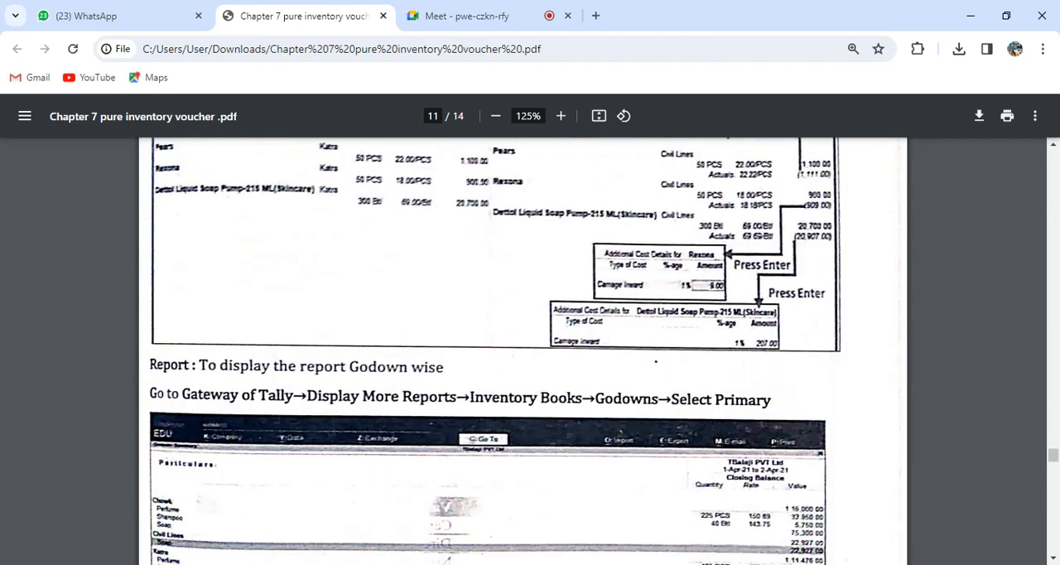
pyautogui.scroll(10, 522, 351)
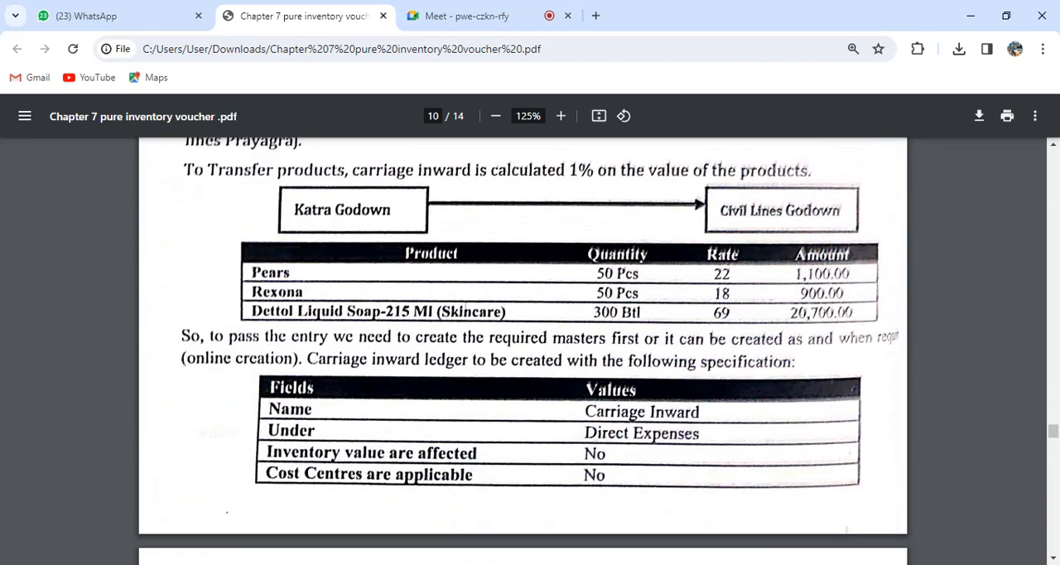
pyautogui.scroll(3, 523, 351)
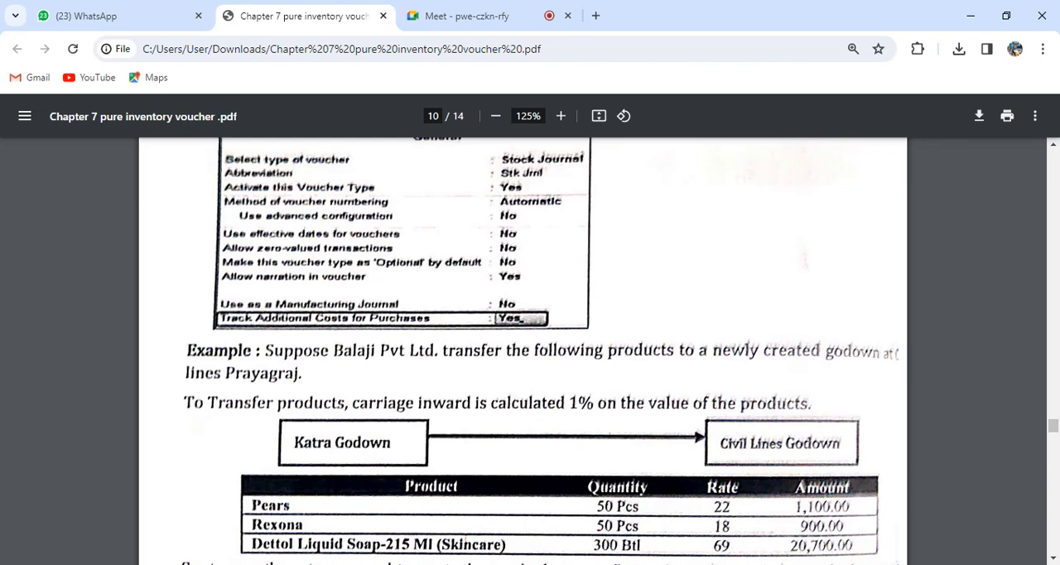
pyautogui.click(464, 16)
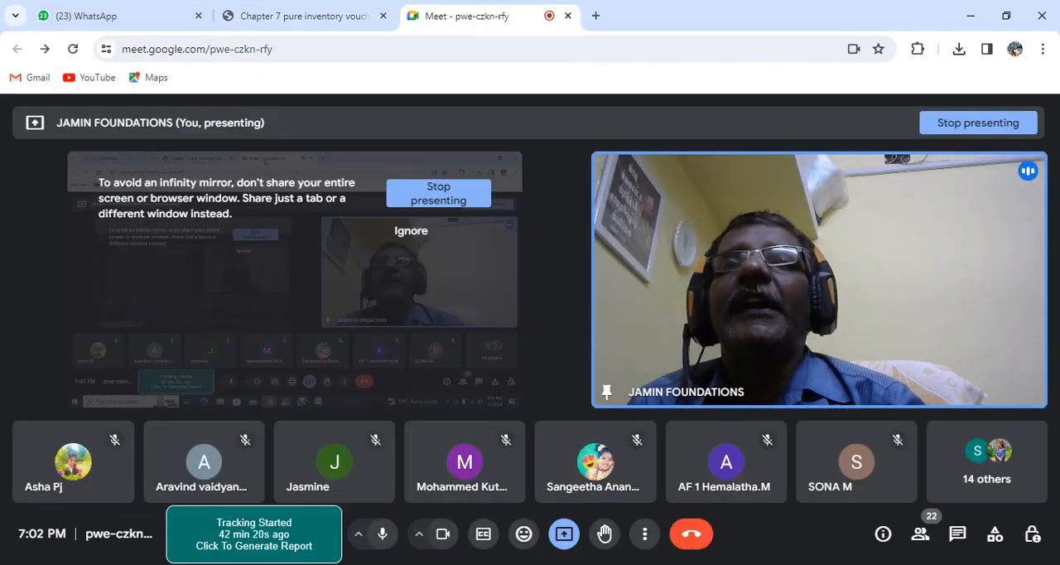
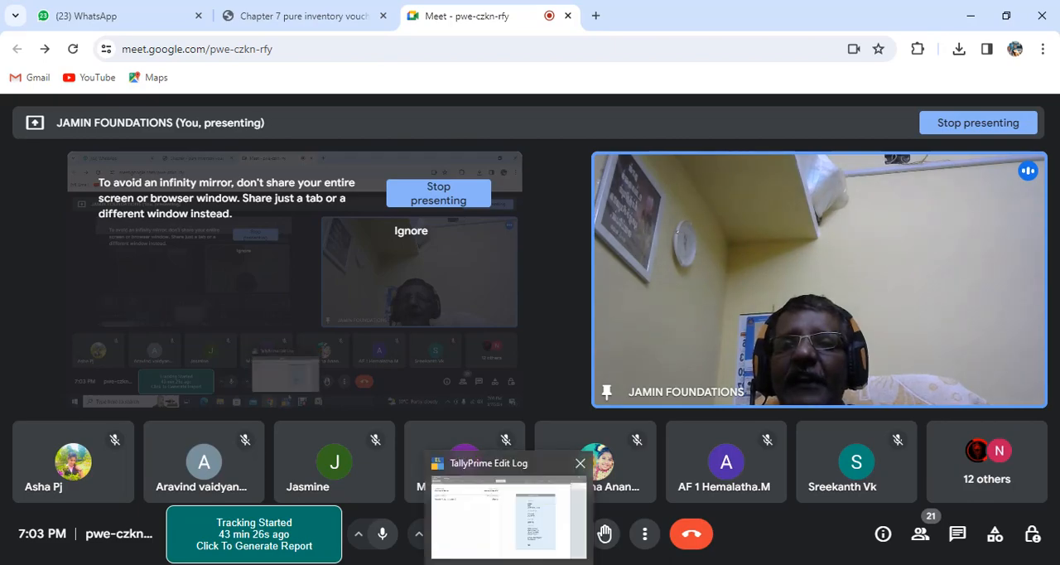
# Switch to TallyPrime and start a Stock Journal voucher for the transfer of materials.
pyautogui.click(509, 563)
pyautogui.press('v')
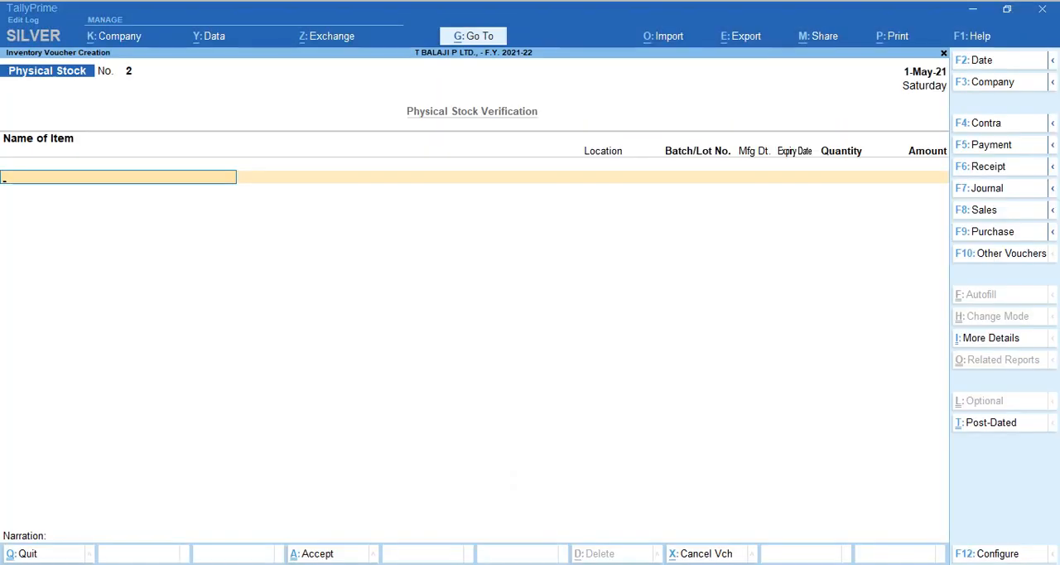
pyautogui.press('alt')
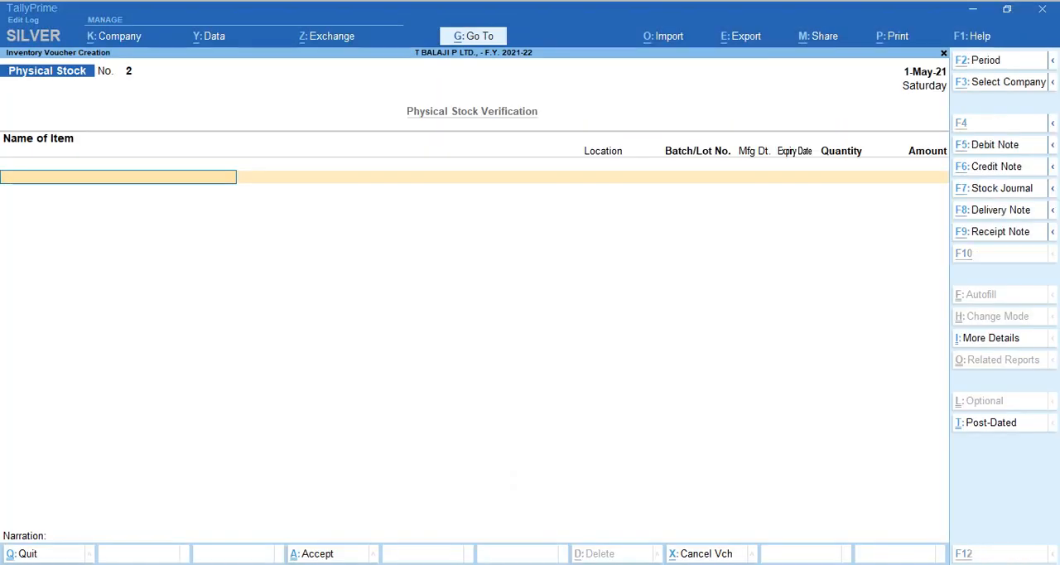
pyautogui.hotkey('alt', 'F7')
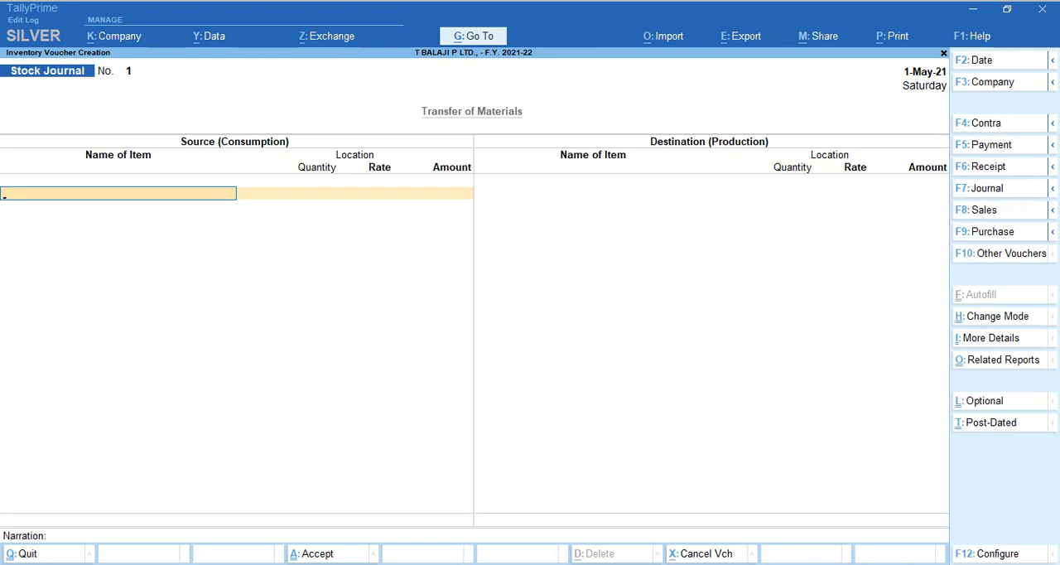
pyautogui.press('alt')
pyautogui.hotkey('alt', 'Tab')
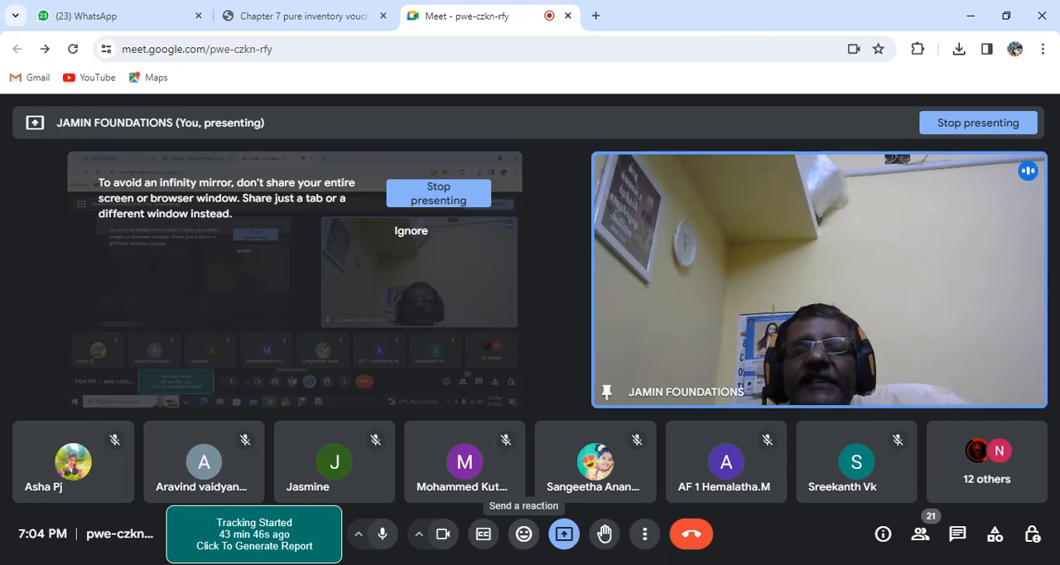
pyautogui.hotkey('alt', 'Tab')
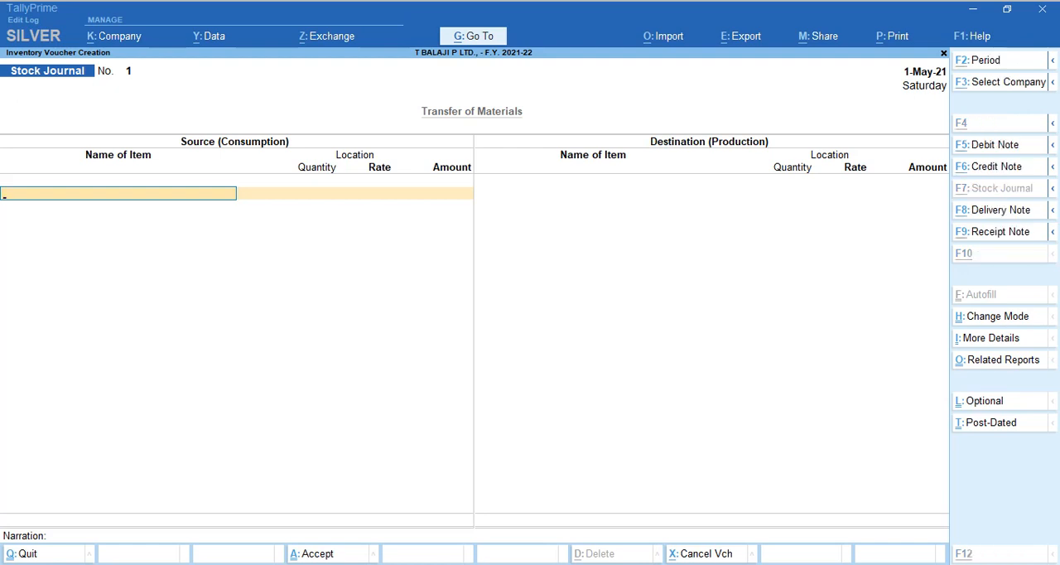
pyautogui.hotkey('alt', 'g')
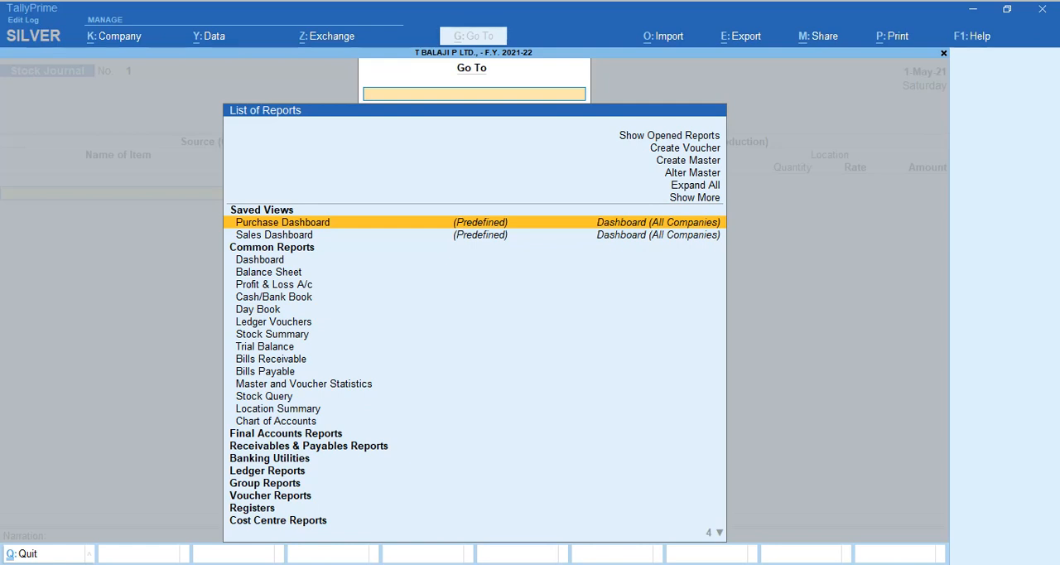
pyautogui.press('Up')
pyautogui.press('Up')
pyautogui.press('Up')
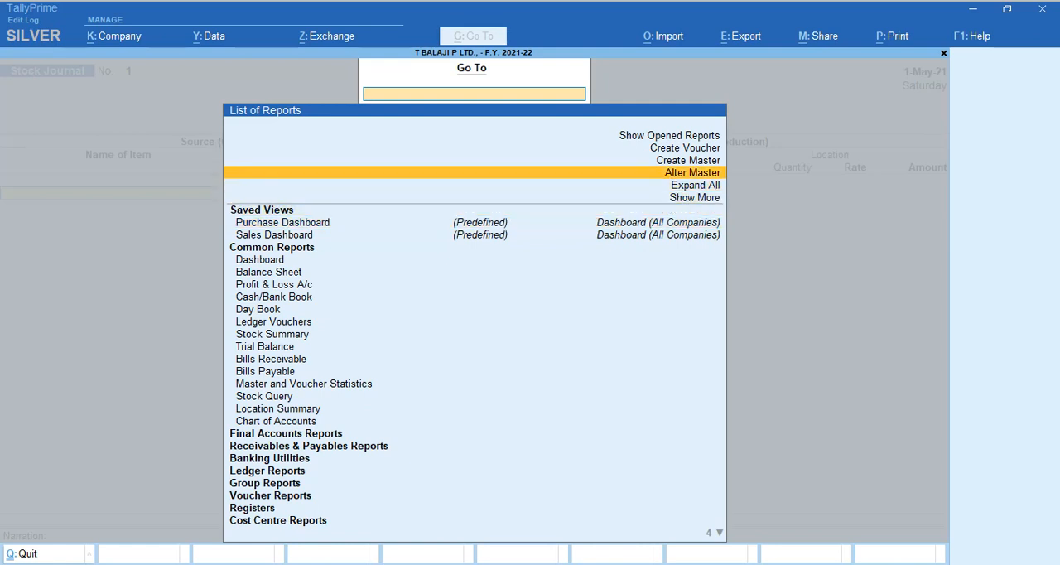
pyautogui.press('Escape')
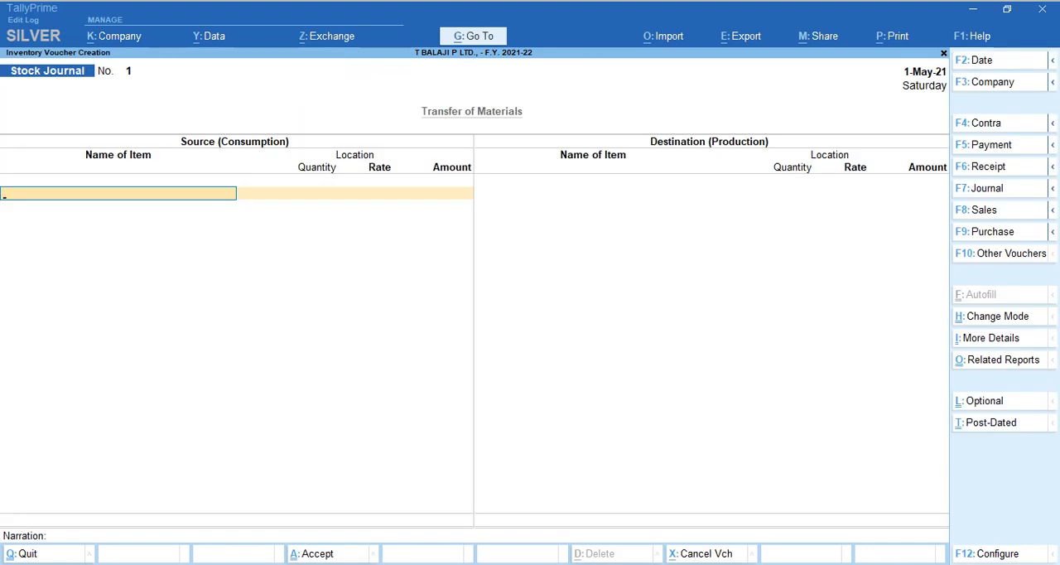
# Open the Stock Journal voucher type for alteration from the master list.
pyautogui.hotkey('alt', 'g')
pyautogui.press('Up')
pyautogui.press('Up')
pyautogui.press('Up')
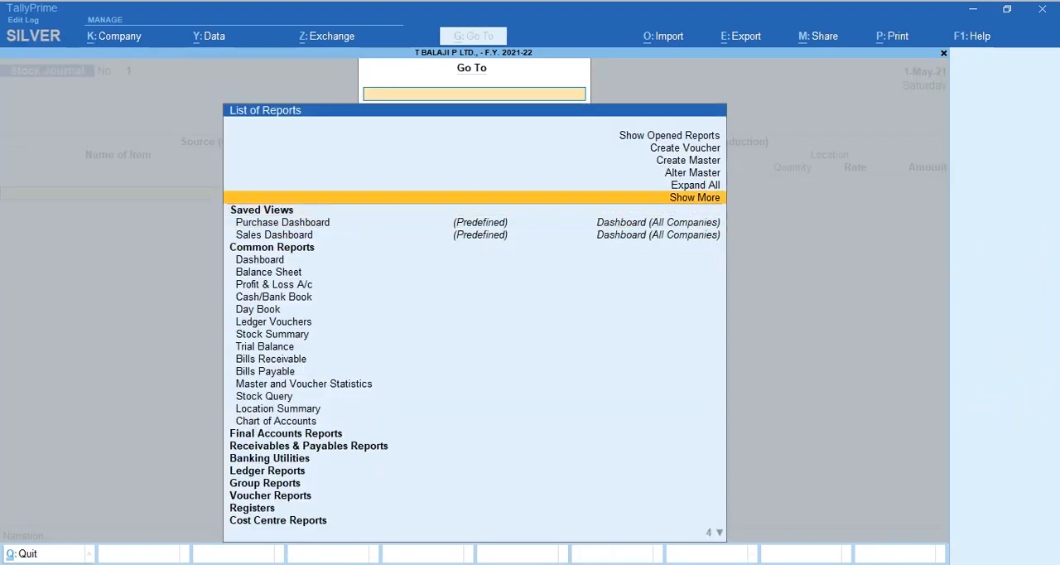
pyautogui.press('Return')
pyautogui.press('Down')
pyautogui.press('Down')
pyautogui.press('Down')
pyautogui.press('Down')
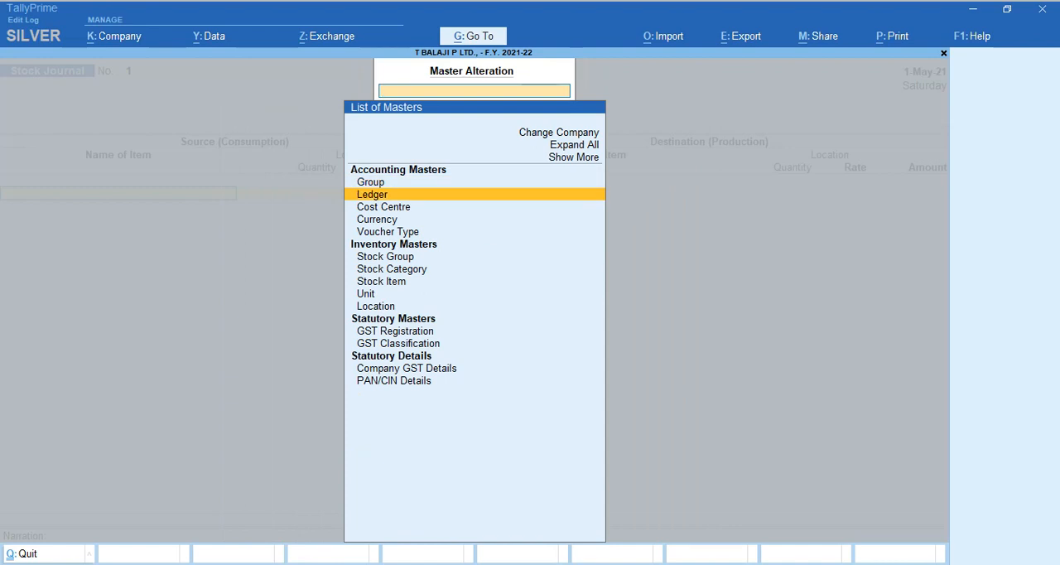
pyautogui.press('Return')
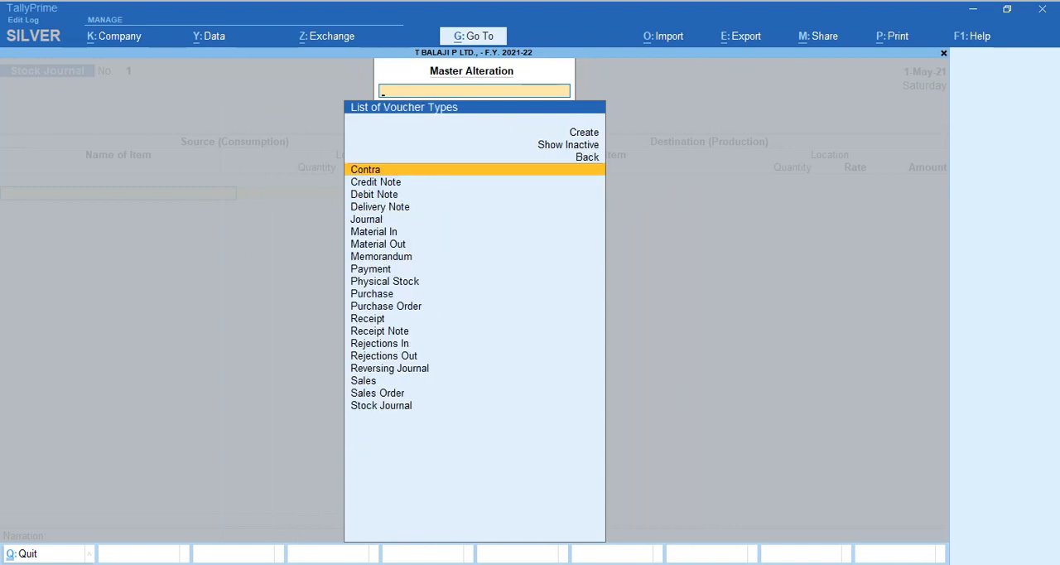
pyautogui.write('stoc')
pyautogui.press('Return')
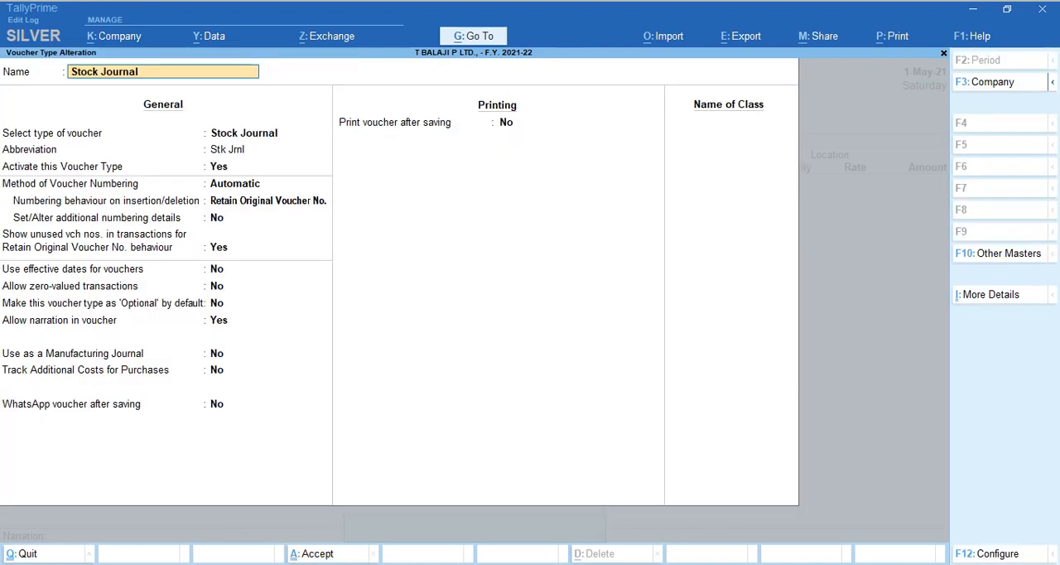
# Set Track Additional Costs for Purchases to Yes for the Stock Journal voucher type, save it and return to the voucher.
pyautogui.press('Return')
pyautogui.press('Return')
pyautogui.press('Return')
pyautogui.press('Return')
pyautogui.press('Return')
pyautogui.press('Return')
pyautogui.press('Return')
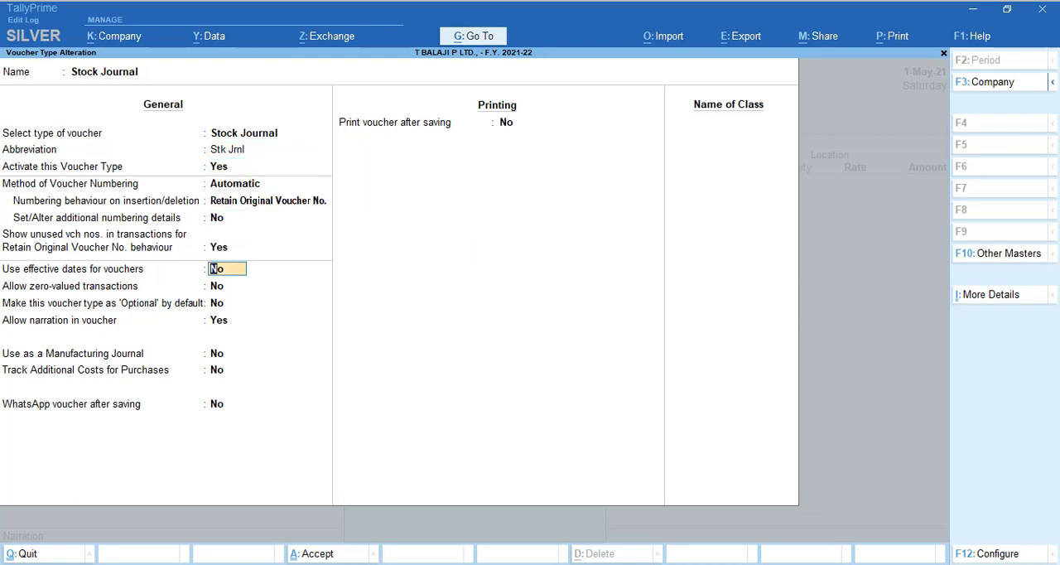
pyautogui.press('Return')
pyautogui.press('Return')
pyautogui.press('Return')
pyautogui.press('Return')
pyautogui.press('Return')
pyautogui.press('Return')
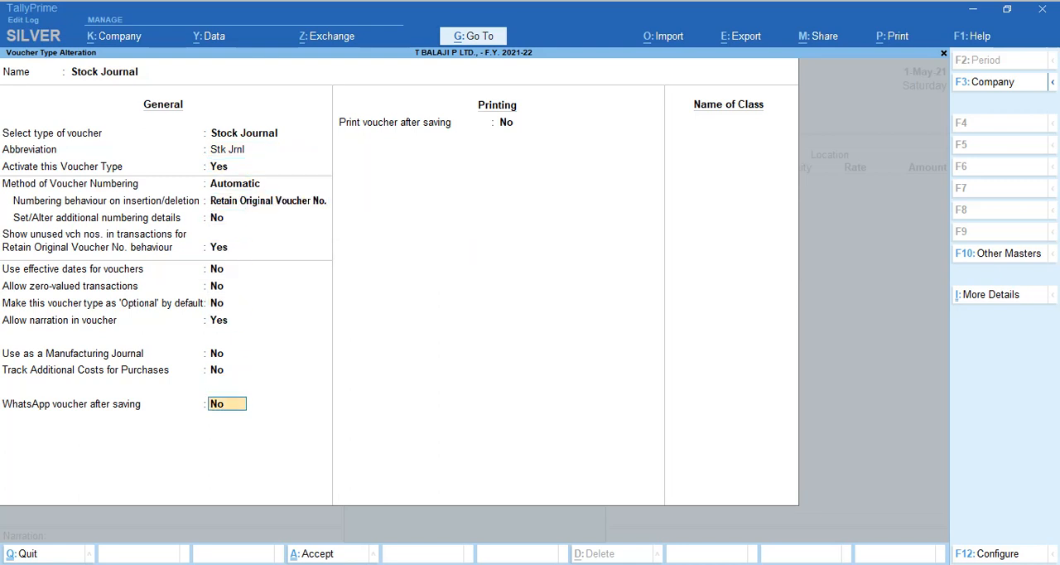
pyautogui.press('BackSpace')
pyautogui.write('y')
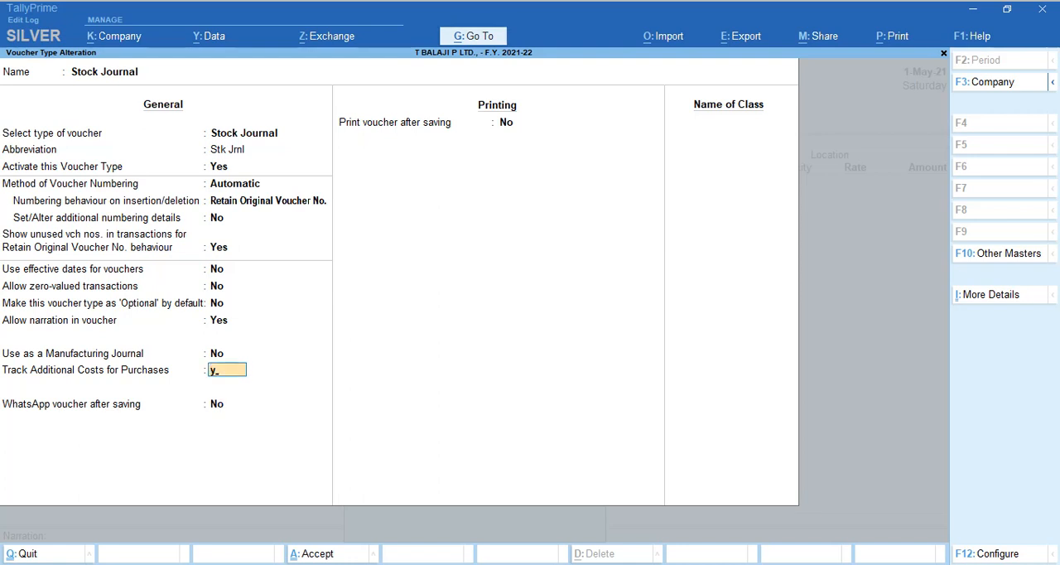
pyautogui.press('Return')
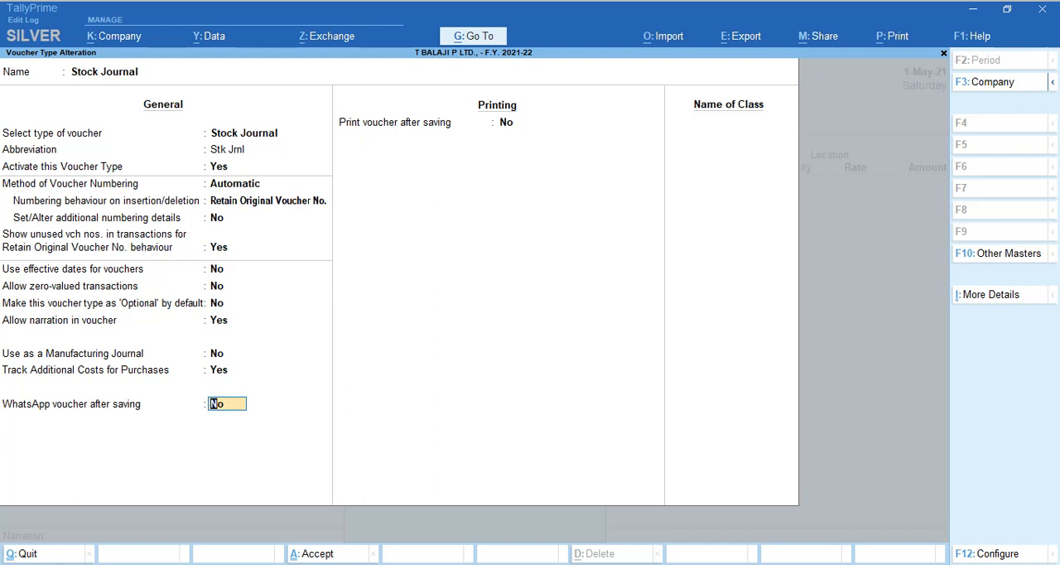
pyautogui.press('Return')
pyautogui.press('Return')
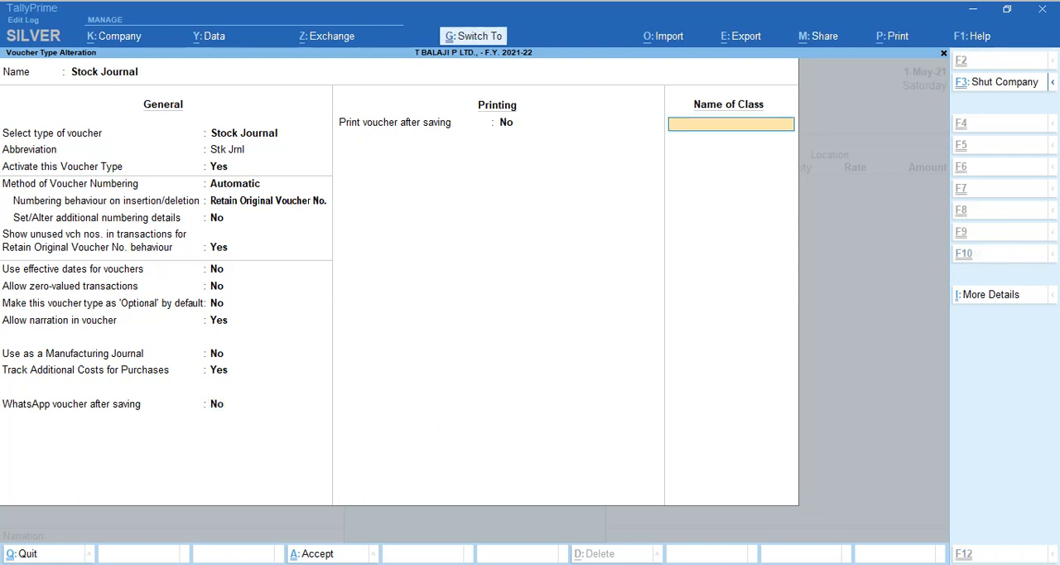
pyautogui.hotkey('ctrl', 'a')
pyautogui.press('Escape')
pyautogui.press('Escape')
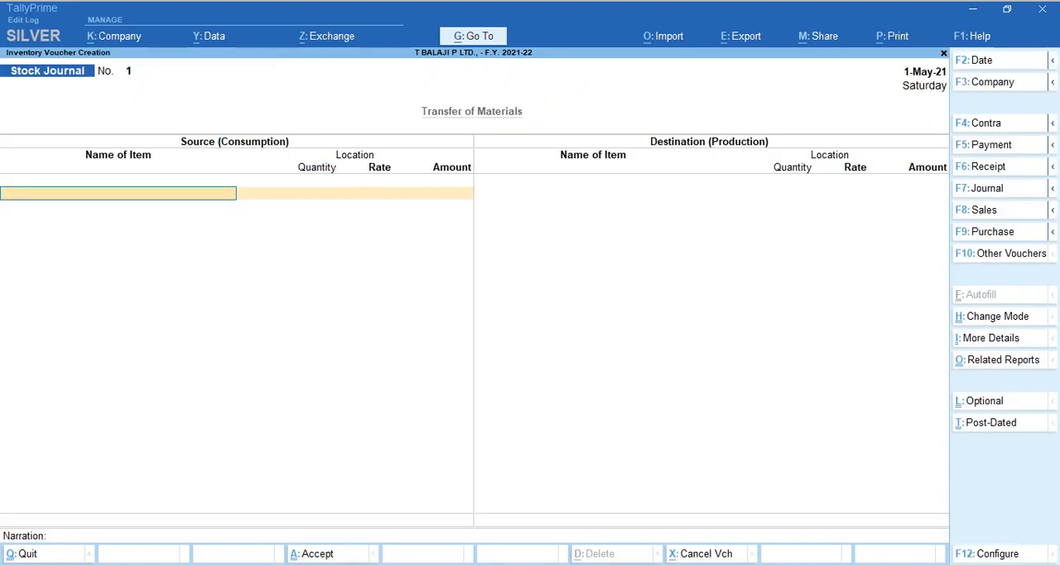
# Consult the PDF's product transfer table and enter Pears as a source item from Kathra, 50 pcs at 22.00.
pyautogui.hotkey('alt', 'Tab')
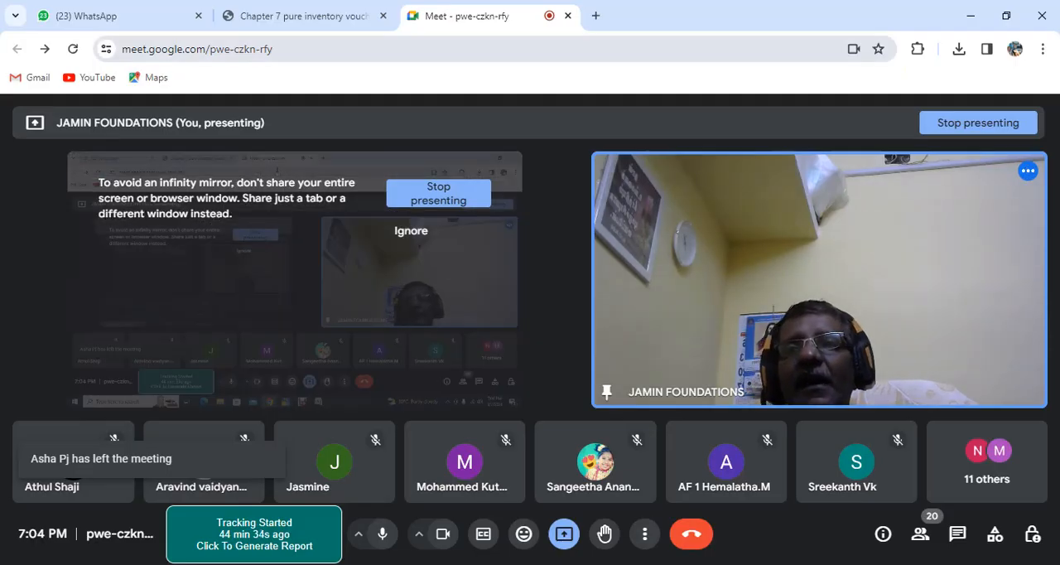
pyautogui.click(303, 15)
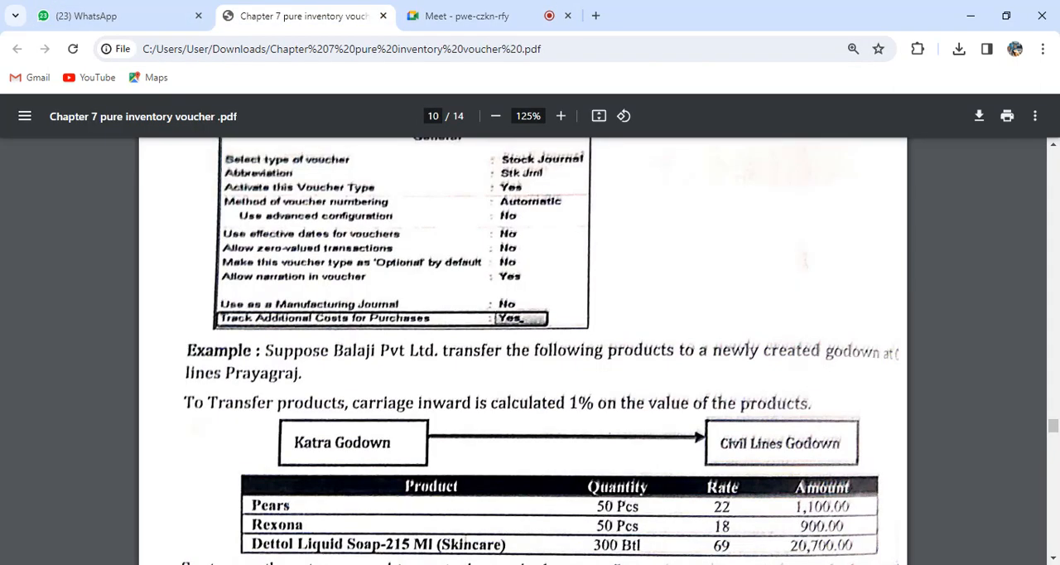
pyautogui.scroll(-2, 524, 351)
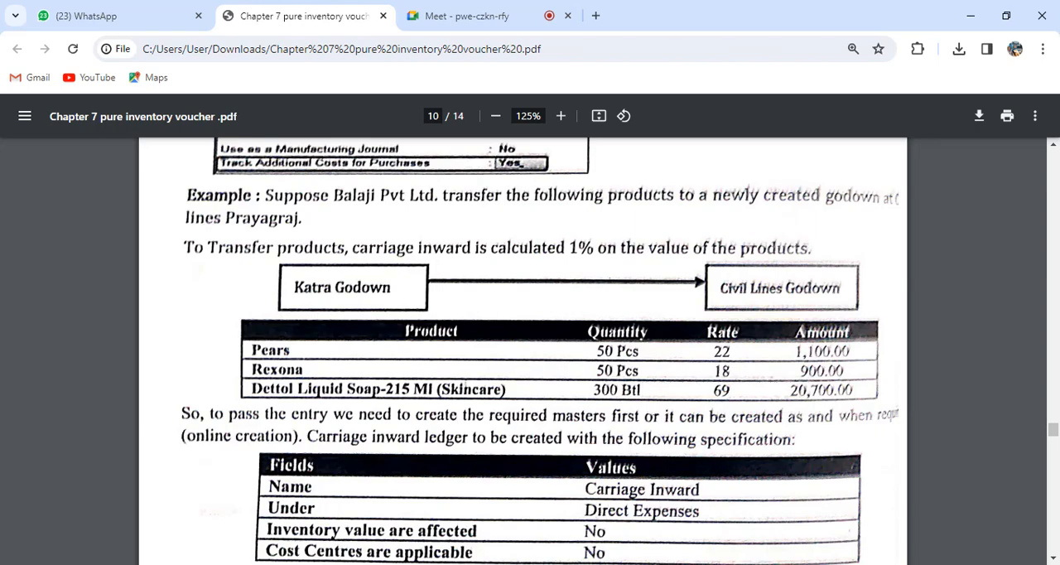
pyautogui.hotkey('alt', 'Tab')
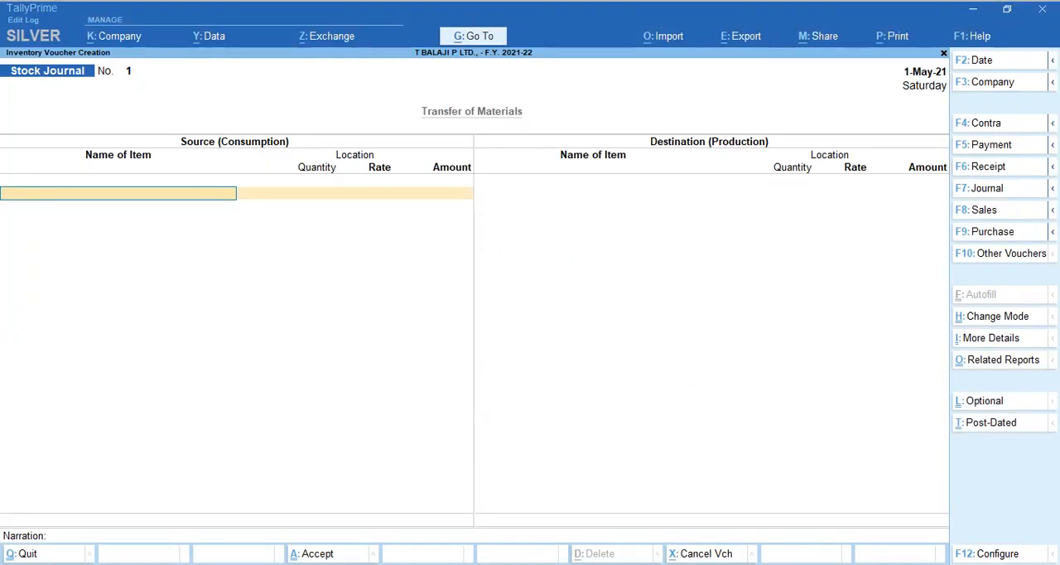
pyautogui.write('Pe')
pyautogui.press('Return')
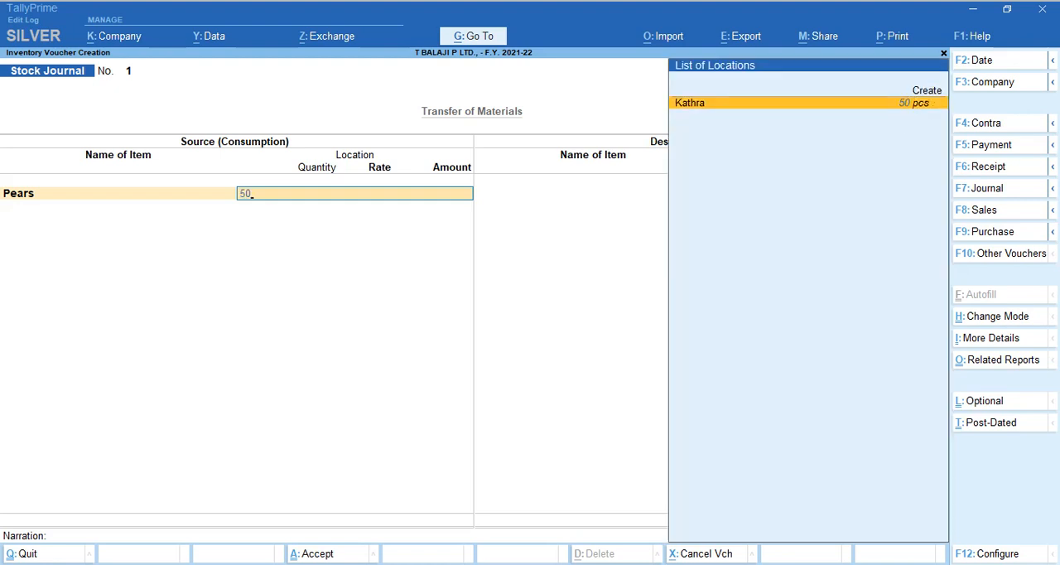
pyautogui.press('Return')
pyautogui.write('50')
pyautogui.press('Return')
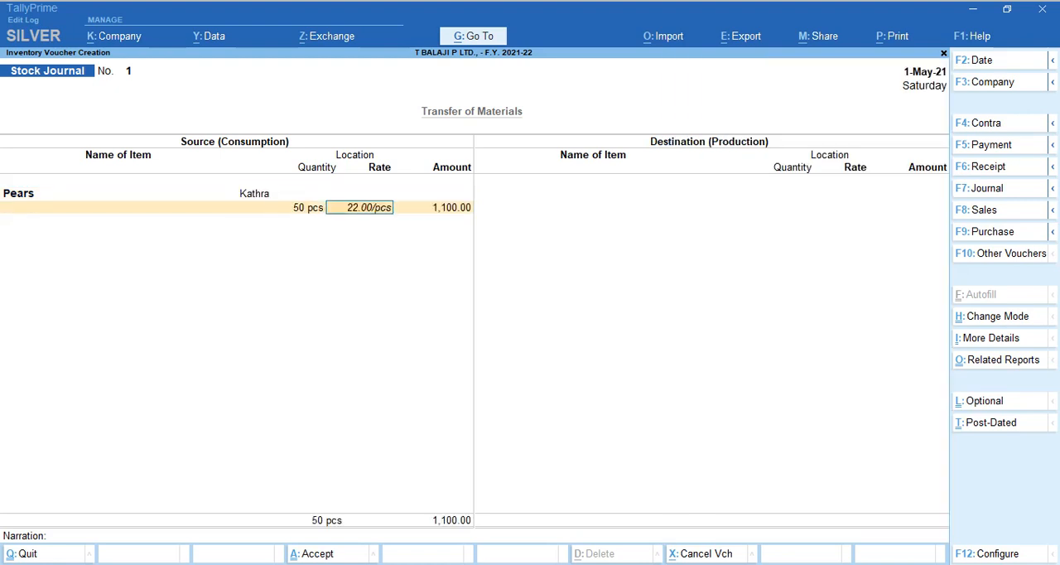
pyautogui.press('Return')
pyautogui.press('Return')
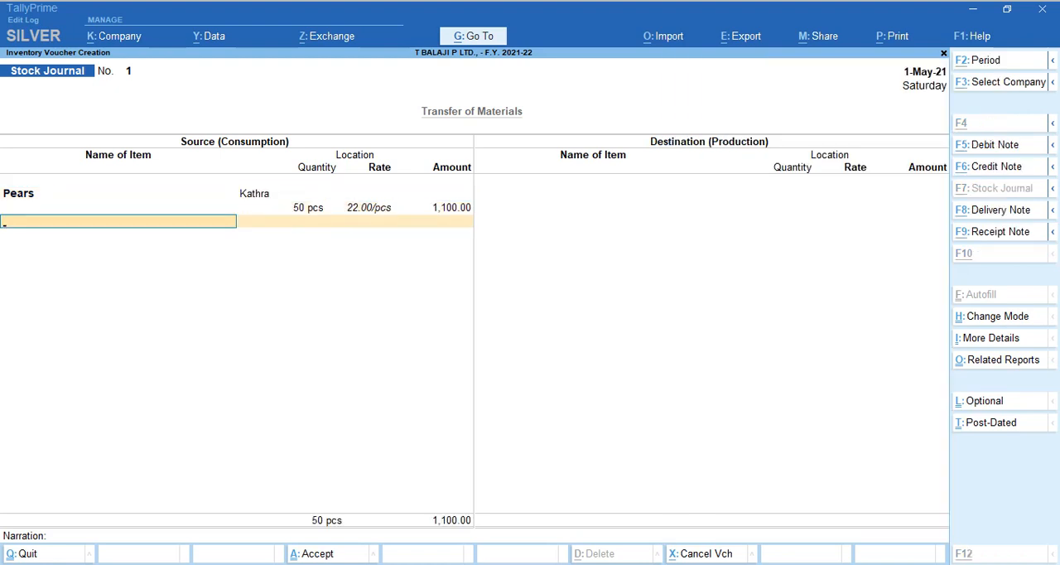
# Check the PDF table and add Rexona as the second source item from Kathra, 50 pcs at 18.00.
pyautogui.hotkey('alt', 'Tab')
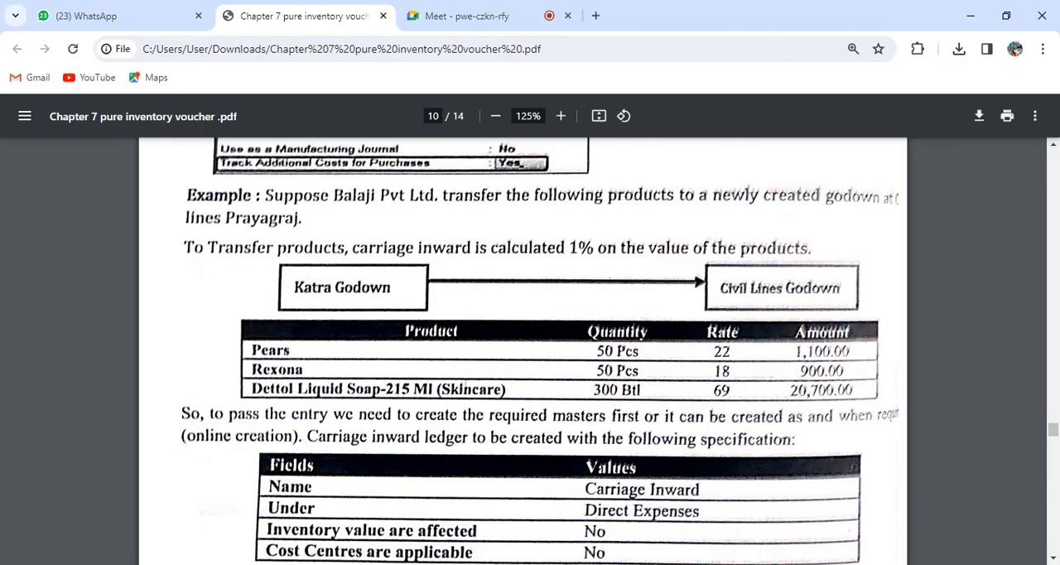
pyautogui.hotkey('alt', 'Tab')
pyautogui.write('Rex')
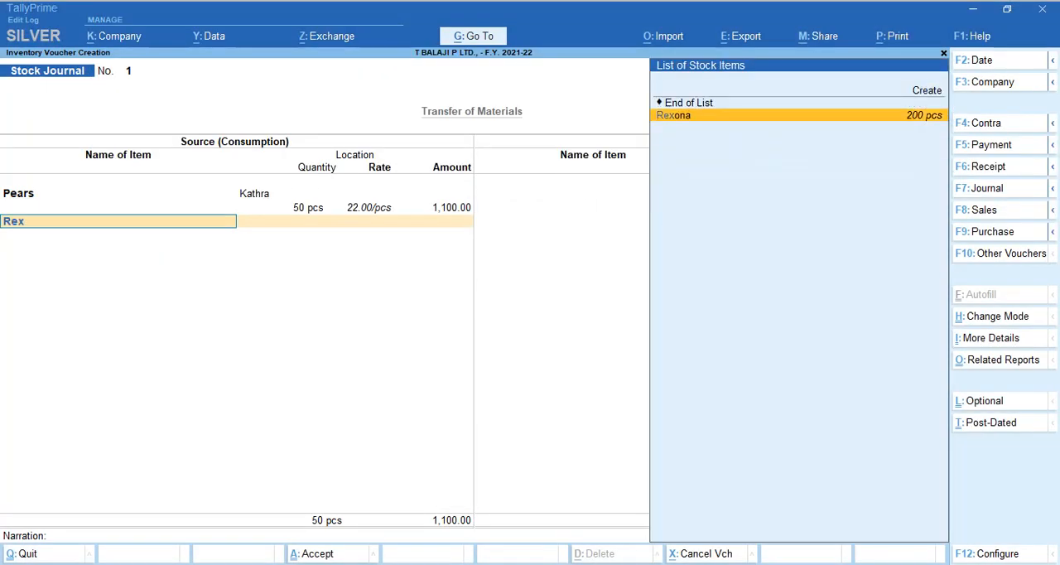
pyautogui.press('Return')
pyautogui.write('50')
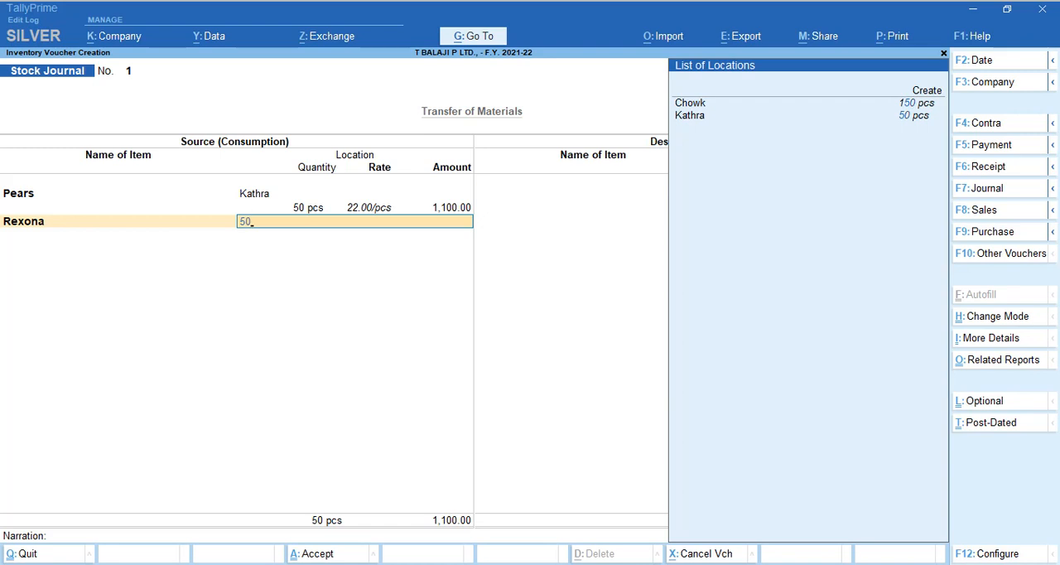
pyautogui.press('Return')
pyautogui.press('Down')
pyautogui.press('Down')
pyautogui.press('Return')
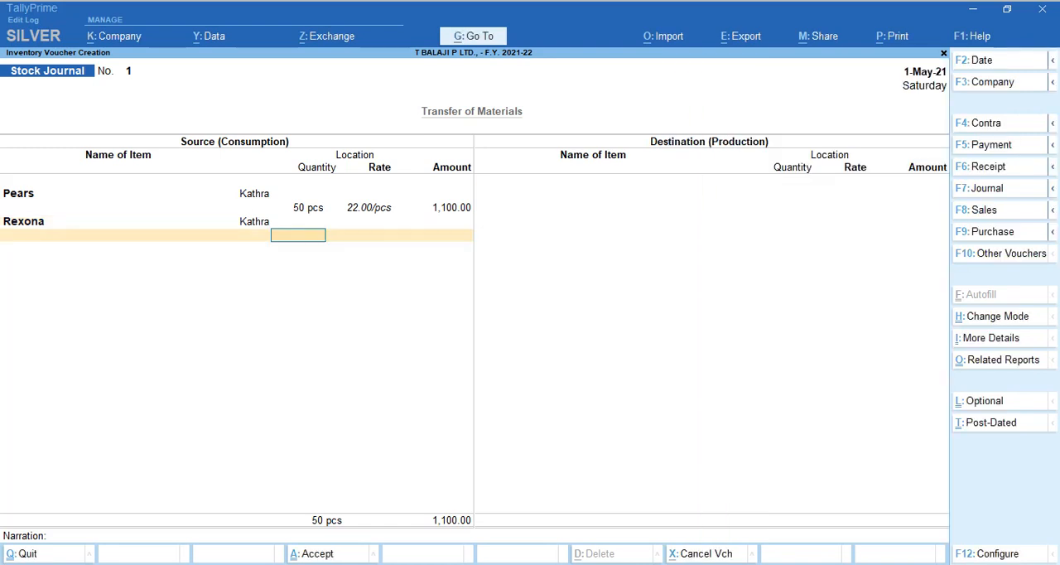
pyautogui.press('BackSpace')
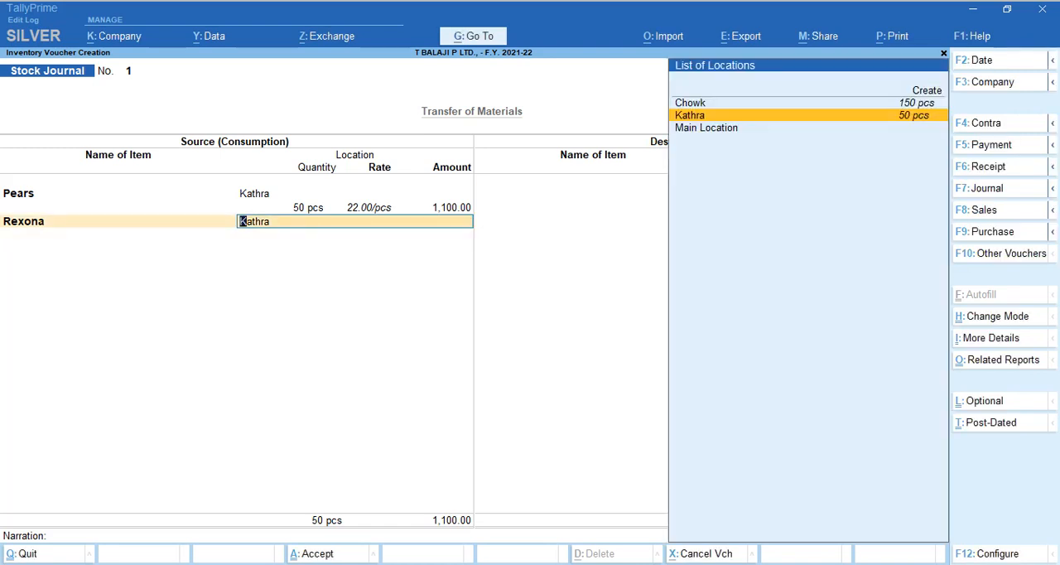
pyautogui.press('Return')
pyautogui.write('50')
pyautogui.press('Return')
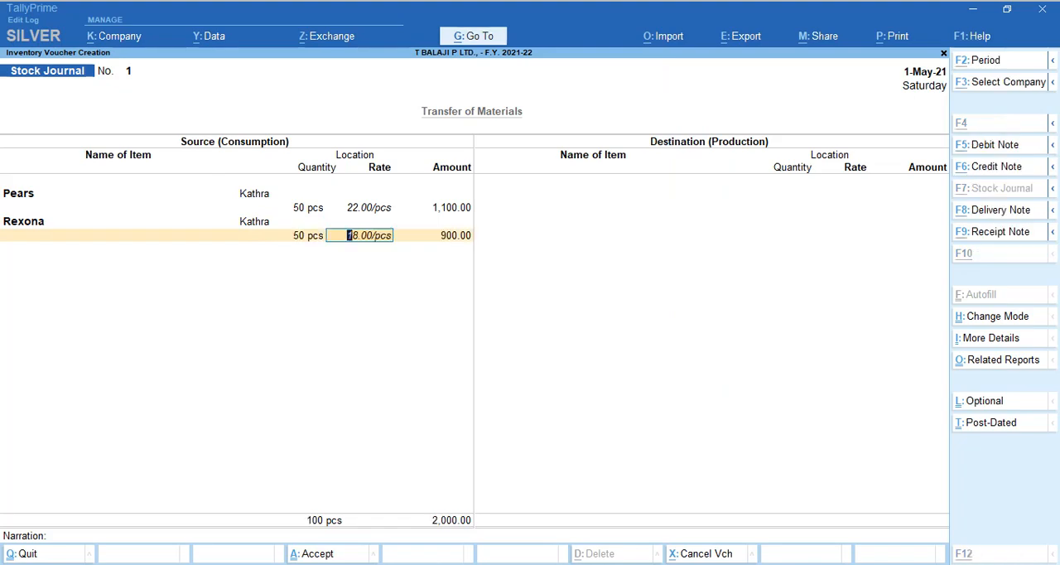
pyautogui.hotkey('alt', 'Tab')
# Check the PDF's product table and select Dettol Liquid Soap Pumb - 215 Ml as the third source item.
pyautogui.hotkey('alt', 'Tab')
pyautogui.press('Return')
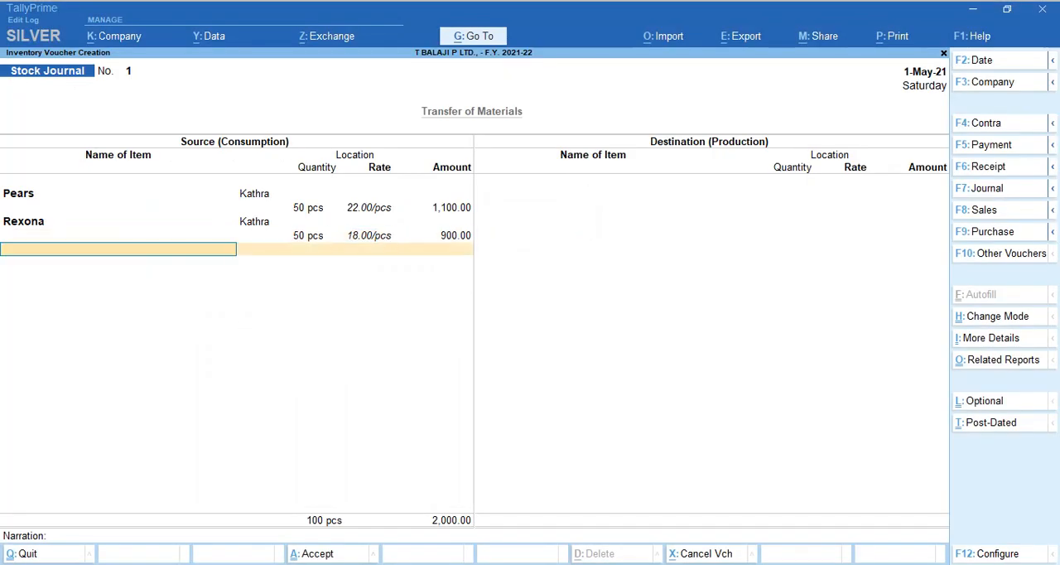
pyautogui.hotkey('alt', 'Tab')
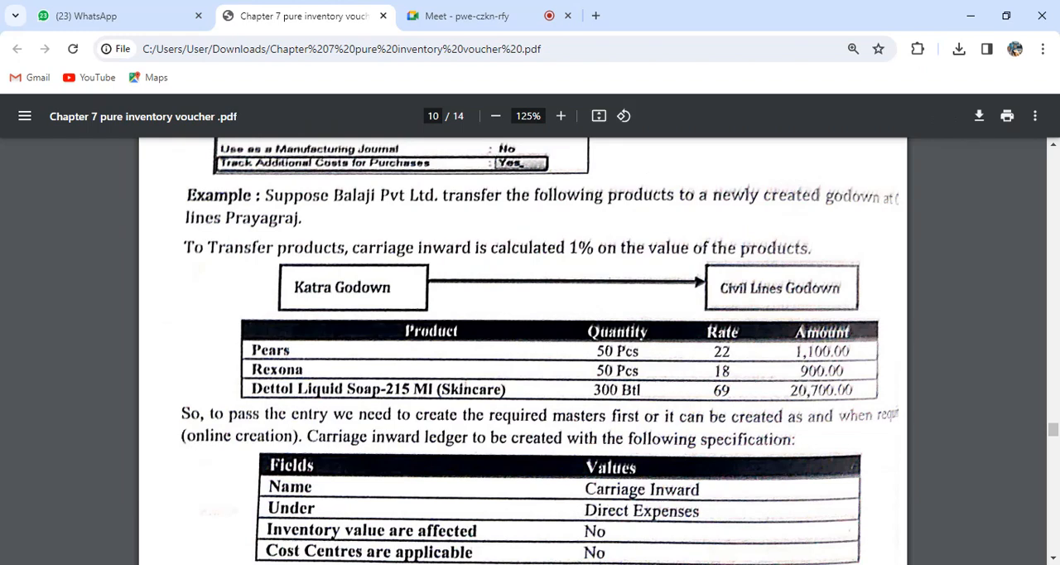
pyautogui.hotkey('alt', 'Tab')
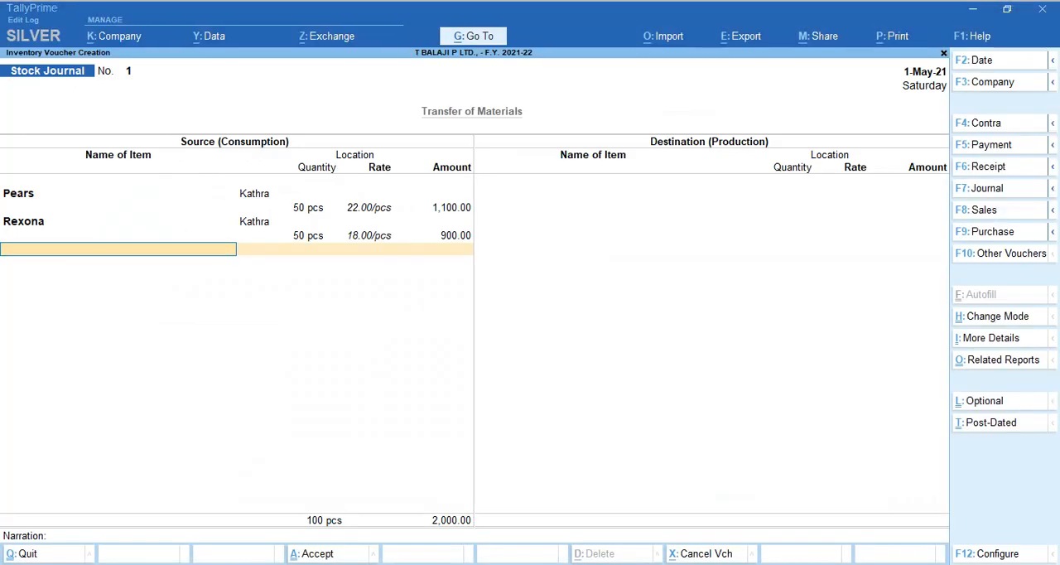
pyautogui.write('Detto')
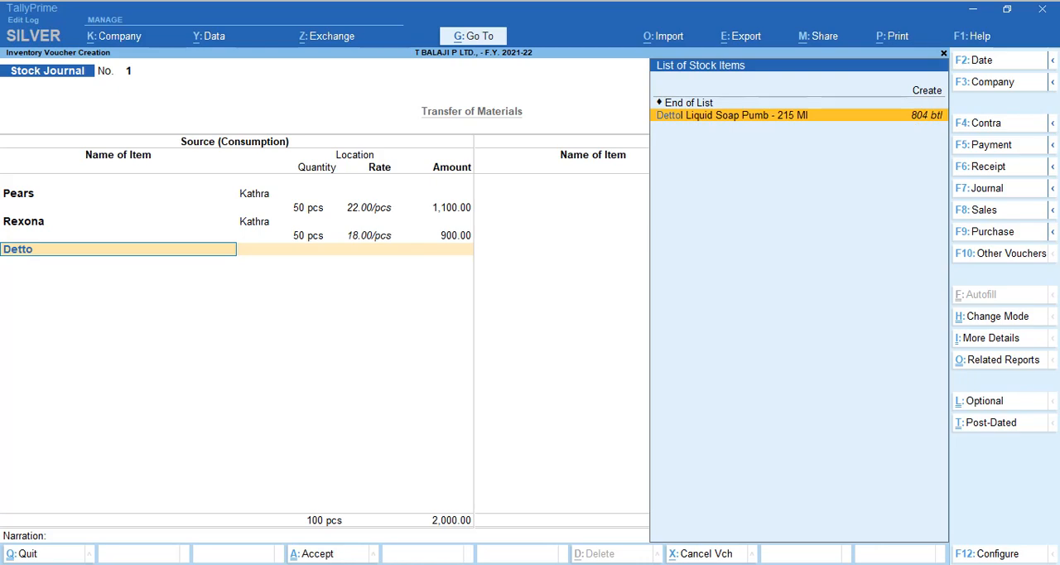
pyautogui.press('Return')
pyautogui.hotkey('alt', 'Tab')
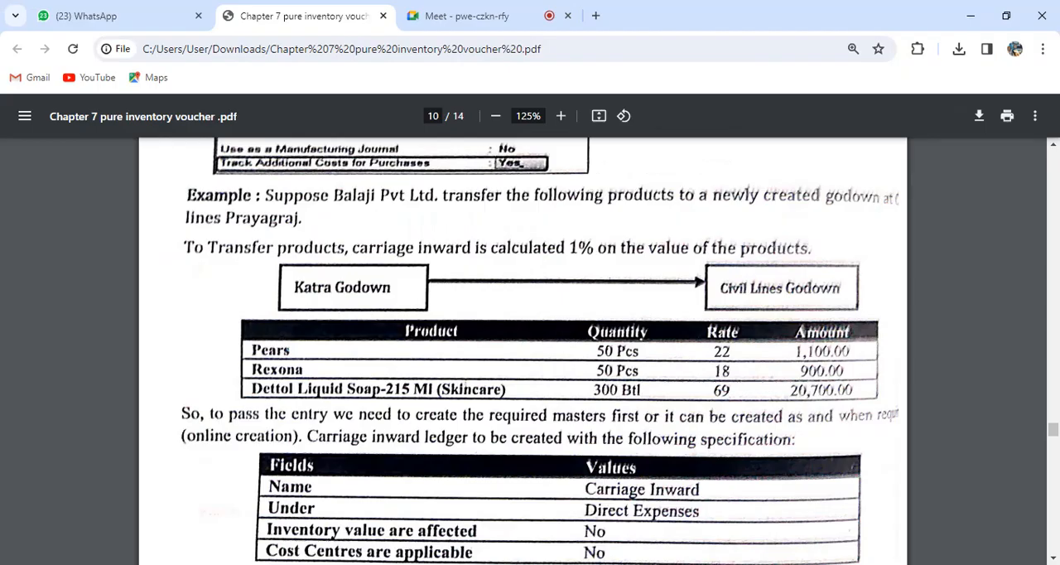
pyautogui.hotkey('alt', 'Tab')
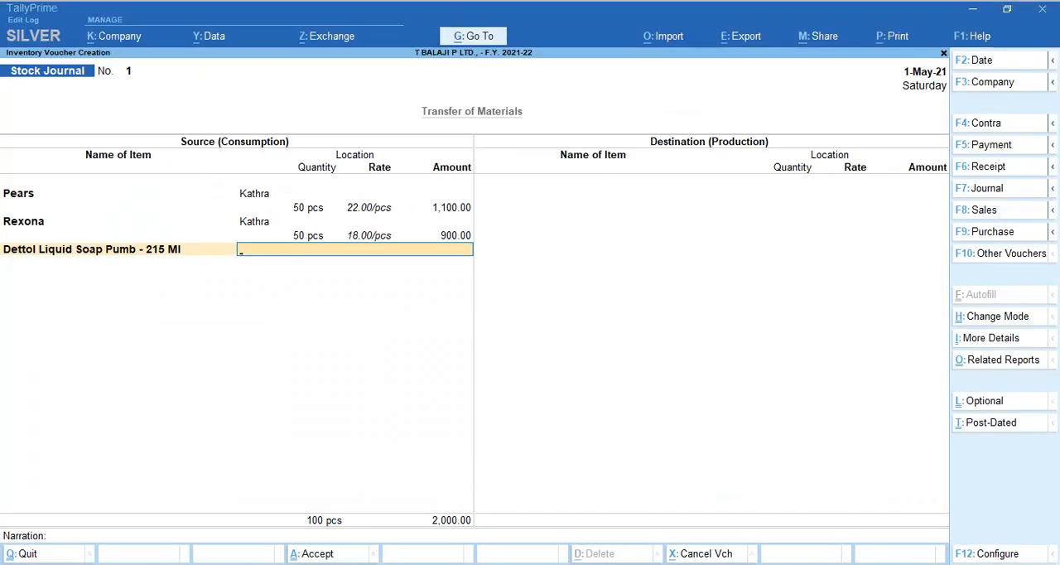
pyautogui.write('300')
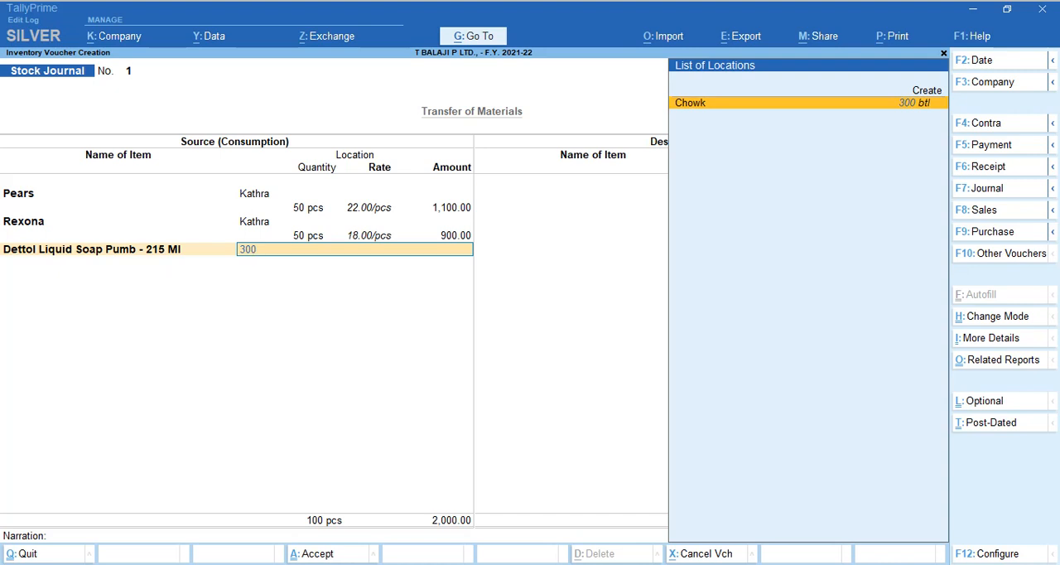
pyautogui.press('BackSpace')
pyautogui.press('BackSpace')
pyautogui.press('BackSpace')
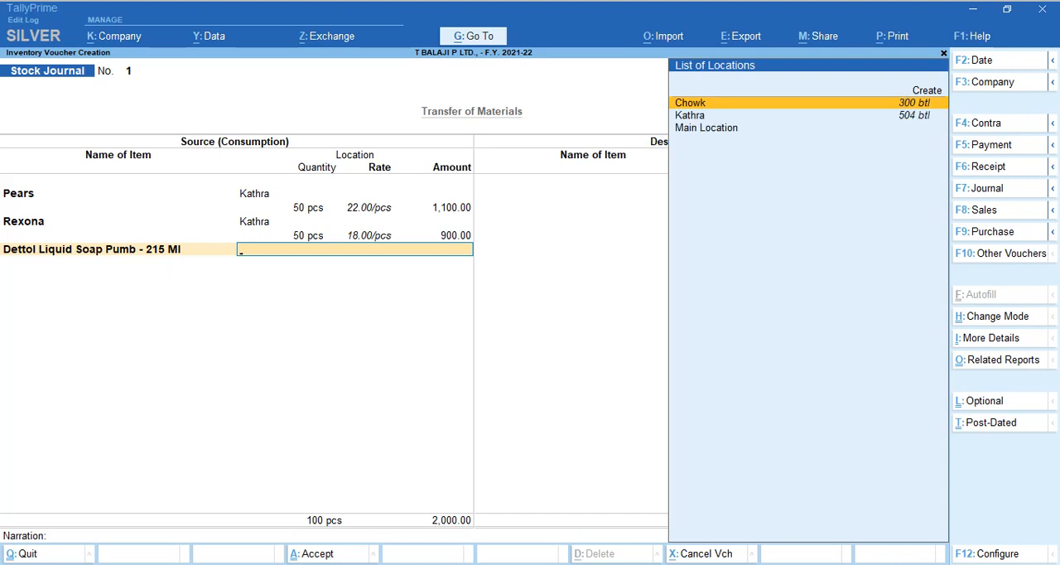
# Check the PDF and set the Dettol source item to location Kathra, 300 btl at 69.00, completing the source side.
pyautogui.hotkey('alt', 'Tab')
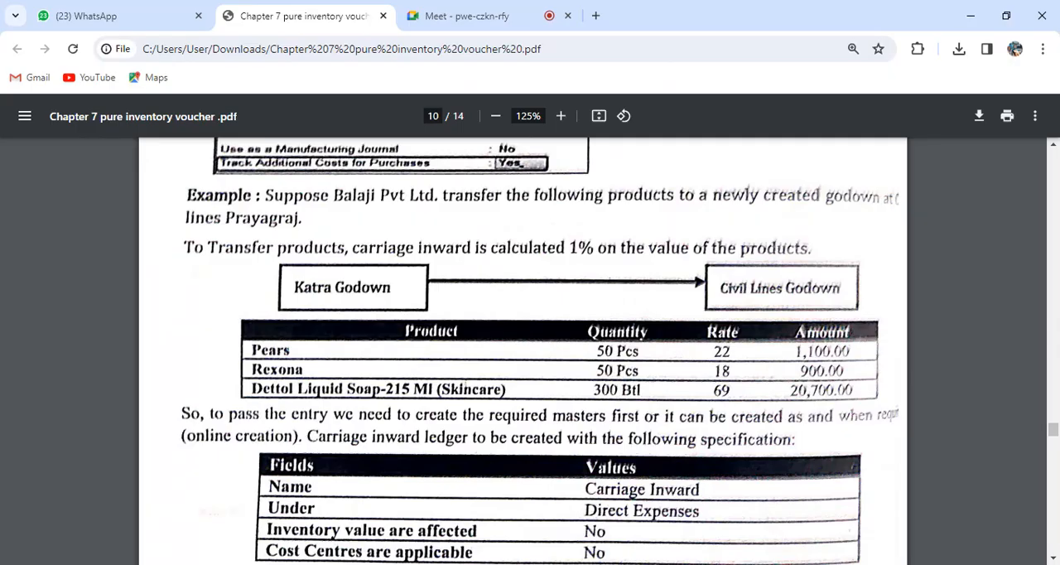
pyautogui.hotkey('alt', 'Tab')
pyautogui.press('Down')
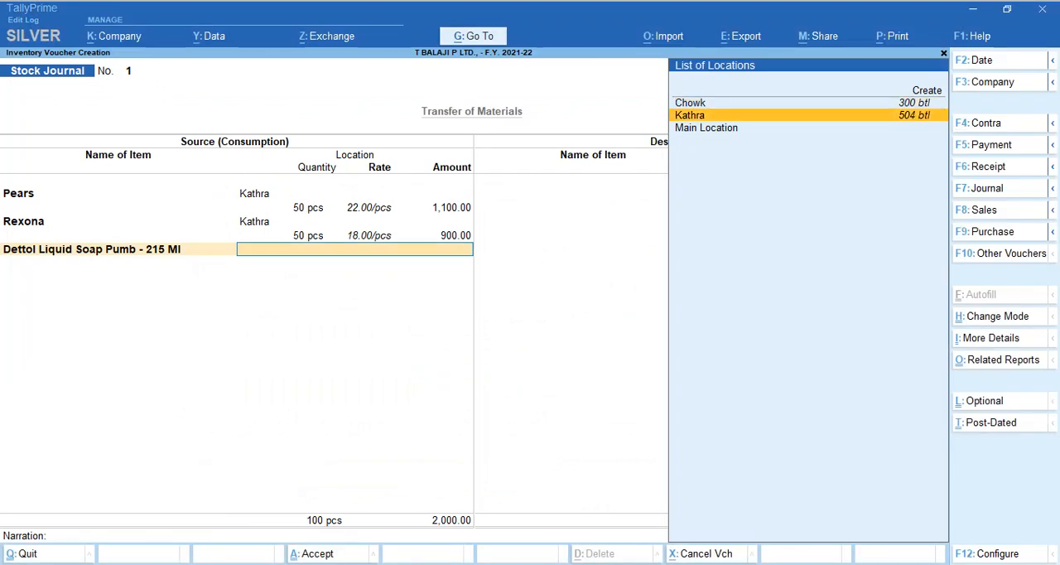
pyautogui.press('Return')
pyautogui.hotkey('alt', 'Tab')
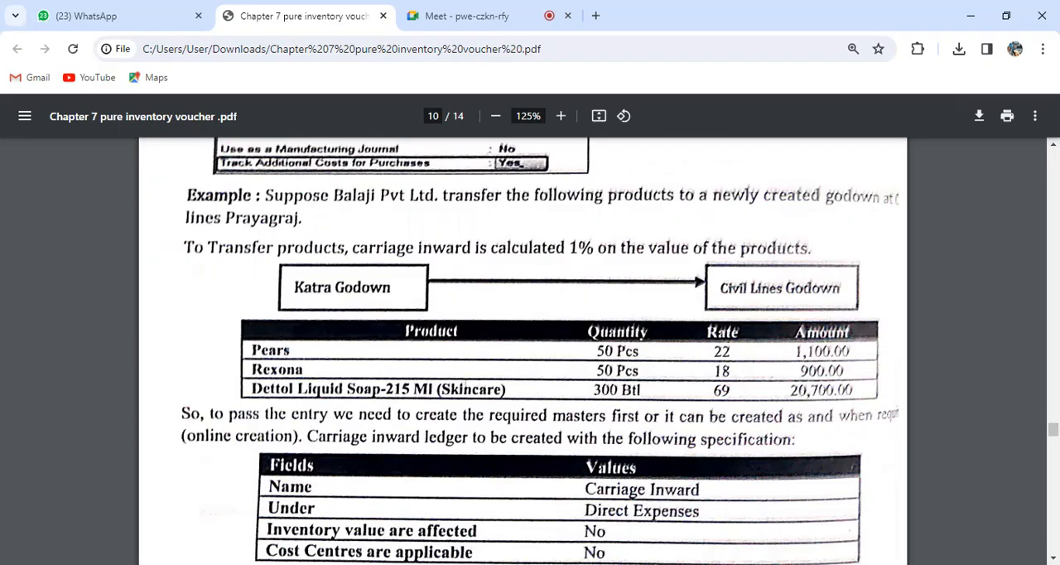
pyautogui.hotkey('alt', 'Tab')
pyautogui.write('300')
pyautogui.press('Return')
pyautogui.press('Return')
pyautogui.press('Return')
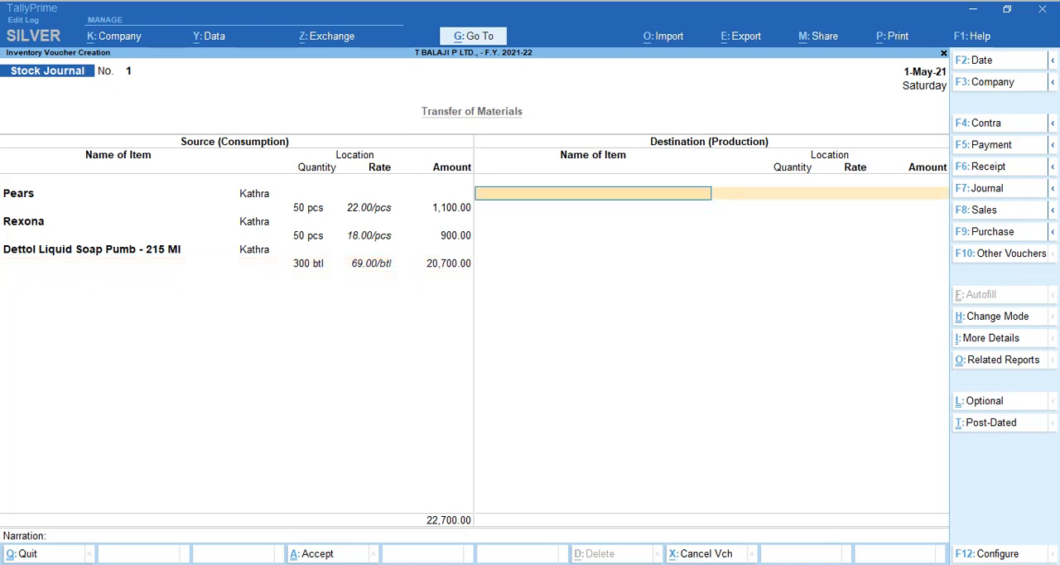
# Select Pears as the first destination item and consult the PDF for the receiving godown.
pyautogui.write('Pe')
pyautogui.press('Return')
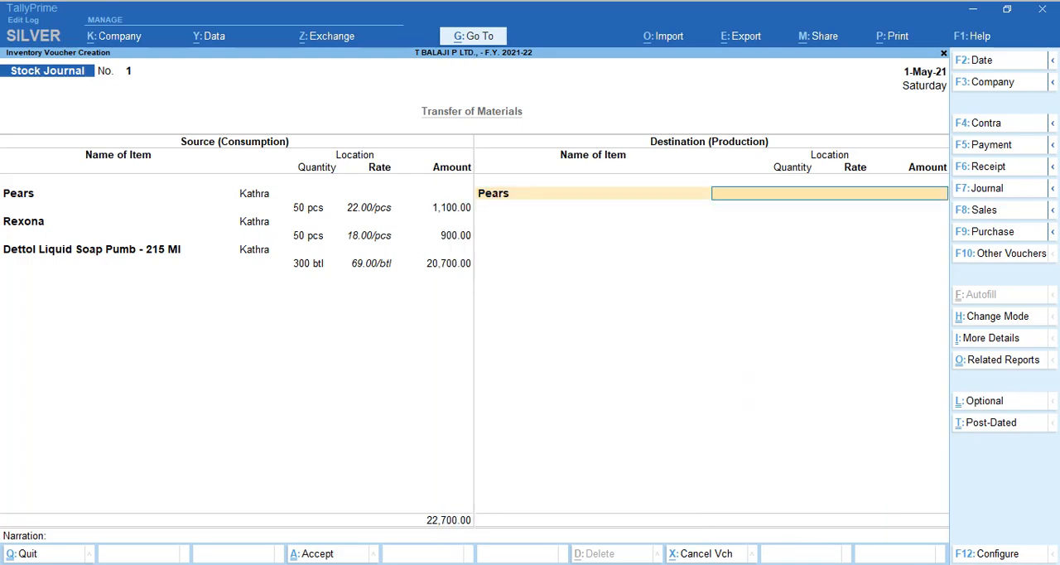
pyautogui.hotkey('alt', 'Tab')
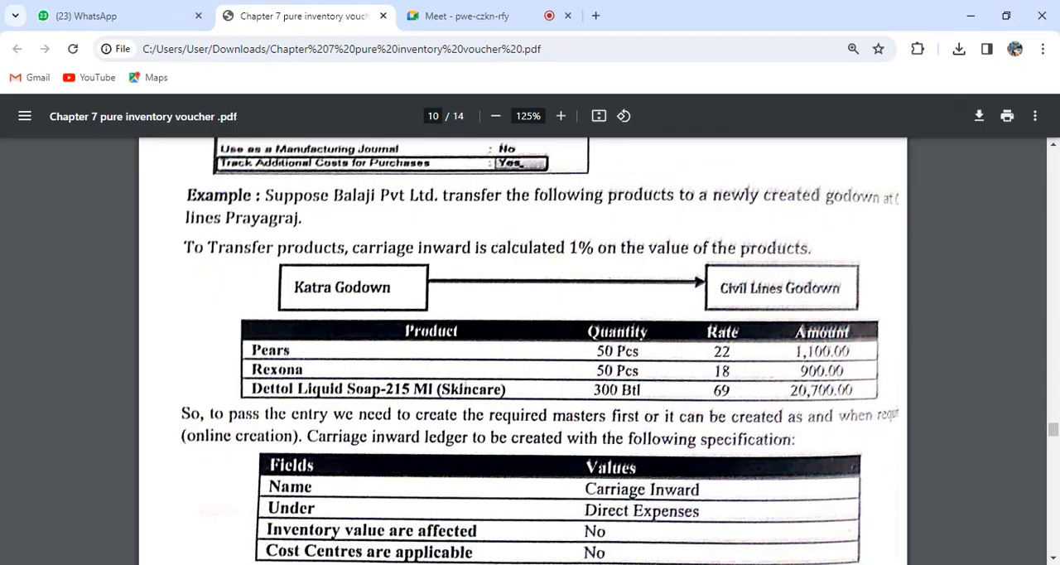
pyautogui.hotkey('alt', 'Tab')
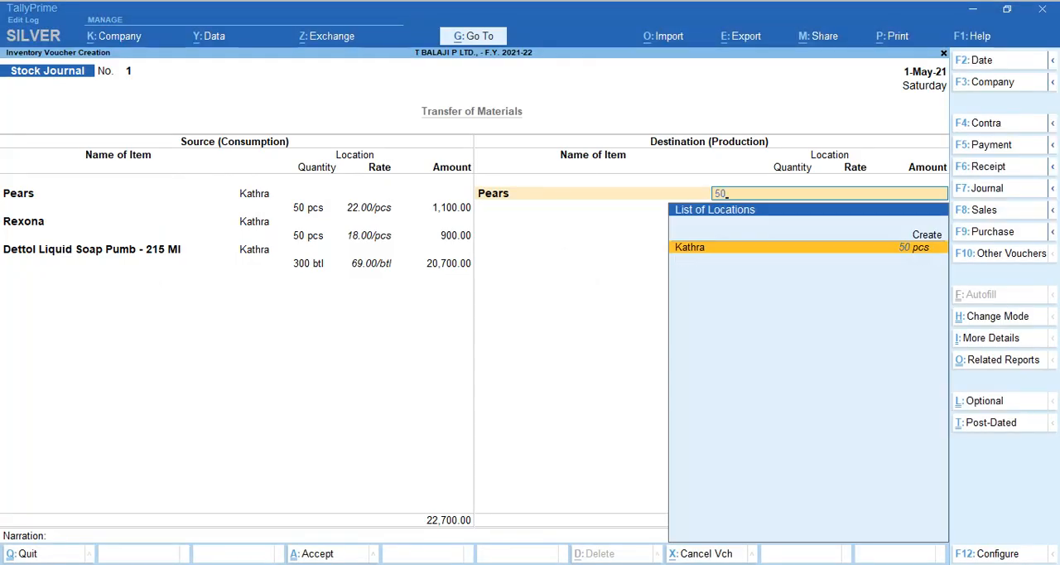
pyautogui.write('50')
pyautogui.press('Return')
pyautogui.press('BackSpace')
pyautogui.press('space')
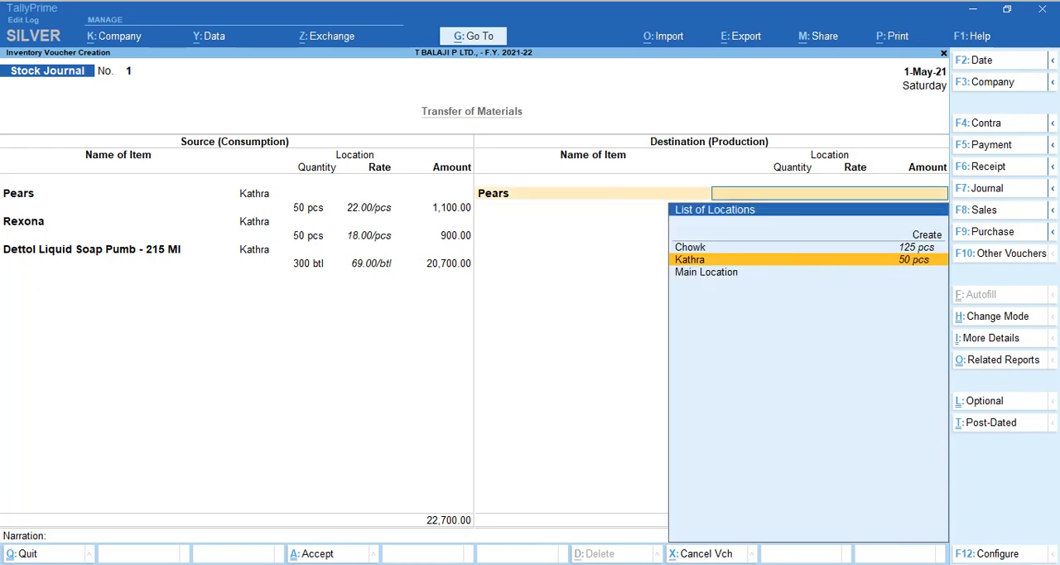
# Create a location named Civil Line under Primary and use it as the destination for Pears.
pyautogui.press('Up')
pyautogui.press('Up')
pyautogui.press('Return')
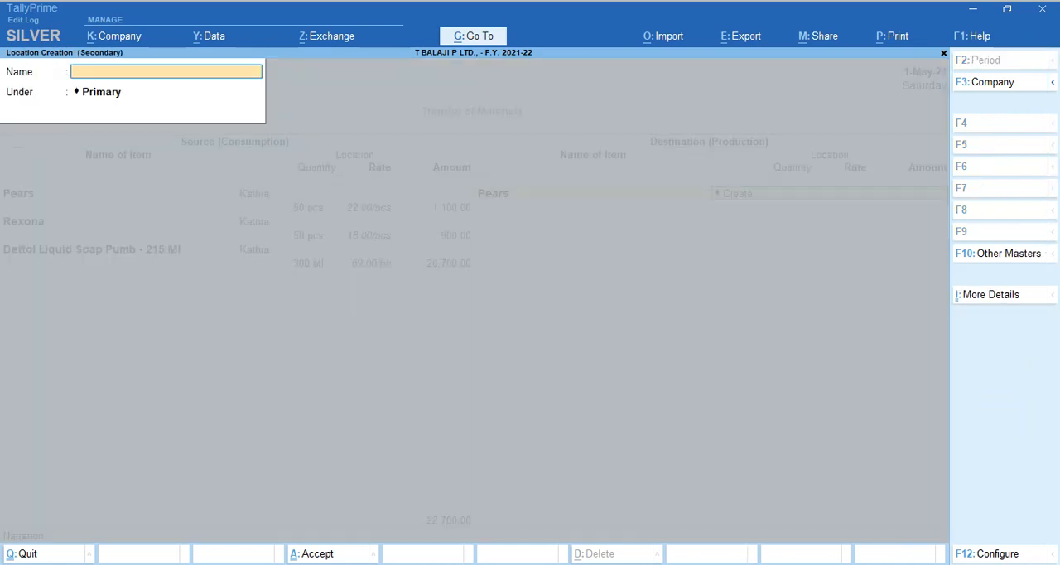
pyautogui.write('Civil Line')
pyautogui.press('Return')
pyautogui.press('Return')
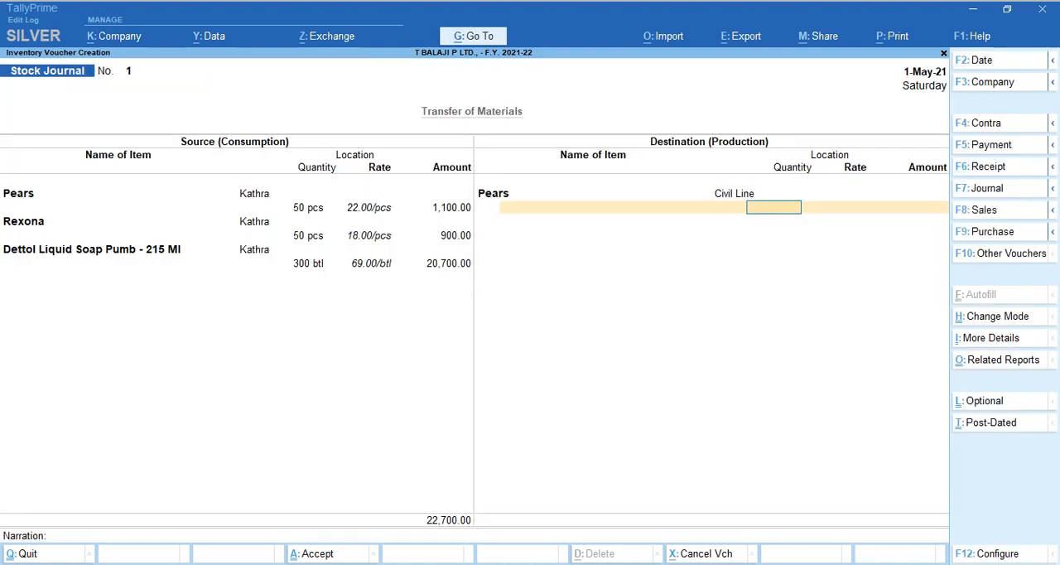
pyautogui.write('pe')
pyautogui.press('BackSpace')
pyautogui.press('BackSpace')
# Check the PDF quantity, enter 50 pcs at 22.00 for destination Pears and proceed to its additional cost details.
pyautogui.hotkey('alt', 'Tab')
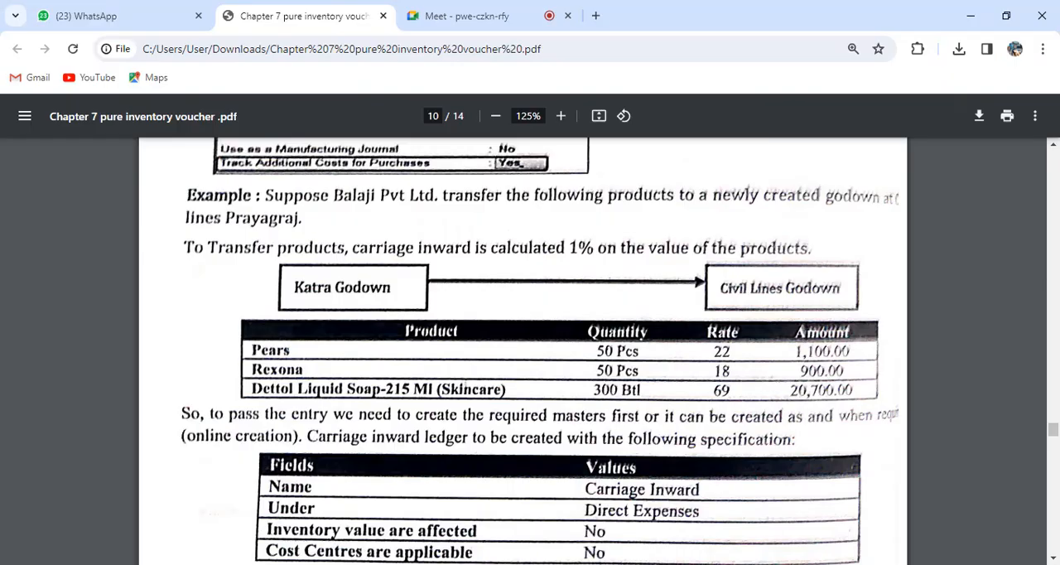
pyautogui.hotkey('alt', 'Tab')
pyautogui.write('50')
pyautogui.press('Return')
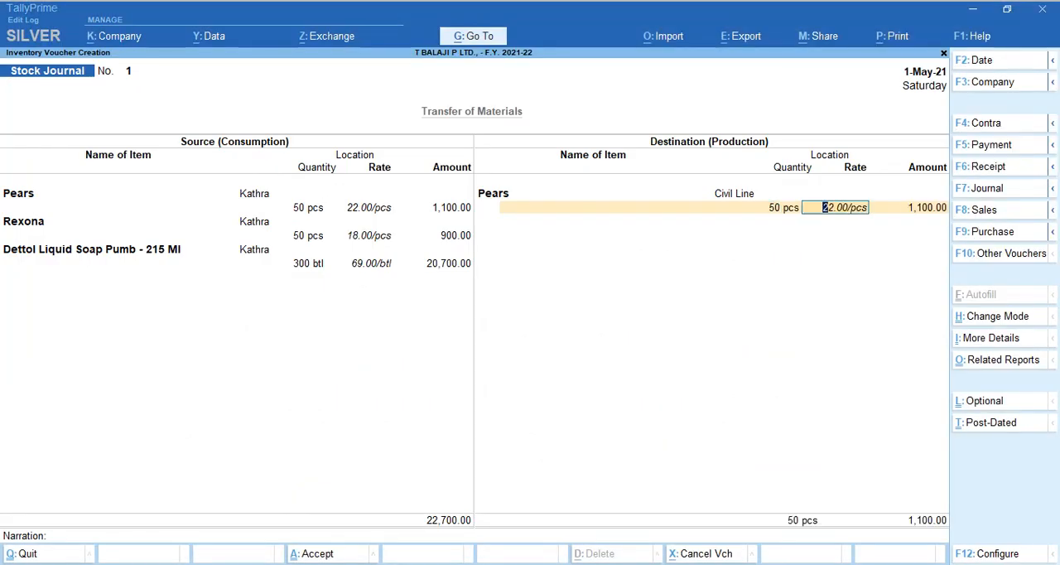
pyautogui.press('Return')
pyautogui.press('Return')
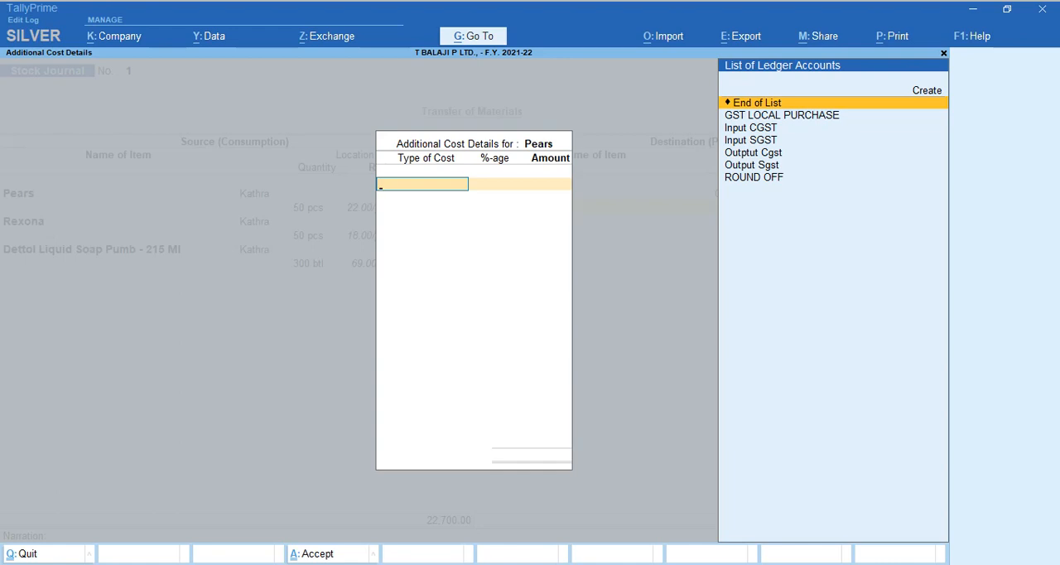
# Begin creating a ledger named Freight Paid from the additional cost details for Pears.
pyautogui.hotkey('alt', 'c')
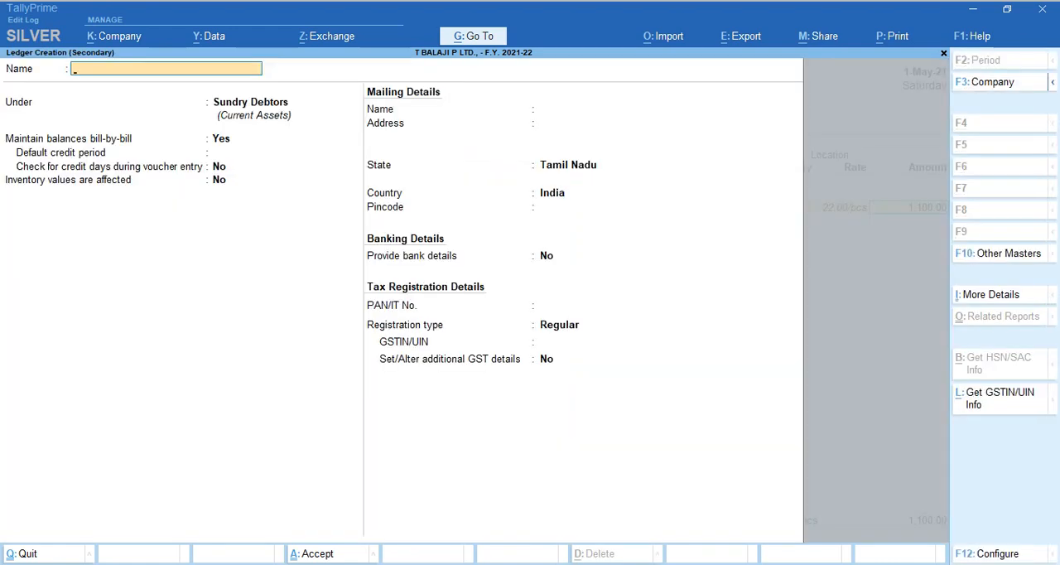
pyautogui.write('Freight Paid')
pyautogui.press('Return')
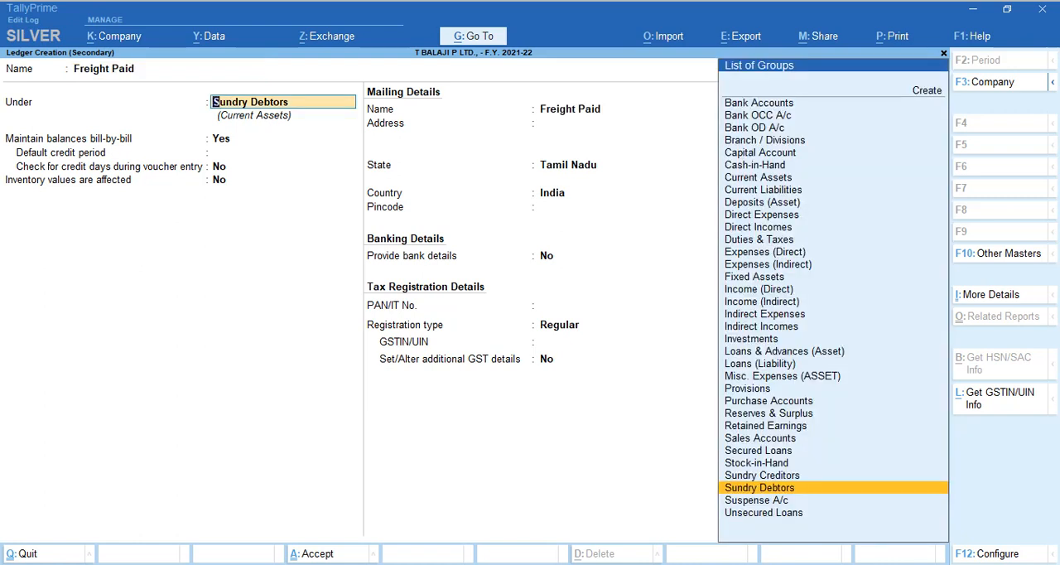
pyautogui.write('Ind')
pyautogui.press('BackSpace')
pyautogui.press('BackSpace')
pyautogui.press('BackSpace')
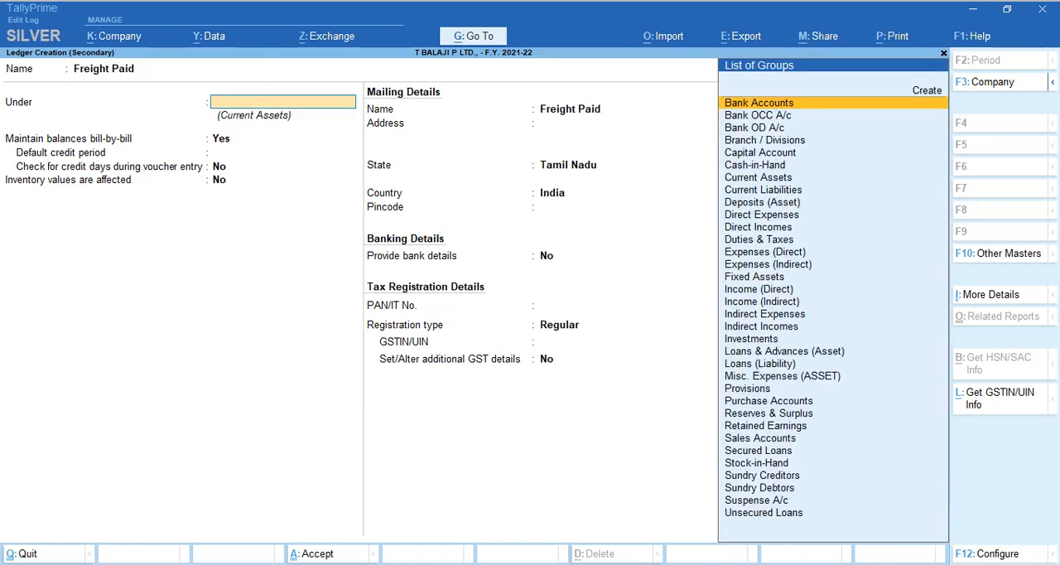
# Put the Freight Paid ledger under Direct Expenses, set GST applicability to Not Applicable and save it.
pyautogui.write('Dire')
pyautogui.press('Down')
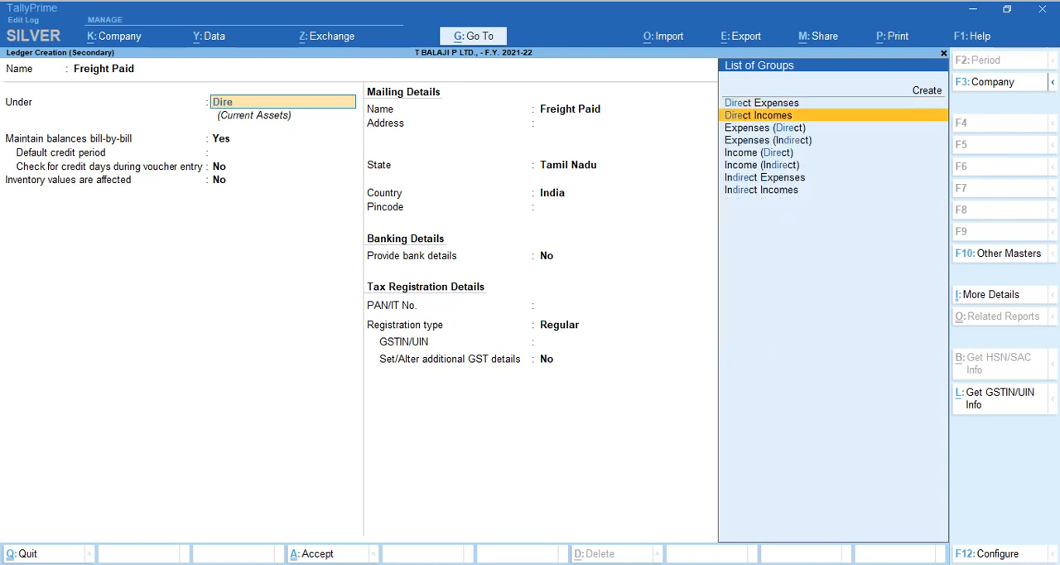
pyautogui.press('Up')
pyautogui.press('Return')
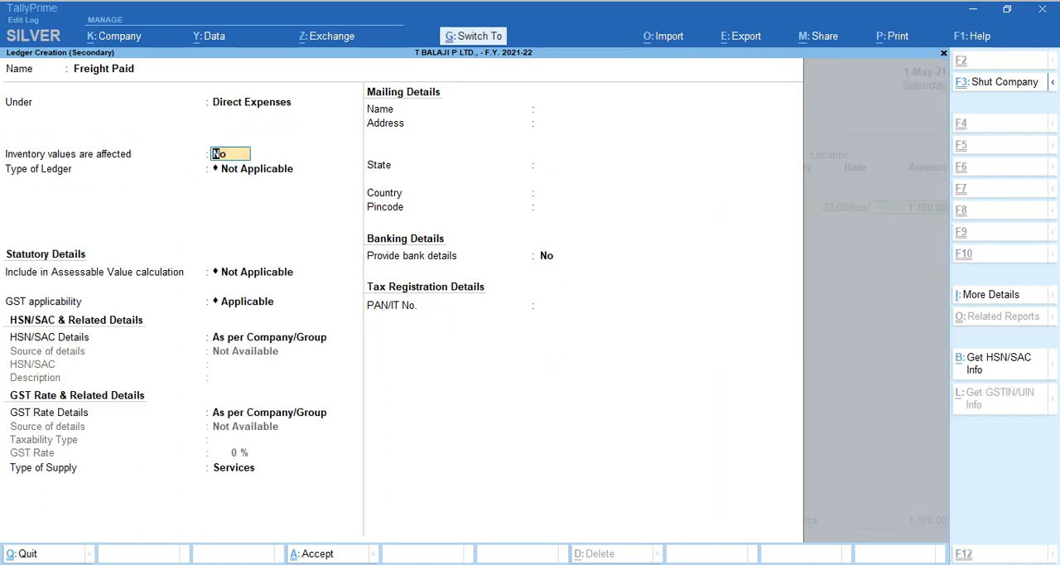
pyautogui.press('Return')
pyautogui.press('Return')
pyautogui.press('Return')
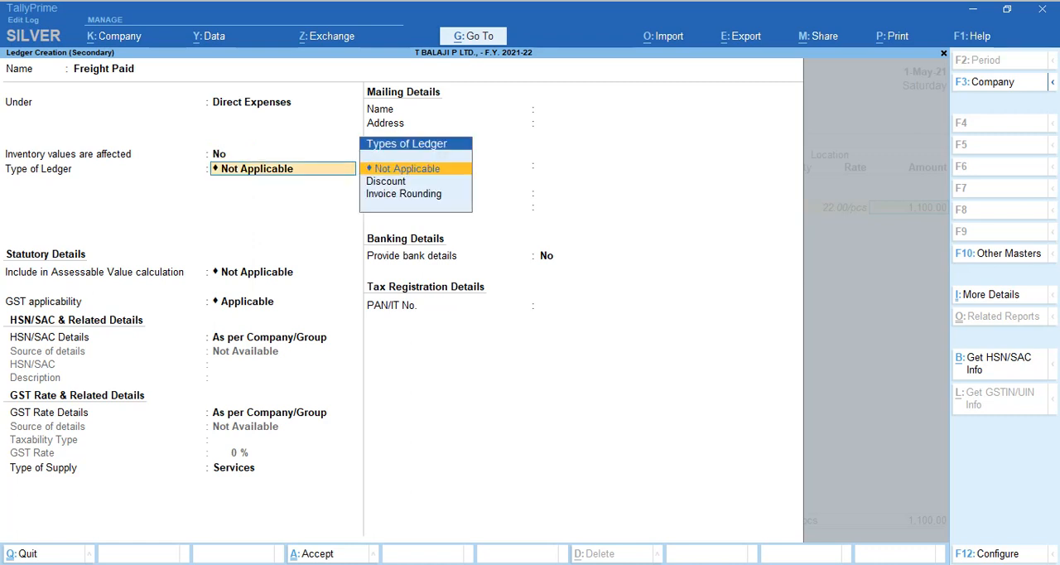
pyautogui.press('Down')
pyautogui.press('Return')
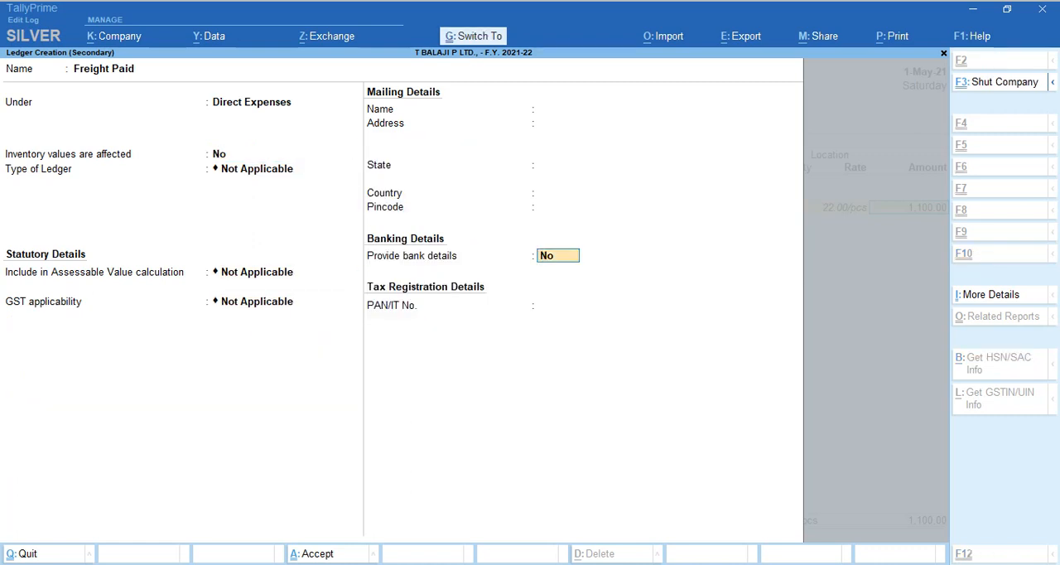
pyautogui.hotkey('ctrl', 'a')
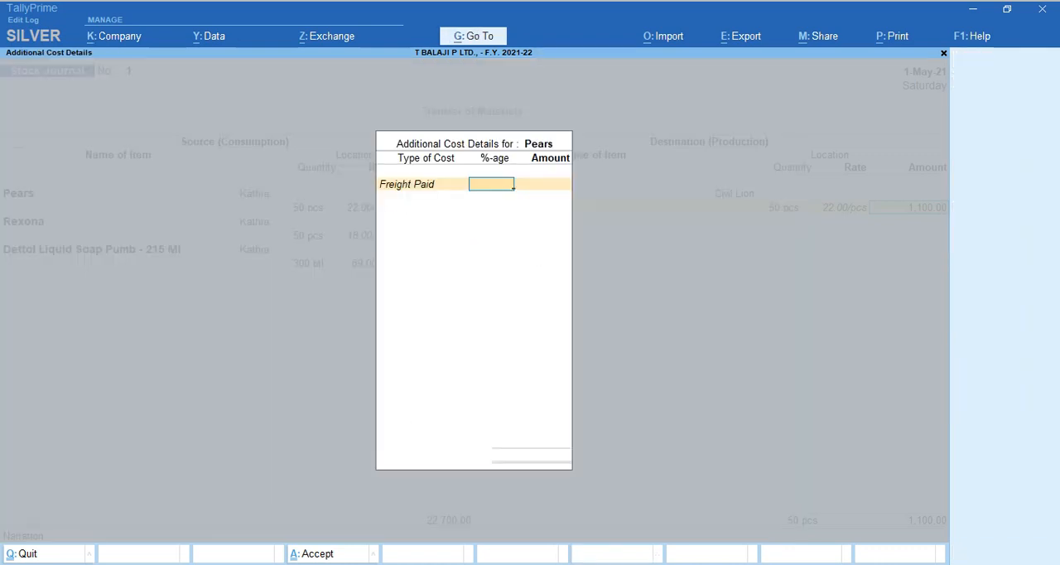
# Set the Freight Paid cost for Pears to 1% and finish the additional cost details.
pyautogui.write('1')
pyautogui.press('Return')
pyautogui.press('Return')
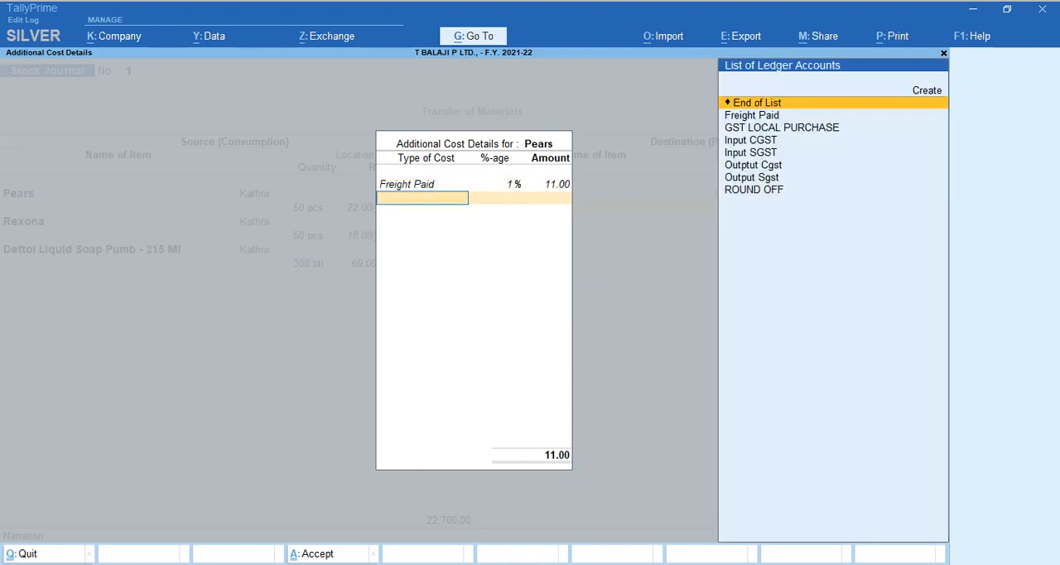
pyautogui.press('Return')
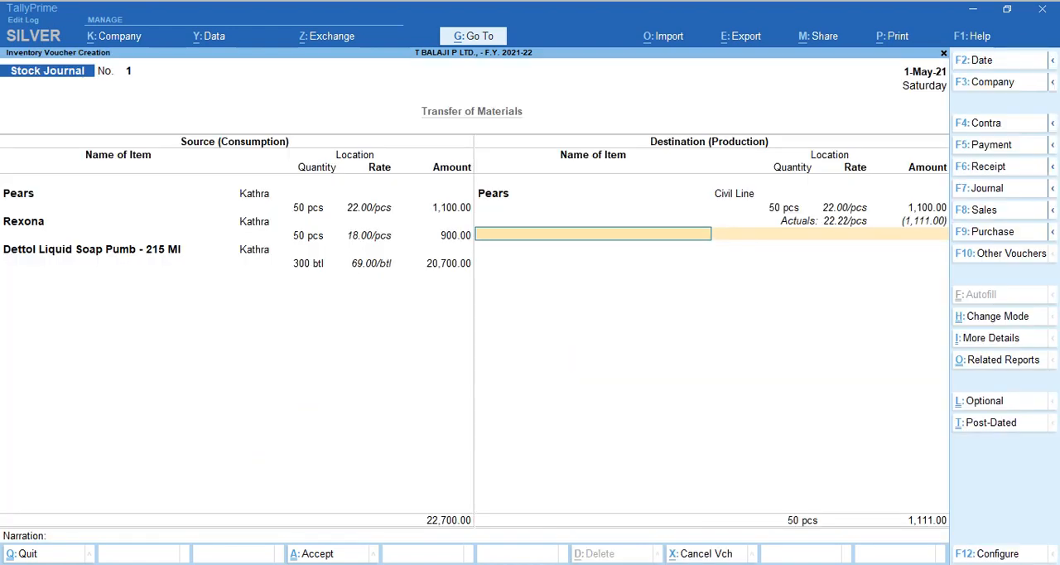
# Check the PDF, add Rexona as the second destination item at Kathra with 50 pcs, and proceed to its additional cost details.
pyautogui.write('Re')
pyautogui.press('Return')
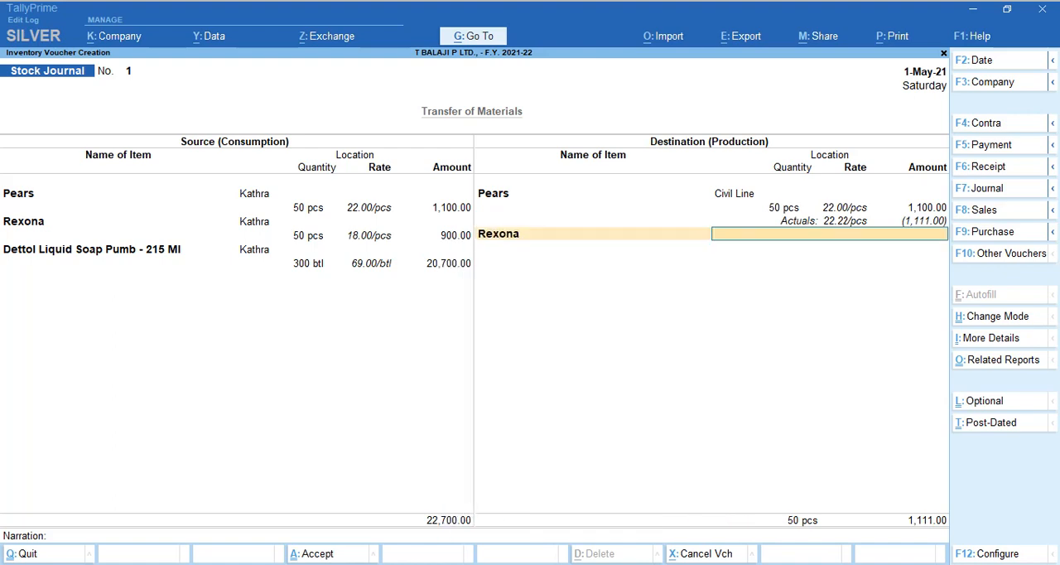
pyautogui.hotkey('alt', 'Tab')
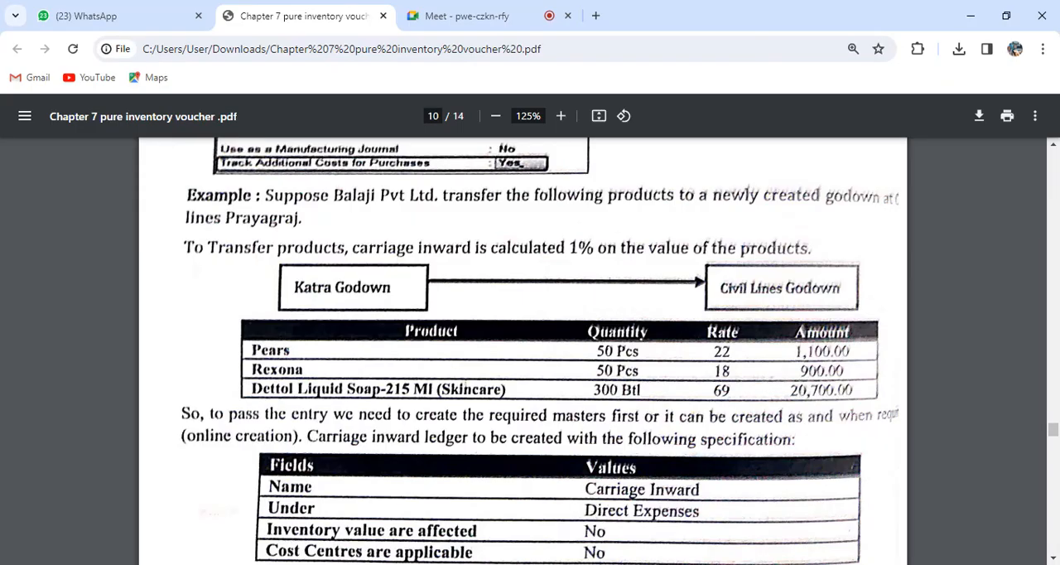
pyautogui.hotkey('alt', 'Tab')
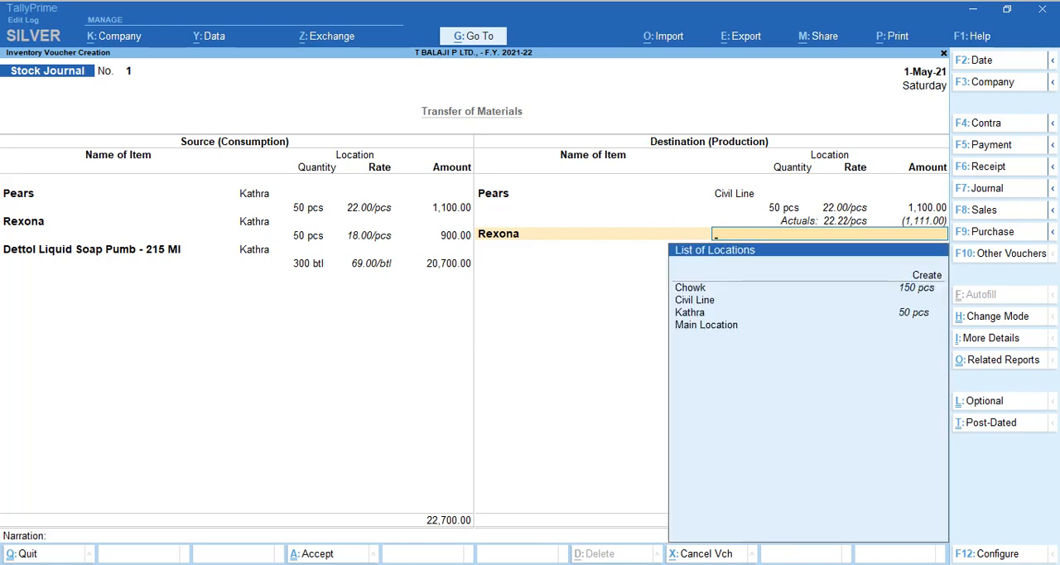
pyautogui.press('Down')
pyautogui.press('Down')
pyautogui.press('Down')
pyautogui.press('Return')
pyautogui.write('50')
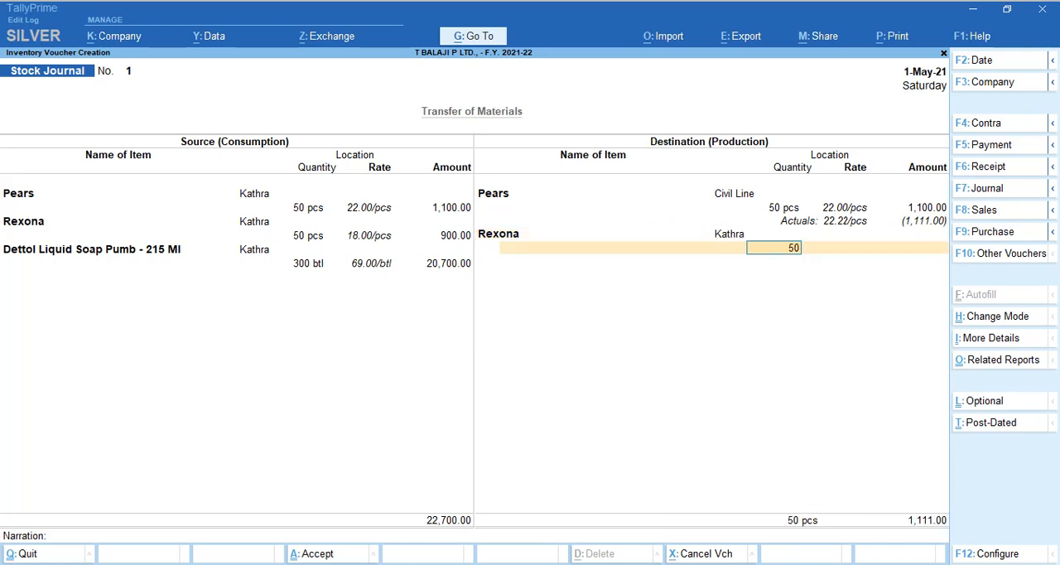
pyautogui.press('Return')
pyautogui.press('Return')
pyautogui.press('Return')
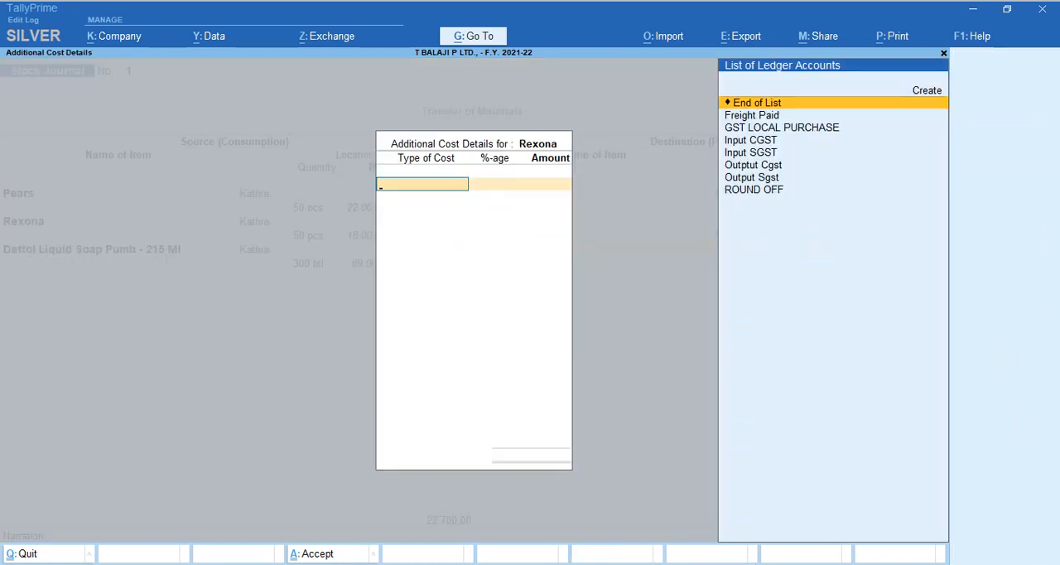
# Add Freight Paid at 1% as Rexona's additional cost and finish its cost details.
pyautogui.press('Down')
pyautogui.press('Return')
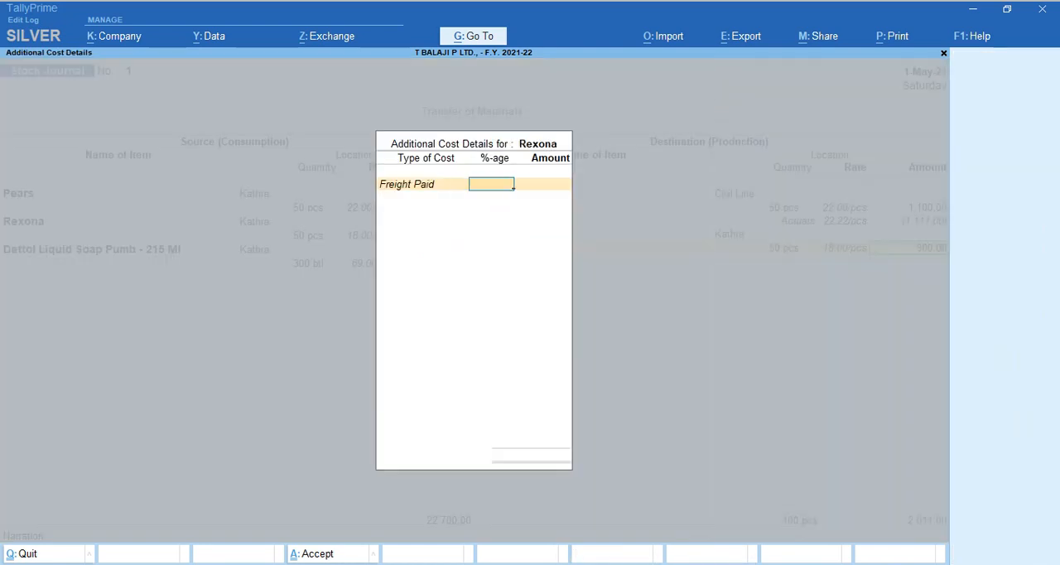
pyautogui.write('1')
pyautogui.press('Return')
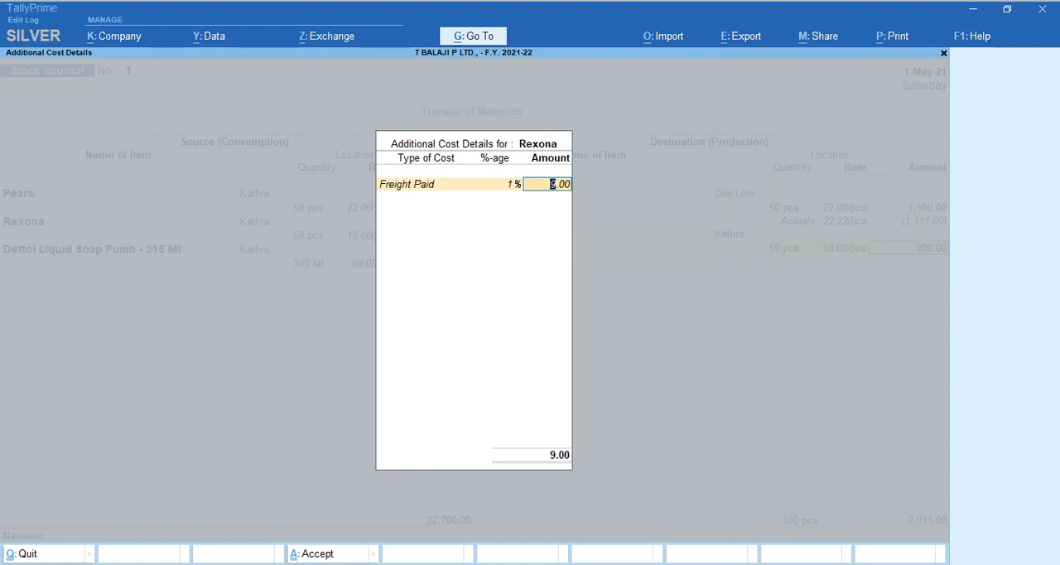
pyautogui.press('BackSpace')
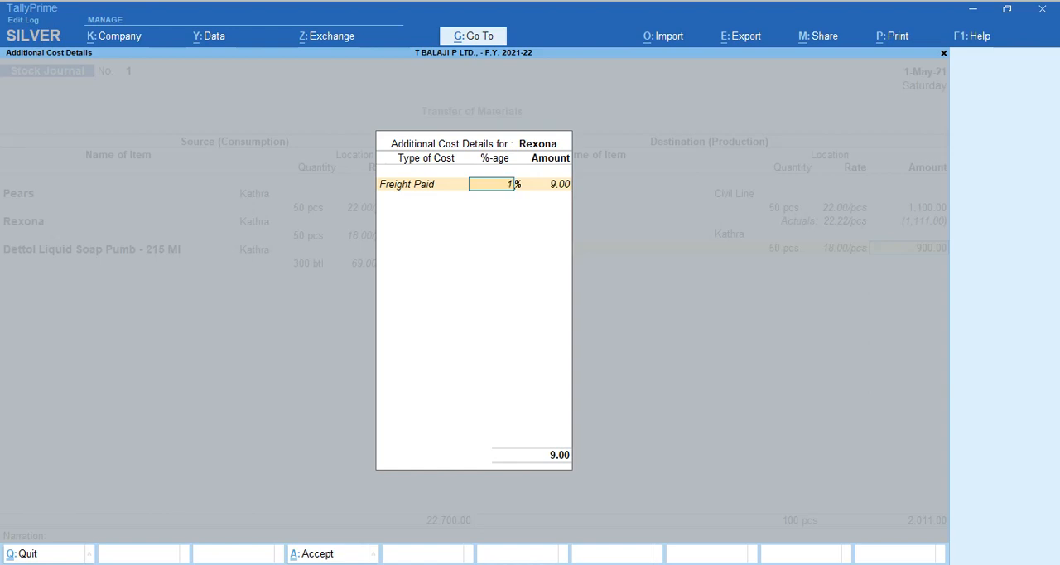
pyautogui.press('Return')
pyautogui.press('Return')
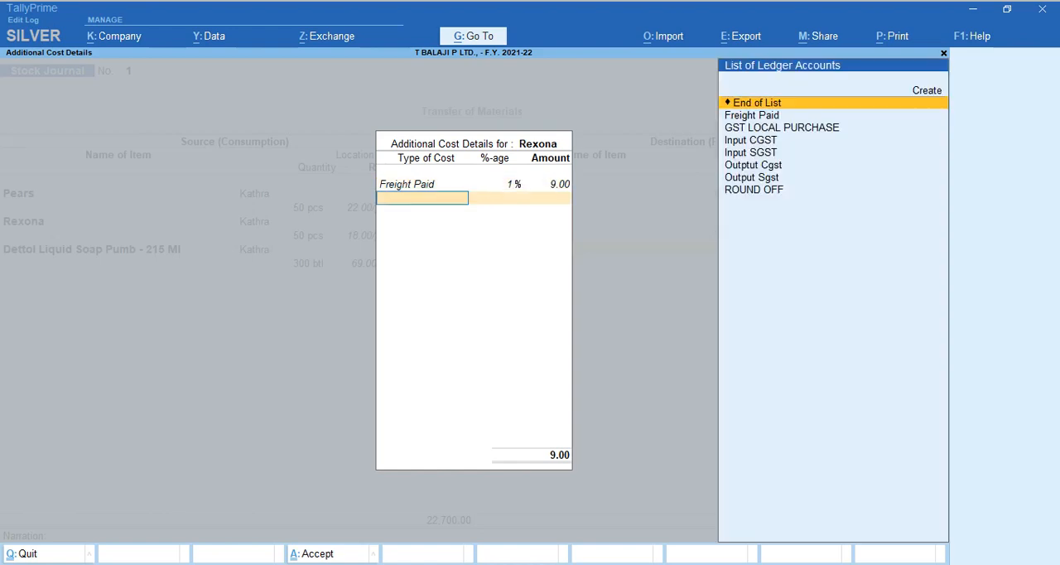
pyautogui.press('Return')
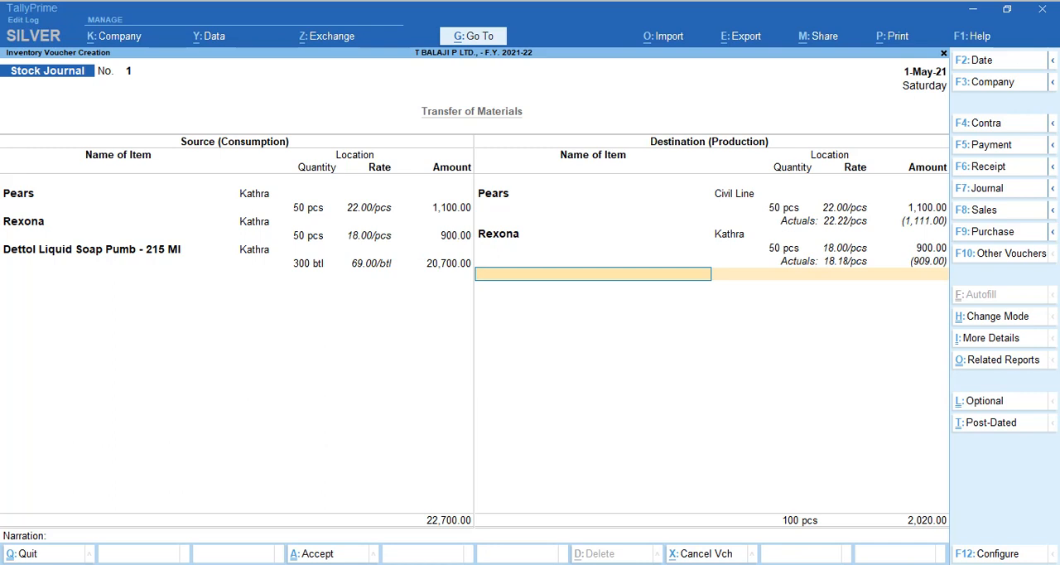
# Add Dettol Liquid Soap Pumb - 215 Ml as the third destination item, check the PDF, and set its location to Civil Line.
pyautogui.write('Det')
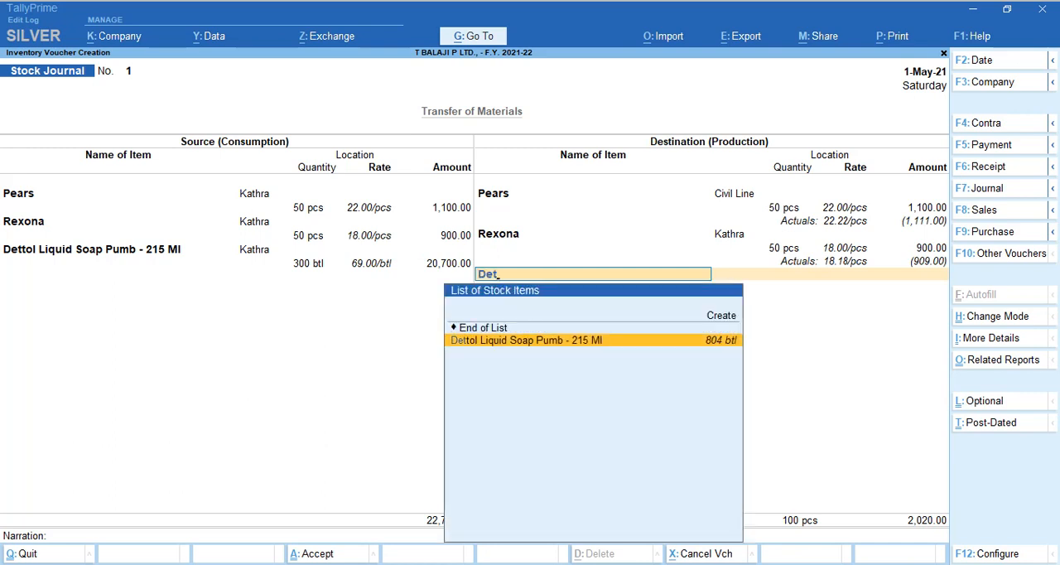
pyautogui.press('Return')
pyautogui.hotkey('alt', 'Tab')
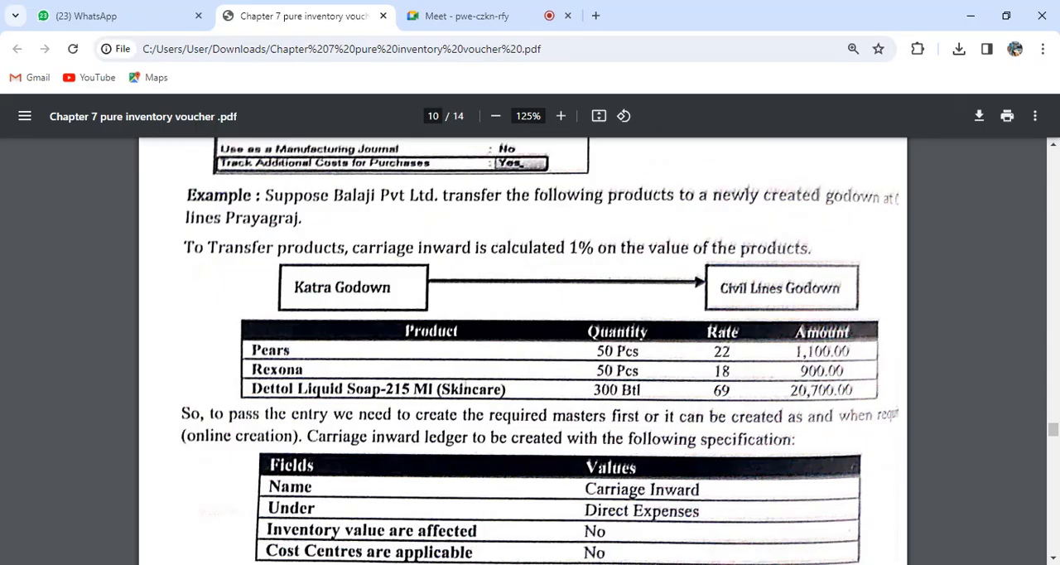
pyautogui.hotkey('alt', 'Tab')
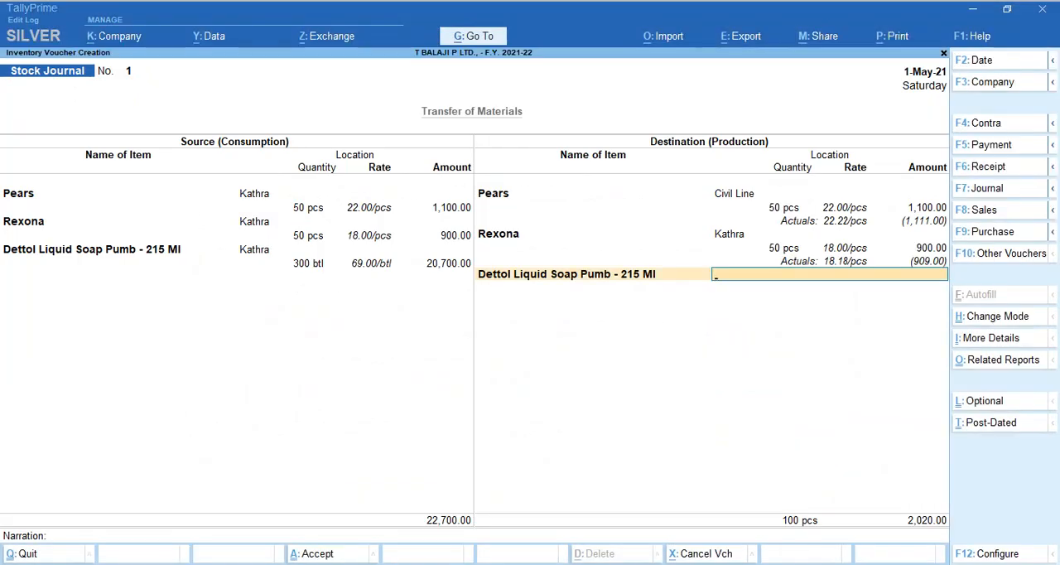
pyautogui.write('Ka')
pyautogui.press('BackSpace')
pyautogui.press('BackSpace')
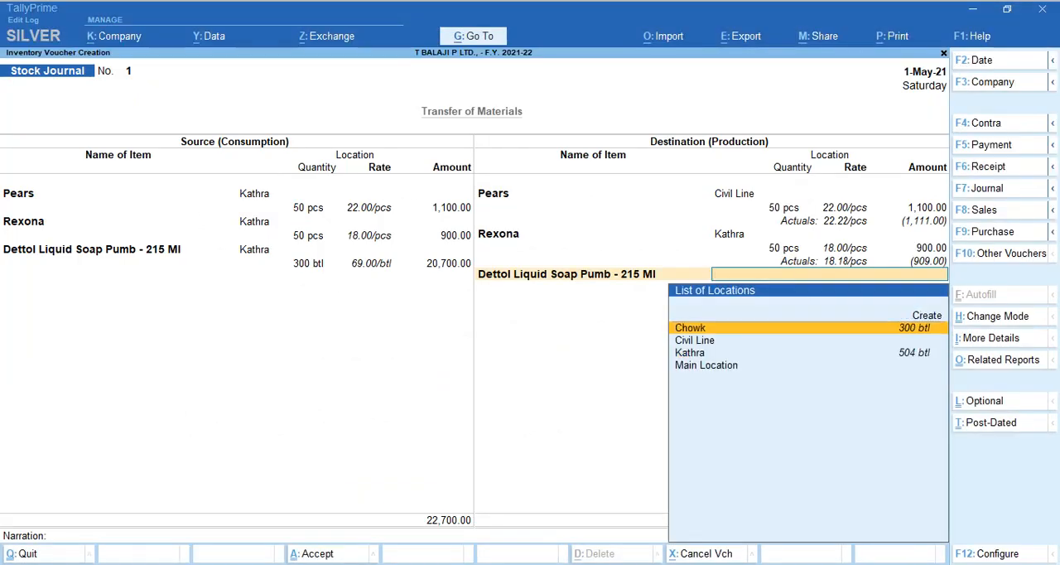
pyautogui.press('Down')
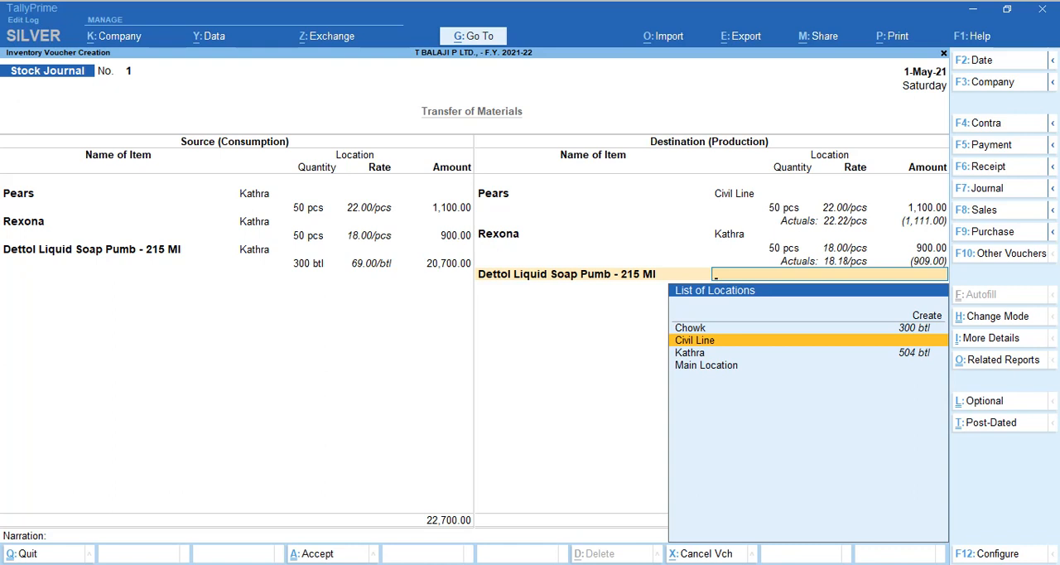
pyautogui.press('Return')
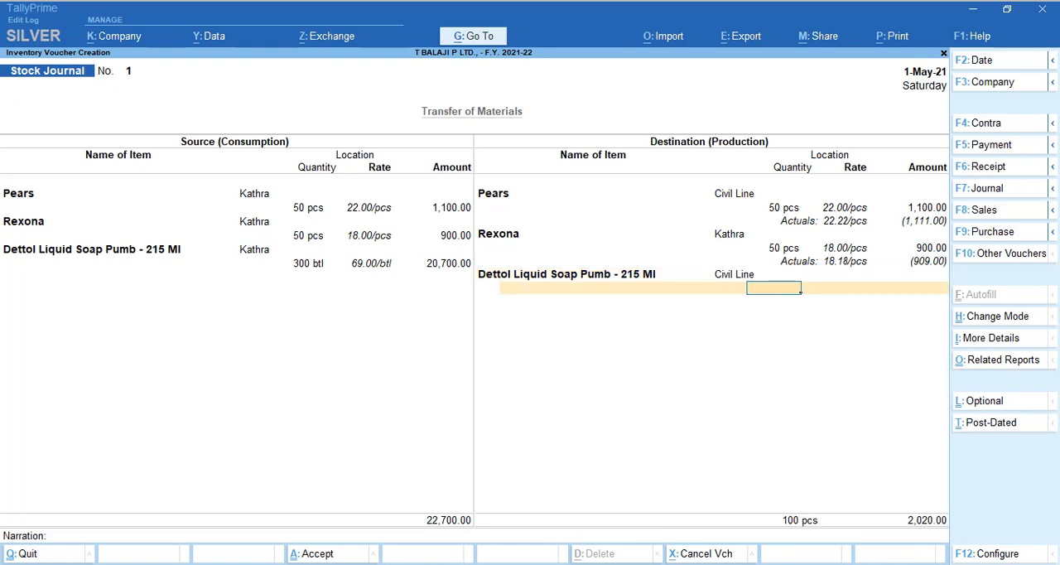
# Change Rexona's destination location to Civil Line, keeping its quantity, rate and freight cost.
pyautogui.press('BackSpace')
pyautogui.press('BackSpace')
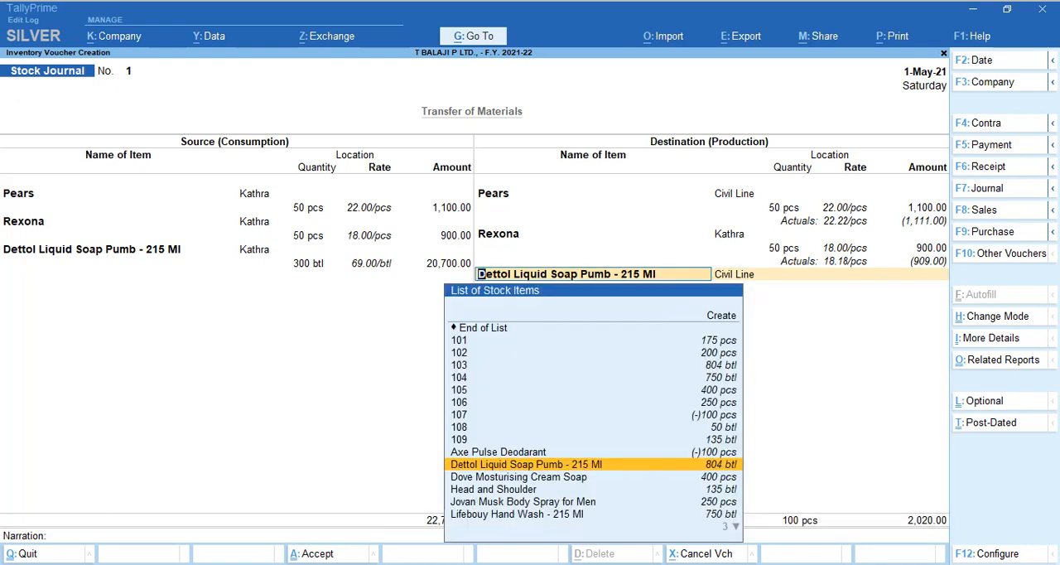
pyautogui.press('BackSpace')
pyautogui.press('BackSpace')
pyautogui.press('BackSpace')
pyautogui.press('BackSpace')
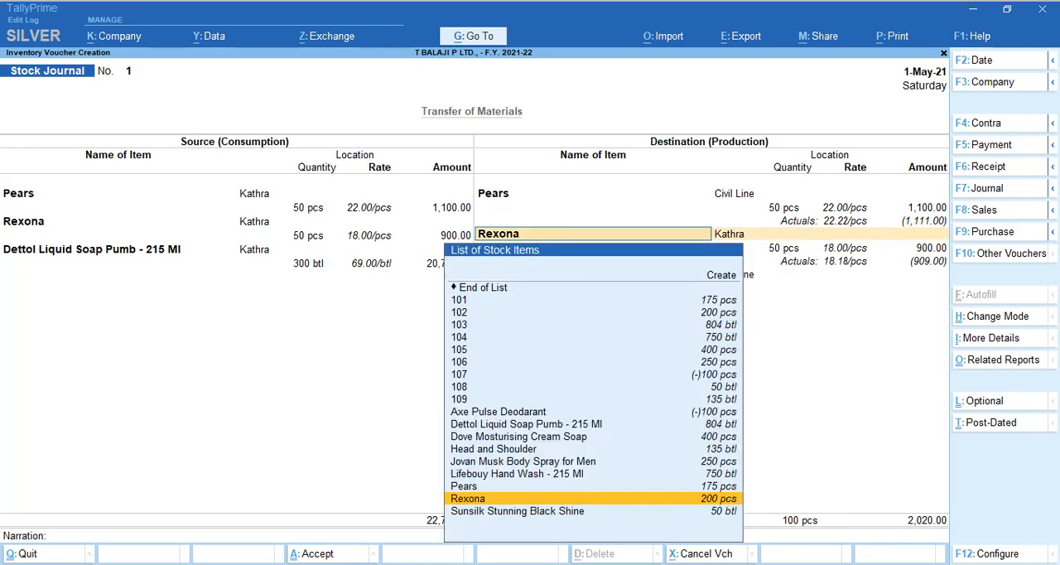
pyautogui.press('Return')
pyautogui.write('Ci')
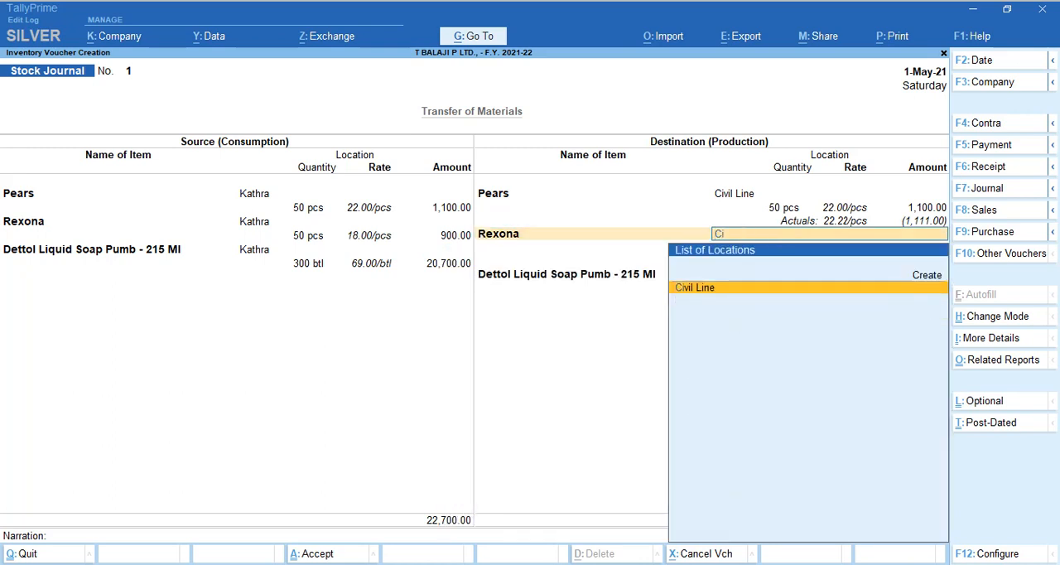
pyautogui.press('Return')
pyautogui.press('Return')
pyautogui.press('Return')
pyautogui.press('Return')
pyautogui.press('Return')
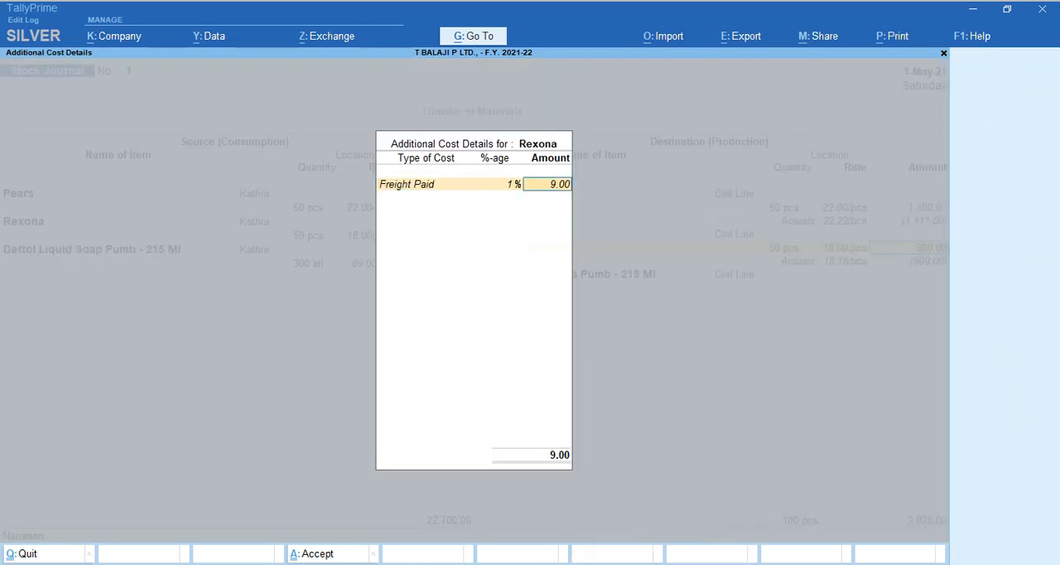
pyautogui.press('Return')
pyautogui.press('Return')
# Check the PDF, set the Dettol destination quantity to 300 btl, and proceed to its additional cost details.
pyautogui.press('Return')
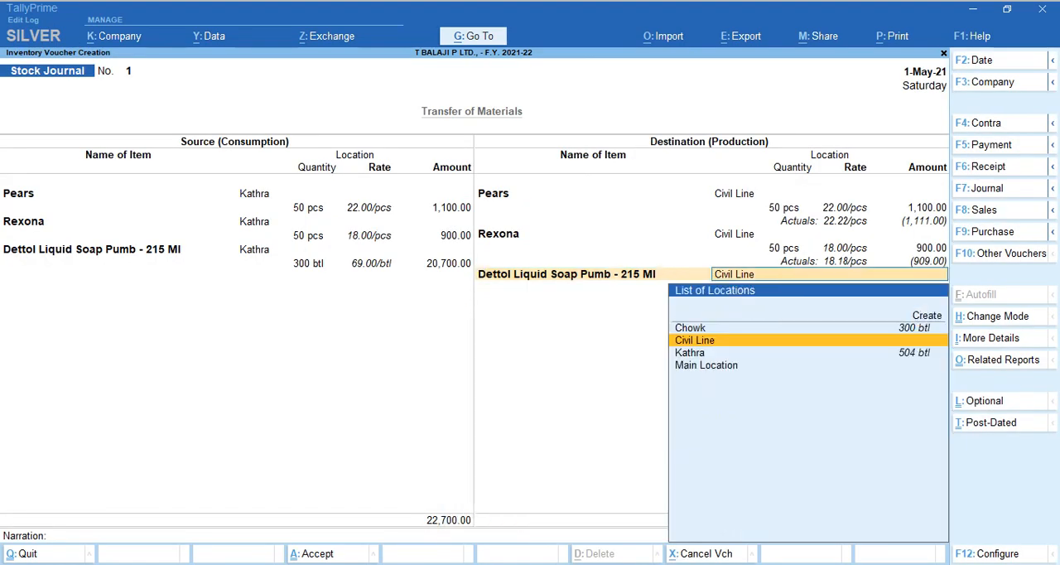
pyautogui.press('Return')
pyautogui.hotkey('alt', 'Tab')
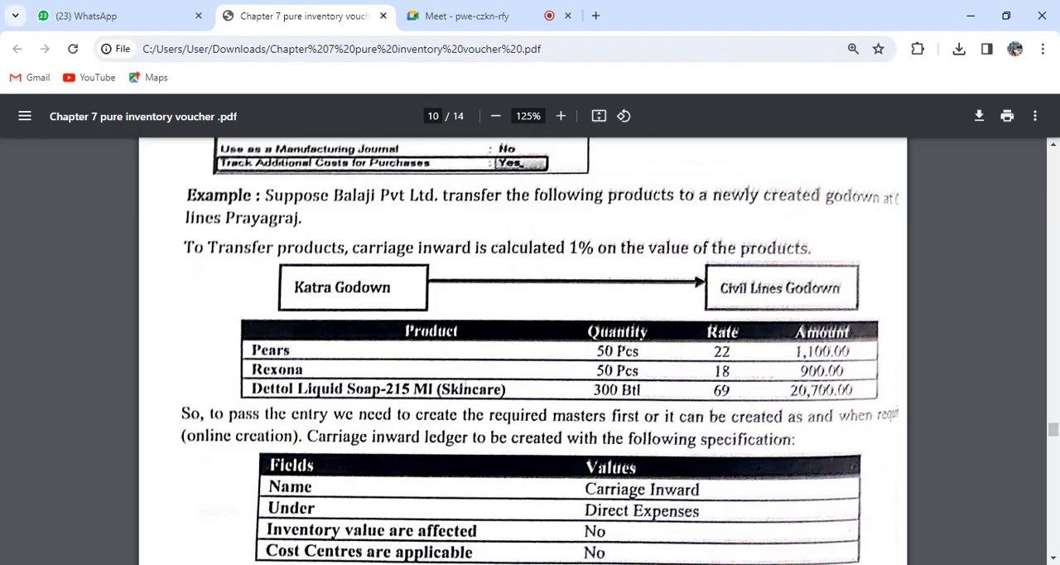
pyautogui.hotkey('alt', 'Tab')
pyautogui.write('300')
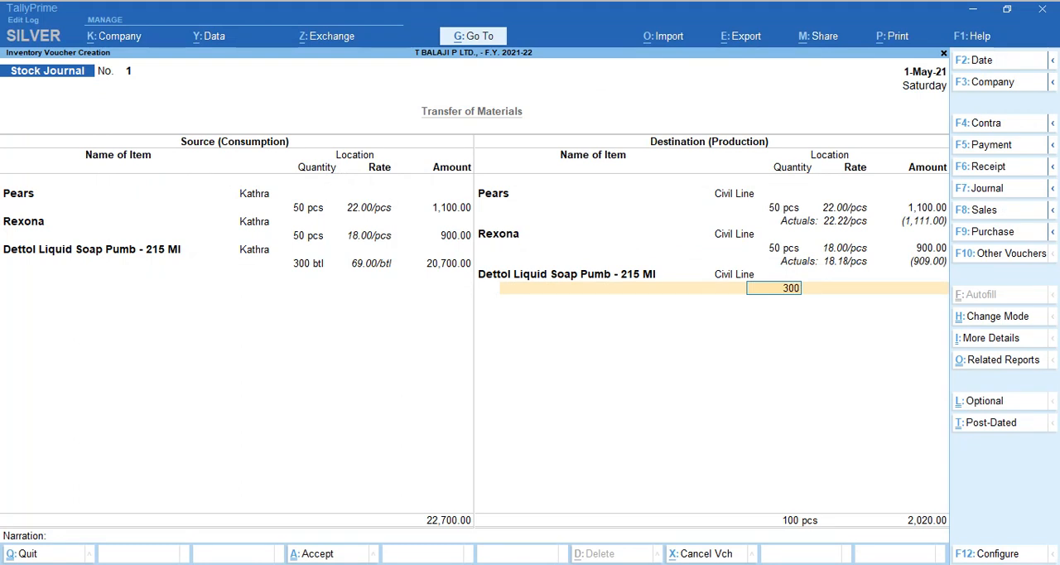
pyautogui.press('Return')
pyautogui.press('Return')
pyautogui.press('Return')
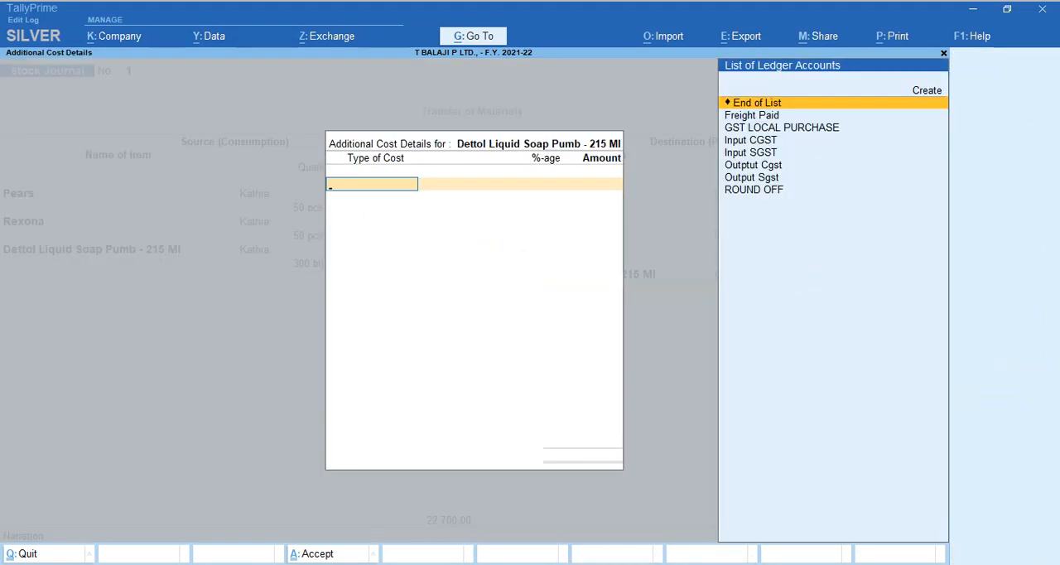
# Add Freight Paid at 1% as Dettol's additional cost and finish its cost details.
pyautogui.press('Down')
pyautogui.press('Down')
pyautogui.press('Down')
pyautogui.press('Down')
pyautogui.press('Down')
pyautogui.press('Up')
pyautogui.press('Up')
pyautogui.press('Up')
pyautogui.press('Up')
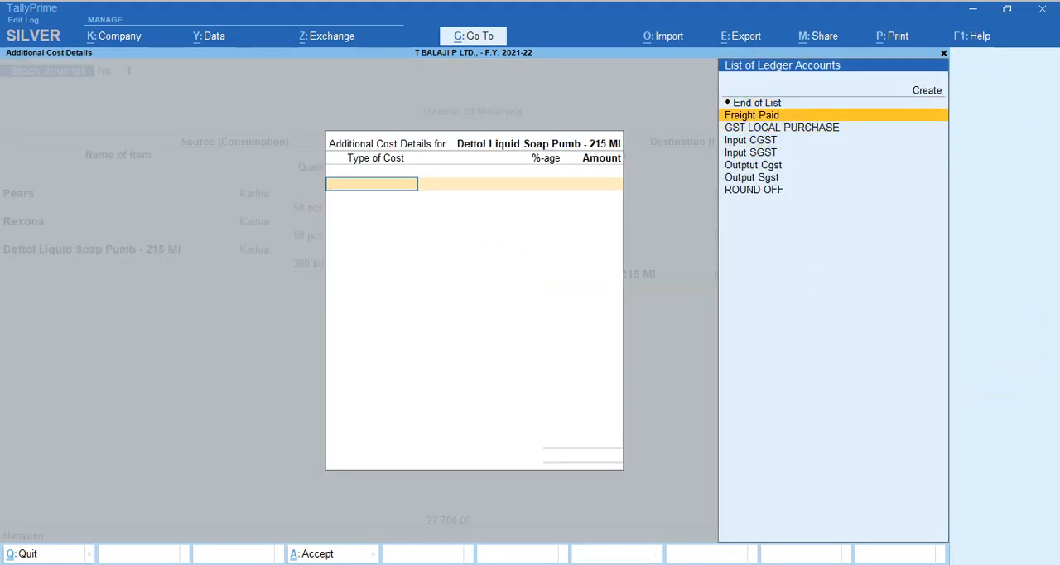
pyautogui.press('Return')
pyautogui.write('1')
pyautogui.press('Return')
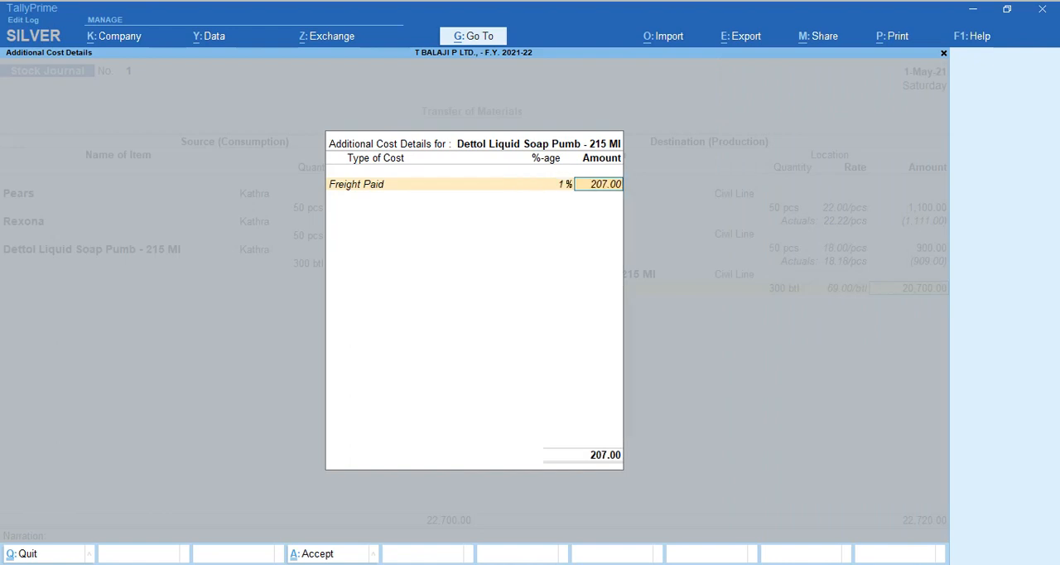
pyautogui.press('Return')
pyautogui.press('Return')
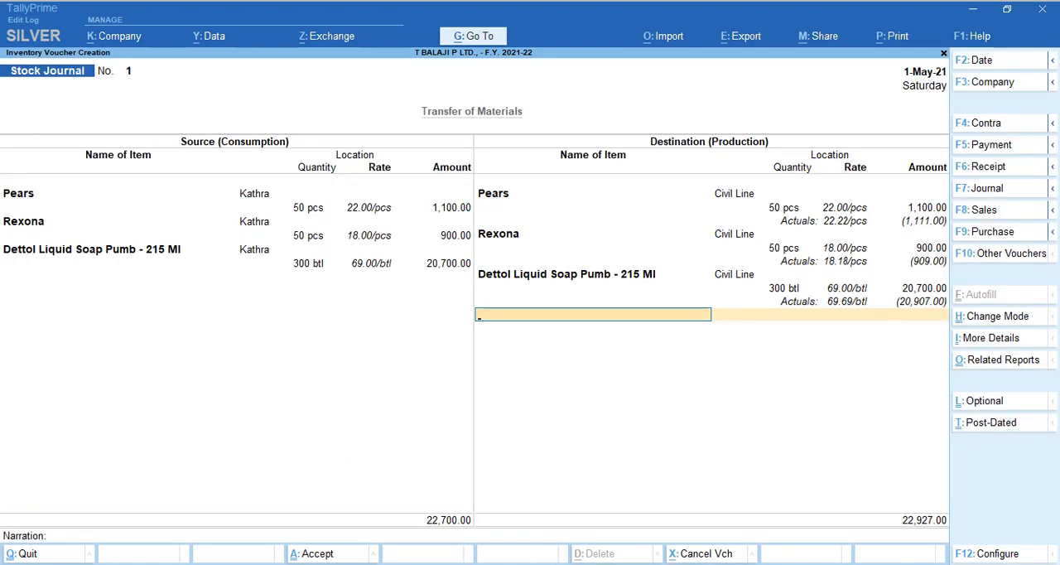
# End the destination item list, leave the narration blank, and save the Stock Journal voucher.
pyautogui.press('Return')
pyautogui.press('Return')
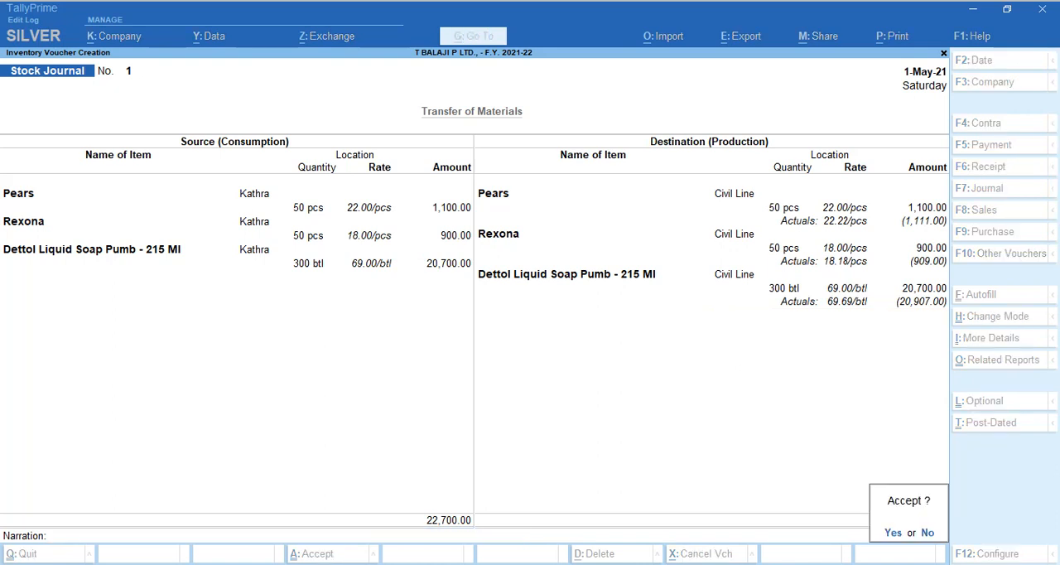
pyautogui.press('Return')
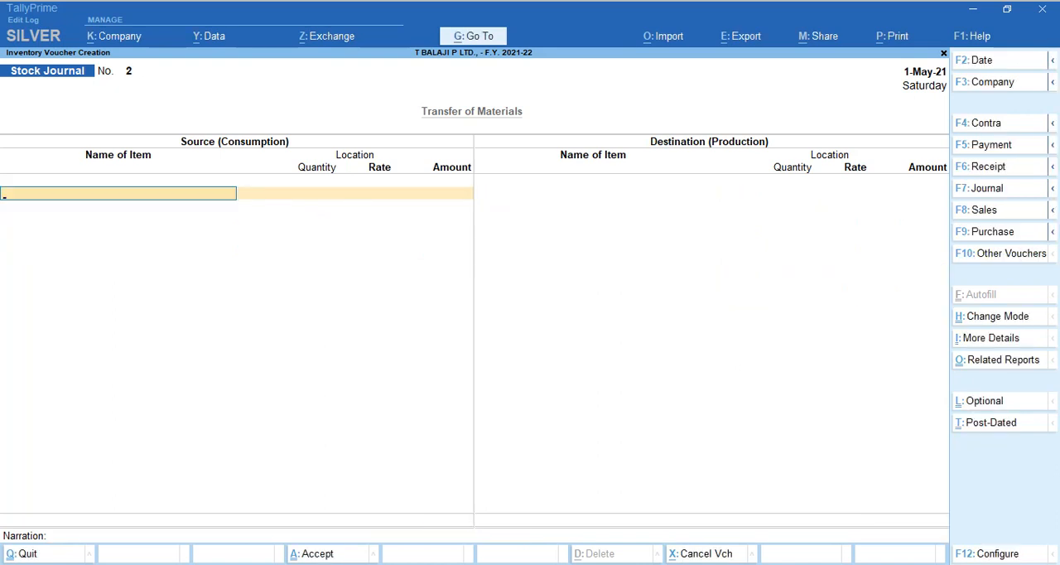
# Exit voucher entry and review the Stock Summary in detailed form, with the items under each stock group.
pyautogui.press('Escape')
pyautogui.press('s')
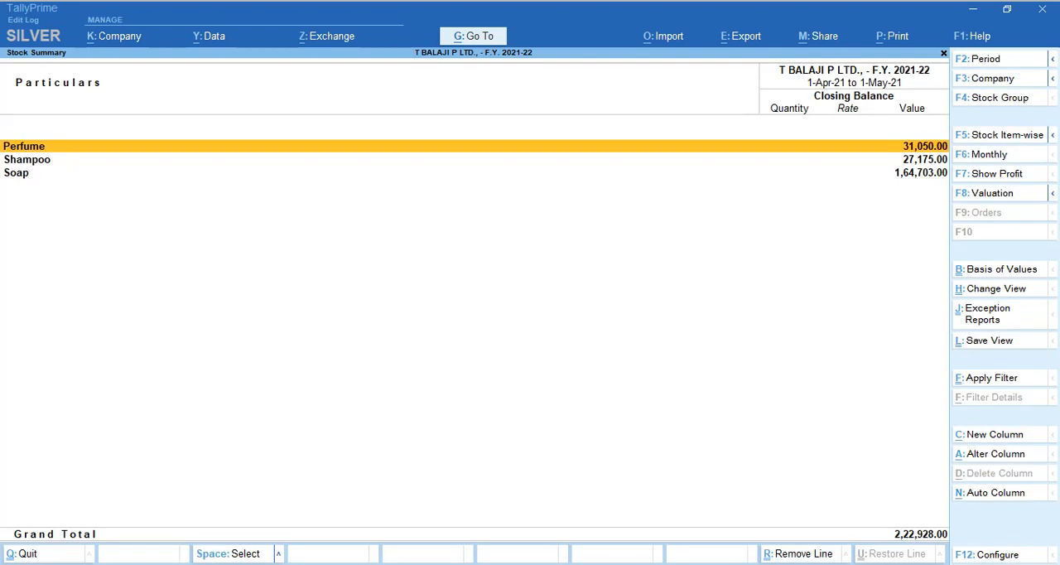
pyautogui.hotkey('alt', 'F1')
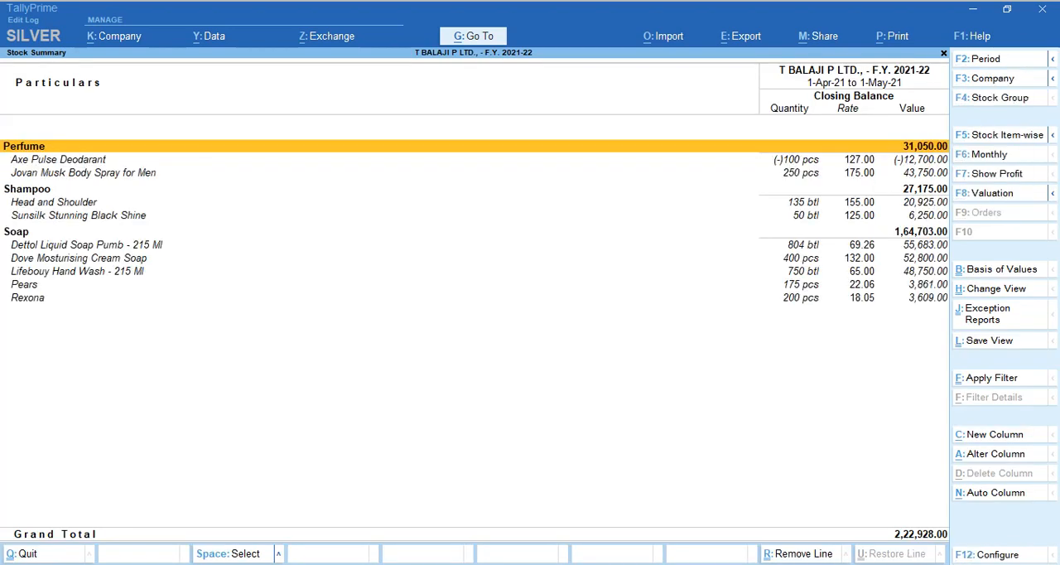
pyautogui.press('Down')
pyautogui.press('Down')
pyautogui.press('Down')
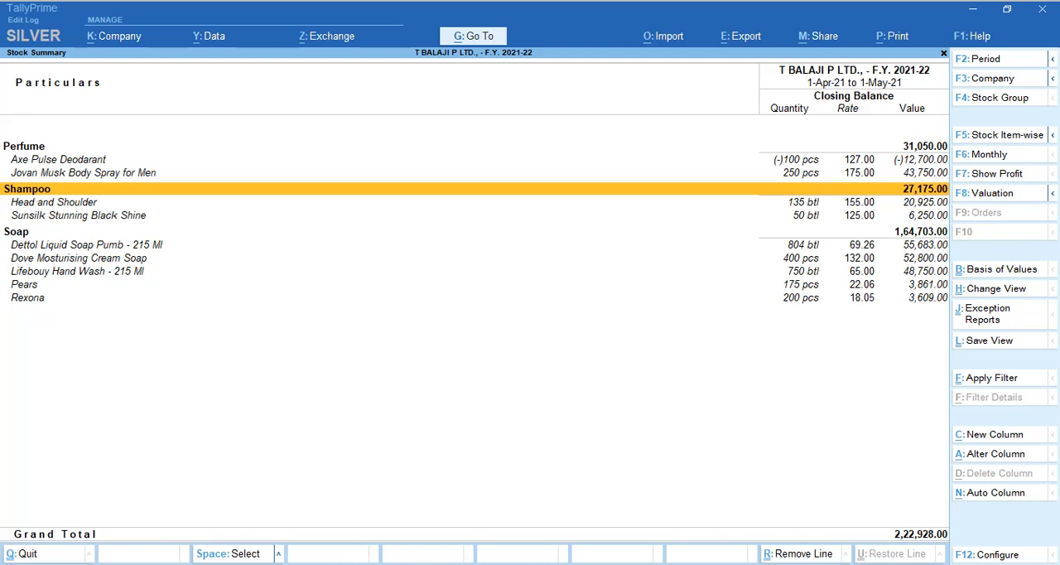
pyautogui.press('Escape')
pyautogui.press('y')
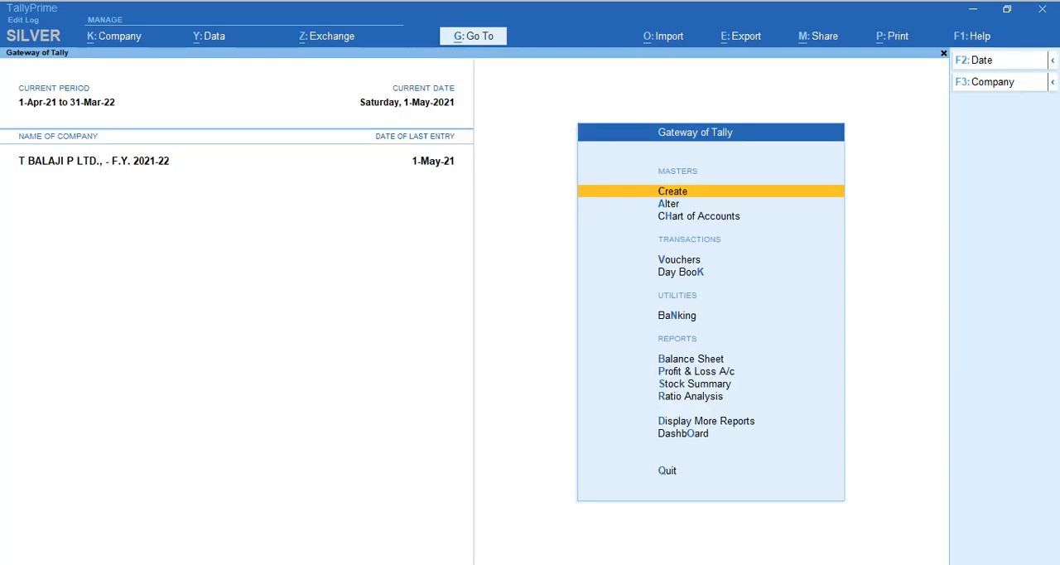
# Look through the Inventory Books and Statements of Inventory report choices under Display More Reports.
pyautogui.press('d')
pyautogui.press('i')
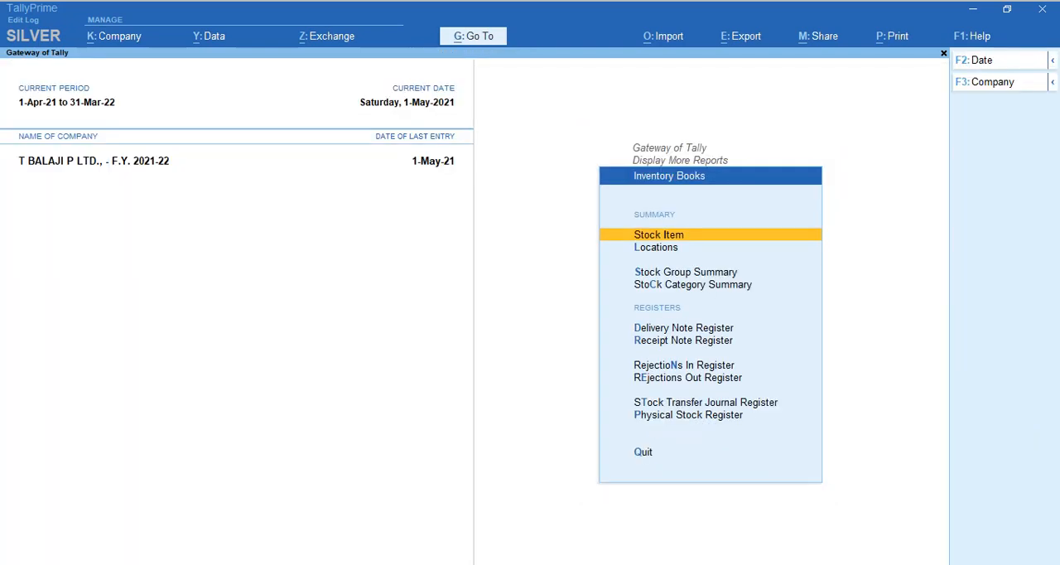
pyautogui.press('Escape')
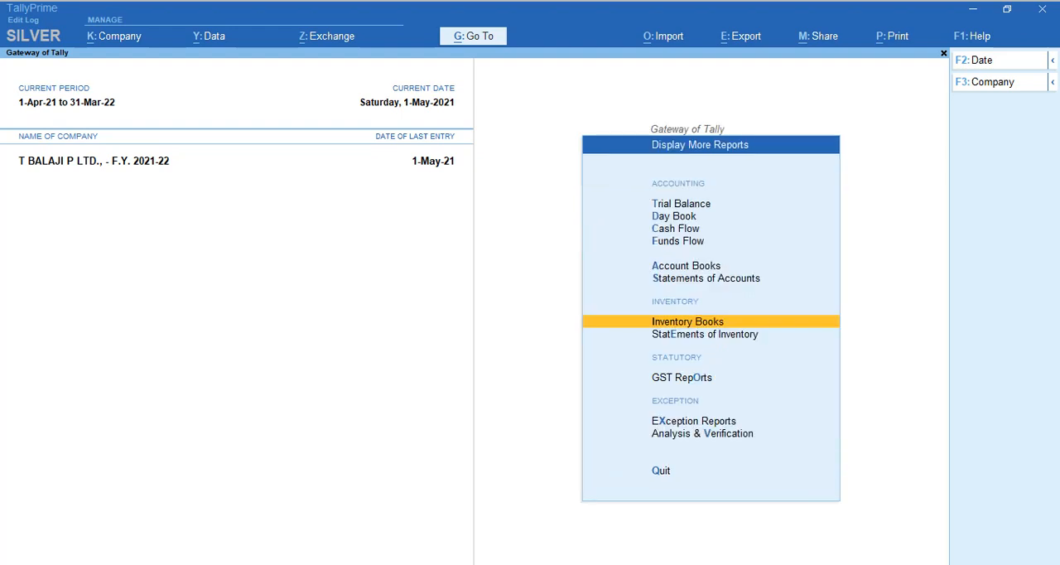
pyautogui.press('Down')
pyautogui.press('Return')
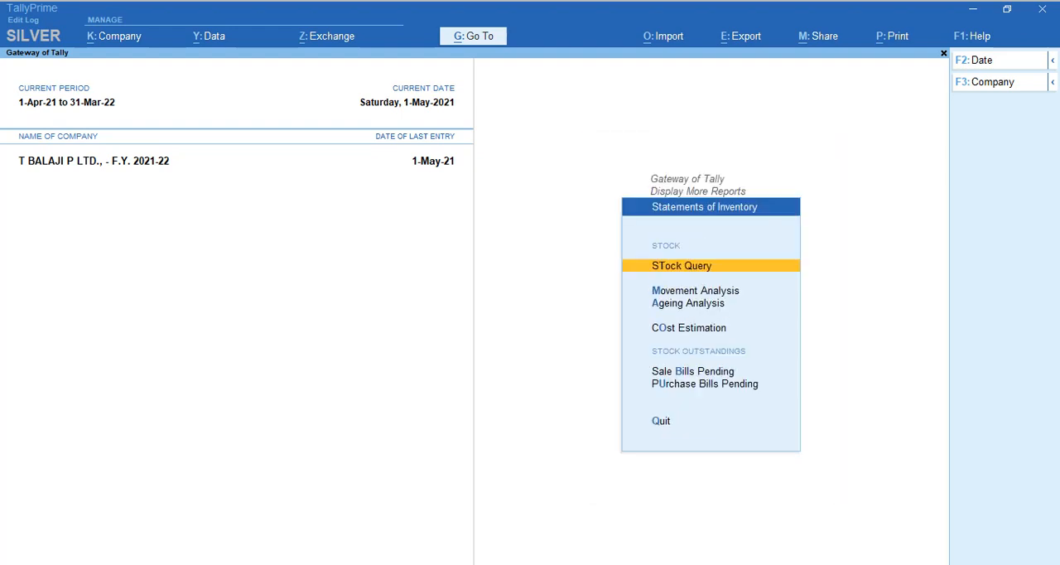
pyautogui.press('Down')
pyautogui.press('Down')
pyautogui.press('Down')
pyautogui.press('Down')
pyautogui.press('Down')
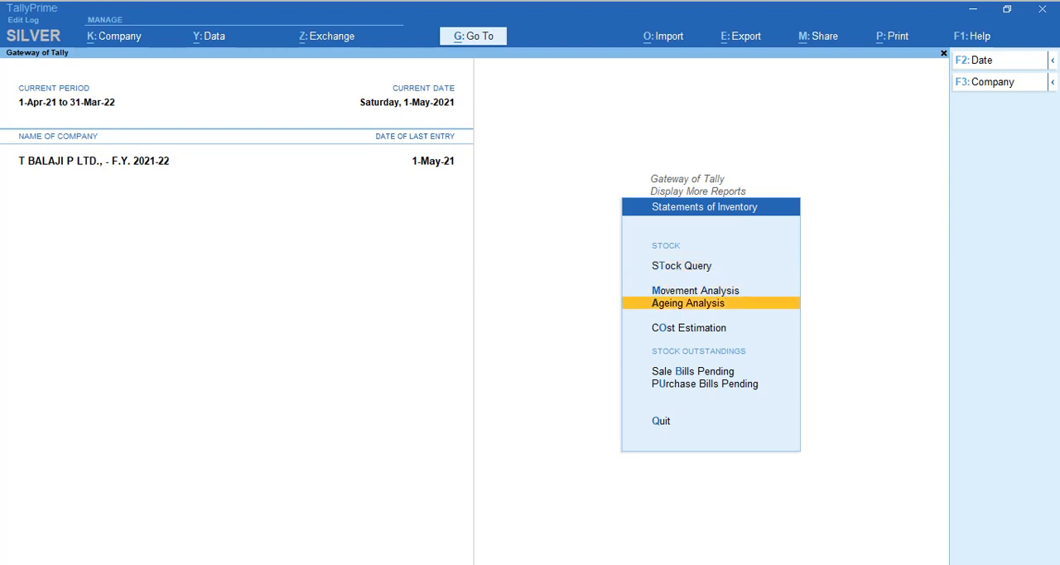
pyautogui.press('Escape')
pyautogui.press('Up')
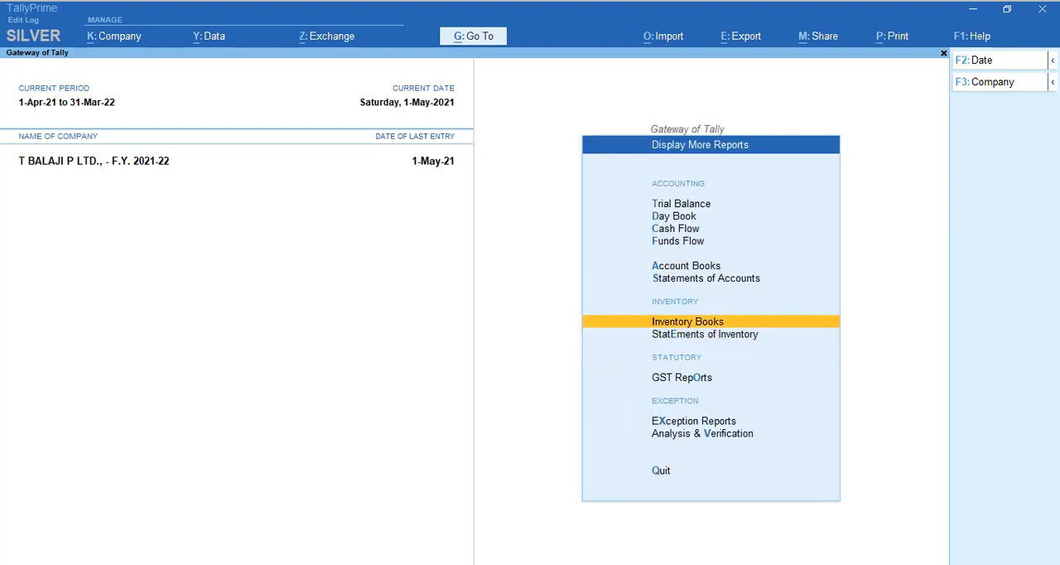
# Open the Locations summary from Inventory Books for the Civil Line location.
pyautogui.press('Return')
pyautogui.press('Down')
pyautogui.press('Down')
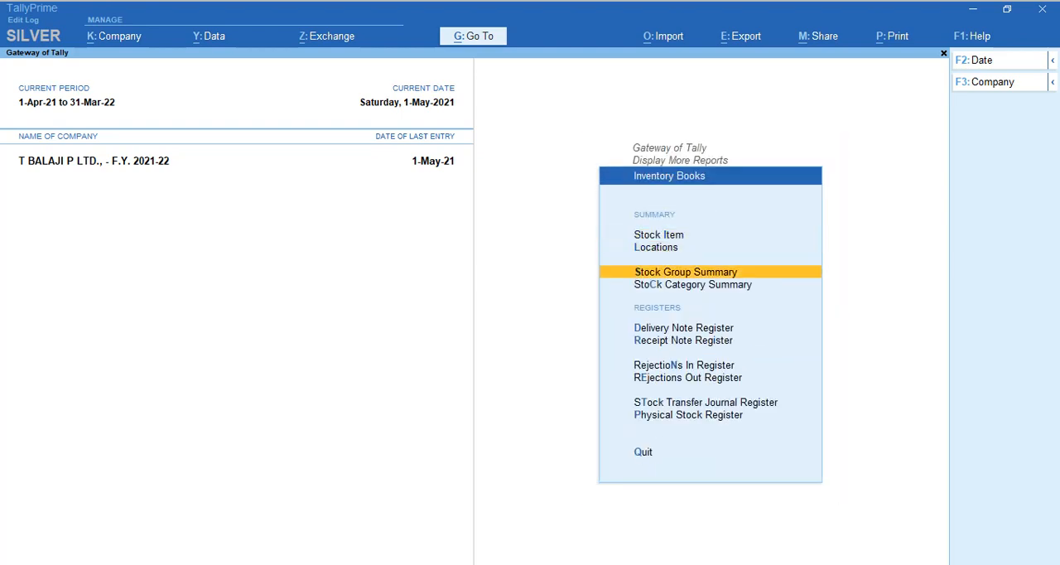
pyautogui.press('Up')
pyautogui.press('Return')
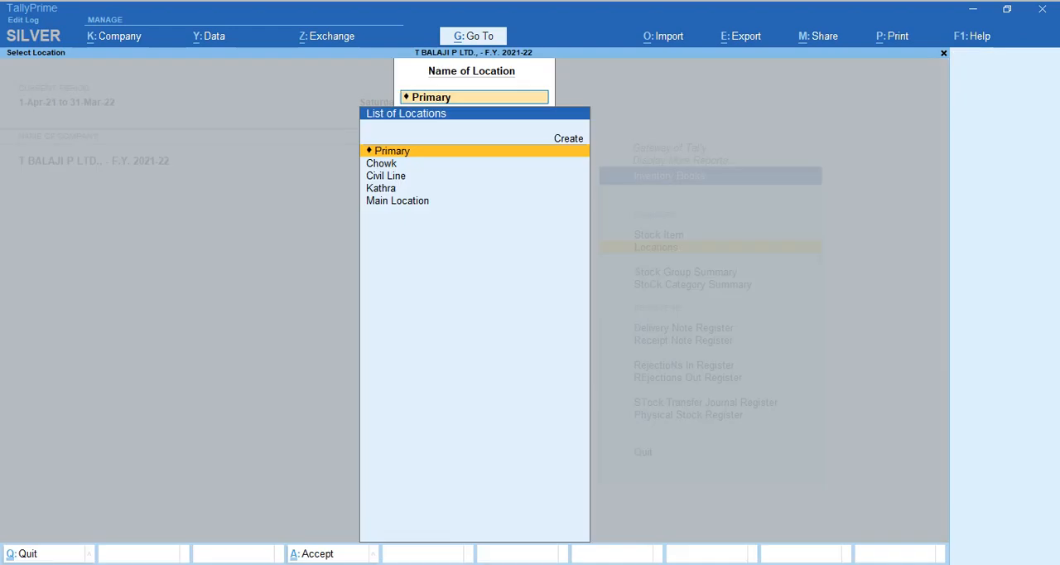
pyautogui.press('Down')
pyautogui.press('Down')
pyautogui.press('Up')
pyautogui.press('Down')
pyautogui.press('Down')
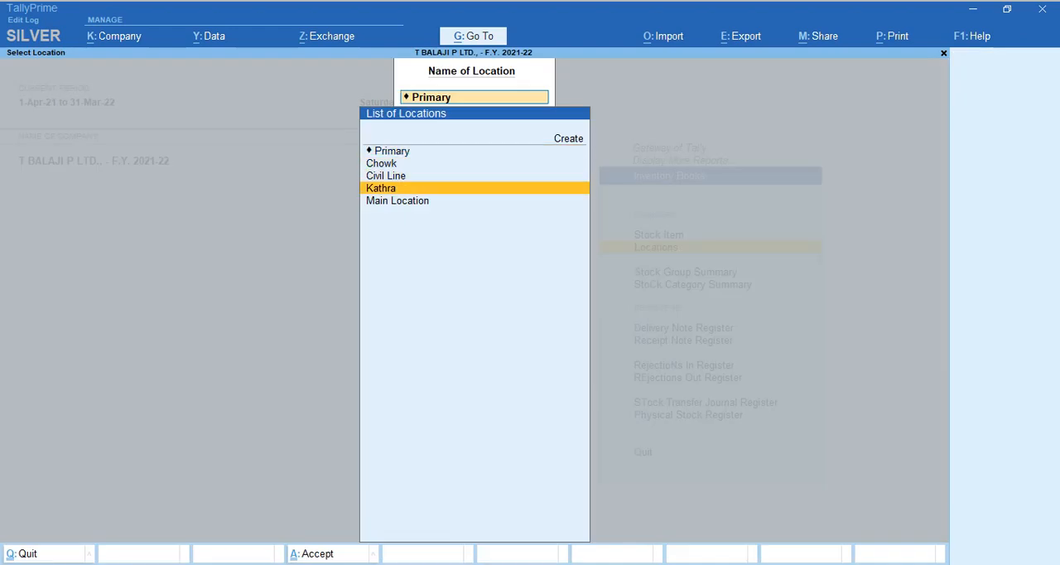
pyautogui.press('Up')
pyautogui.press('Return')
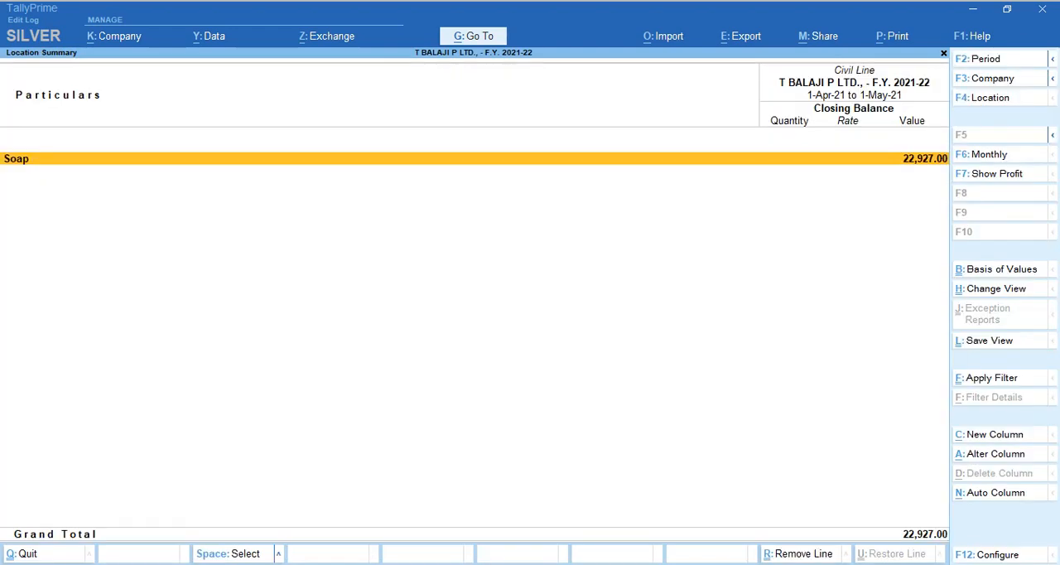
# Expand the Soap group in the Civil Line summary and review each item's closing quantity, rate and value.
pyautogui.press('Down')
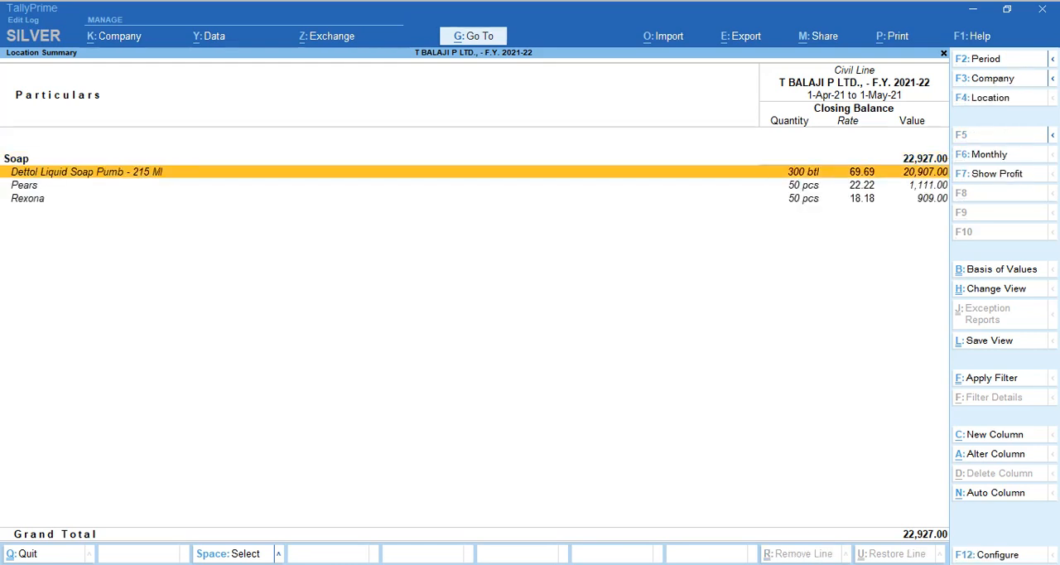
pyautogui.press('Down')
pyautogui.press('Down')
pyautogui.press('Up')
pyautogui.press('Up')
pyautogui.press('Down')
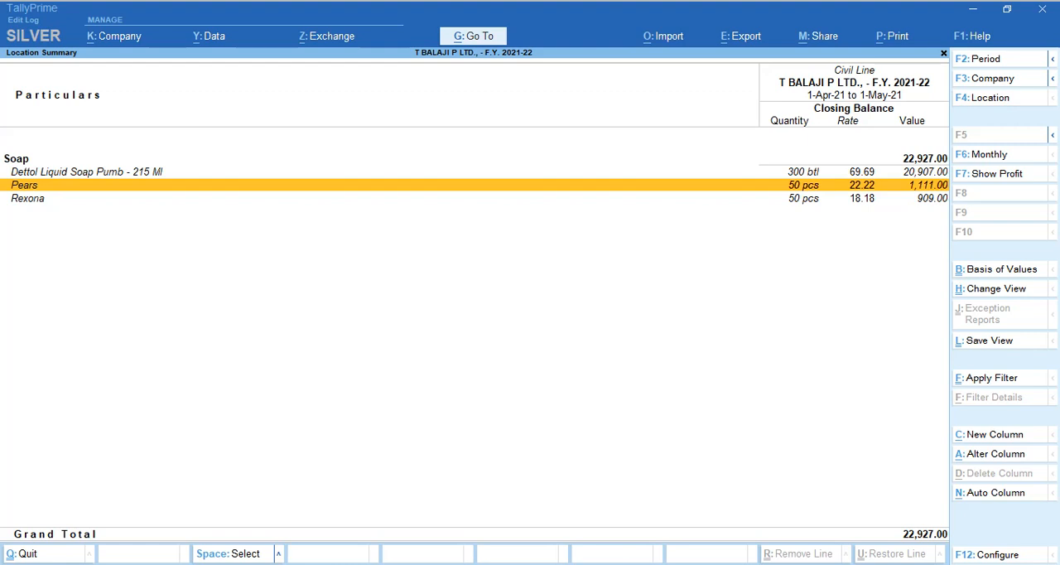
# Close the location report back to the Gateway of Tally and switch to the Google Meet call in the browser.
pyautogui.press('Escape')
pyautogui.press('Escape')
pyautogui.press('Escape')
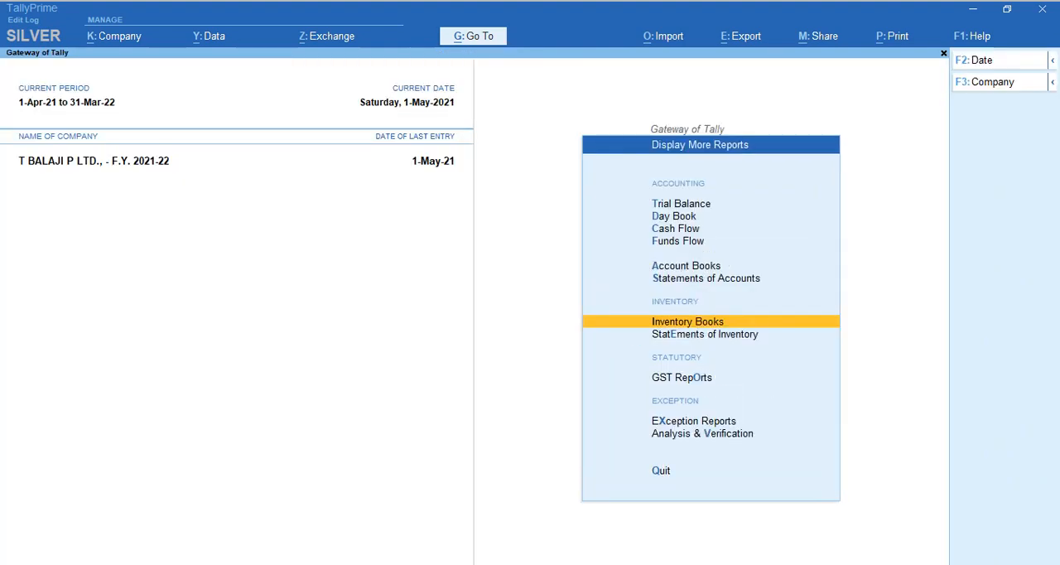
pyautogui.press('Escape')
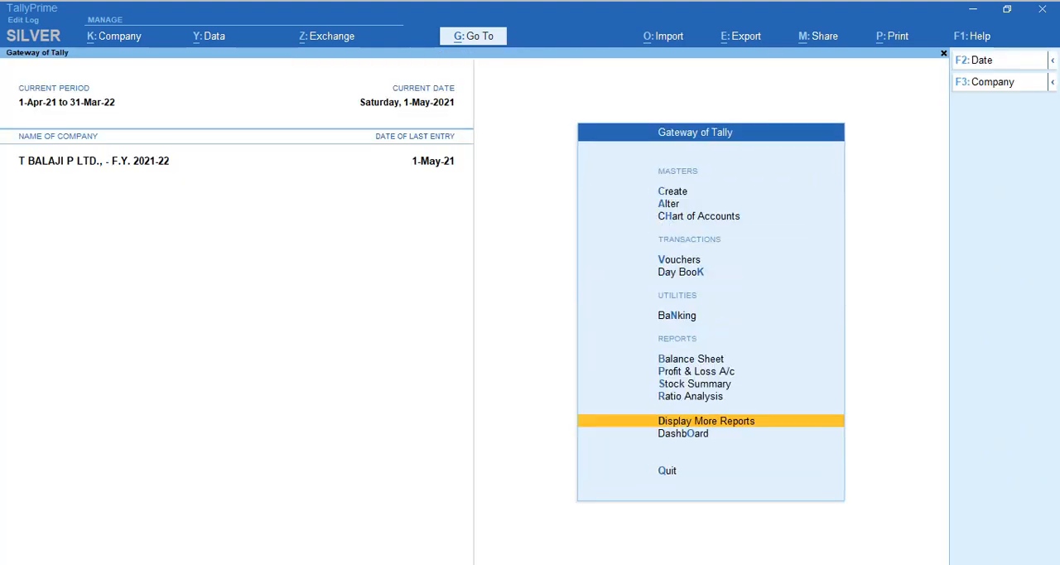
pyautogui.hotkey('alt', 'Tab')
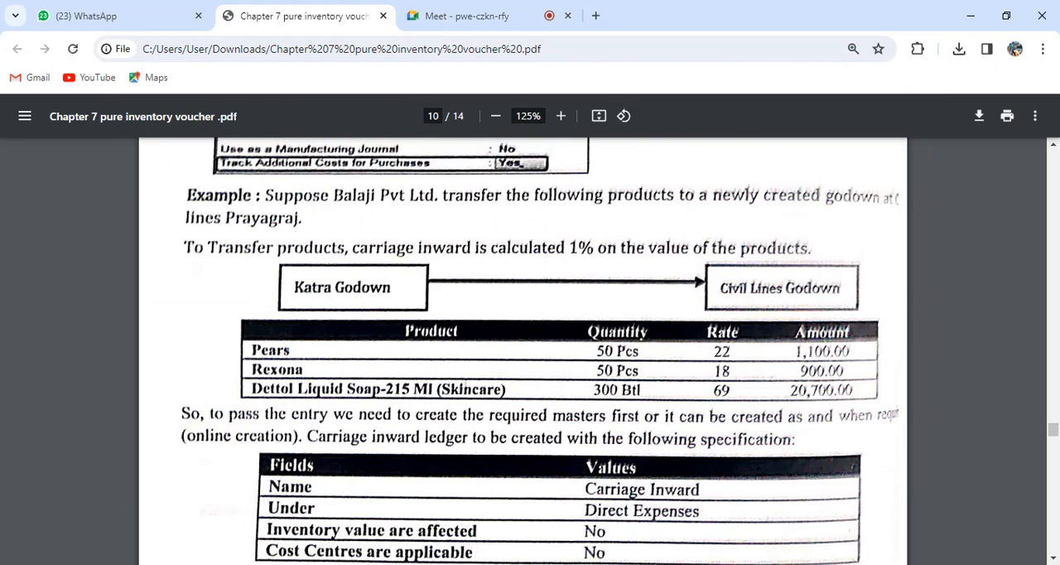
pyautogui.click(481, 15)
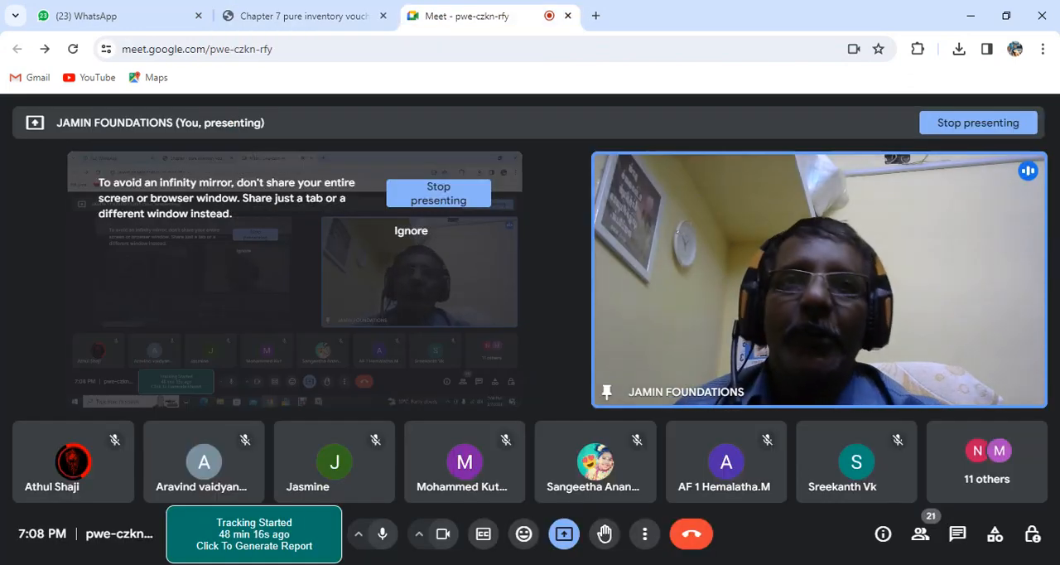